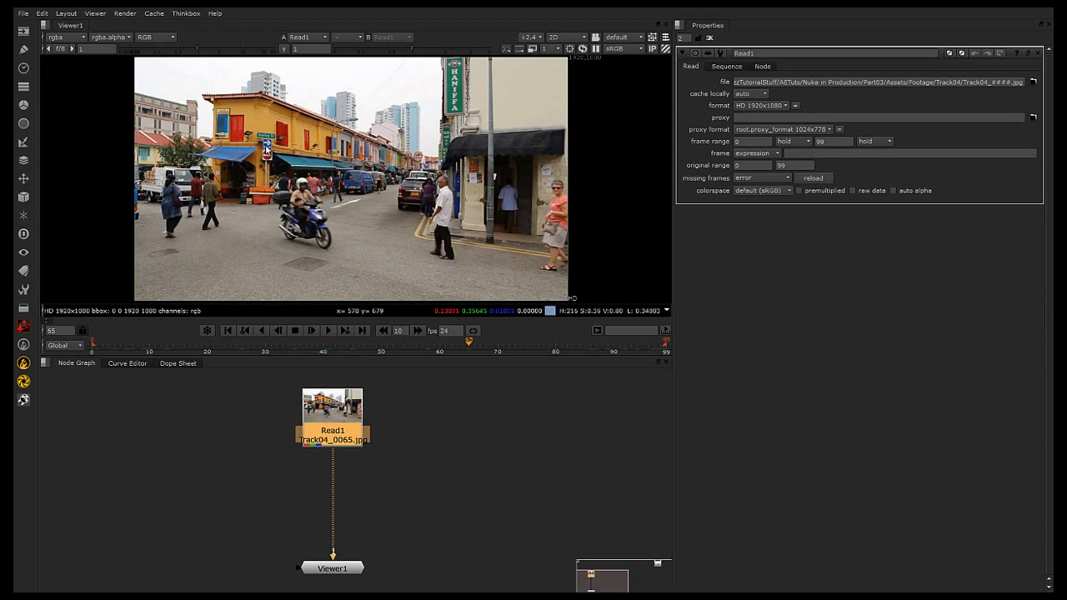
Add a Tracker node between the Read1 footage node and the Viewer
left_click(402, 454)
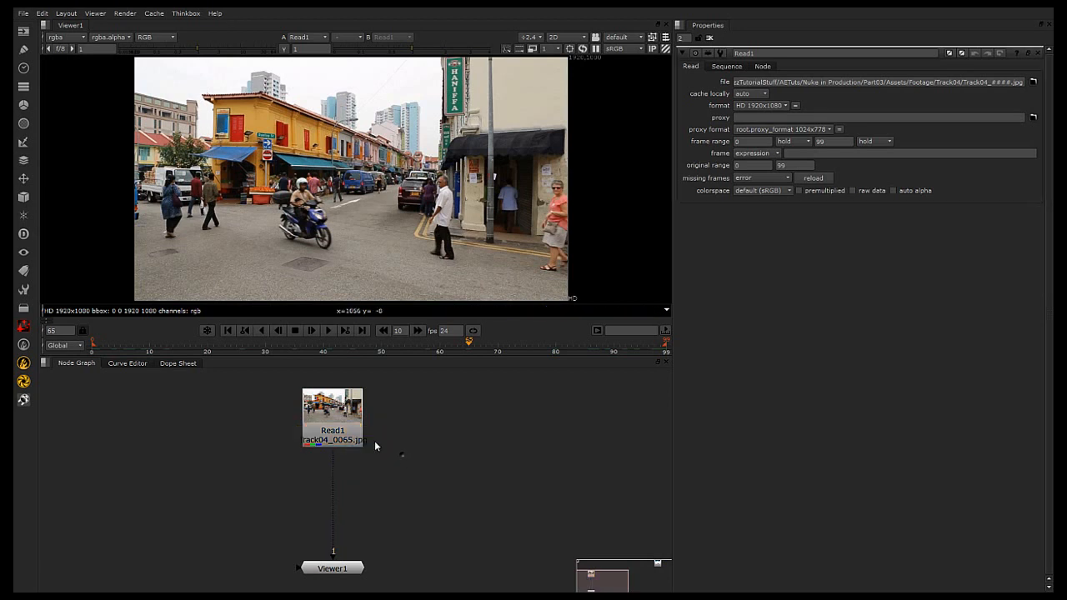
left_click(355, 422)
left_click(435, 488)
left_click(332, 414)
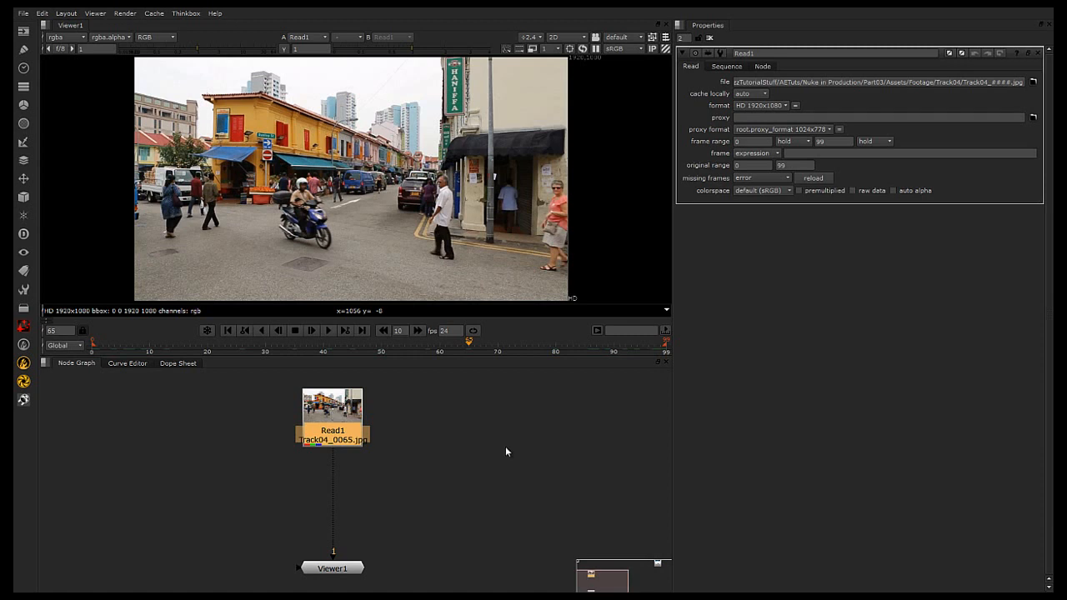
key("Tab")
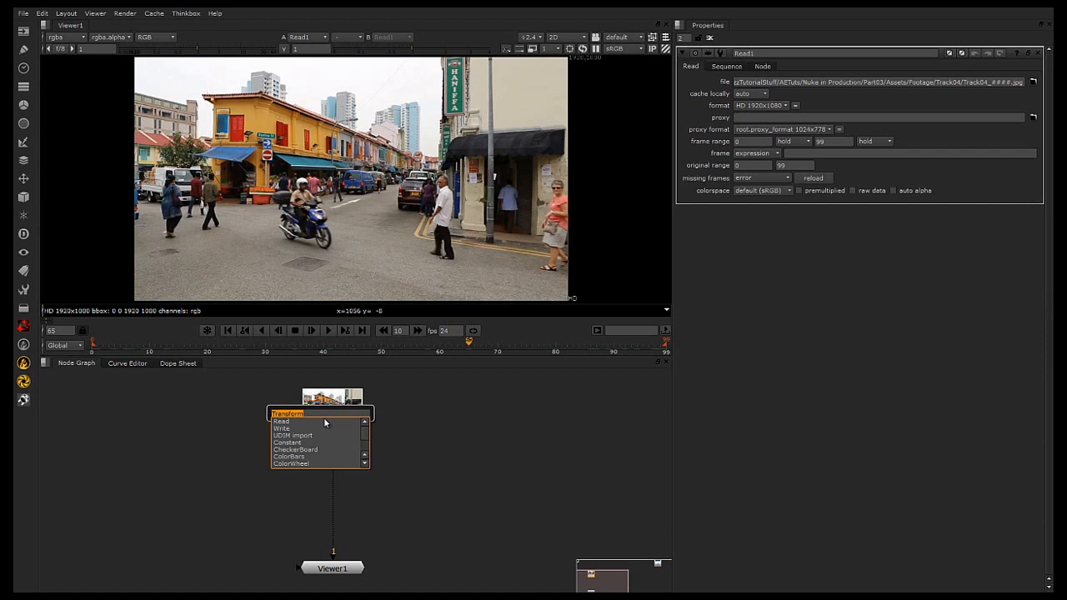
type("trac")
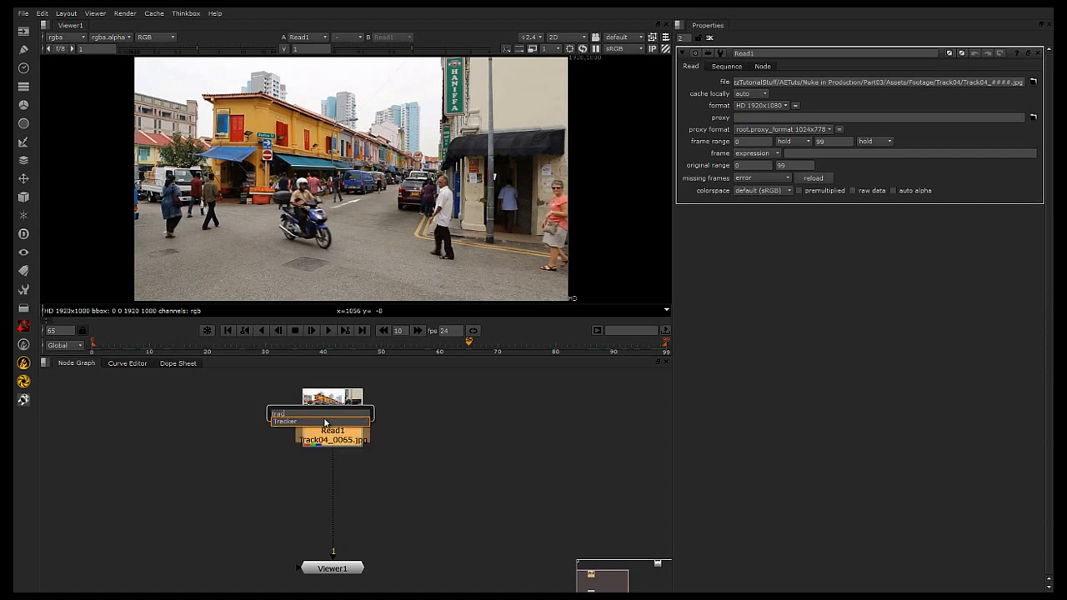
left_click(292, 421)
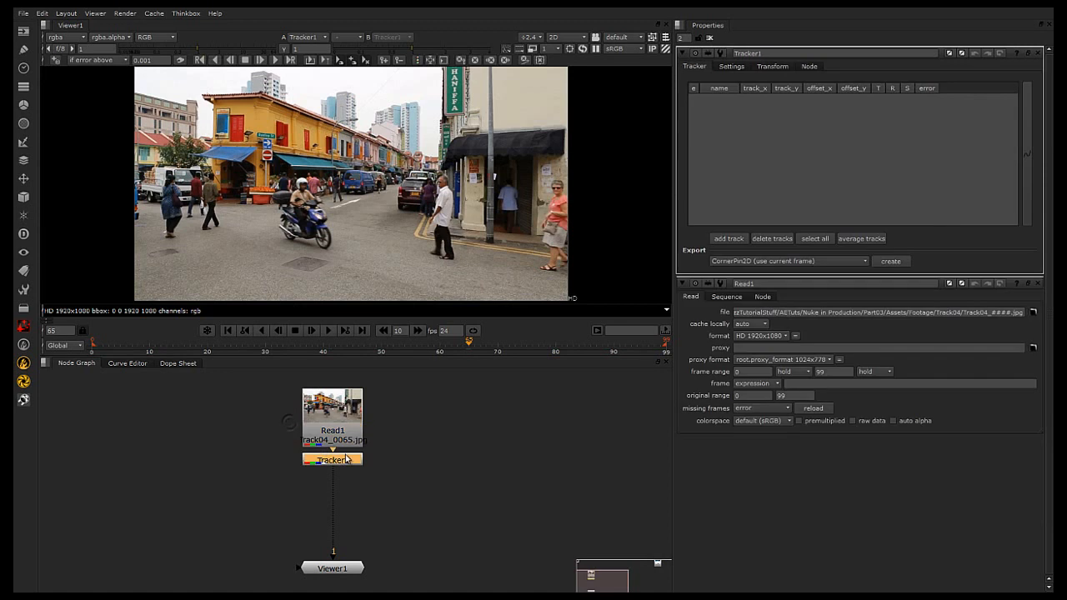
Close Read1's properties and move the Tracker1 node slightly farther below Read1
left_click_drag(673, 293, 662, 293)
left_click(1038, 284)
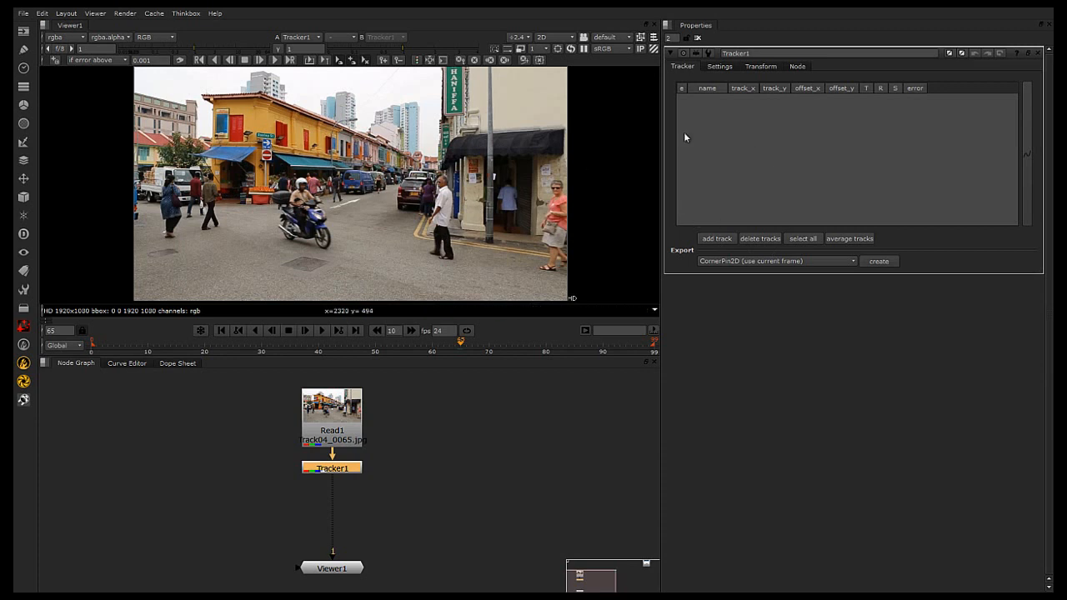
left_click_drag(348, 471, 349, 481)
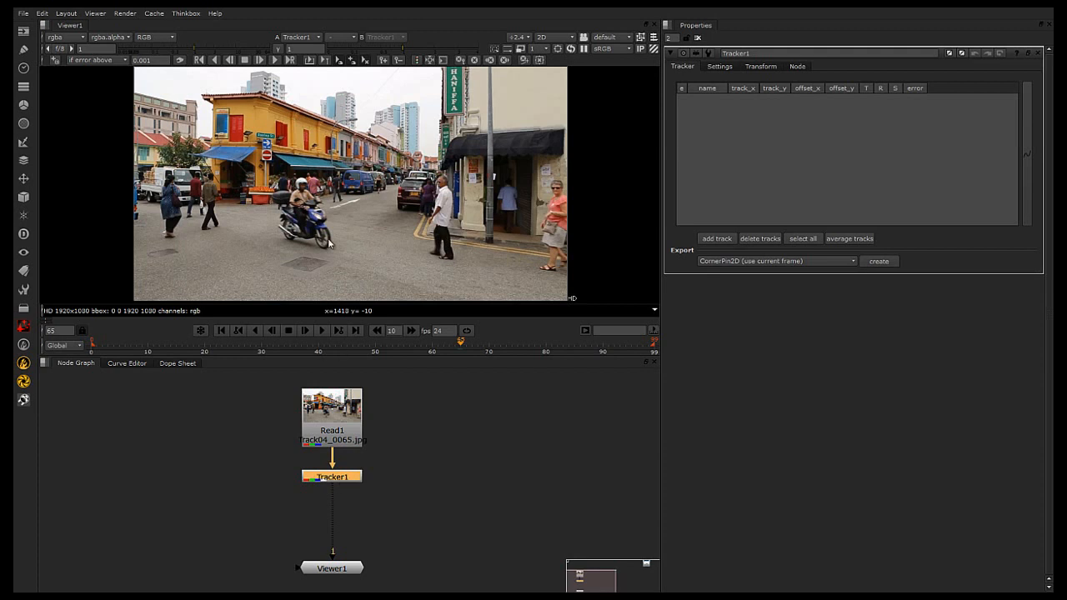
Close Tracker1's properties and reopen them from its node
scroll(264, 144, "up", 4)
scroll(264, 144, "up", 3)
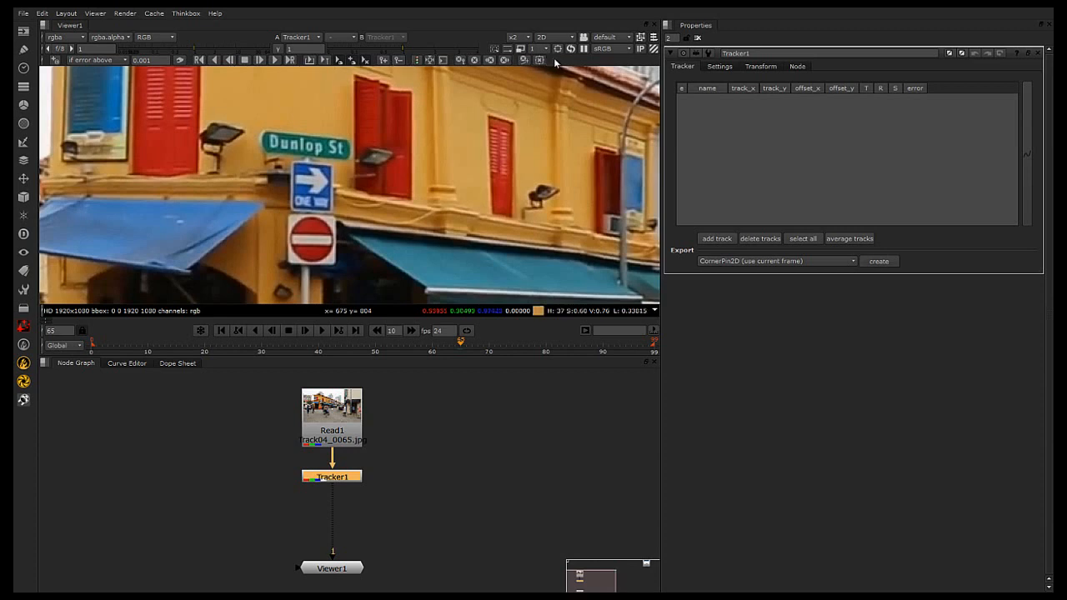
left_click(1037, 53)
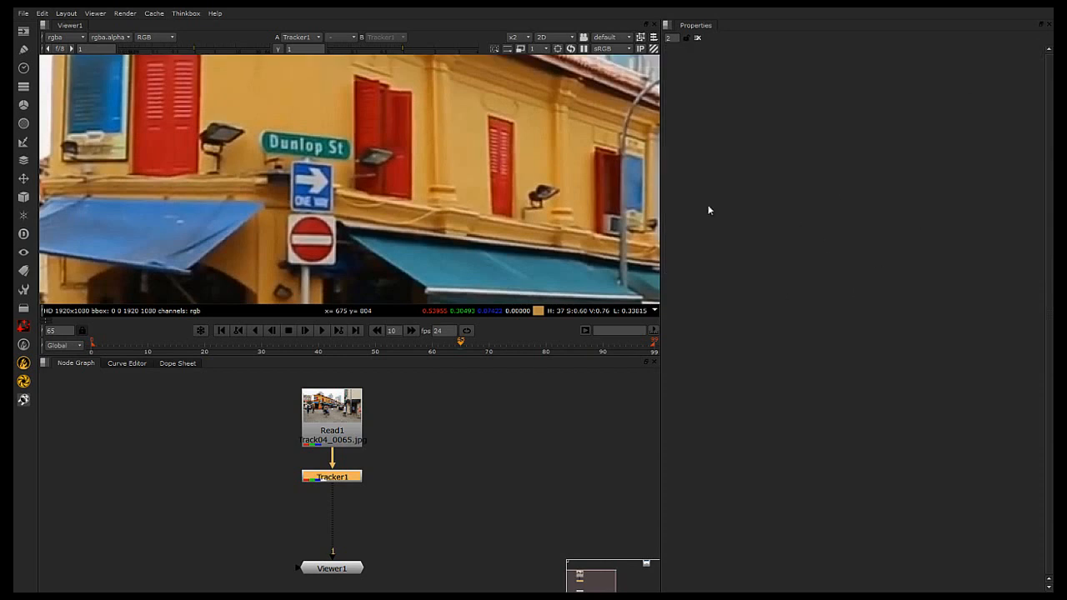
double_click(340, 479)
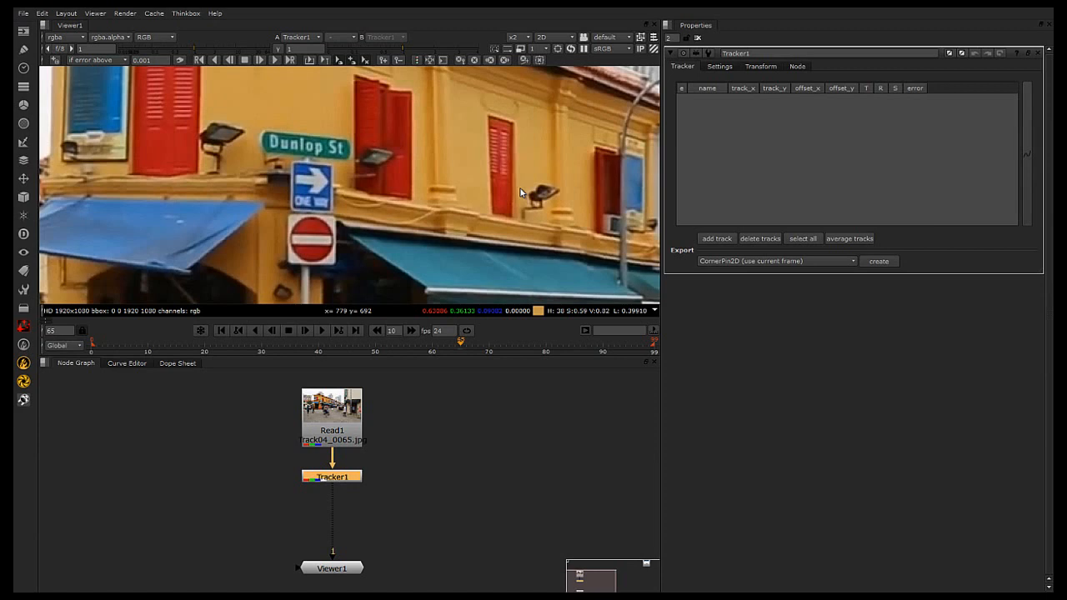
Add a track on the Dunlop St sign at frame 65 and shrink its pattern and search boxes
left_click(55, 61)
left_click(310, 151, "ctrl+alt")
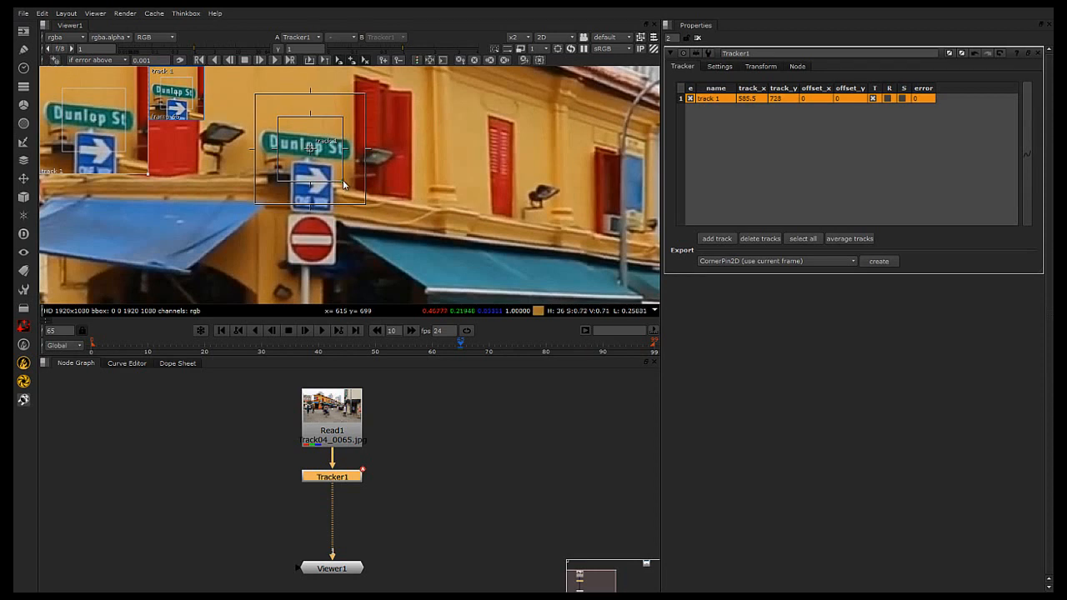
mouse_move(343, 180)
left_mouse_down()
mouse_move(321, 163)
mouse_move(348, 191)
left_mouse_up()
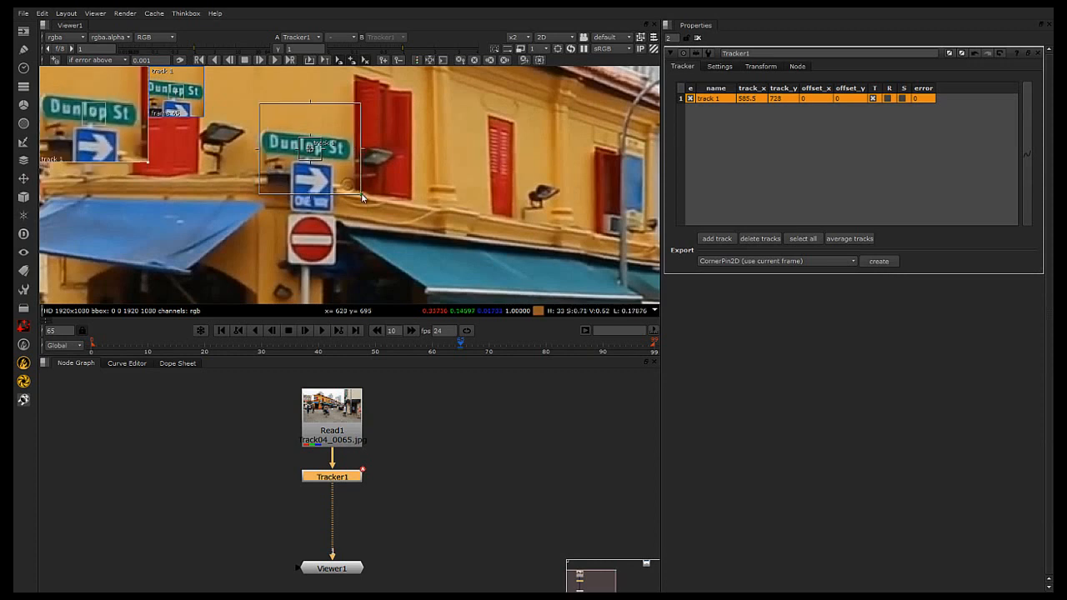
Shift the frame 65 track slightly so it is centred on the sign's lettering
scroll(319, 153, "up", 1)
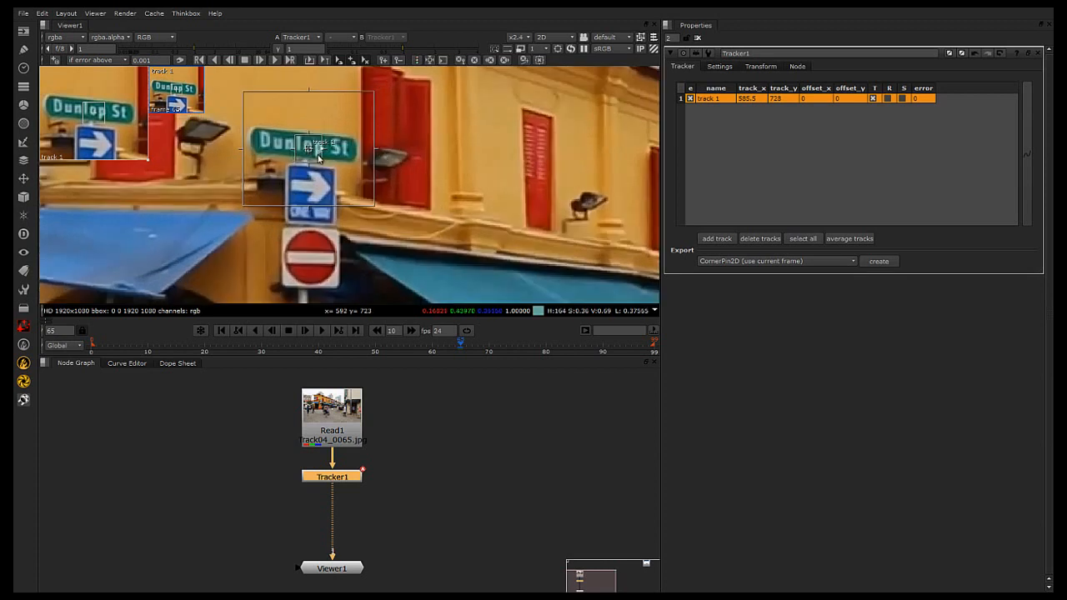
middle_click_drag(319, 153, 345, 153)
scroll(323, 139, "up", 2)
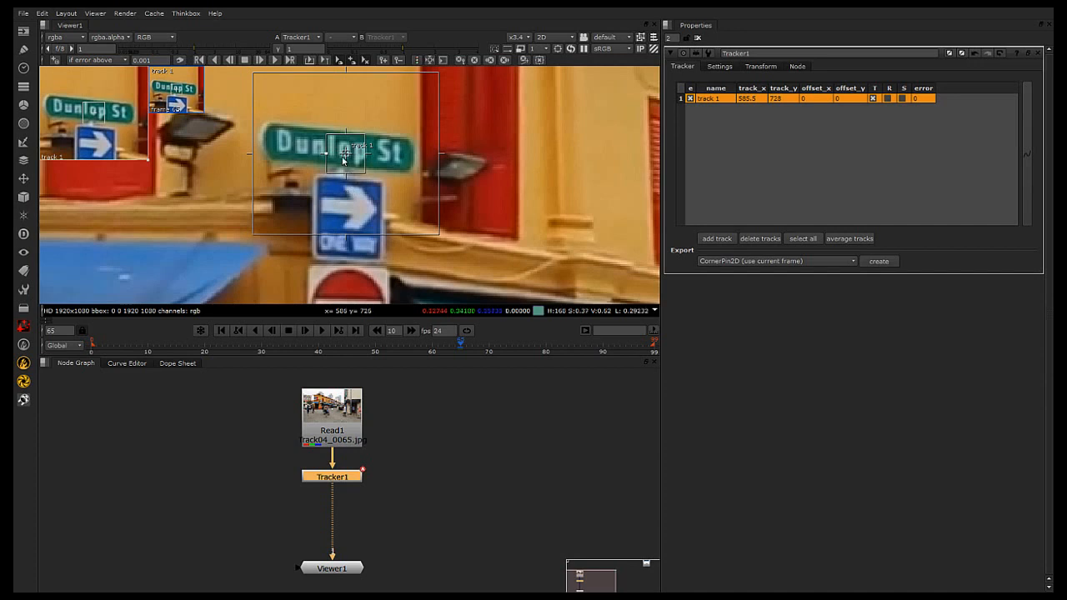
scroll(349, 162, "up", 1)
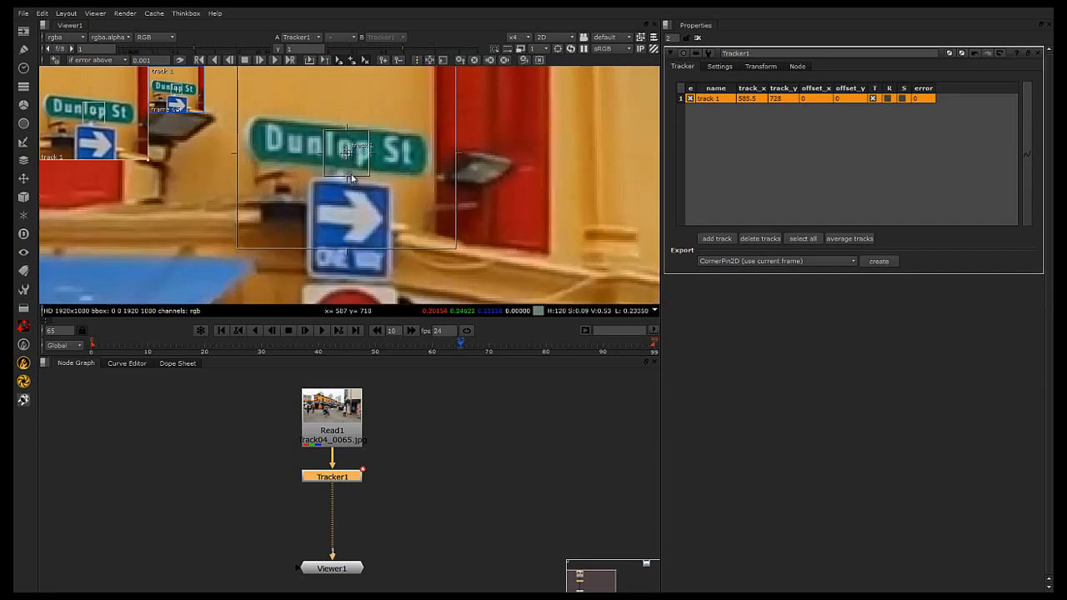
scroll(348, 171, "up", 2)
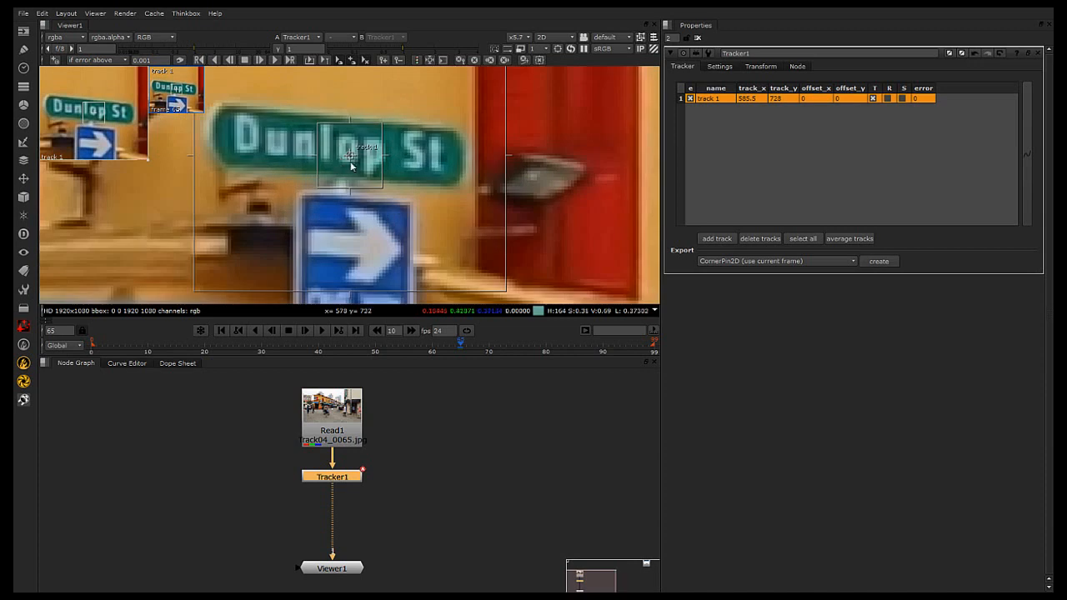
scroll(345, 161, "up", 2)
left_click_drag(350, 158, 348, 147)
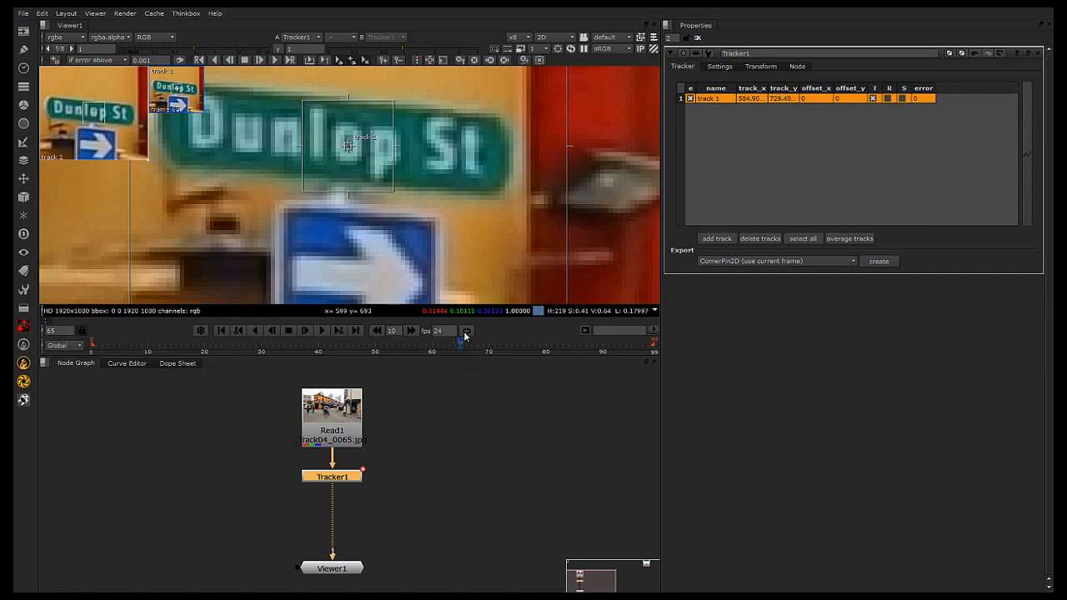
Delete the track from Tracker1's track list
scroll(443, 200, "down", 1)
left_click(710, 116)
left_click(709, 101)
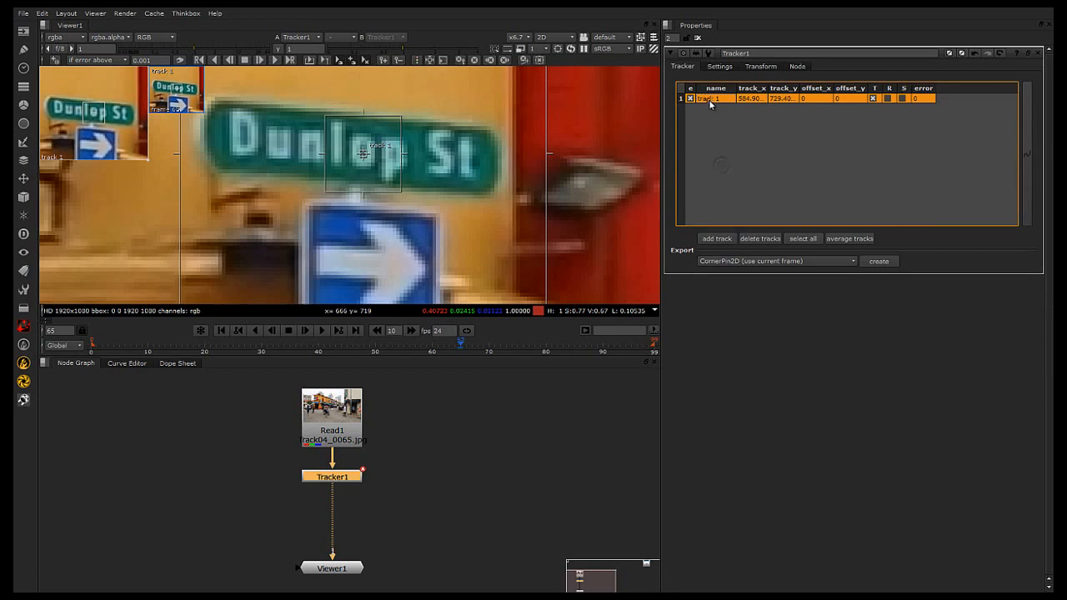
left_click(758, 240)
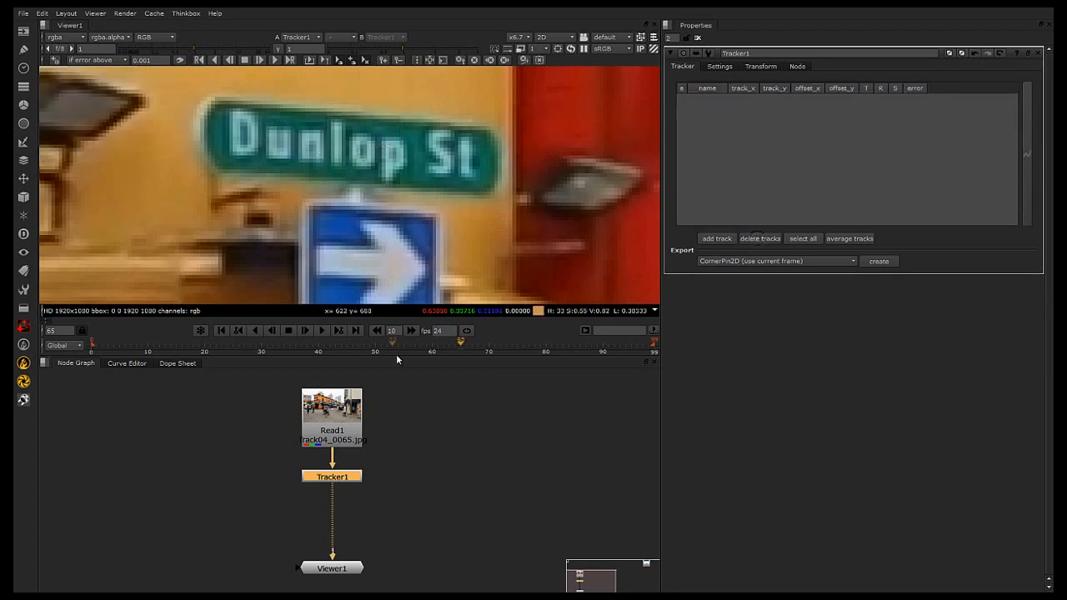
At frame 0, add a track on the Dunlop St sign's lettering and tighten its pattern and search boxes
left_click_drag(257, 348, 93, 354)
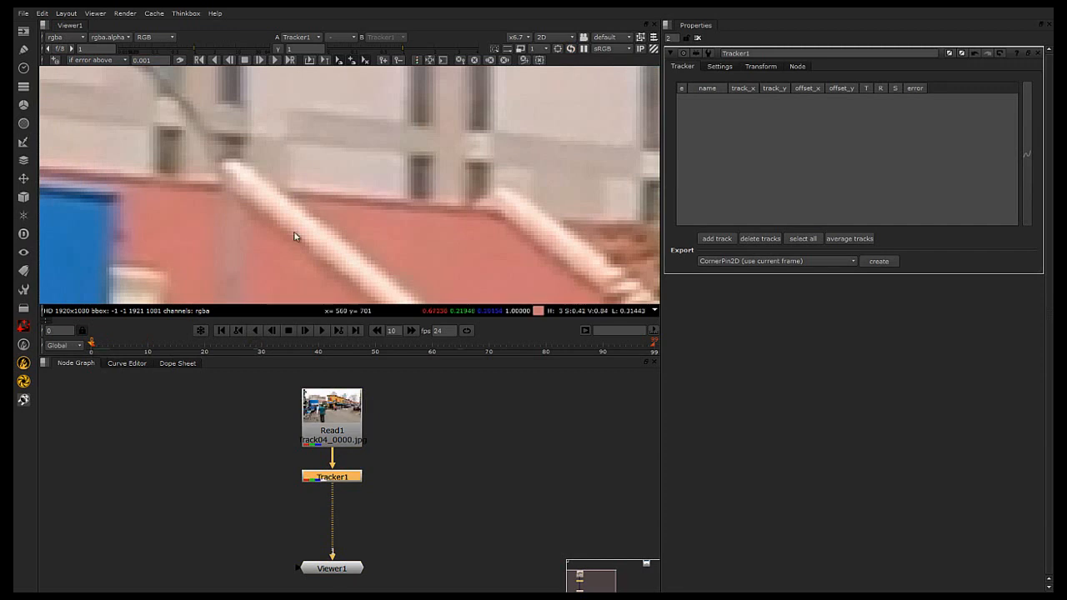
scroll(317, 253, "down", 5)
middle_click_drag(537, 203, 202, 200)
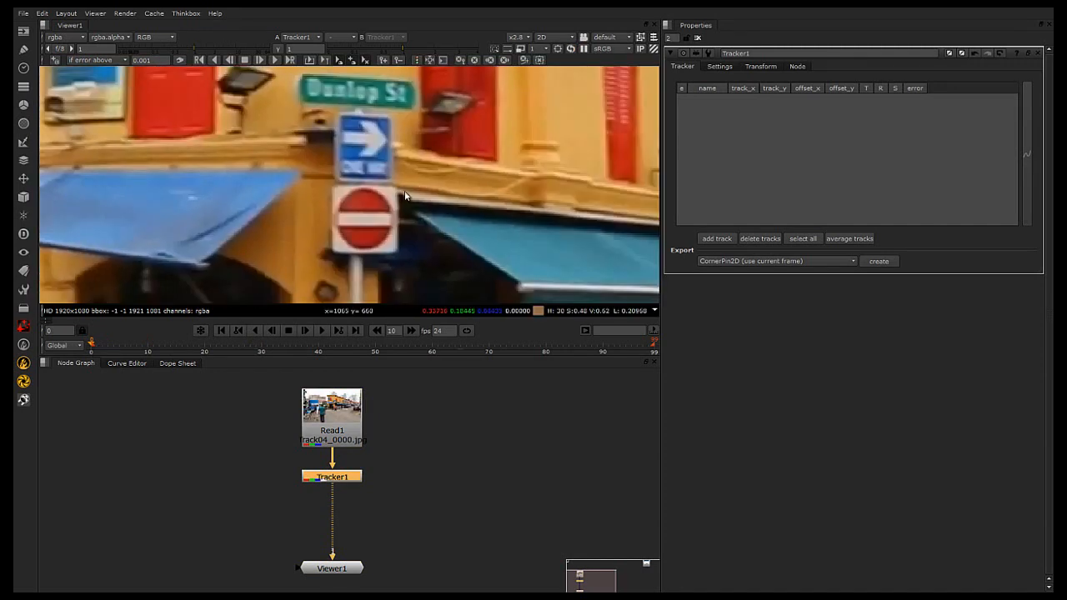
middle_click_drag(383, 159, 372, 211)
scroll(372, 210, "up", 2)
scroll(346, 129, "up", 3)
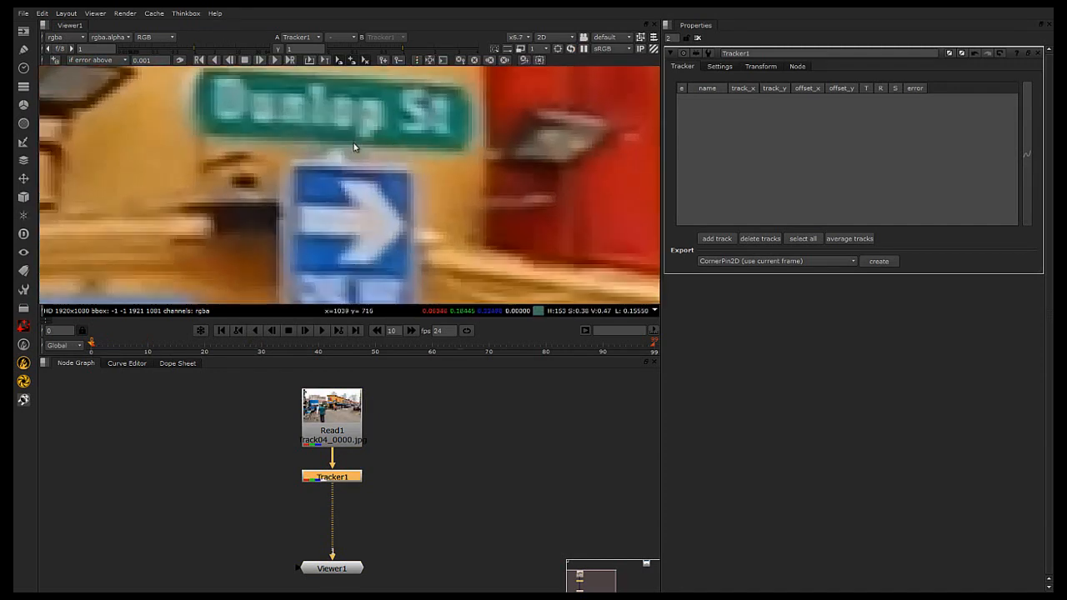
middle_click_drag(355, 147, 357, 167)
left_click_drag(93, 346, 91, 346)
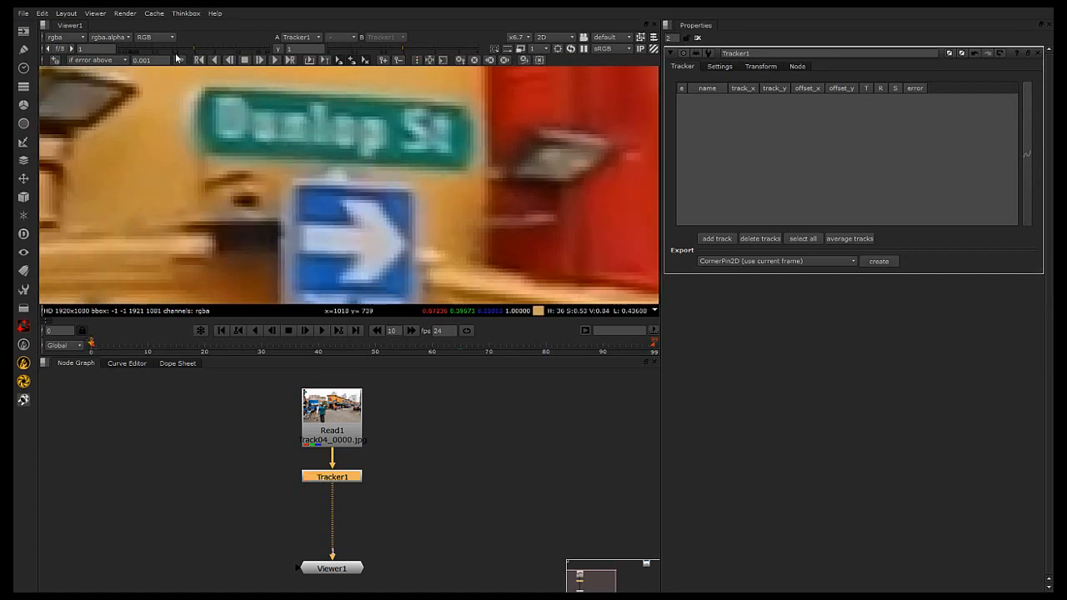
left_click(343, 131, "ctrl+alt")
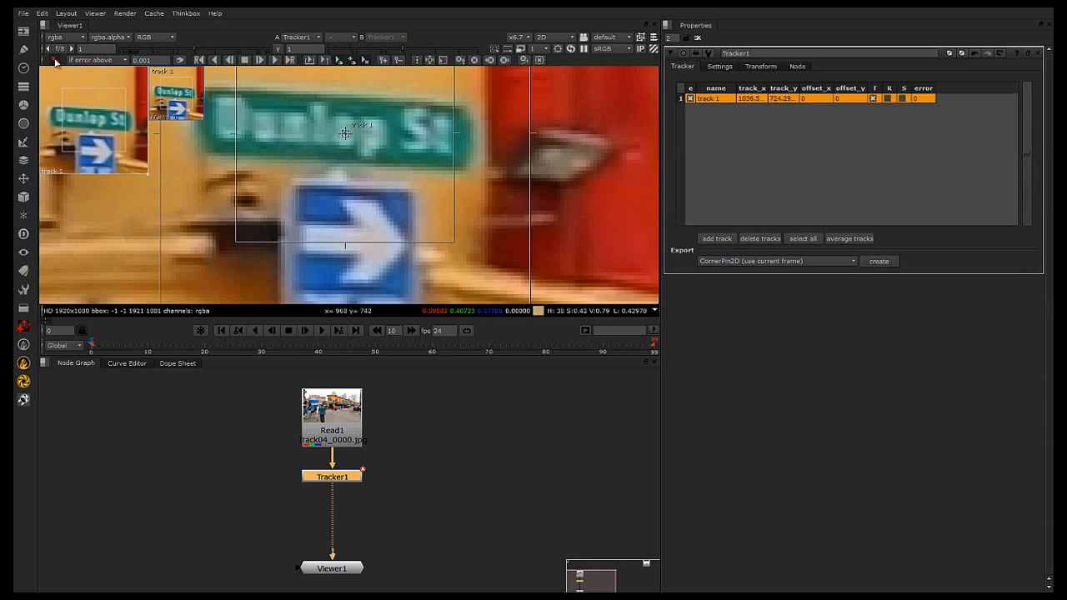
left_click_drag(453, 243, 367, 160)
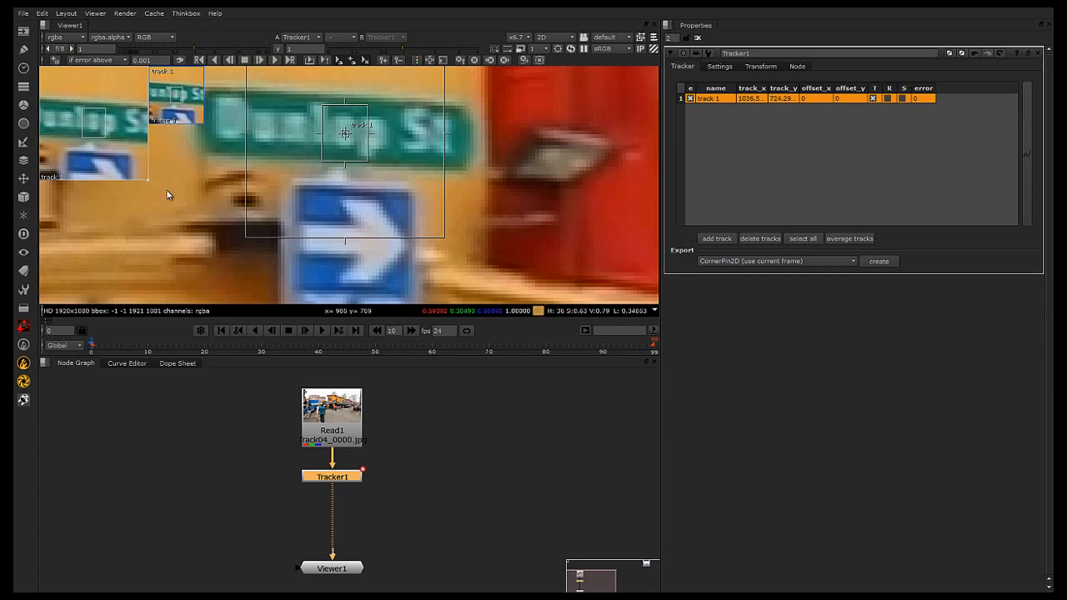
Enlarge the track's magnified preview and keep the street sign clear of it in the view
left_click_drag(147, 179, 223, 258)
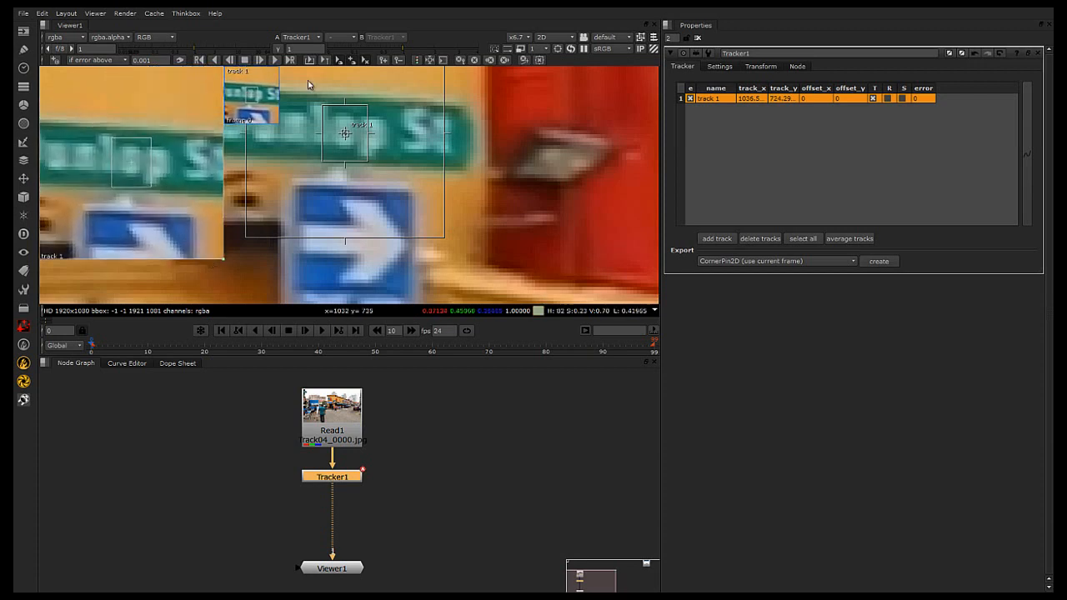
middle_click_drag(371, 127, 475, 164)
scroll(557, 133, "down", 2)
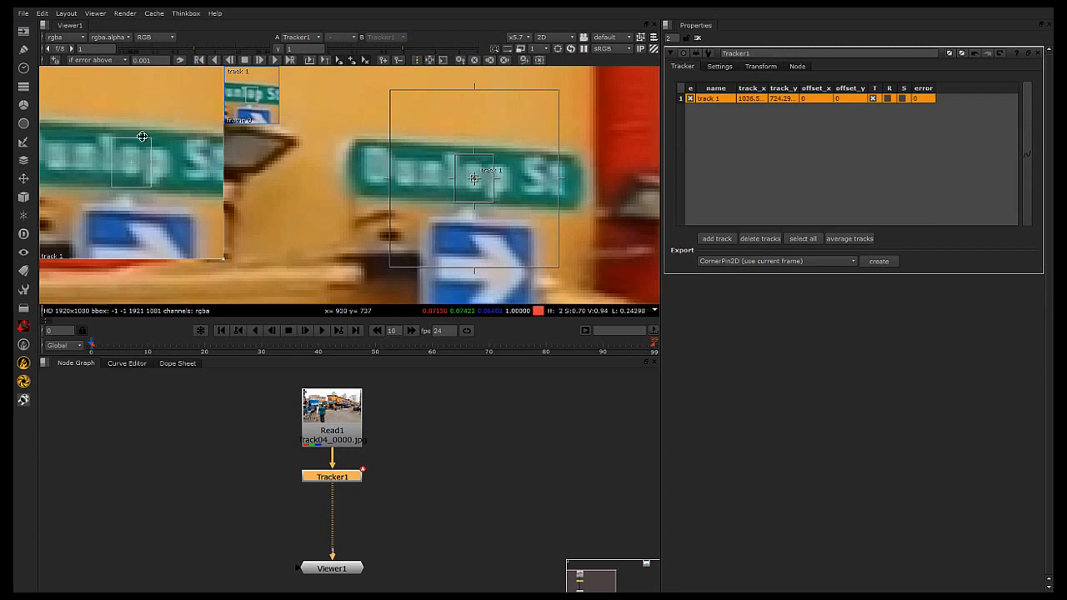
Shrink the track's search box and fine-tune its centre on the sign's lettering using the magnified preview
scroll(500, 217, "up", 1)
left_click_drag(492, 204, 470, 177)
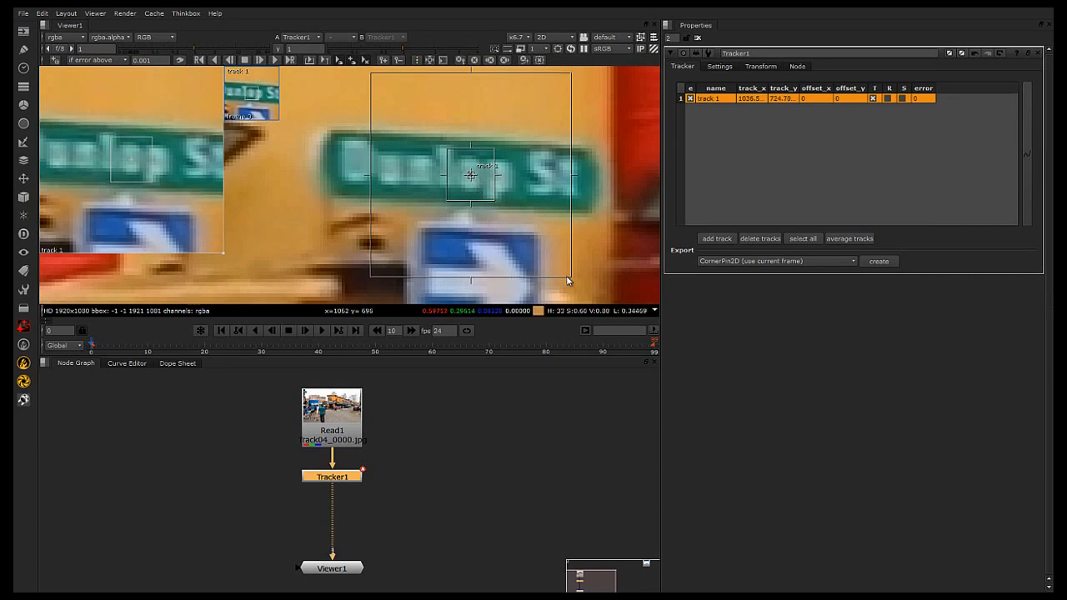
left_click_drag(572, 281, 558, 258)
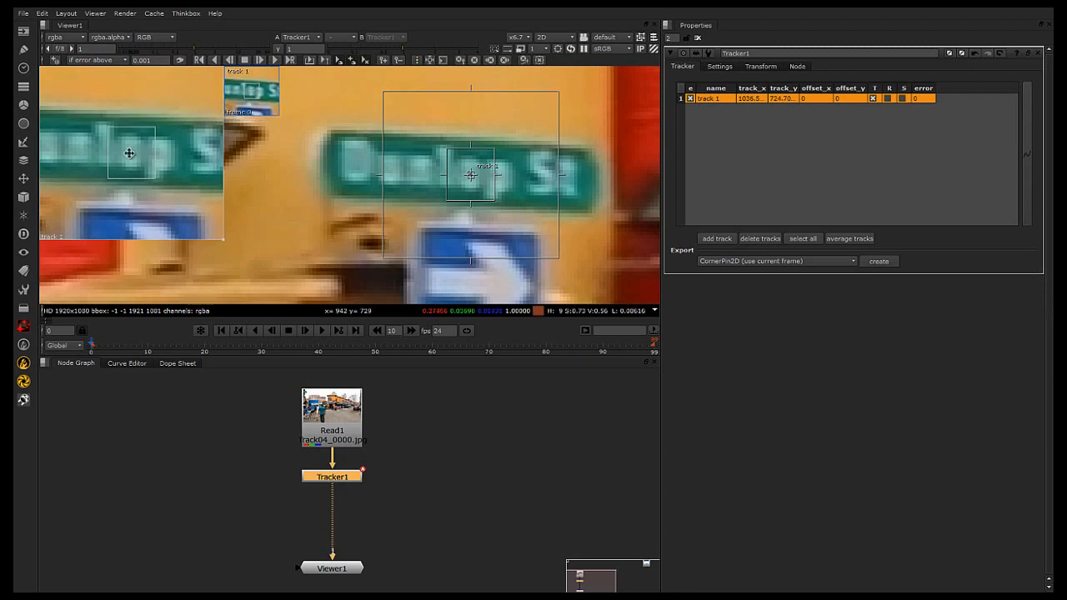
mouse_move(132, 156)
left_mouse_down()
mouse_move(146, 162)
mouse_move(132, 159)
left_mouse_up()
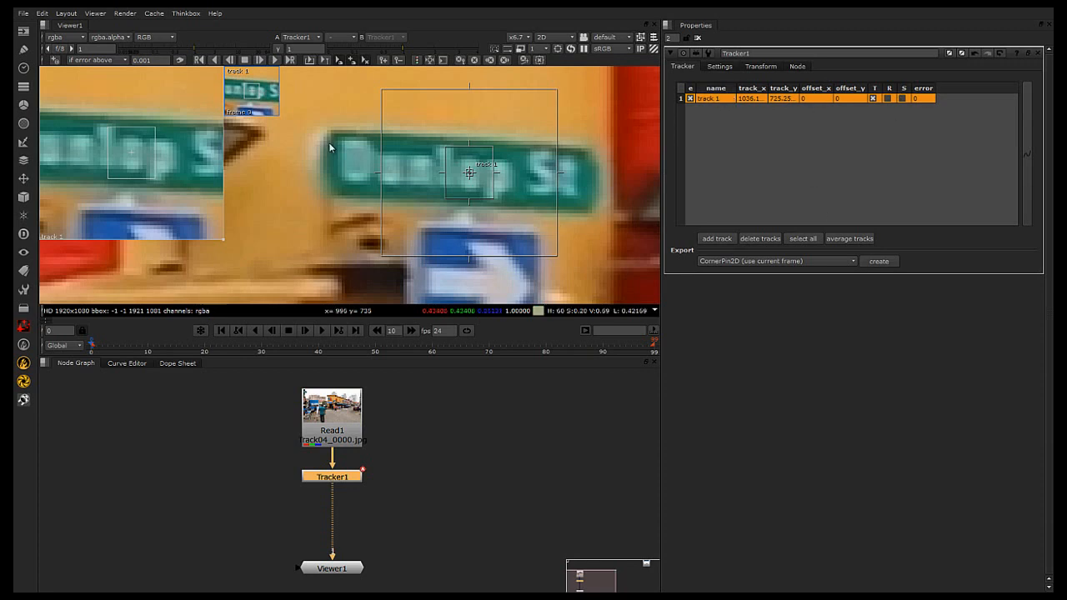
Grab the pattern at the current frame for the selected sign track
scroll(316, 189, "down", 2)
middle_click_drag(326, 180, 315, 180)
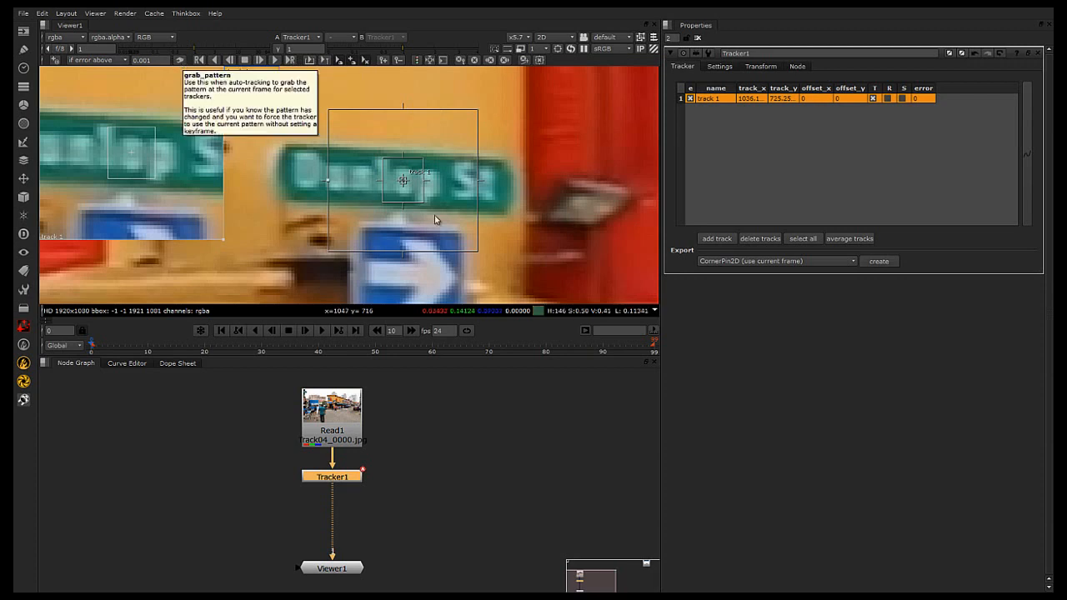
left_click(182, 63)
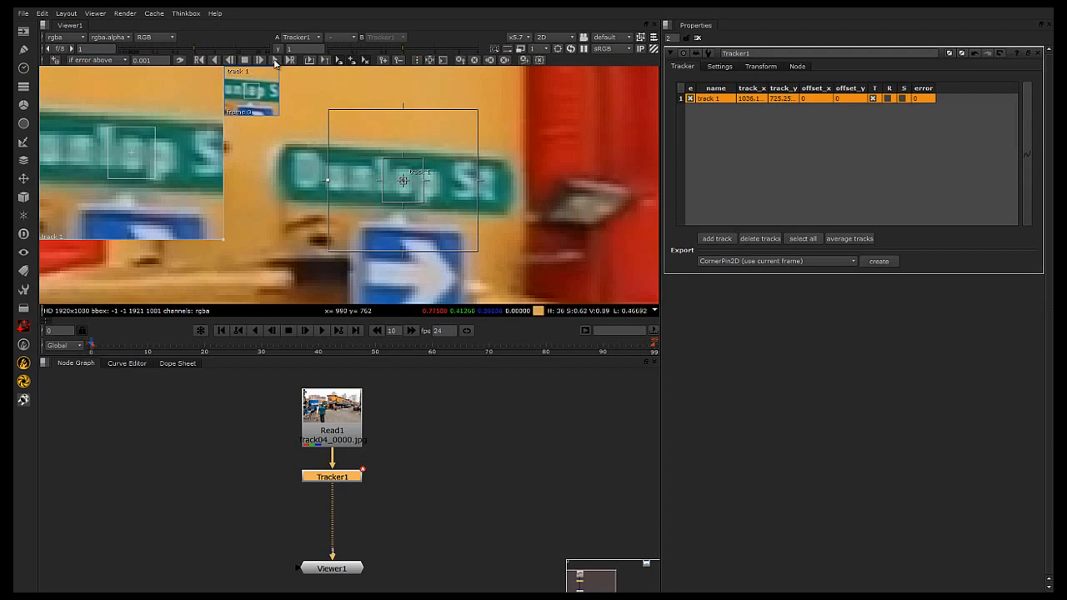
Deselect the sign track and select track 1 again in the track list
scroll(375, 236, "down", 2)
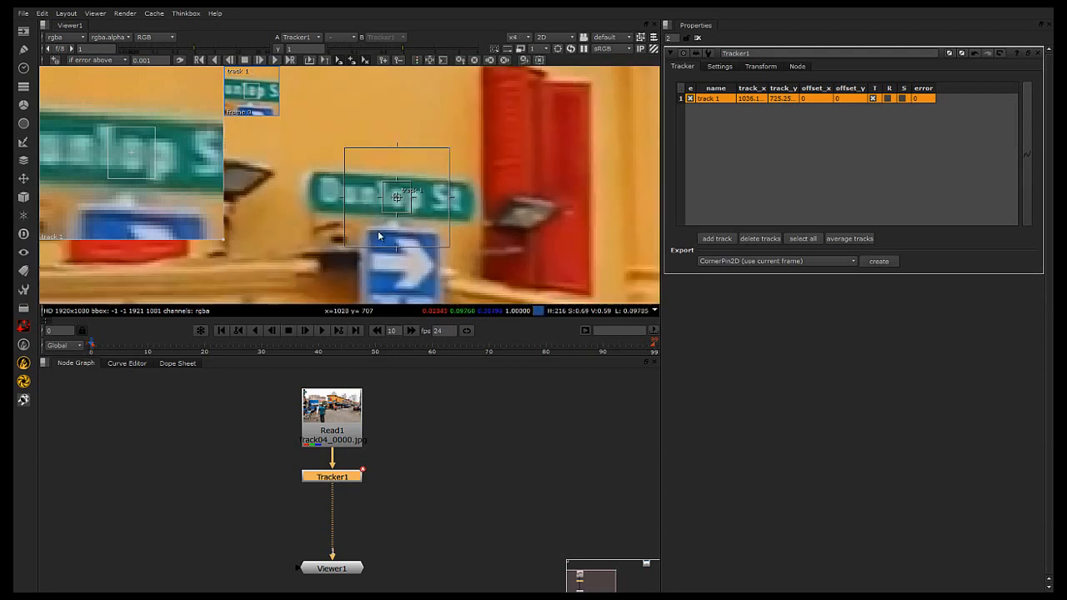
scroll(322, 150, "down", 1)
middle_click_drag(323, 150, 324, 132)
left_click(324, 128)
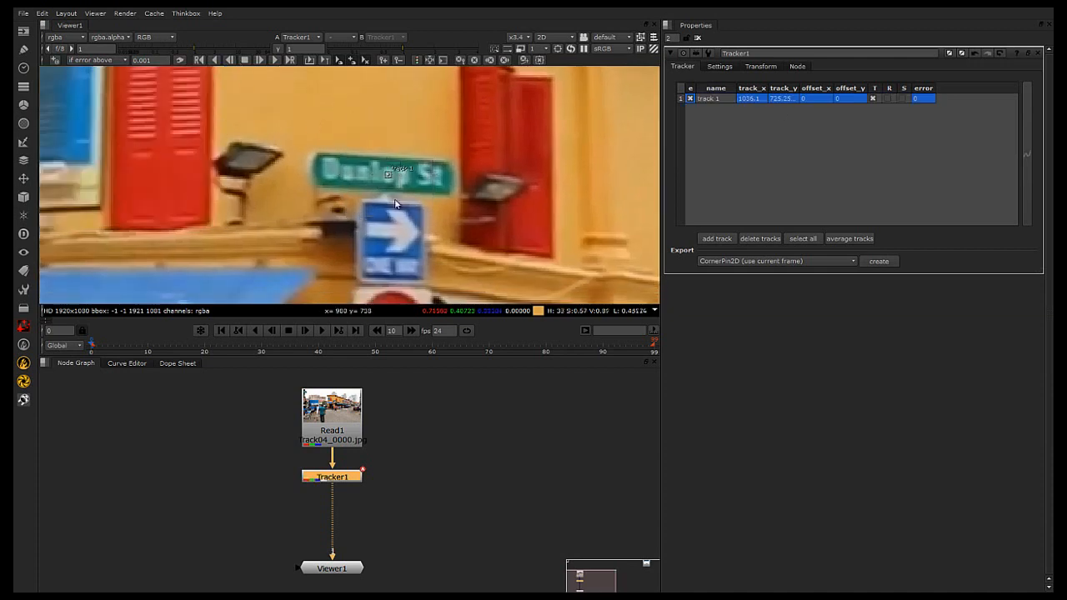
left_click(763, 99)
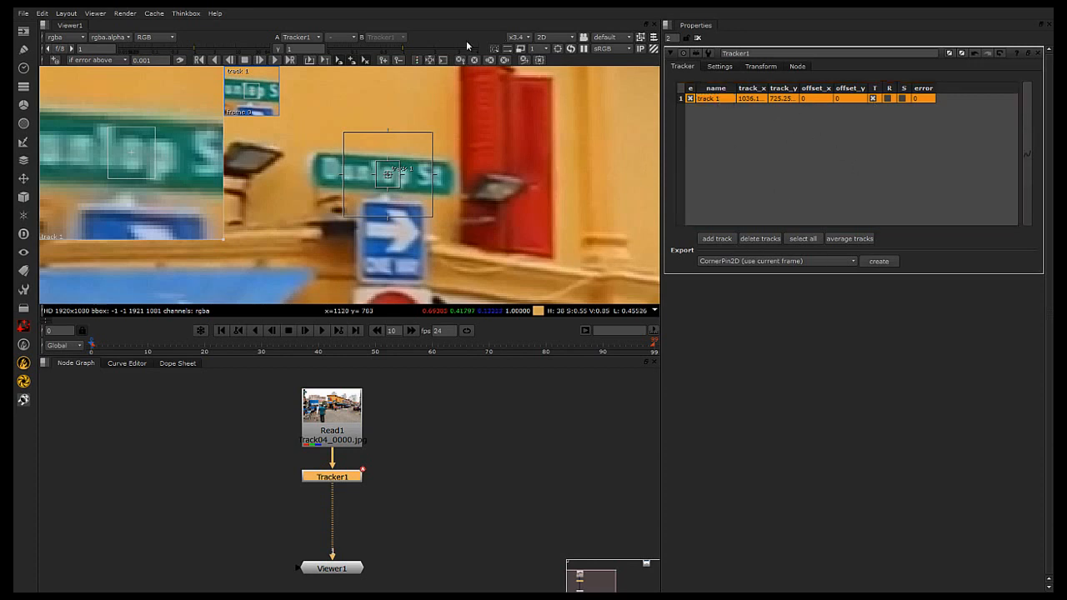
Track the sign forward from frame 0 to frame 99 and colour the track's path by tracking error
left_click(275, 60)
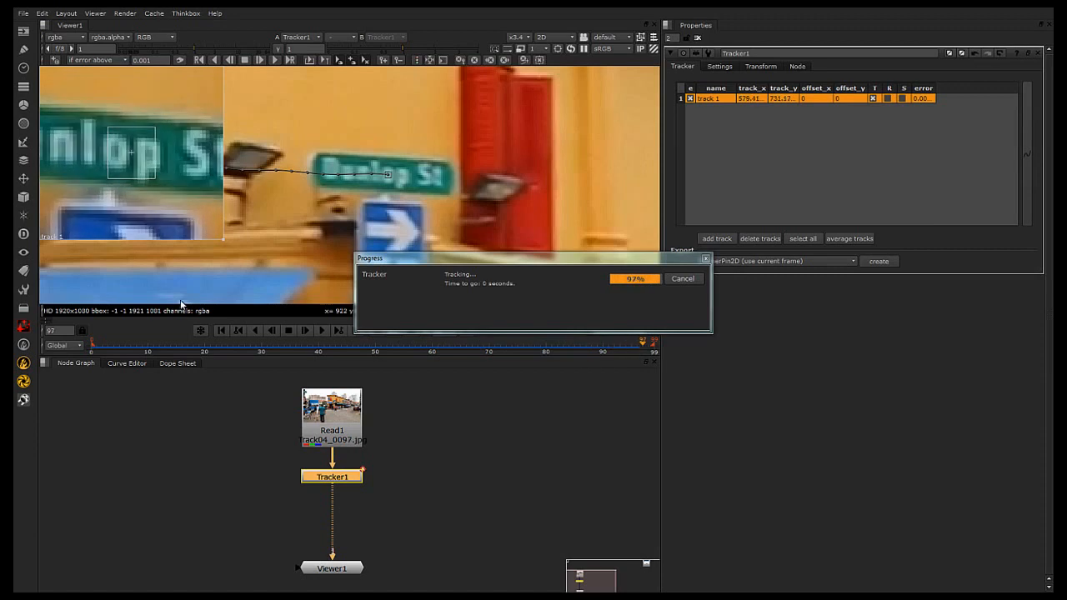
scroll(552, 265, "down", 5)
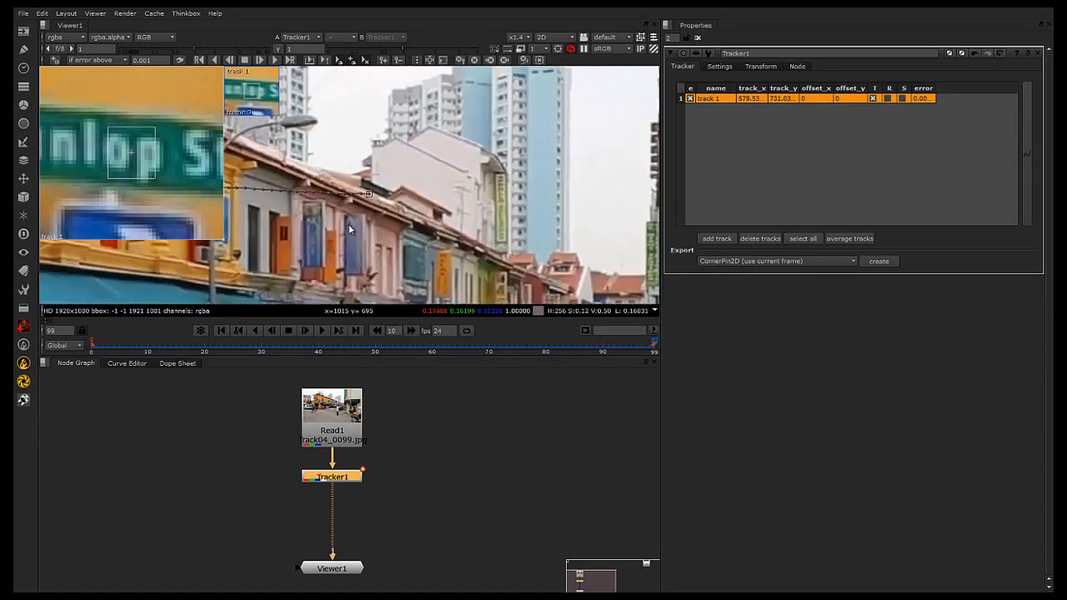
mouse_move(464, 269)
middle_mouse_down()
mouse_move(504, 266)
mouse_move(471, 269)
mouse_move(484, 269)
middle_mouse_up()
left_click_drag(95, 348, 416, 336)
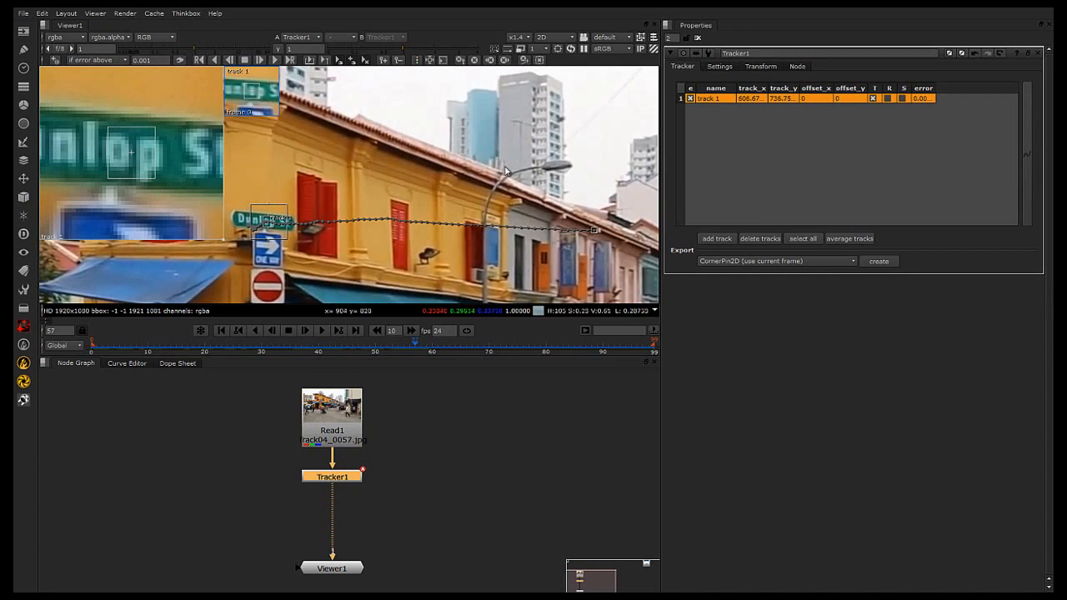
left_click(417, 61)
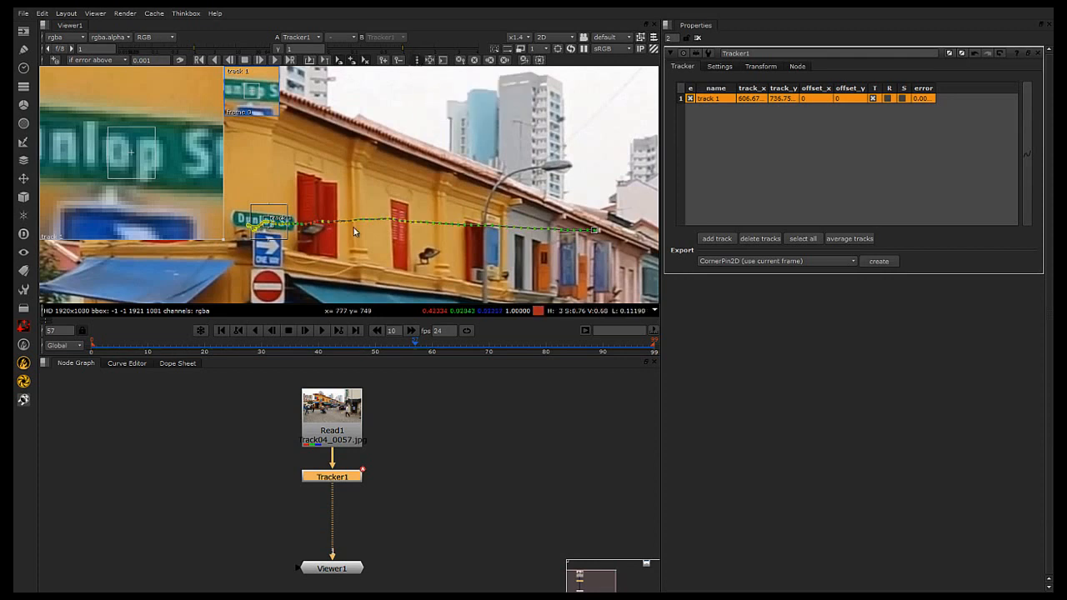
Check the track's pattern at frames between 0 and 44, then add a reference pattern for track 1 at frame 24
left_click_drag(95, 347, 152, 372)
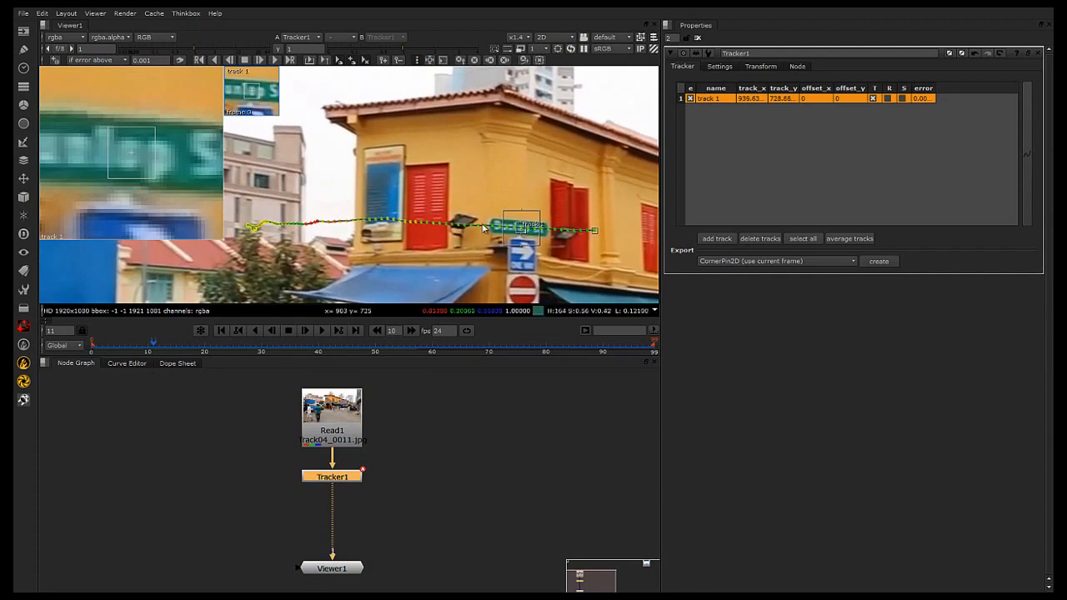
scroll(490, 253, "up", 1)
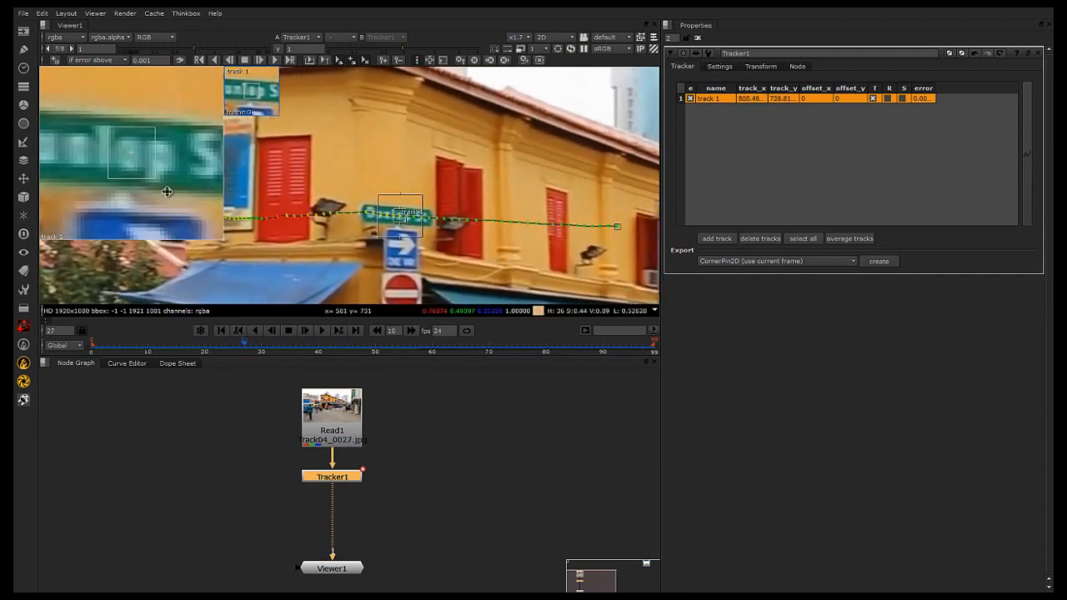
left_click_drag(247, 347, 344, 351)
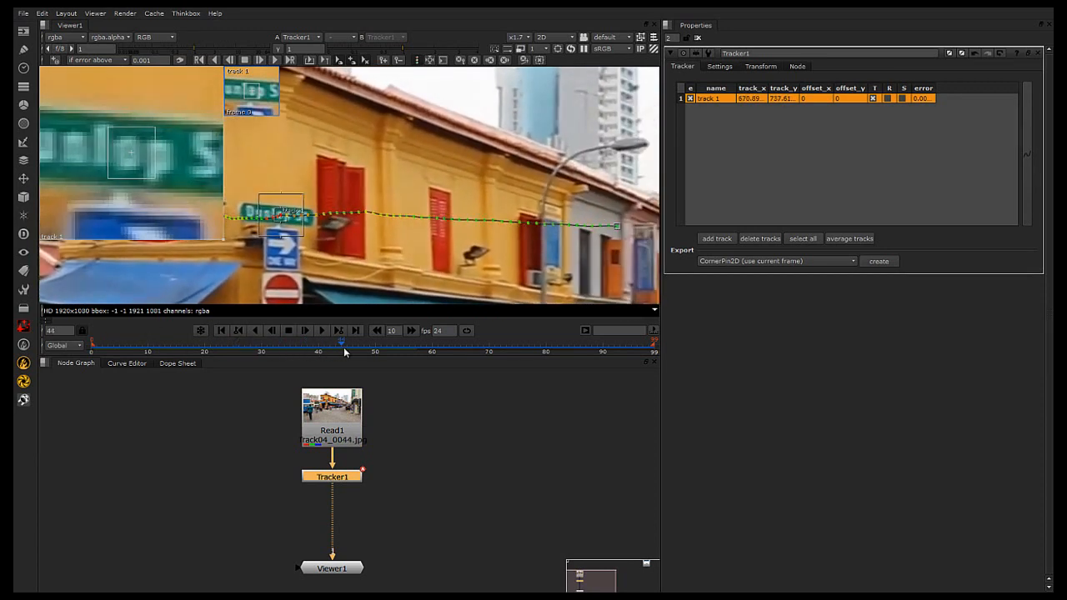
middle_click_drag(311, 201, 410, 199)
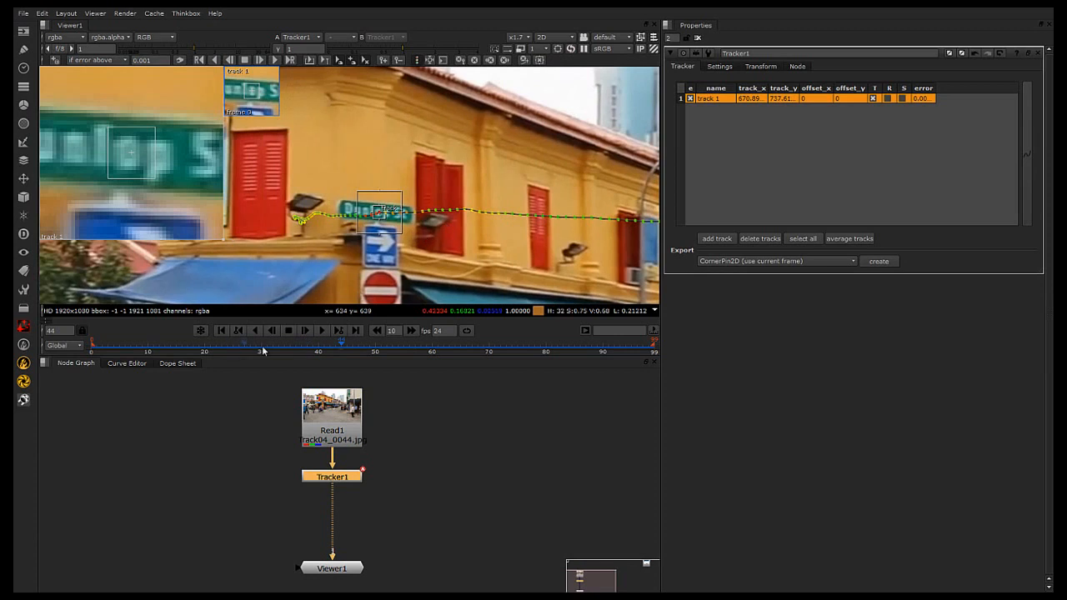
left_click_drag(347, 349, 228, 350)
left_click(520, 215)
scroll(520, 214, "down", 3)
middle_click_drag(521, 196, 491, 191)
scroll(491, 190, "up", 1)
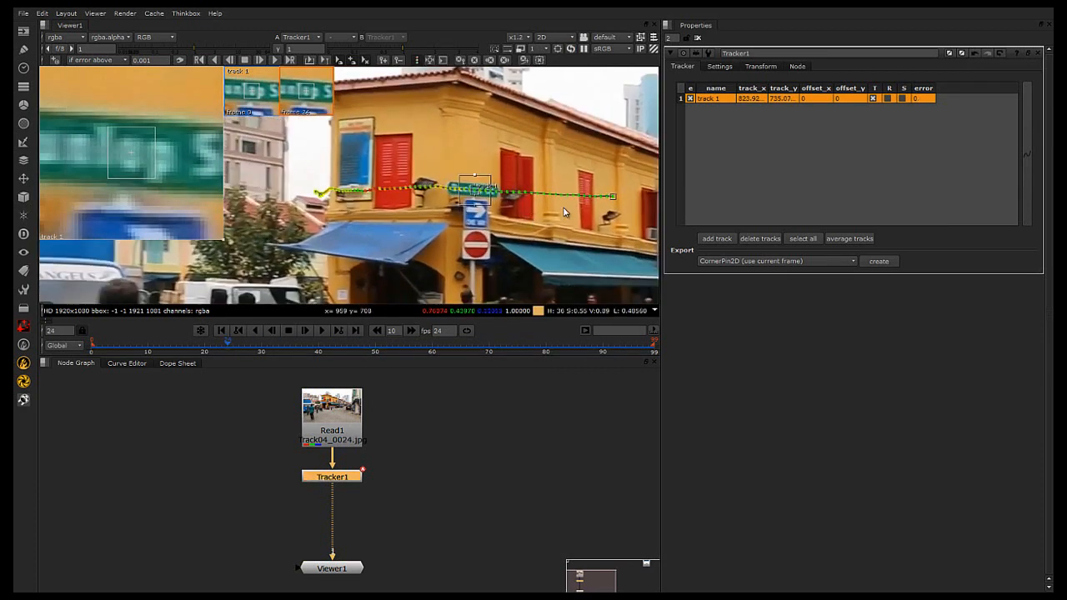
scroll(575, 206, "up", 1)
middle_click_drag(523, 228, 490, 207)
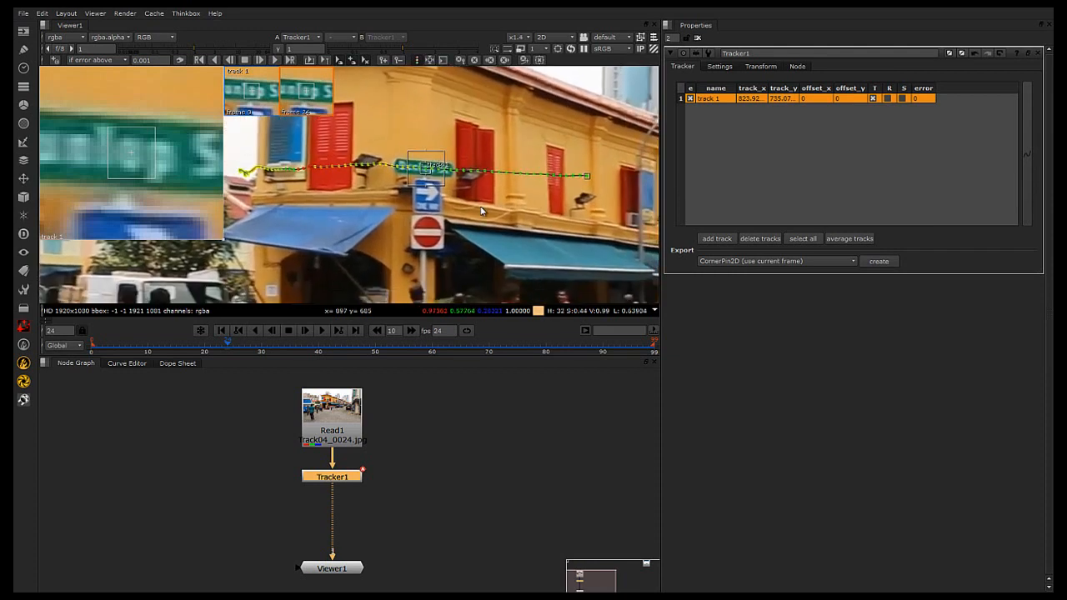
At frame 0, recentre track 1 on the sign's lettering and enlarge its pattern box and search box to take in more of the sign
left_click_drag(120, 349, 91, 349)
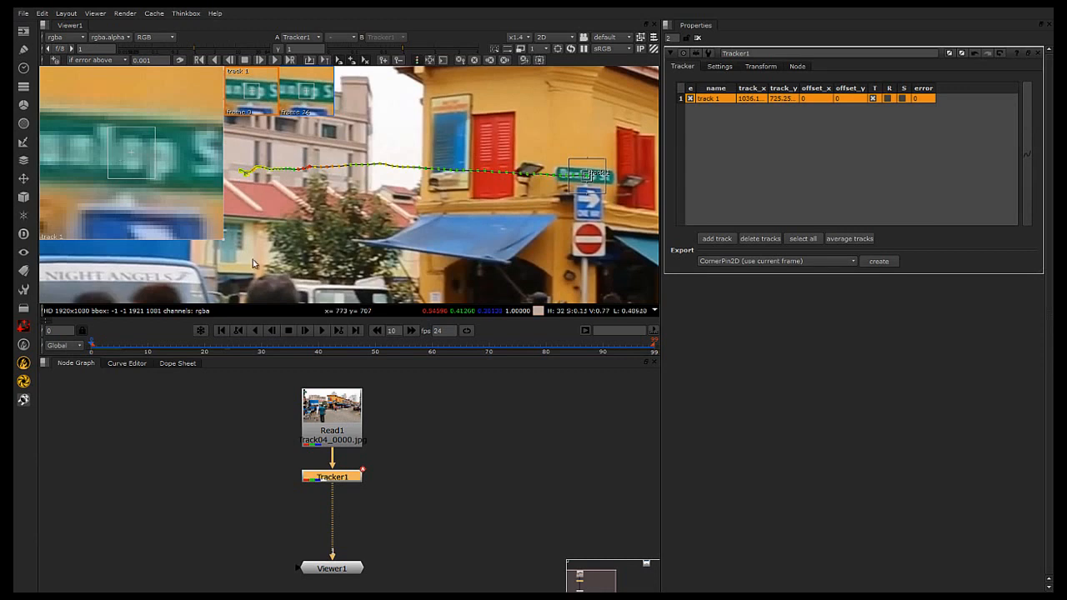
scroll(481, 179, "up", 8)
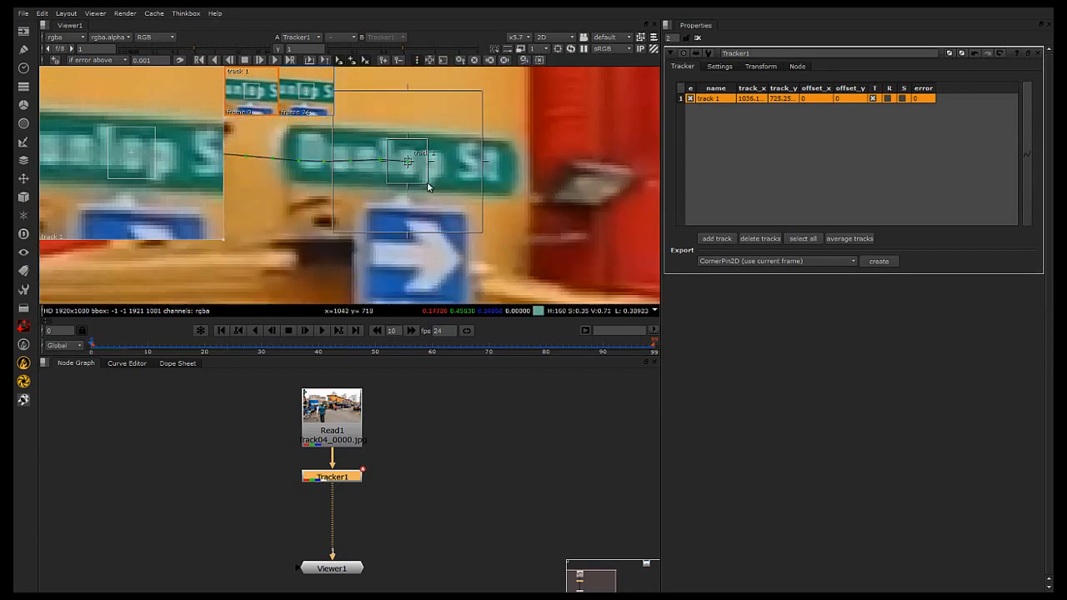
left_click(428, 181)
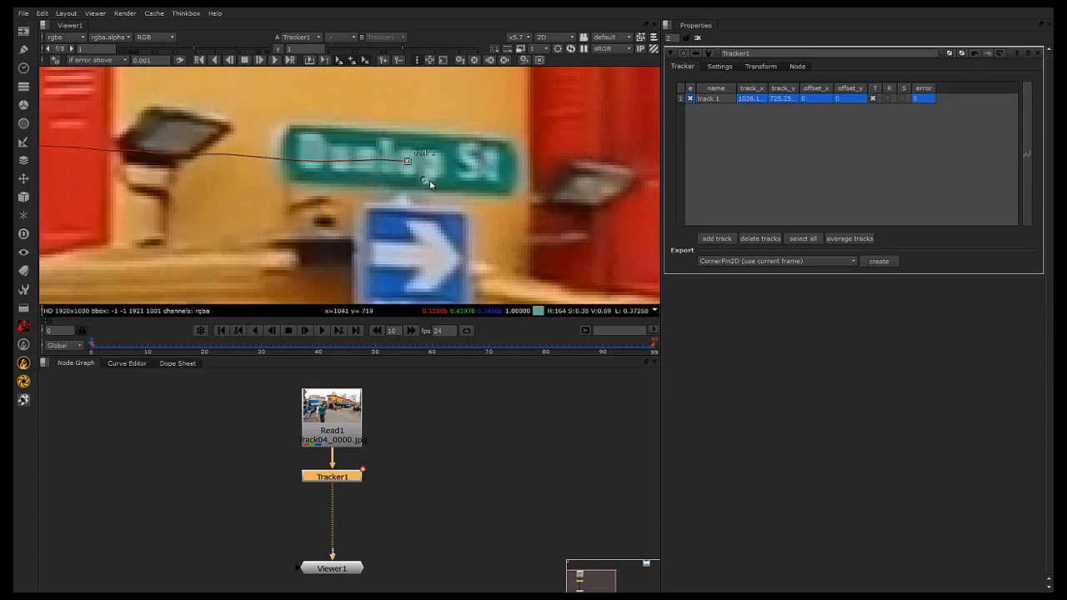
left_click(409, 163)
left_click_drag(409, 164, 421, 161)
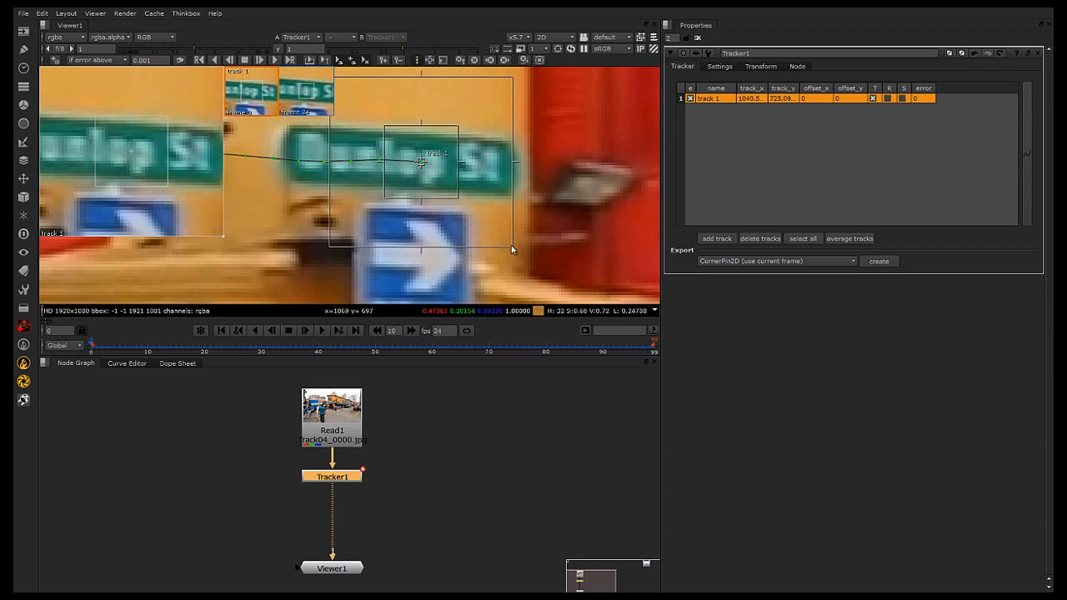
left_click_drag(511, 247, 533, 238)
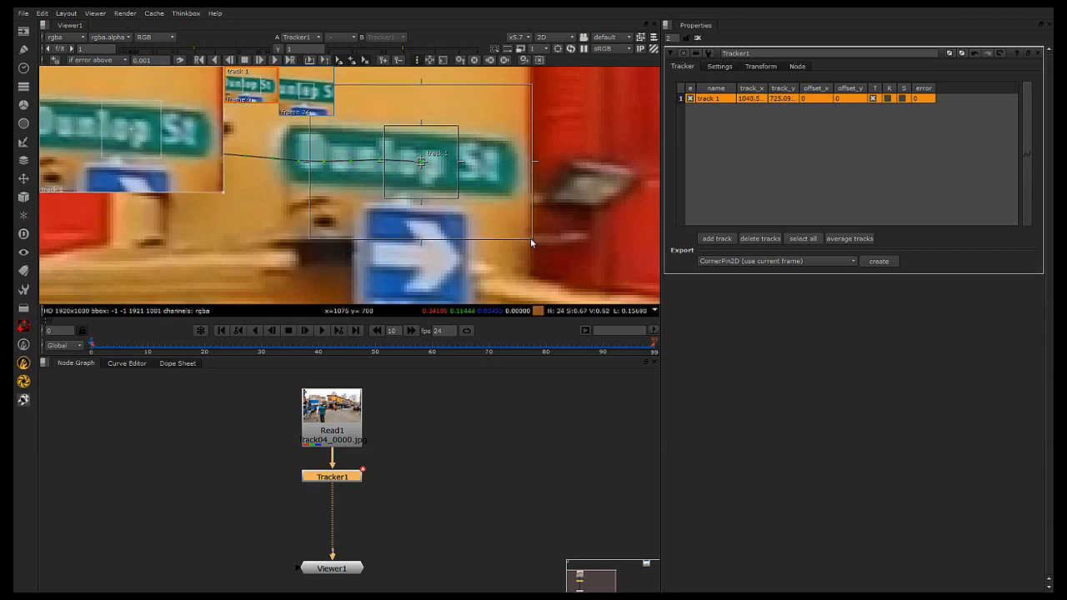
scroll(398, 209, "down", 4)
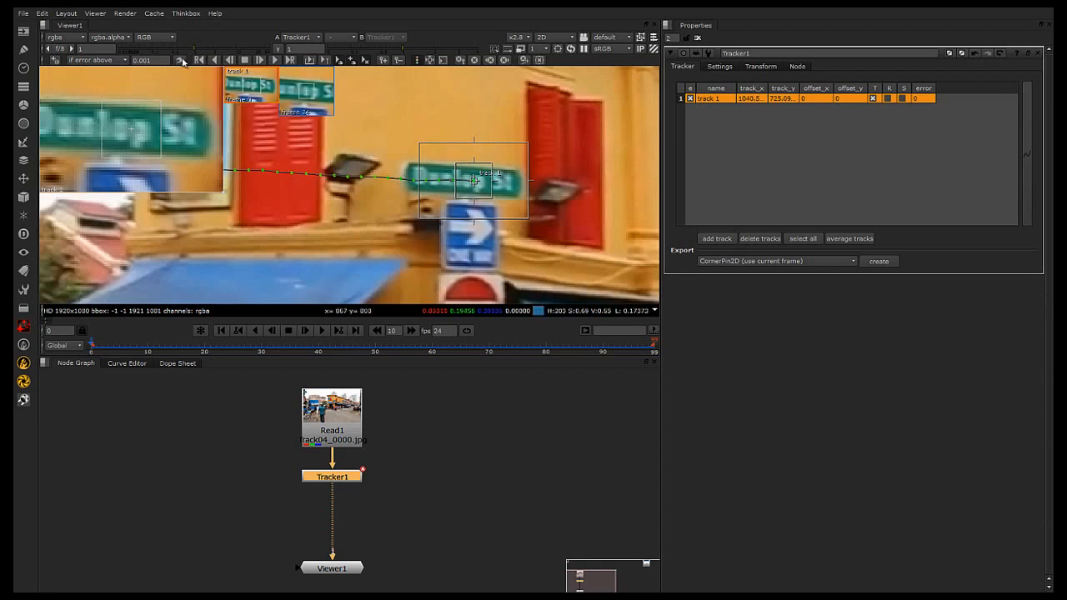
Retrack the sign forward from frame 0 to frame 99 and review track 1's path at frames 37 and 45
left_click(275, 60)
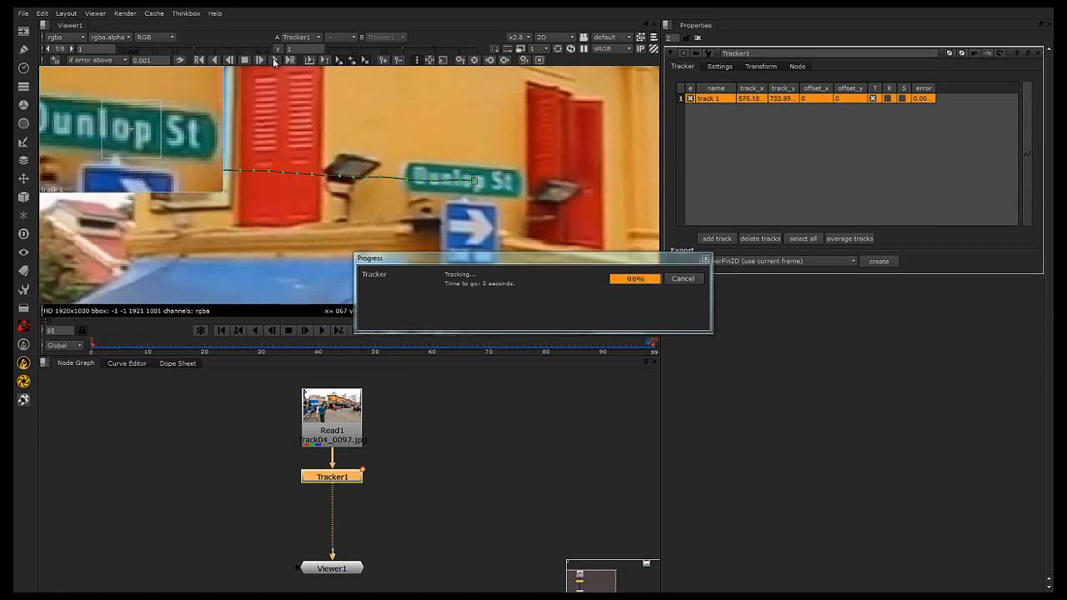
scroll(395, 303, "down", 3)
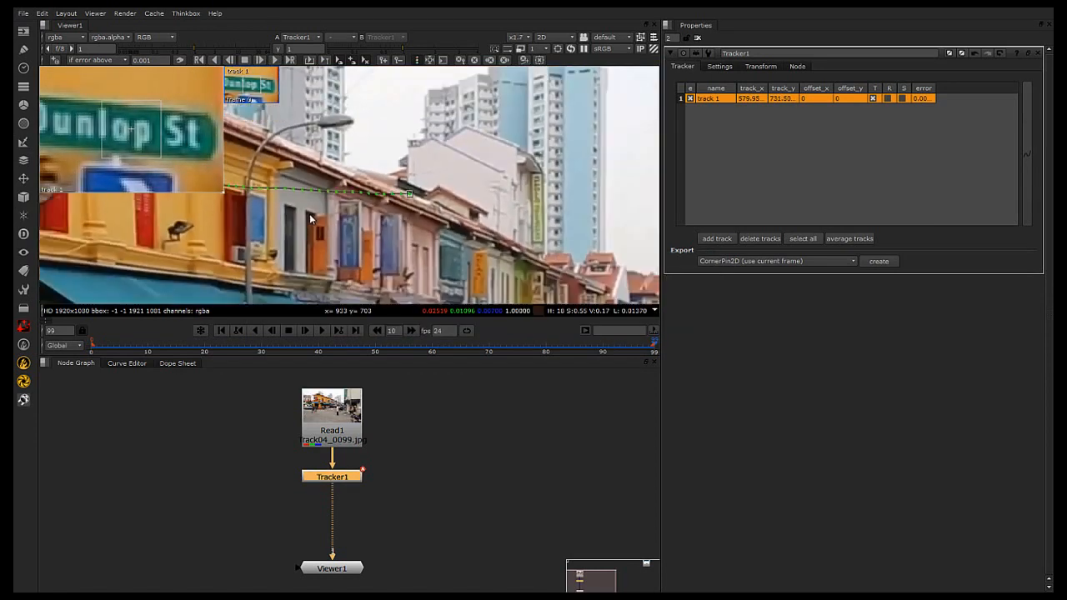
middle_click_drag(395, 302, 489, 302)
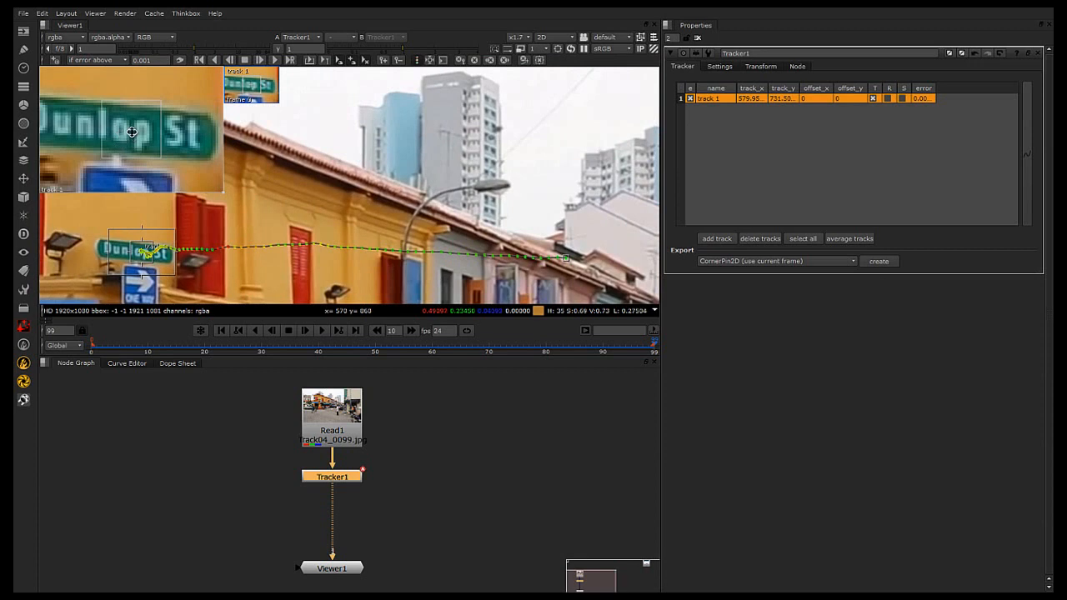
scroll(129, 124, "up", 2)
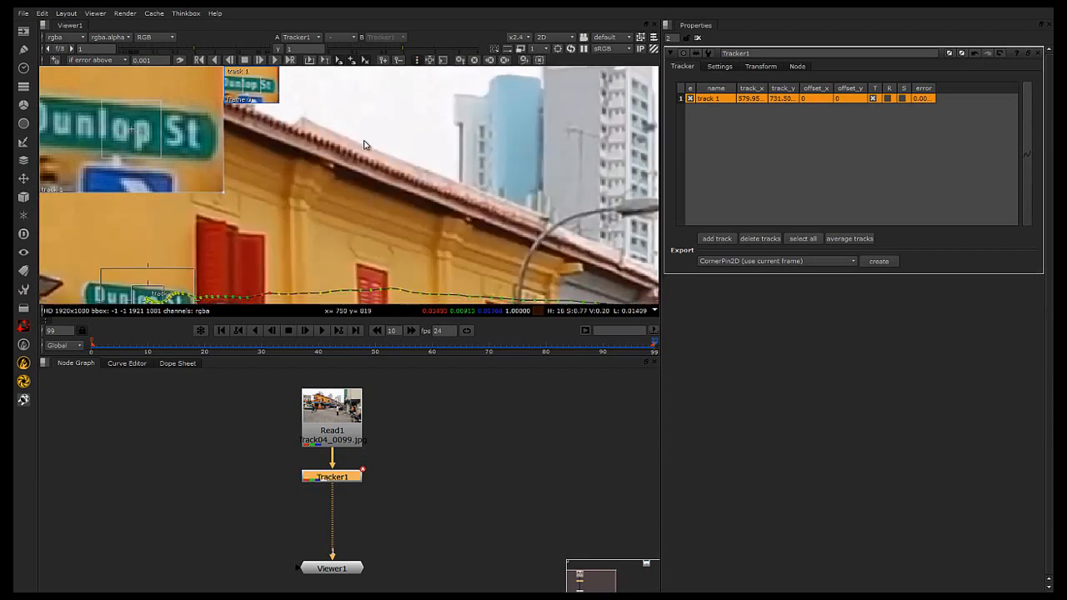
left_click(365, 163)
middle_click_drag(365, 163, 361, 128)
scroll(301, 230, "down", 2)
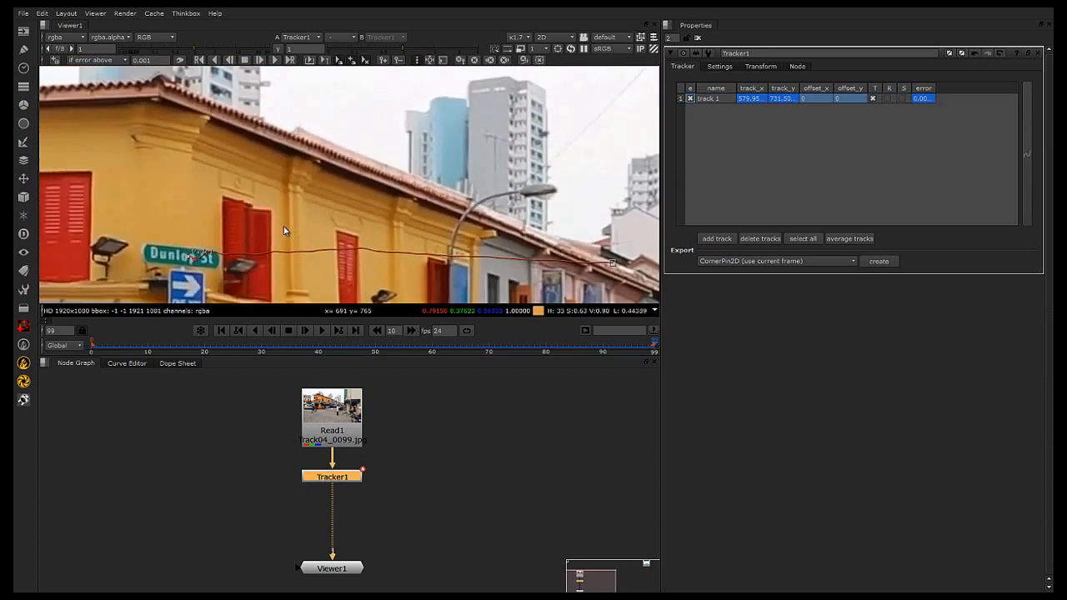
left_click(707, 99)
scroll(254, 260, "up", 3)
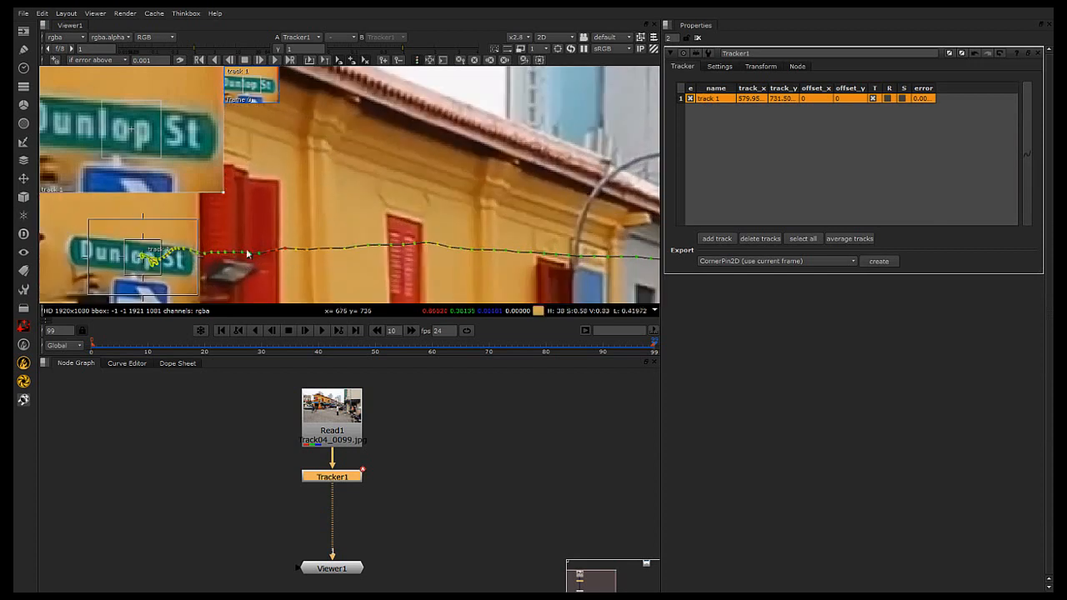
left_click_drag(154, 351, 301, 357)
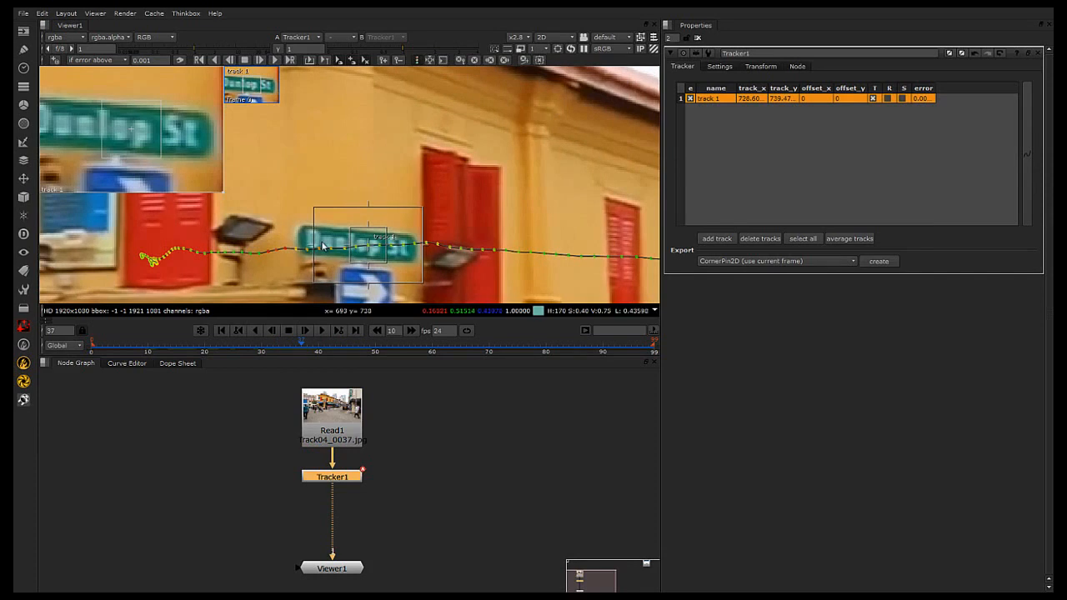
left_click_drag(229, 353, 343, 353)
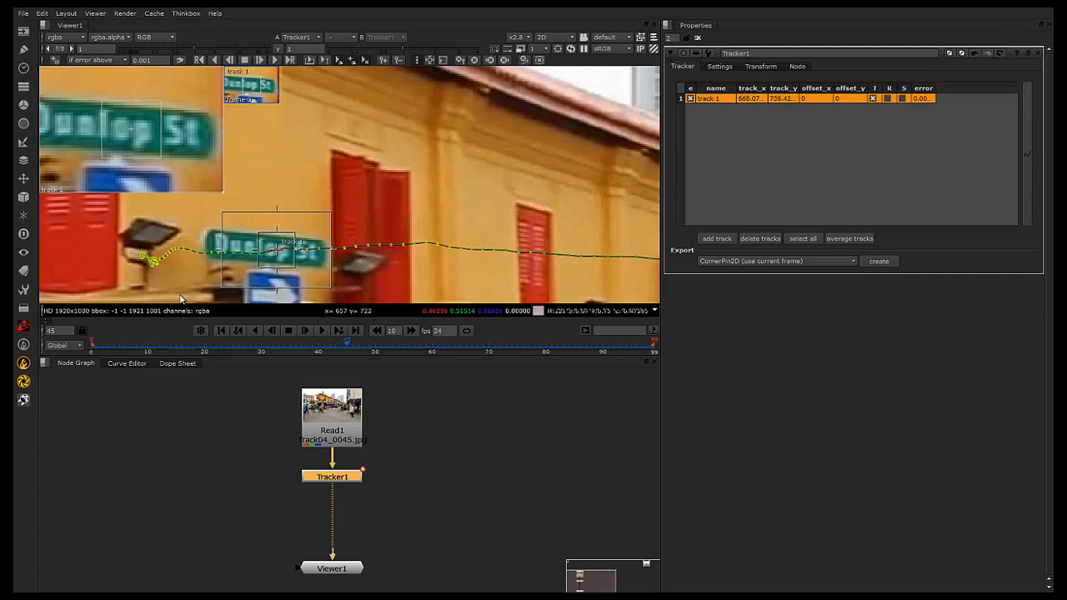
Show only track 1's error curve in the Curve Editor, frame it fully, and go to frame 48
left_click(125, 364)
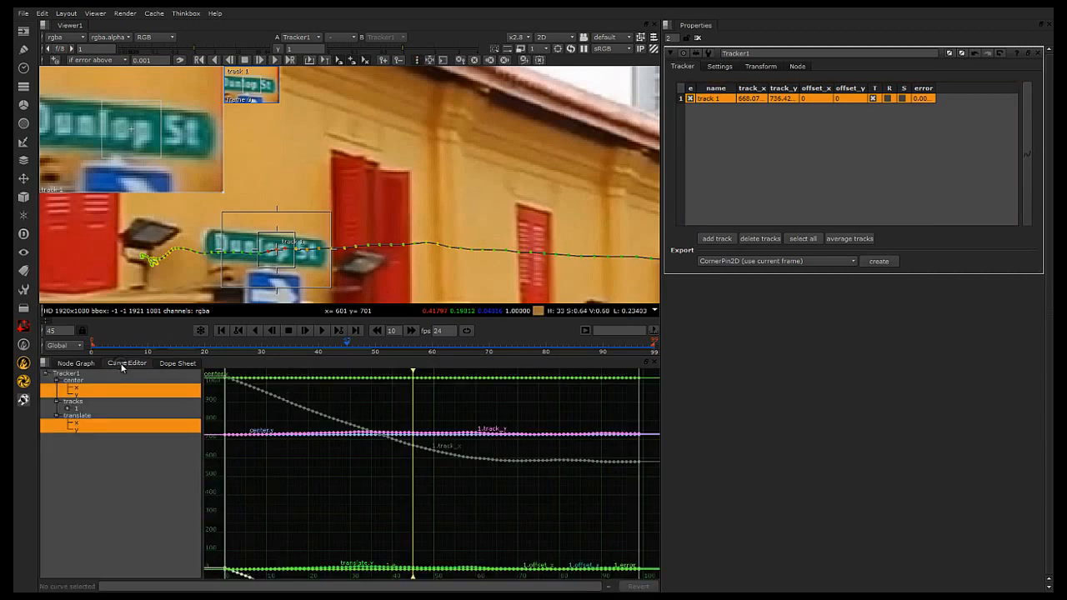
left_click(83, 364)
left_click(115, 364)
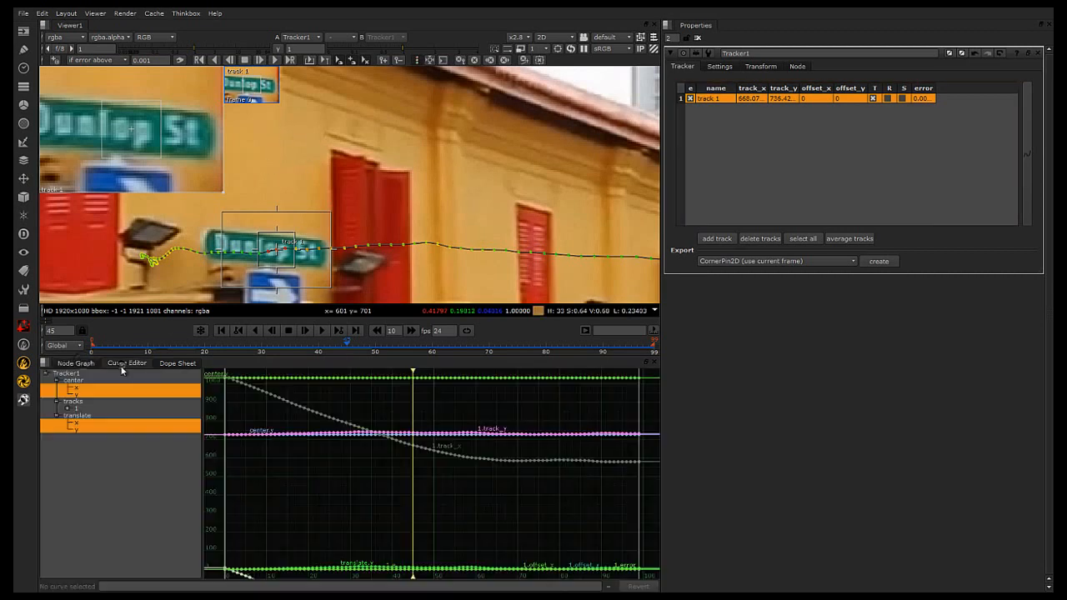
left_click(69, 410)
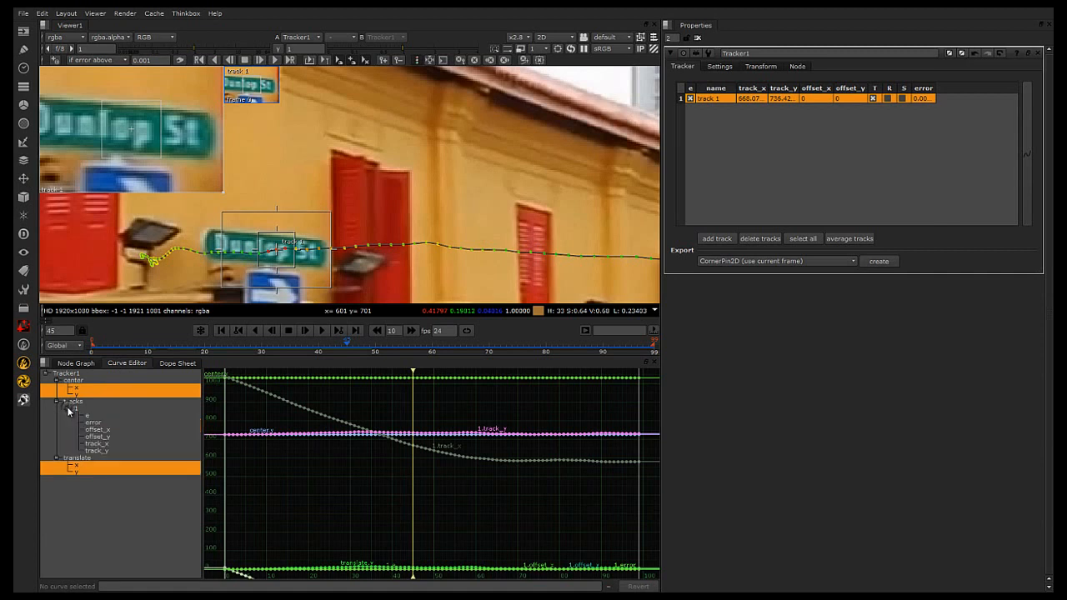
left_click(92, 423)
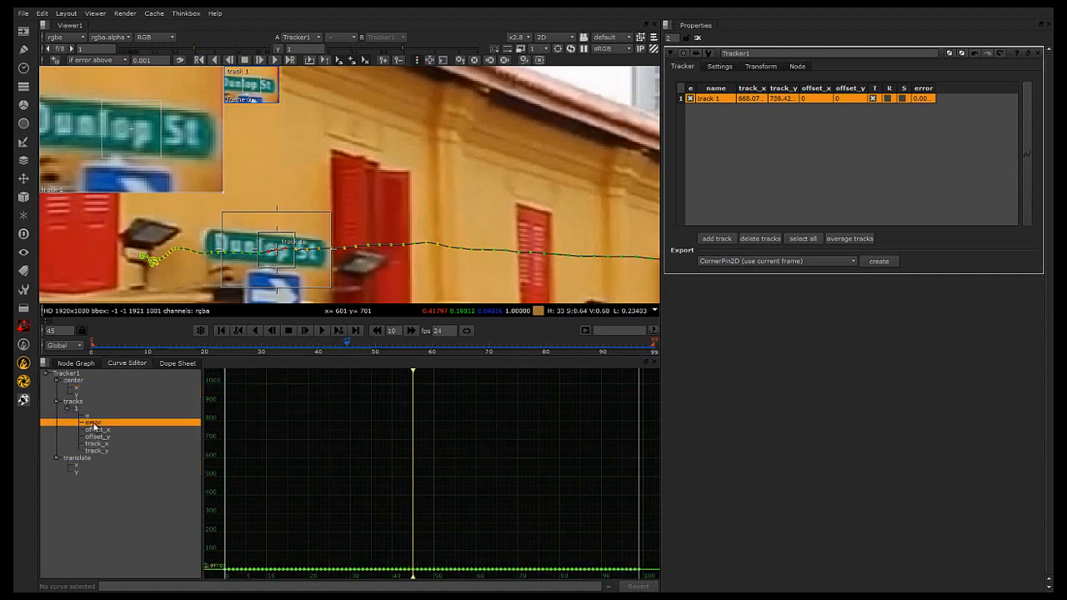
right_click(412, 464)
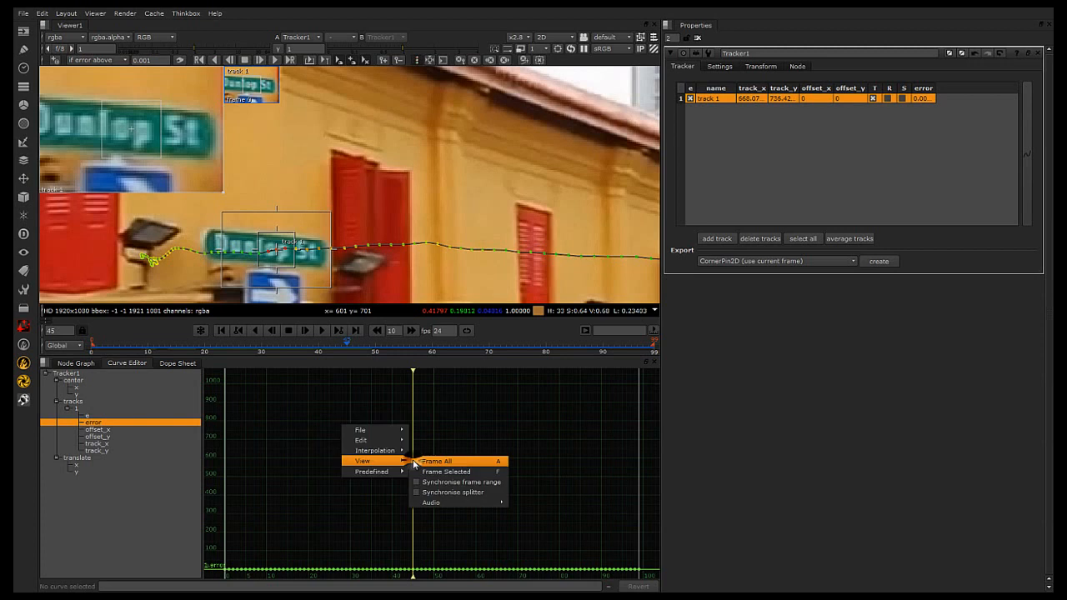
left_click(471, 465)
left_click_drag(413, 370, 428, 396)
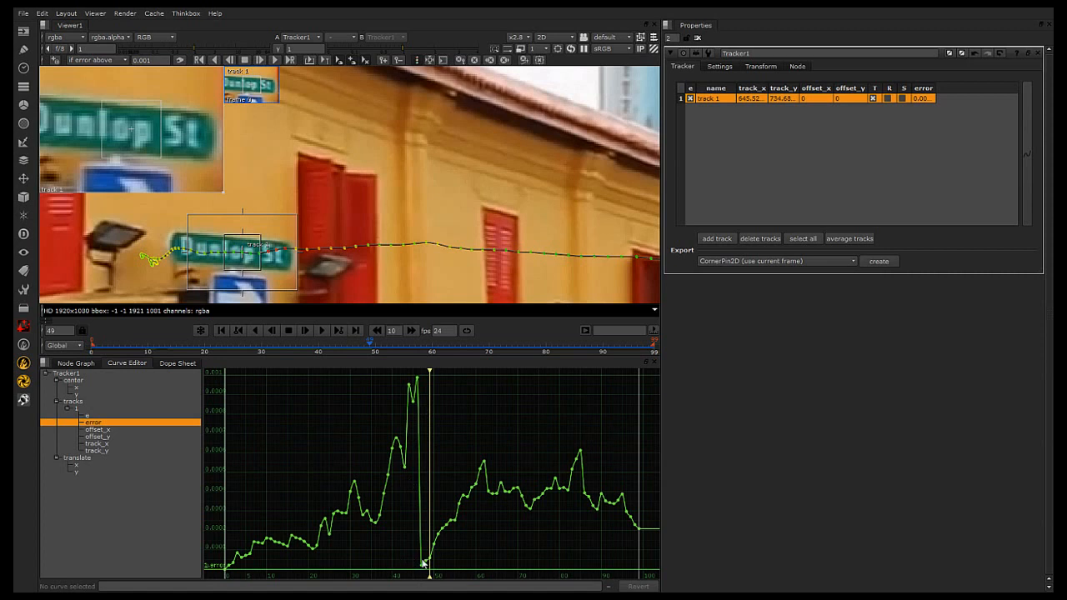
left_click_drag(430, 370, 427, 371)
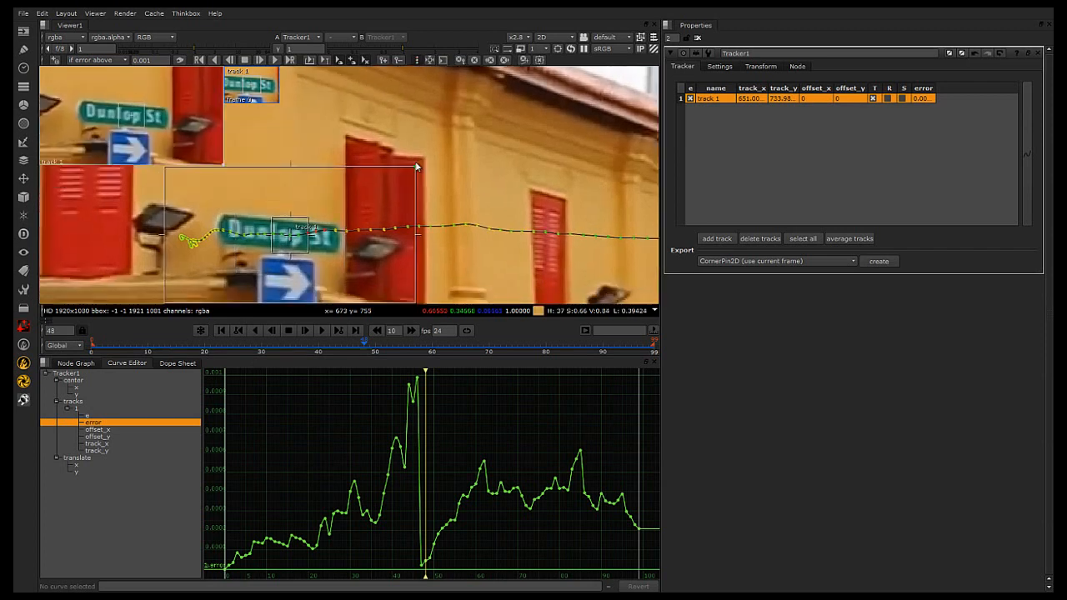
Try a much larger search box around the sign at frame 48, and undo it
left_click_drag(416, 167, 421, 162)
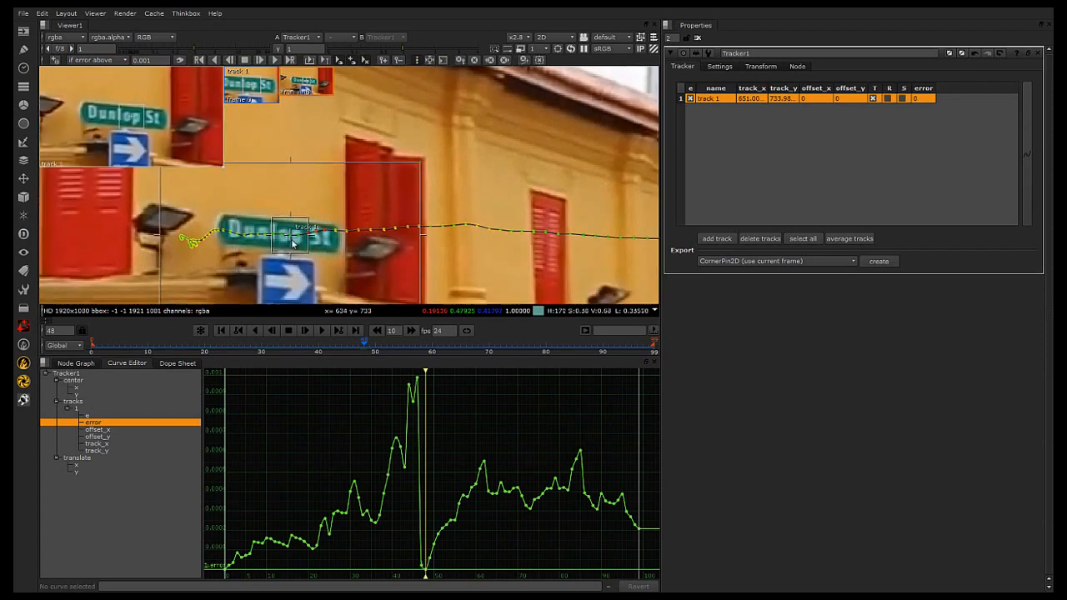
key("ctrl+z")
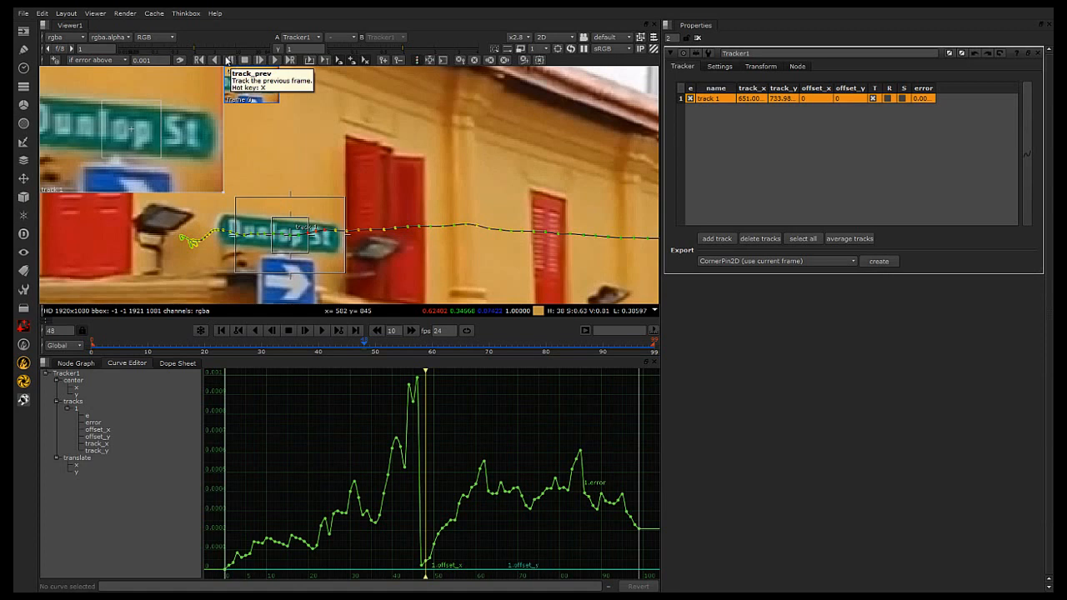
Retrack track 1 backwards one frame at a time from frame 48 to frame 38
left_click(230, 61)
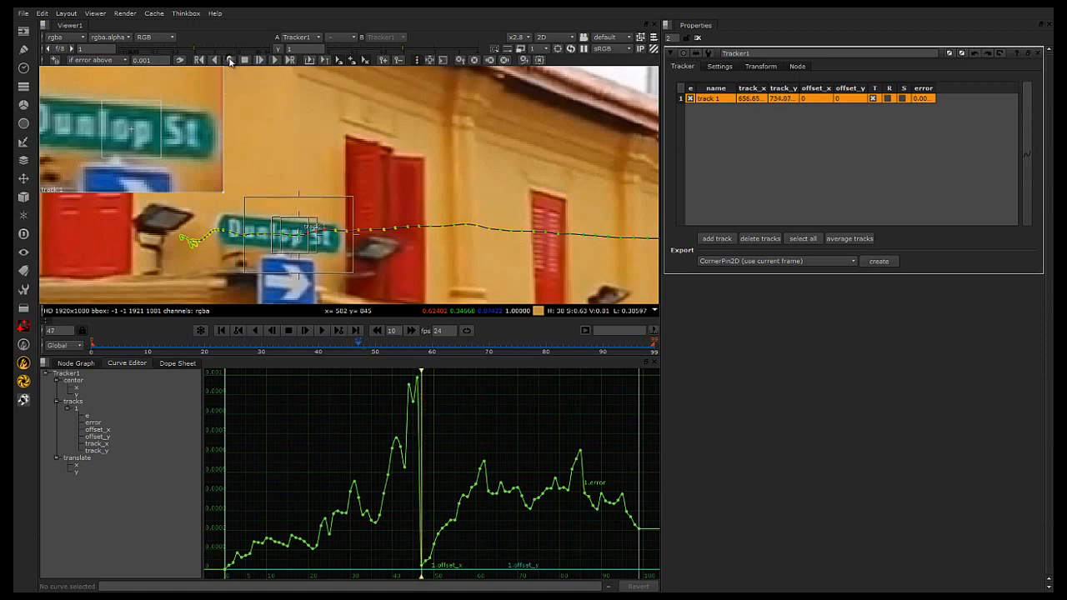
left_click(230, 61)
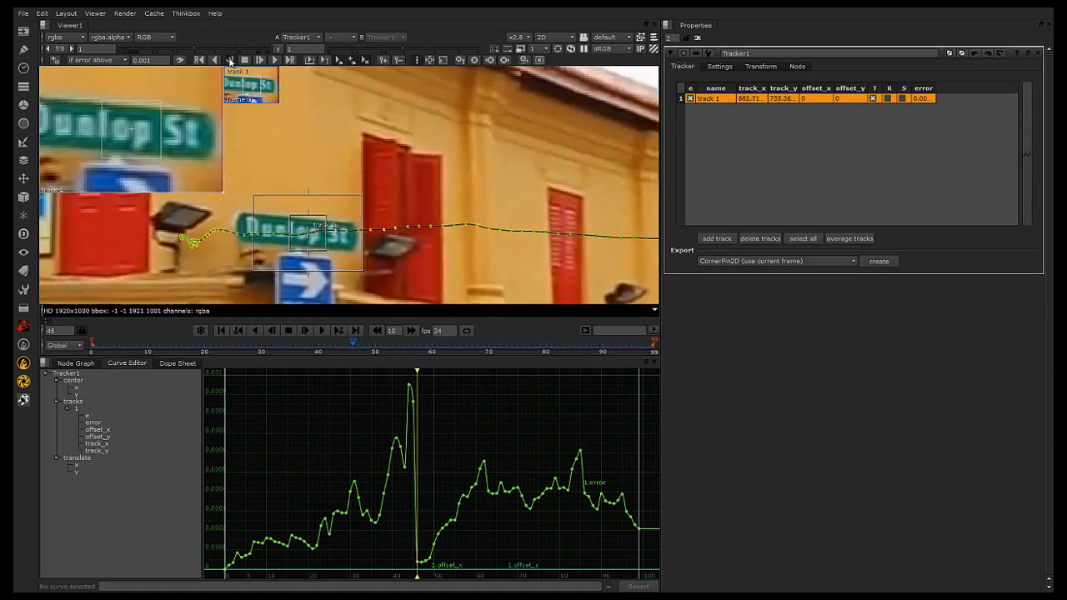
left_click(230, 61)
left_click(230, 61)
left_click(230, 61)
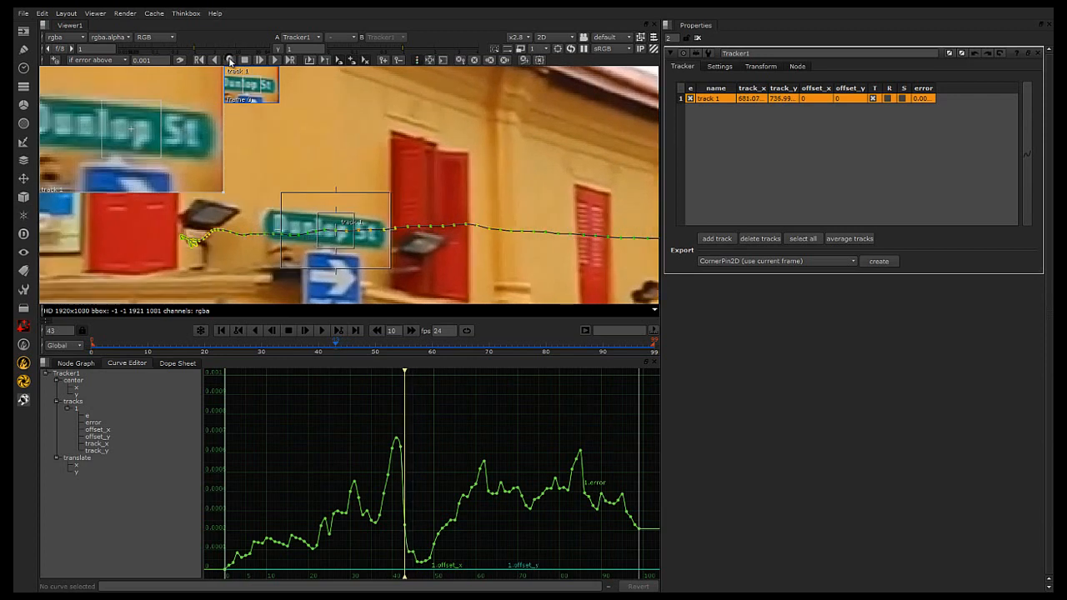
left_click(230, 61)
left_click(230, 61)
left_click(230, 60)
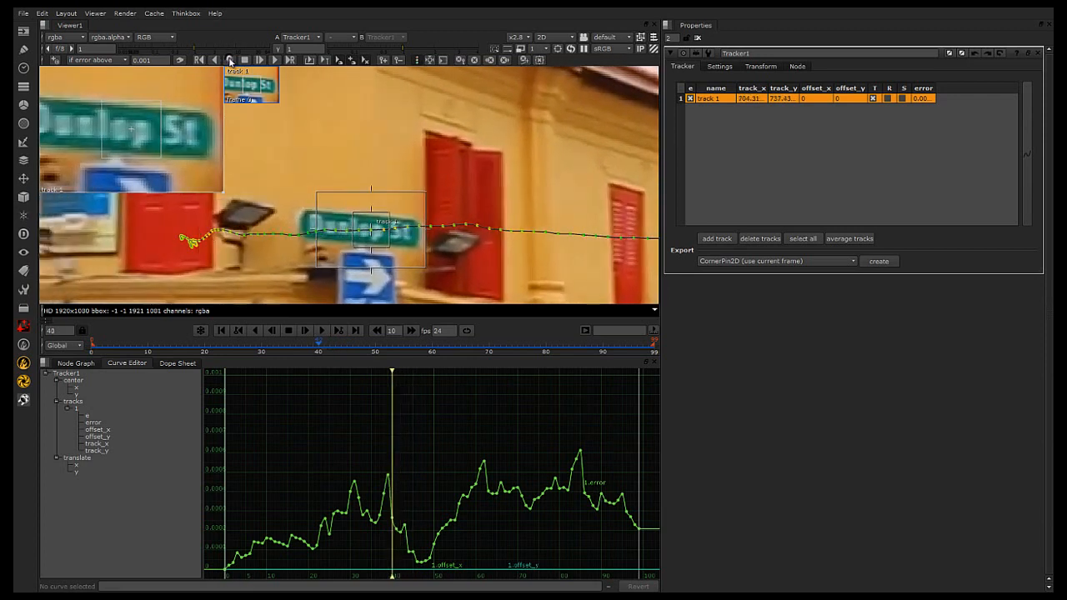
left_click(230, 60)
left_click(230, 61)
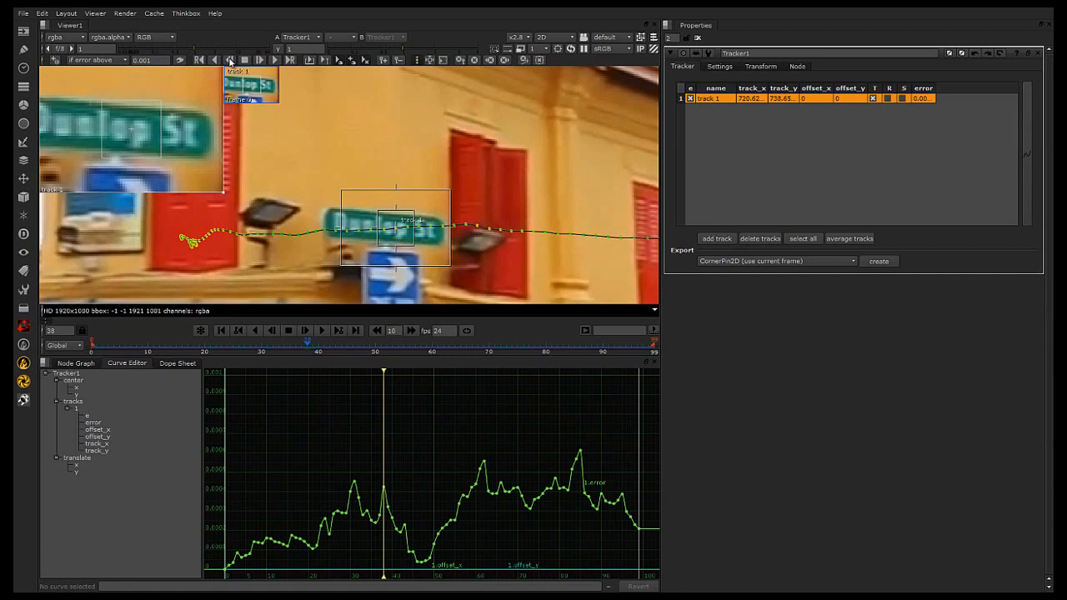
Go back to frame 21 and retrack the sign forward frame by frame to about frame 39
left_click_drag(385, 369, 315, 390)
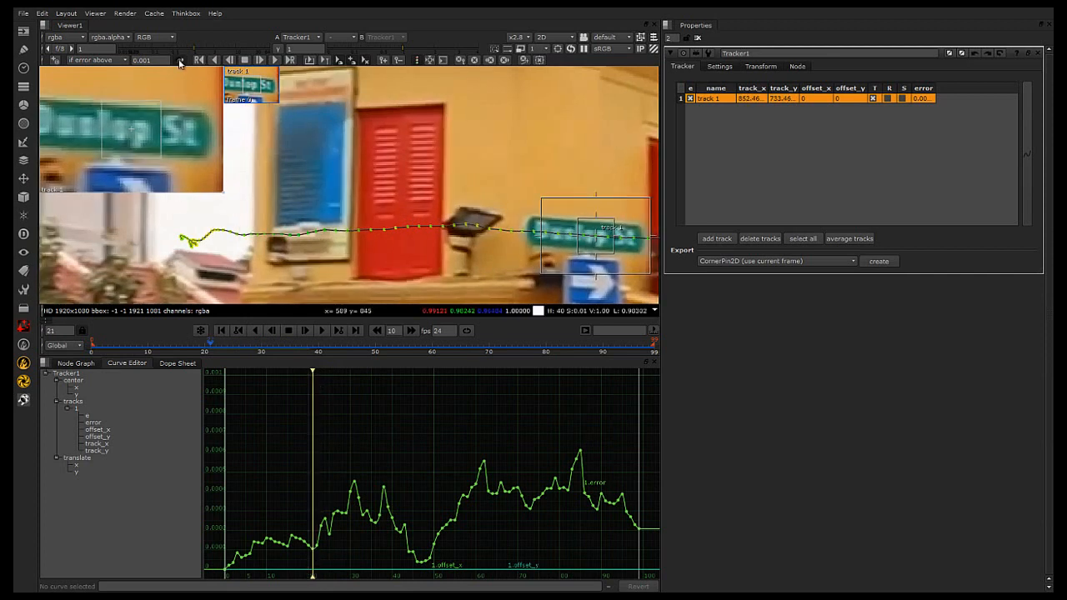
scroll(116, 145, "up", 2)
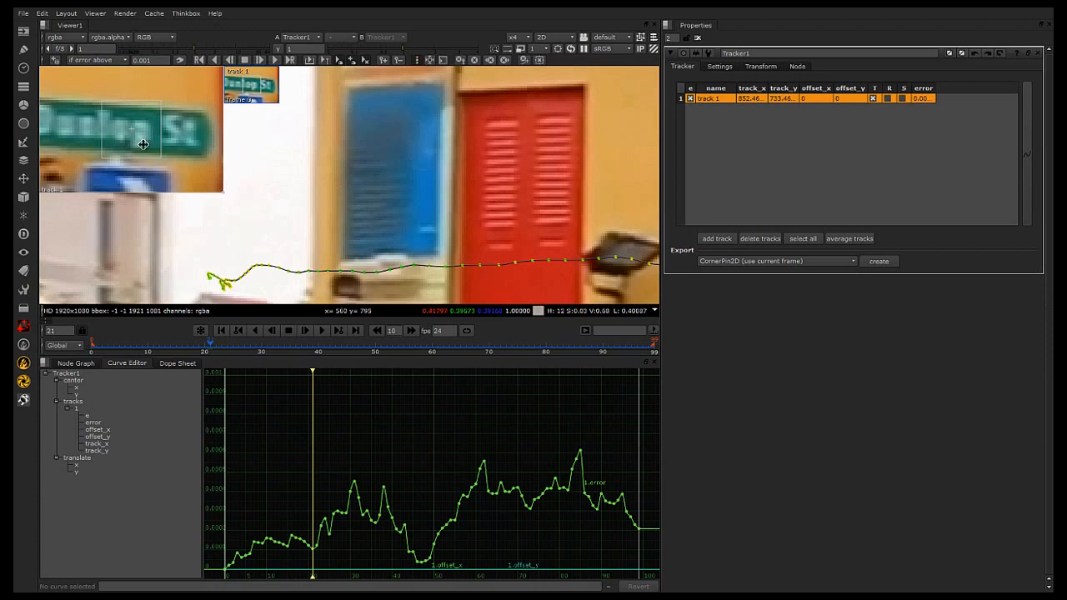
left_click(259, 61)
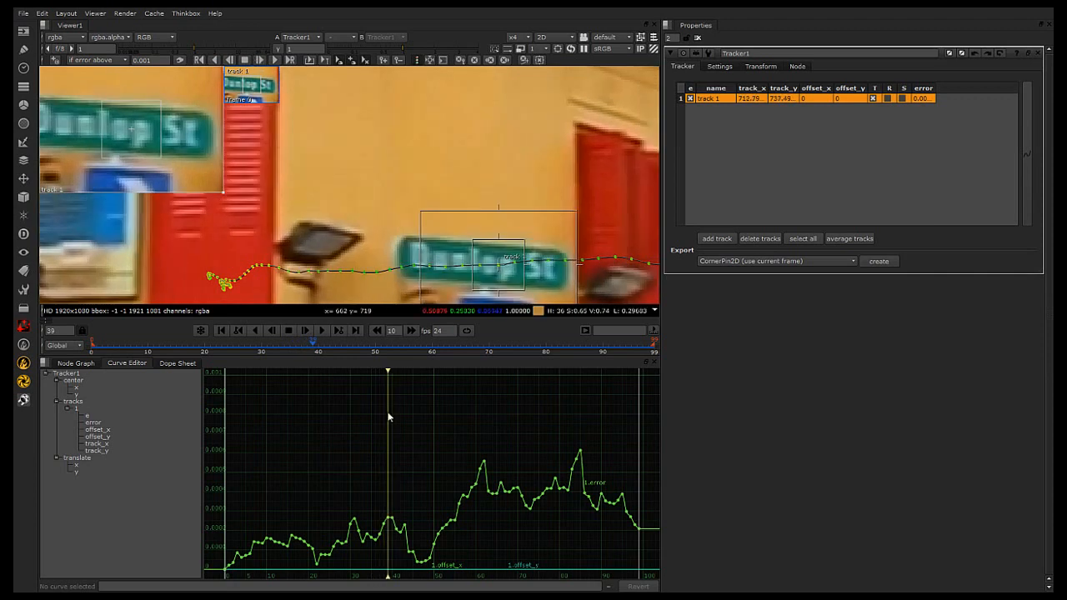
Retrack track 1 forward from frame 50 to frame 61, and again from a few frames earlier through to frame 99
left_click_drag(388, 370, 433, 371)
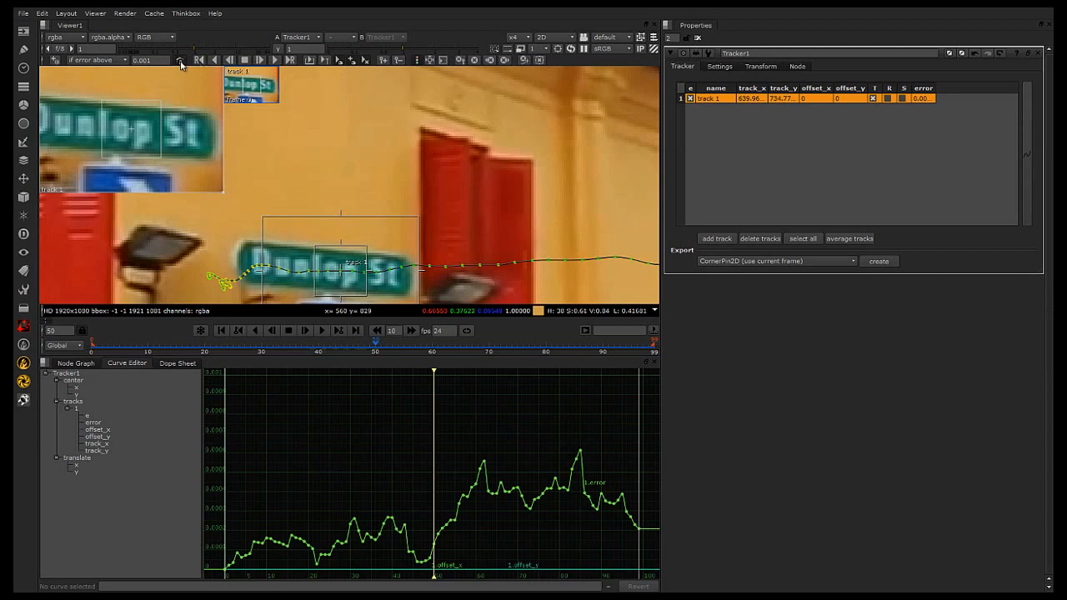
left_click(260, 60)
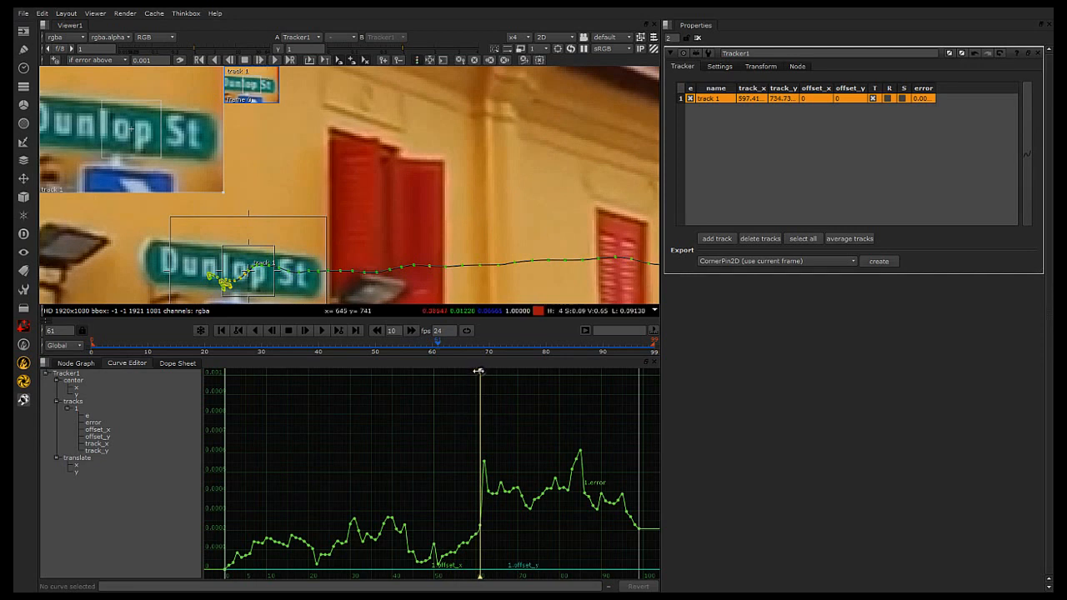
left_click_drag(479, 371, 469, 370)
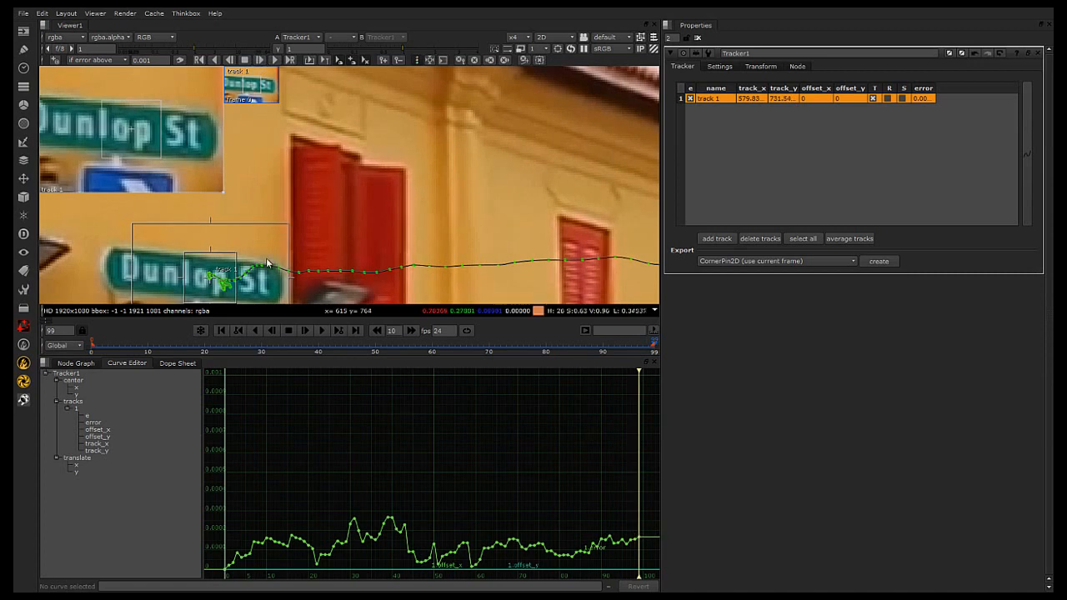
Play the footage with the whole street in view, stop at frame 88, and examine track 1's path around the sign
scroll(358, 230, "down", 4)
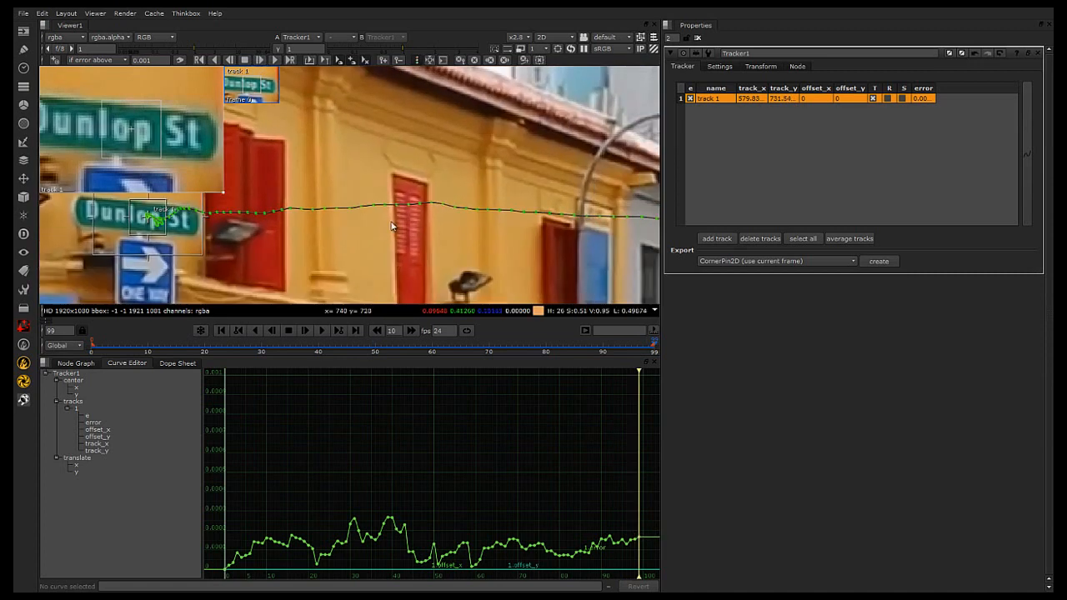
scroll(385, 250, "down", 4)
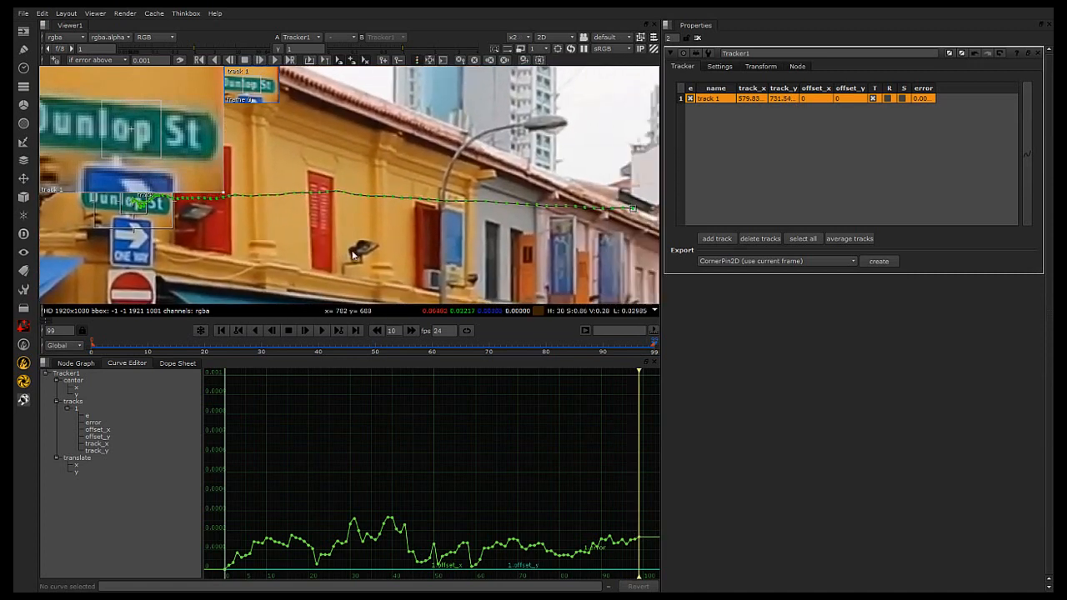
scroll(378, 271, "down", 1)
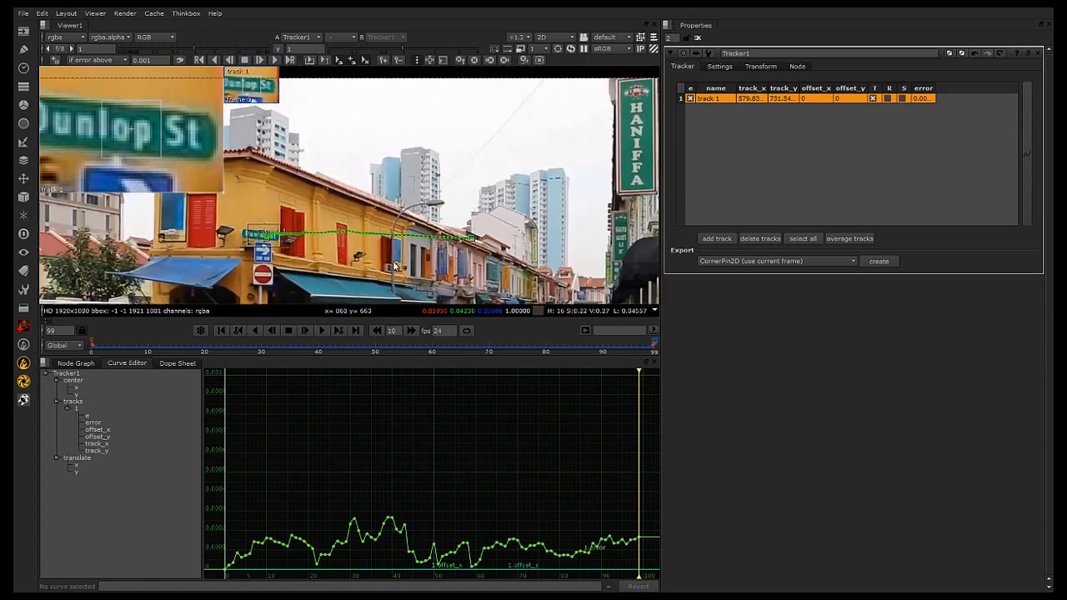
left_click(323, 331)
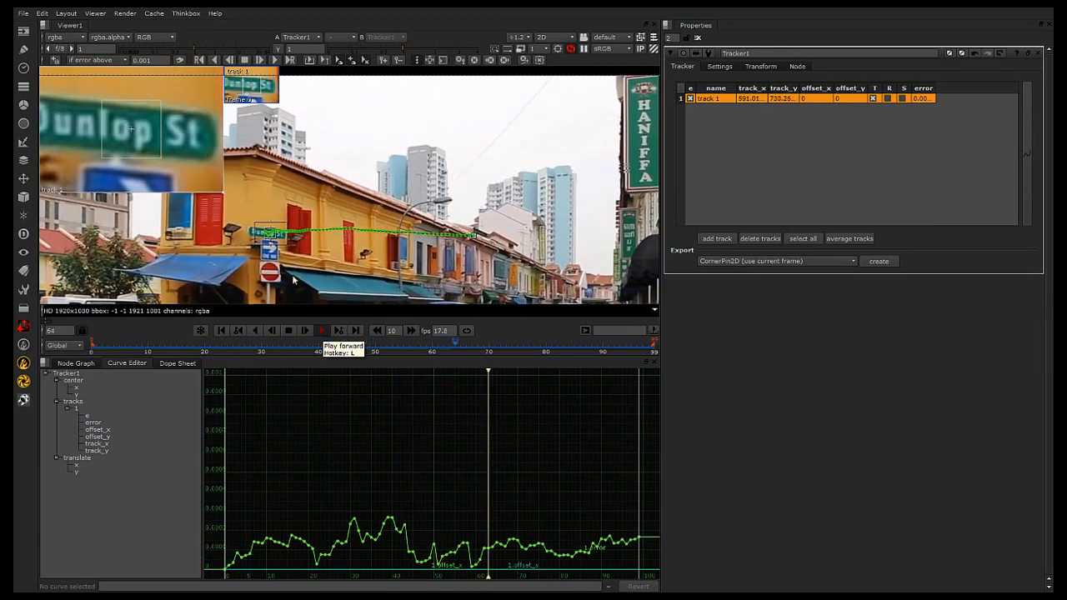
left_click(290, 331)
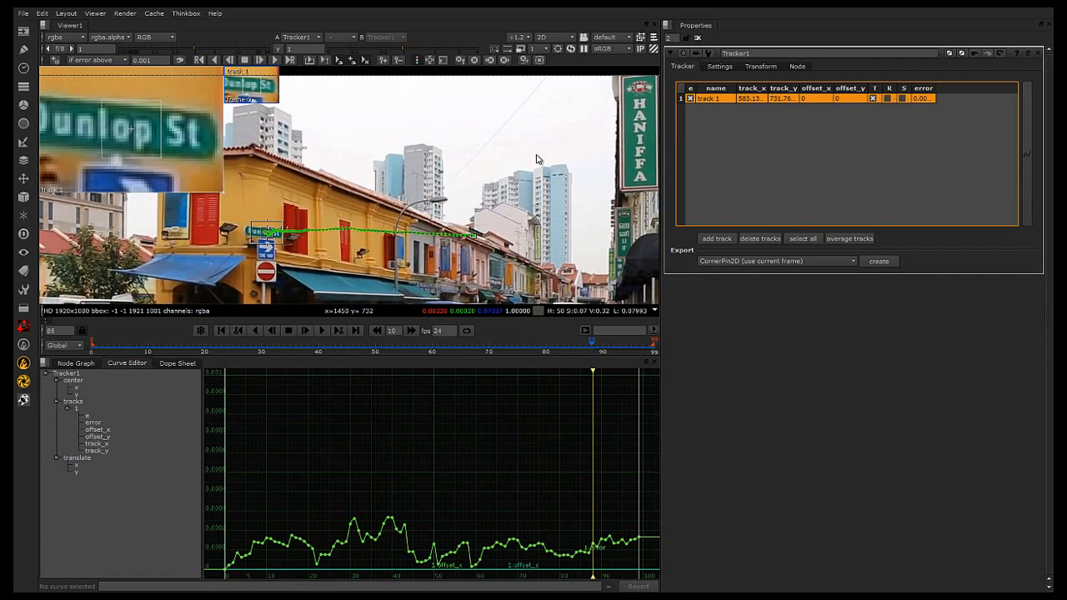
scroll(394, 191, "up", 3)
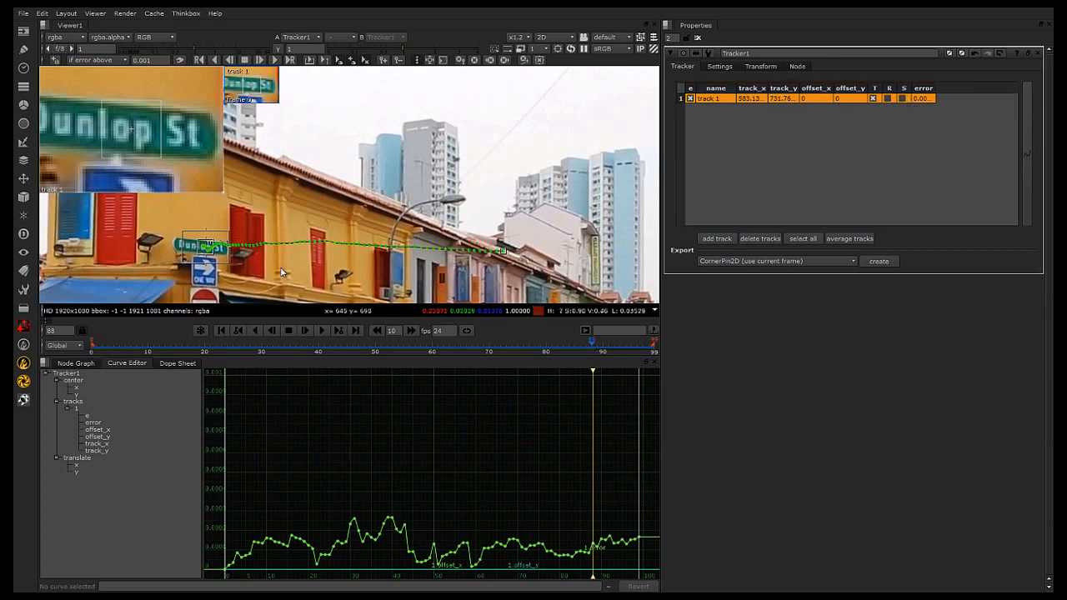
scroll(267, 255, "down", 2)
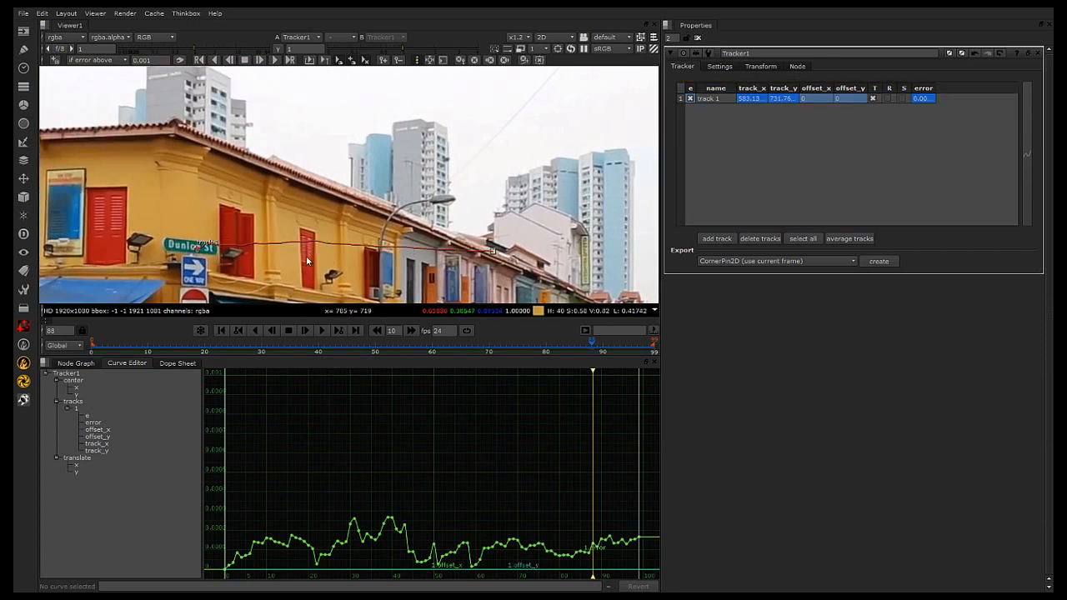
At frame 0, add a second track on the inner lower-right edge of the no-entry sign's red circle
left_click_drag(235, 256, 432, 147, "alt")
left_click_drag(297, 227, 334, 207, "alt")
left_click_drag(334, 208, 363, 189)
scroll(234, 273, "up", 2)
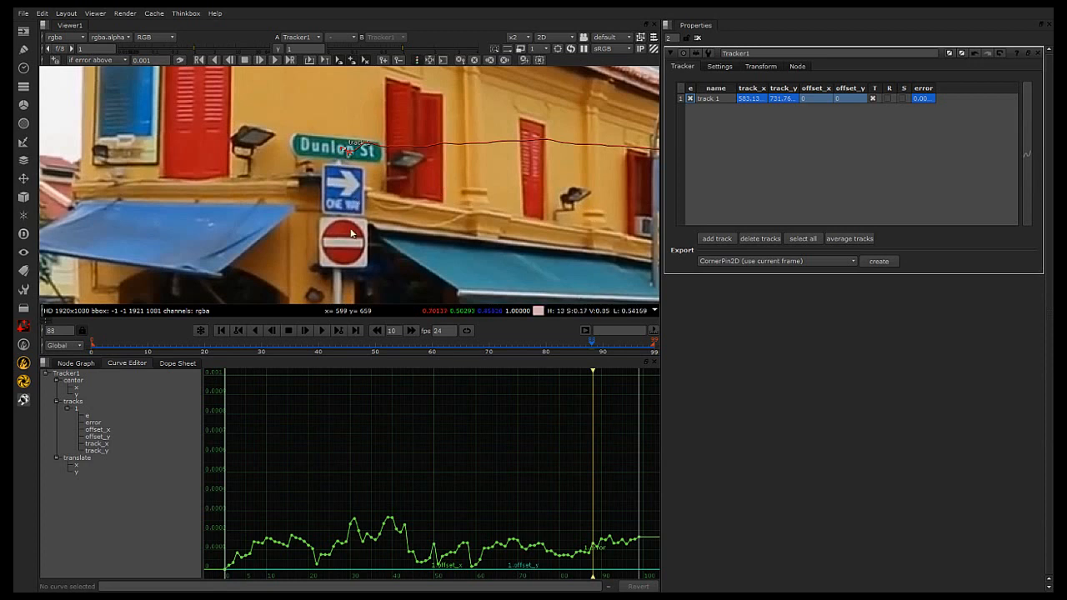
scroll(354, 260, "up", 1)
left_click_drag(191, 350, 92, 352)
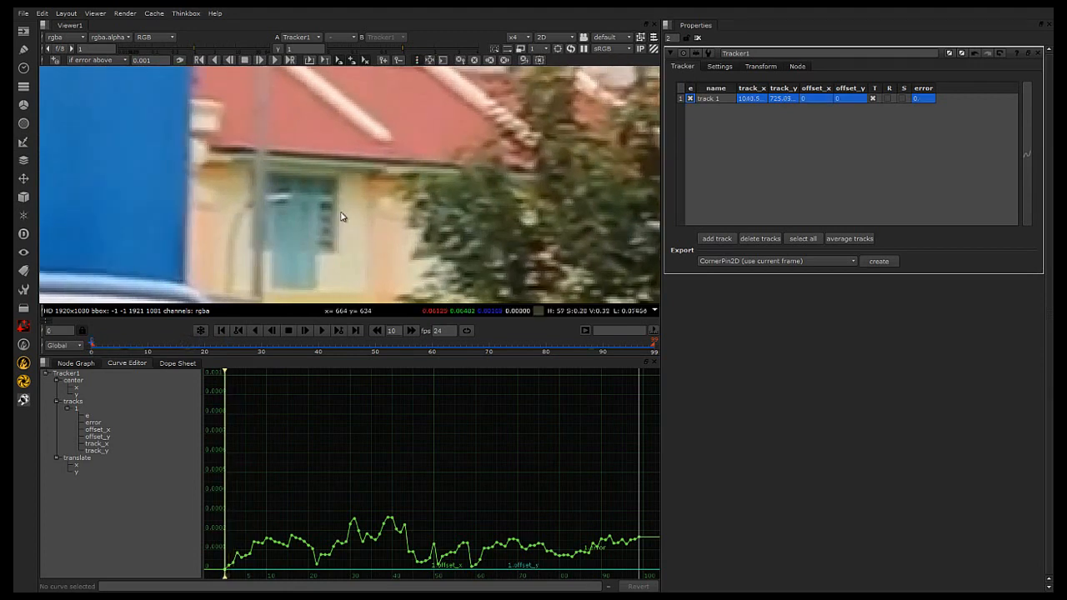
scroll(285, 215, "down", 4)
scroll(229, 226, "up", 4)
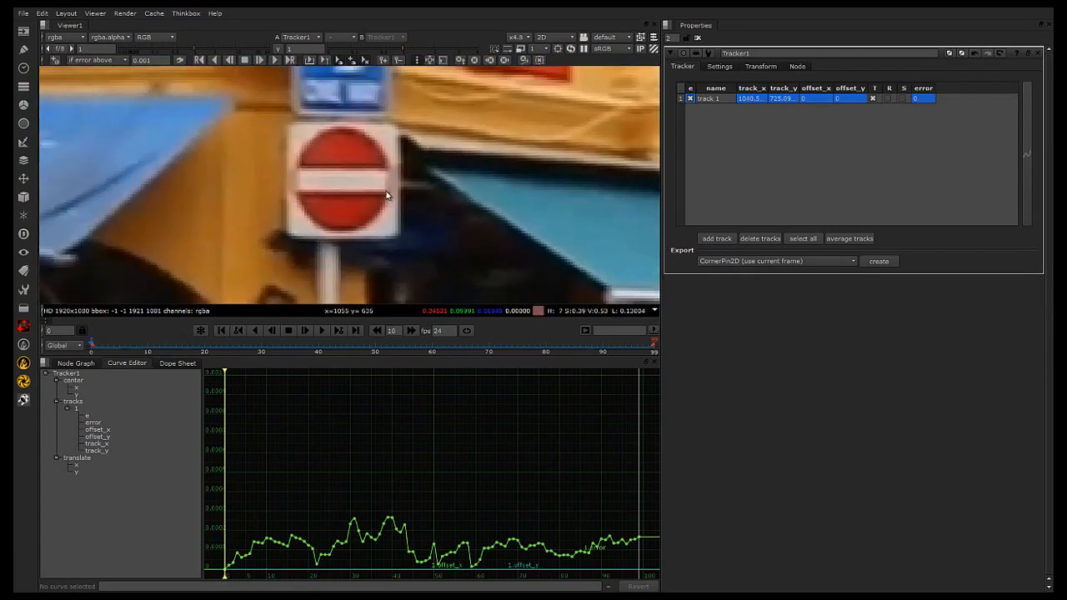
left_click(55, 62)
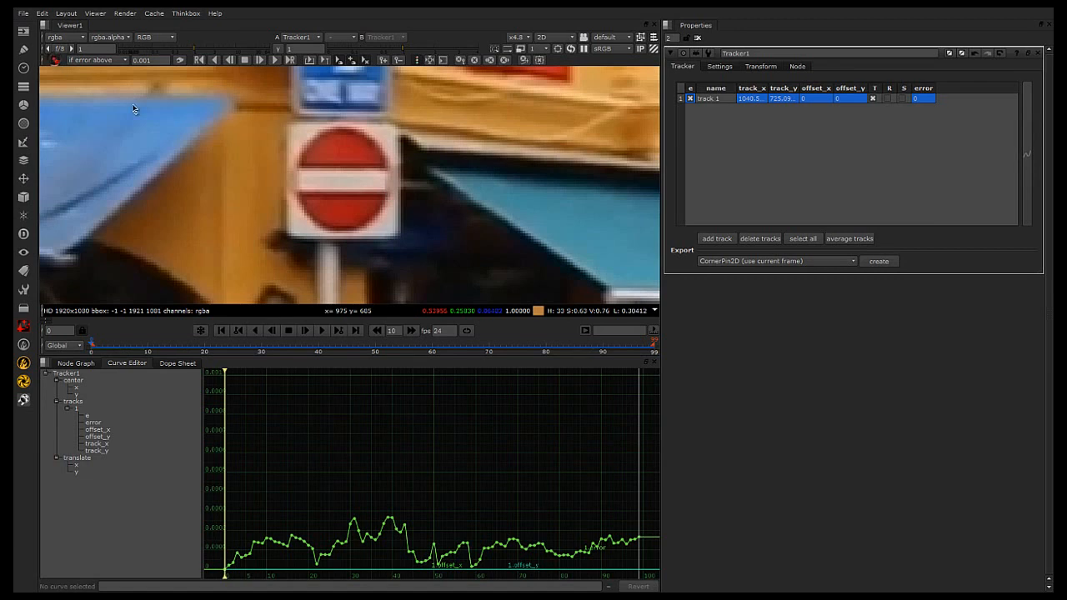
left_click(386, 198)
scroll(367, 210, "up", 1)
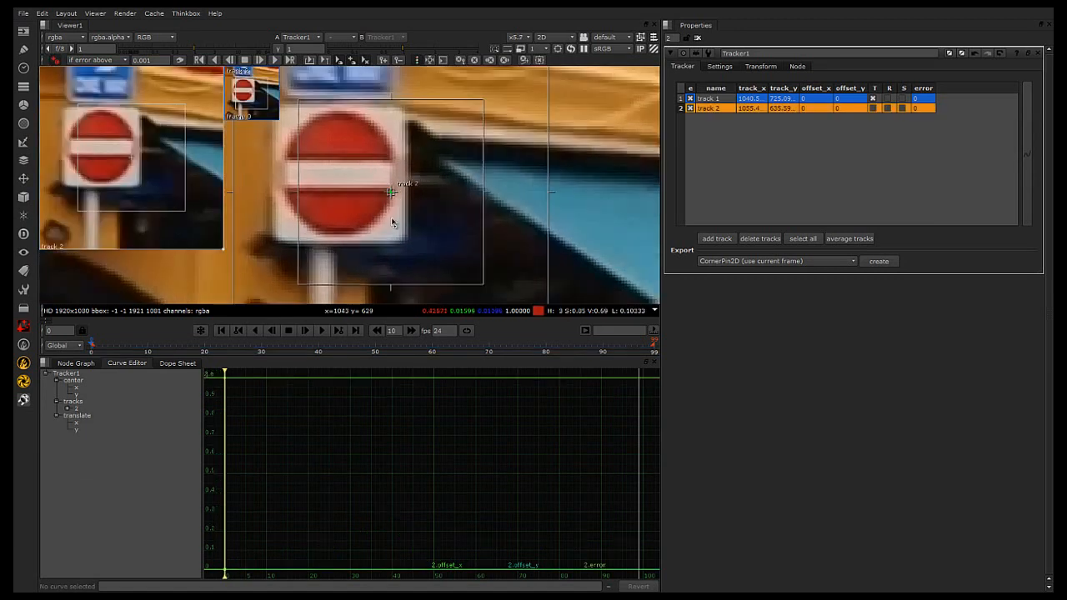
left_click(57, 60)
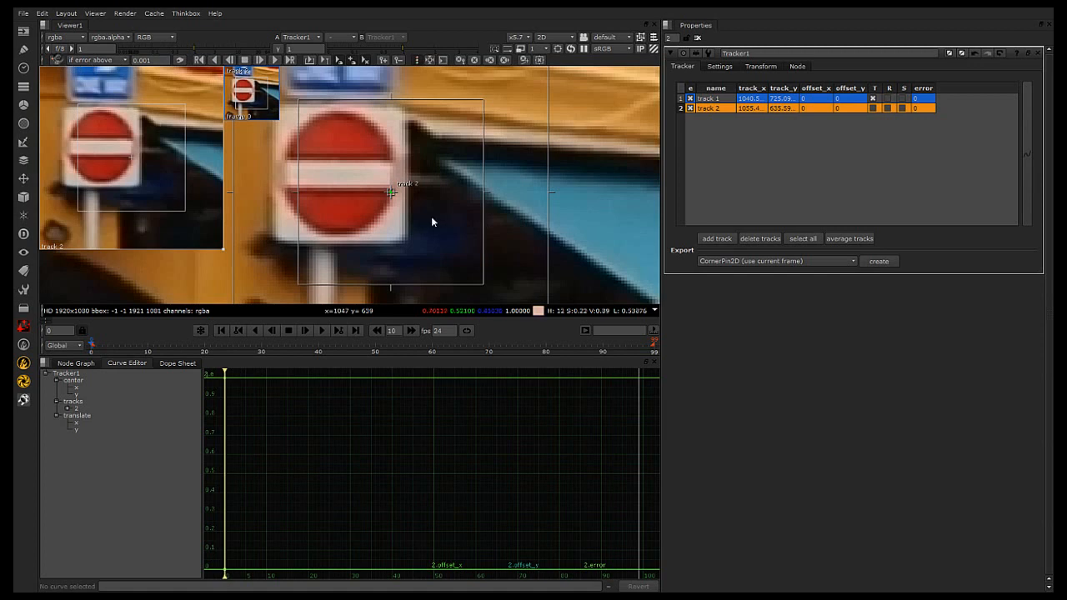
Shrink track 2's pattern box and search box tightly around the edge of the no-entry sign's red circle
left_click_drag(483, 288, 395, 214)
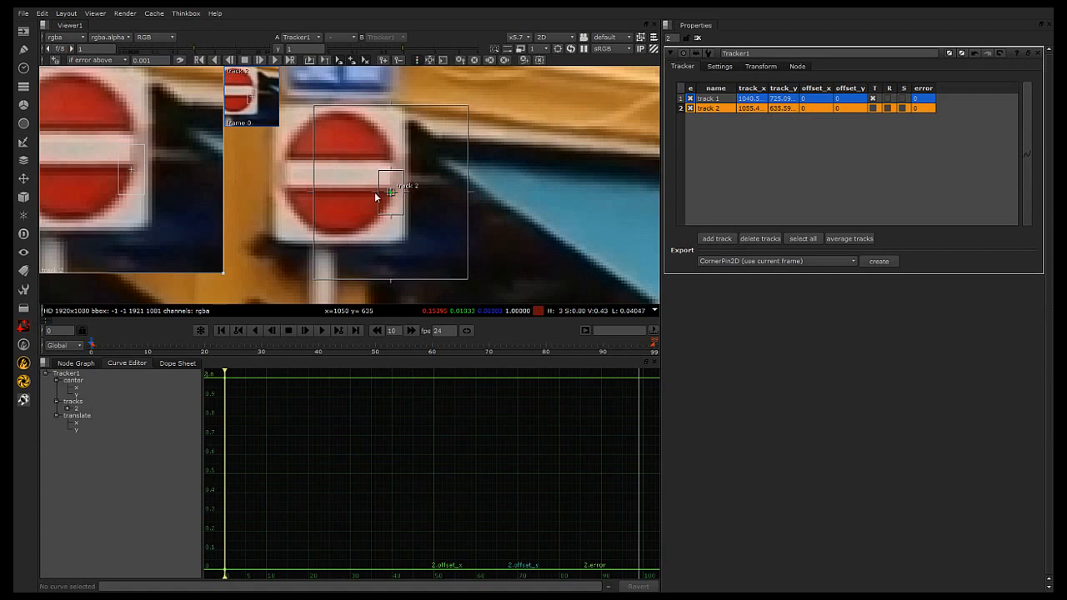
left_click_drag(468, 278, 441, 255)
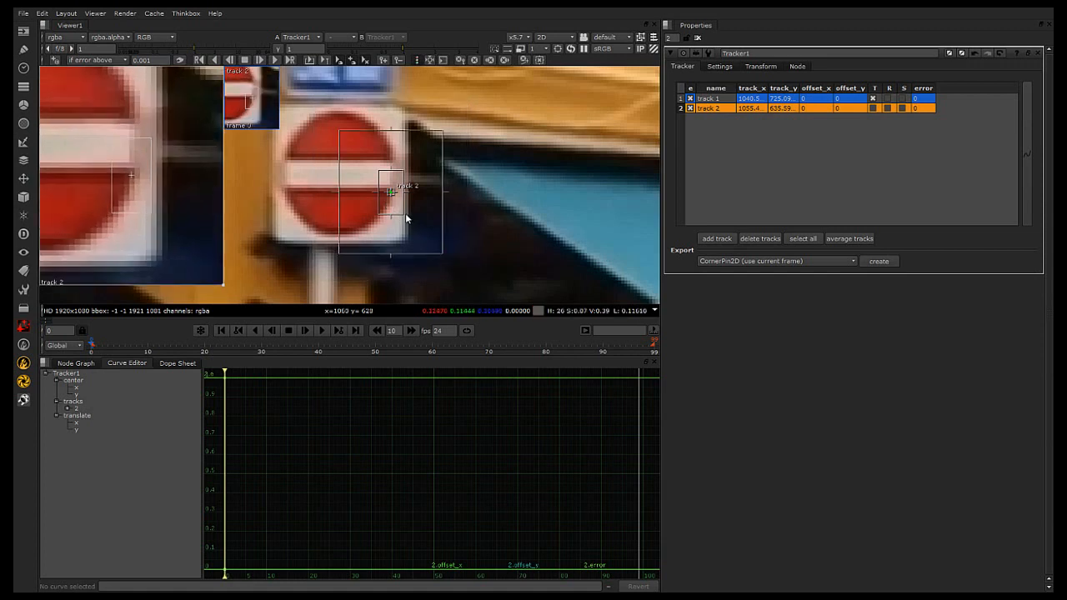
left_click_drag(404, 214, 407, 215)
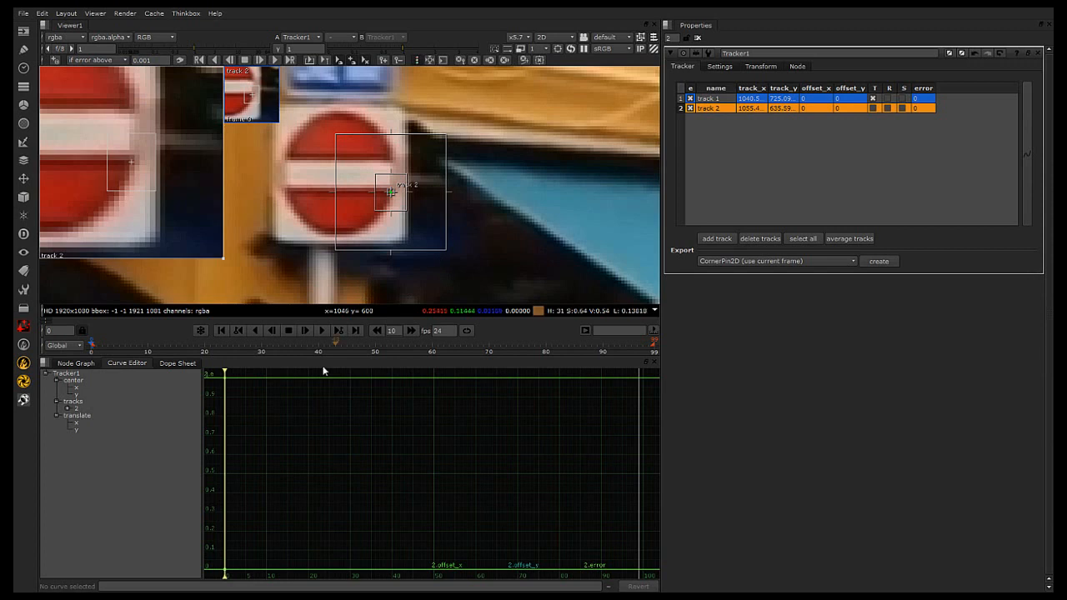
scroll(440, 243, "down", 3)
left_click(457, 244)
middle_click_drag(460, 242, 538, 227)
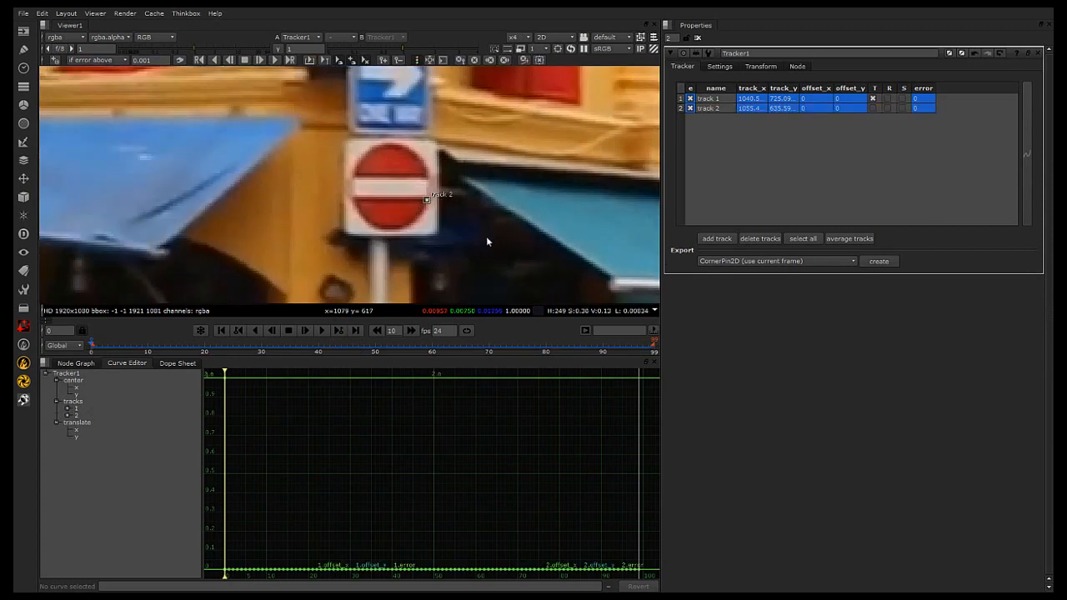
Disable track 1, select track 2, track it forward from frame 0 to frame 99, and scrub through the result
left_click(710, 108)
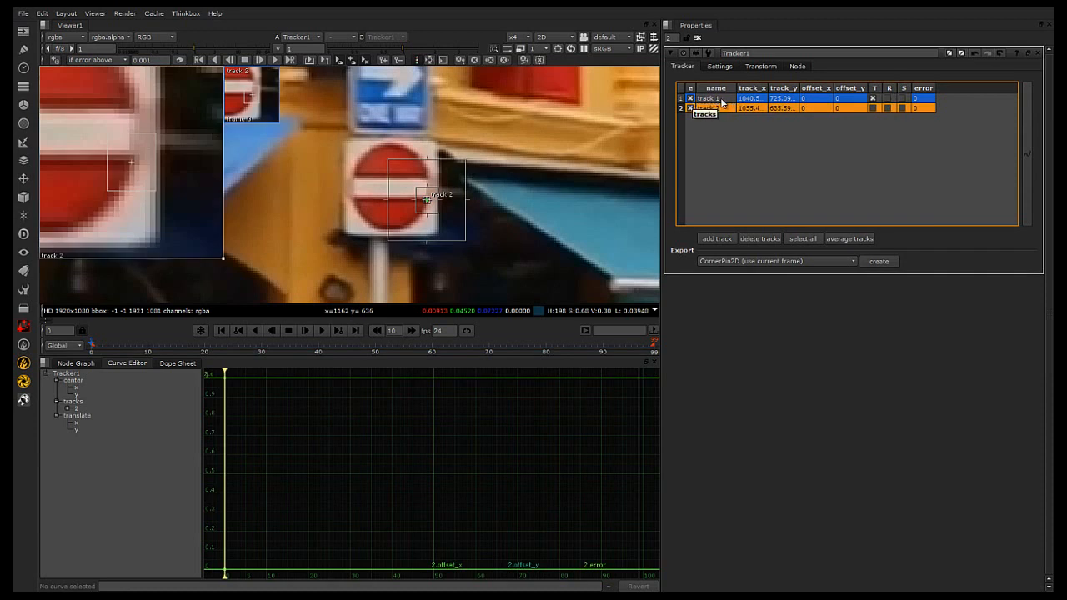
left_click(691, 98)
left_click(710, 109)
left_click(273, 61)
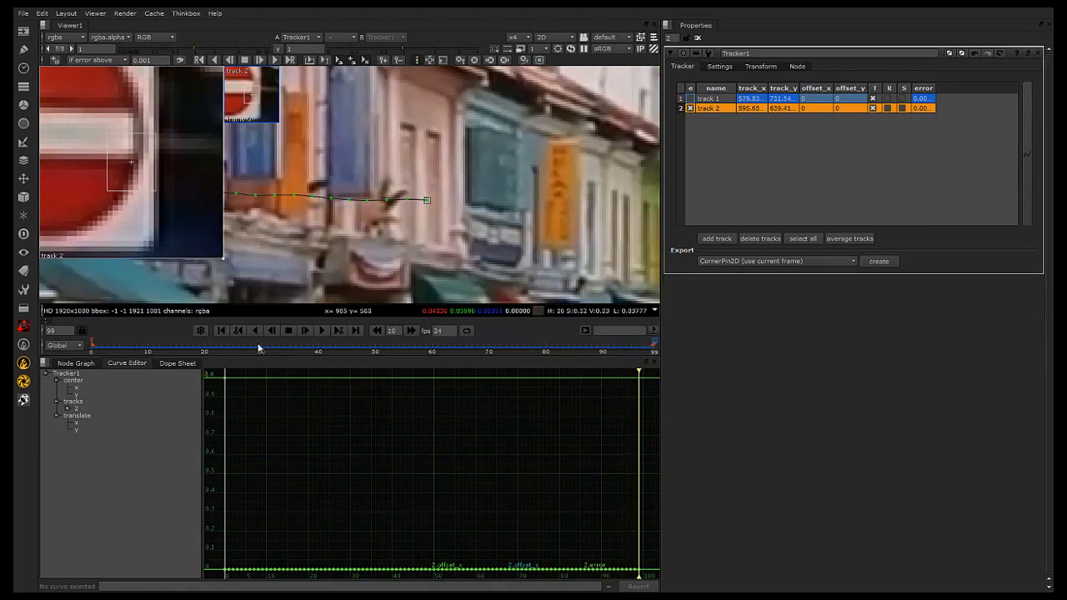
left_click_drag(188, 347, 655, 342)
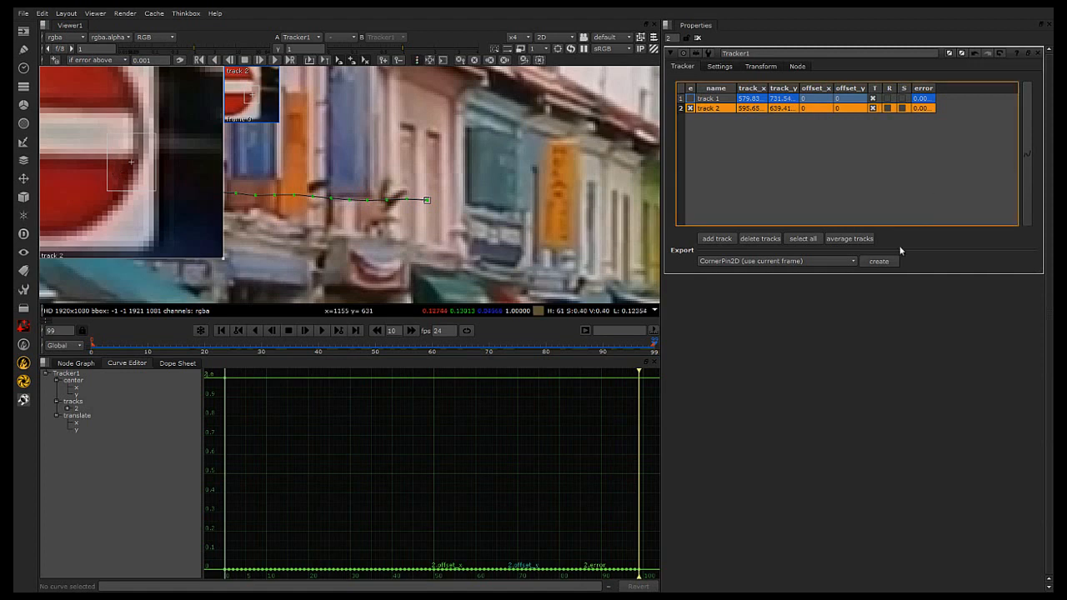
Expand the Tracker's auto-tracking and keyframe-tracking settings and enable adjustment for luminance changes
left_click(720, 67)
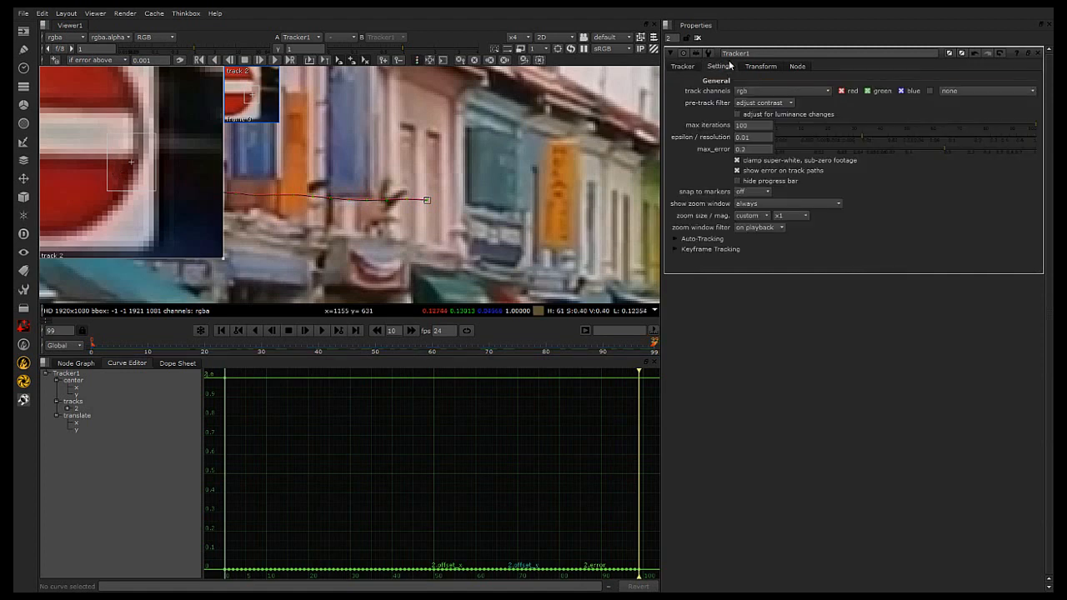
left_click(691, 238)
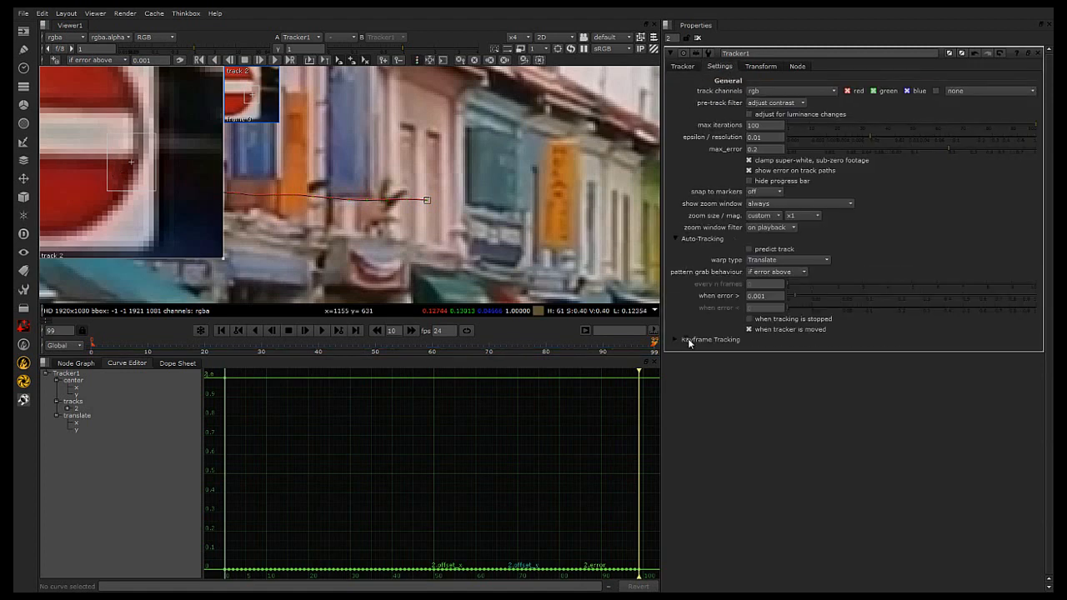
left_click(687, 340)
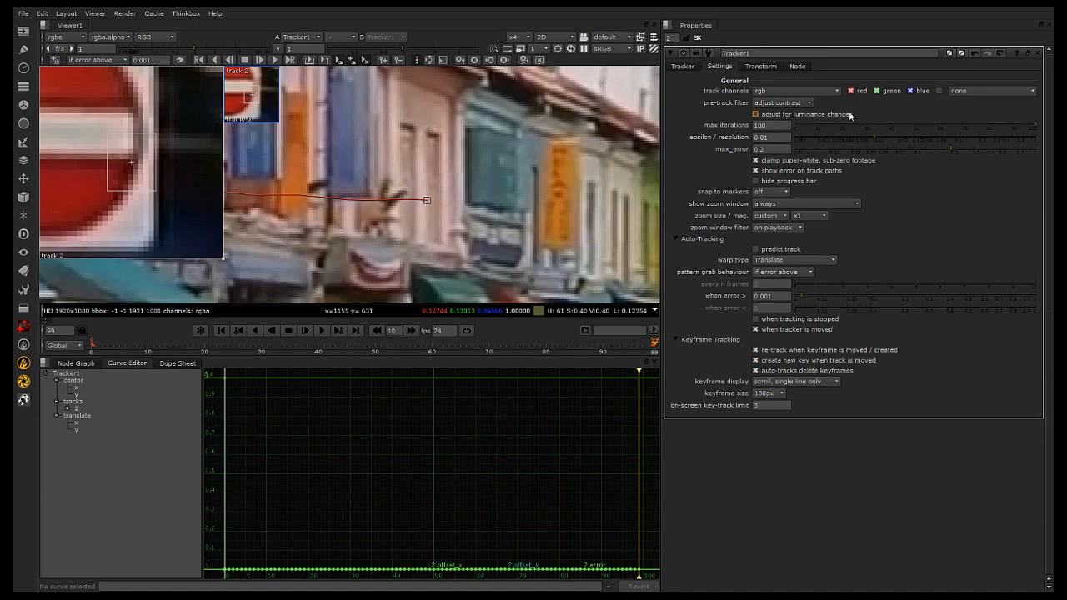
left_click(756, 115)
scroll(349, 242, "down", 5)
scroll(348, 243, "down", 3)
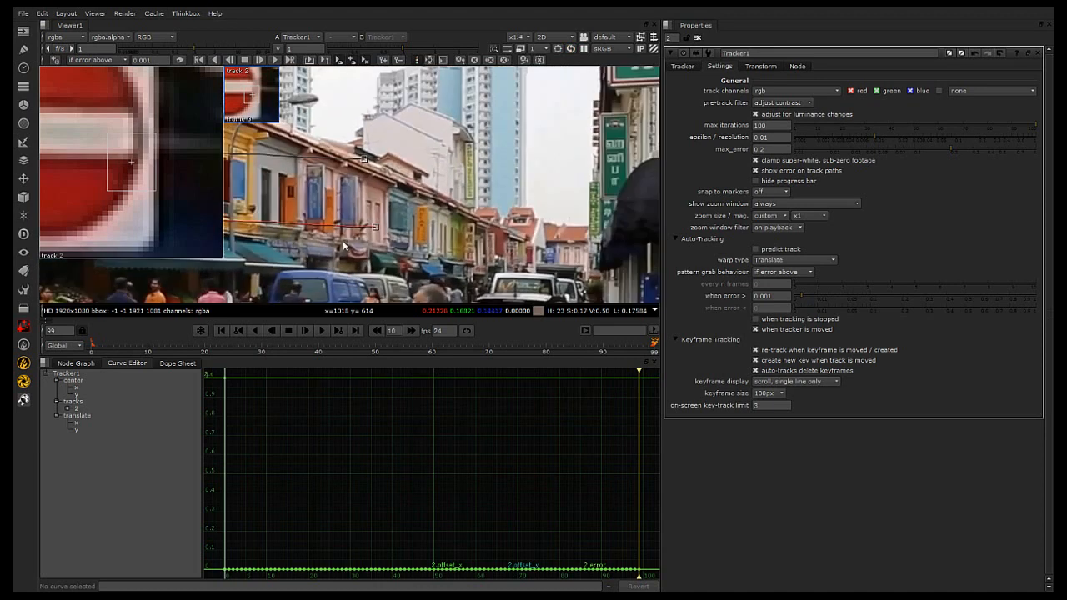
Inspect the track paths around the signs and review the Tracker's available warp types
scroll(364, 250, "up", 3)
middle_click_drag(229, 250, 530, 236)
scroll(365, 250, "down", 1)
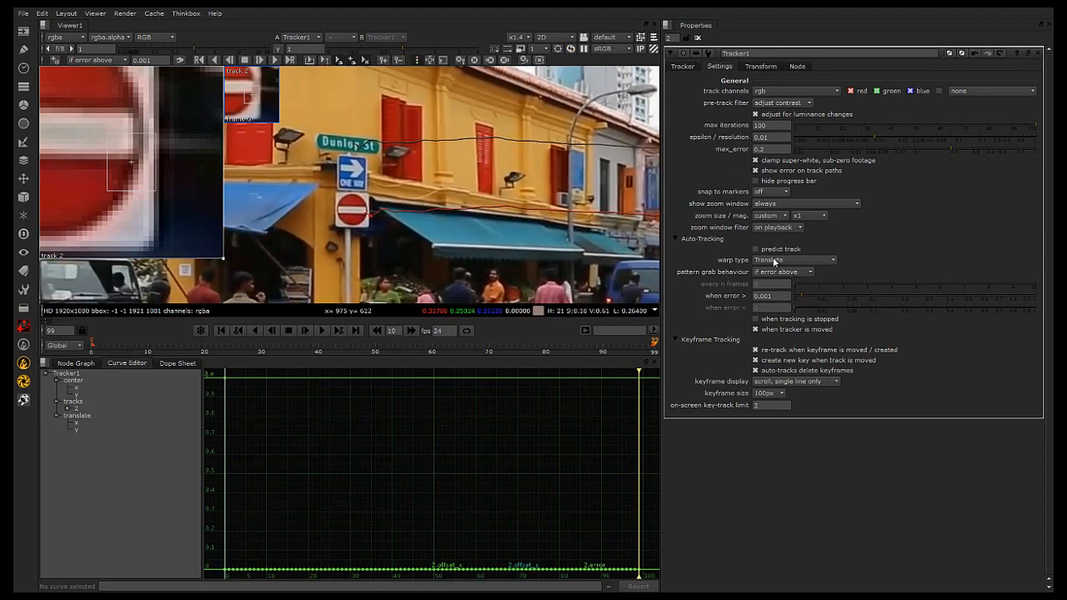
left_click(790, 260)
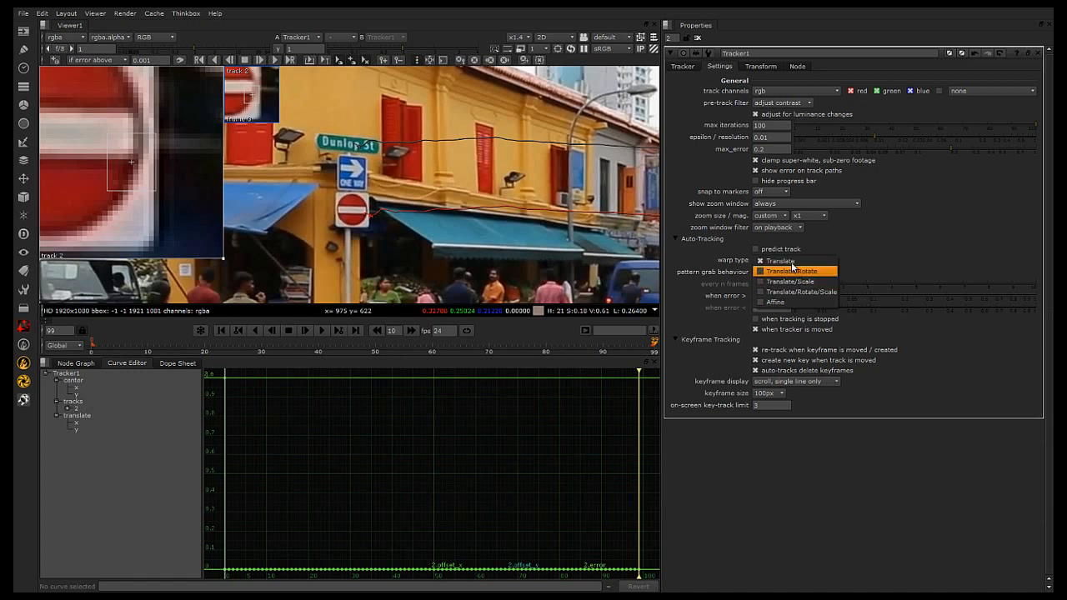
left_click(897, 240)
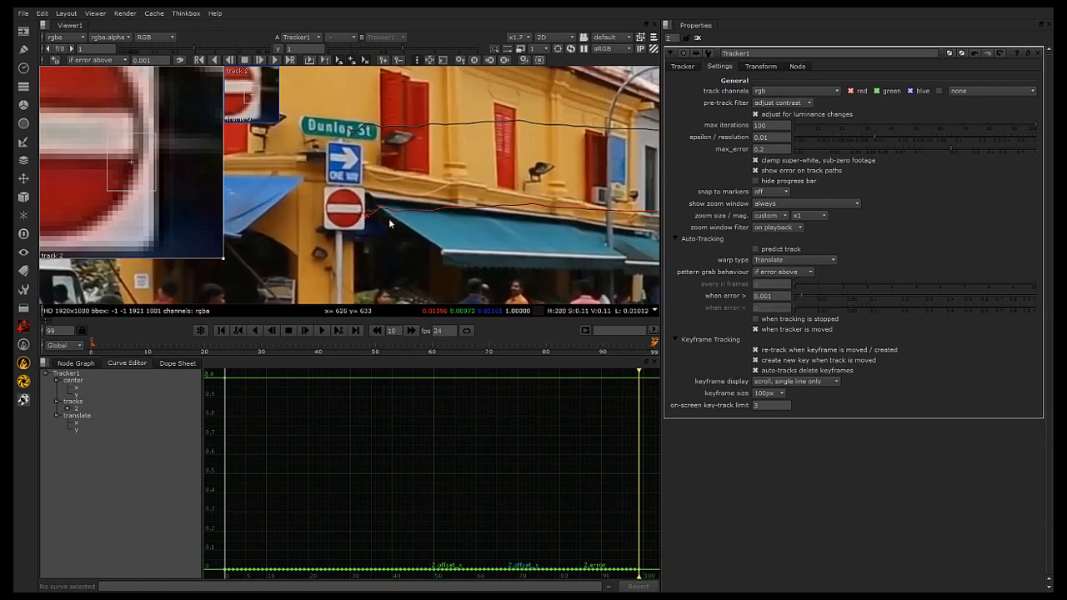
middle_click_drag(481, 225, 365, 213)
scroll(364, 213, "down", 1)
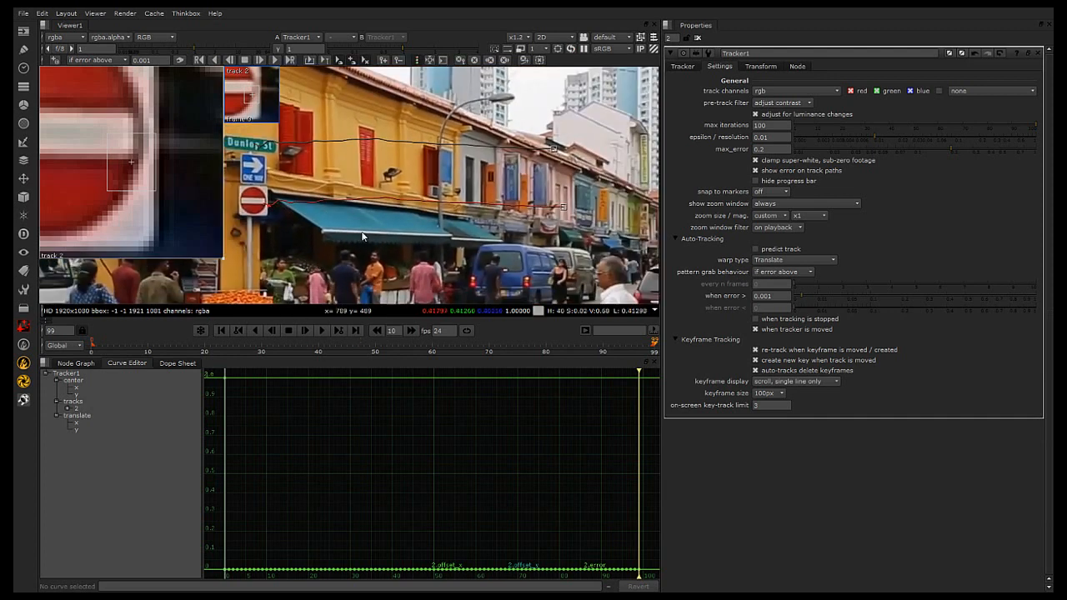
Select only track 2, scrub to frame 60, and display its error curve framed in full in the curve editor
left_click(682, 66)
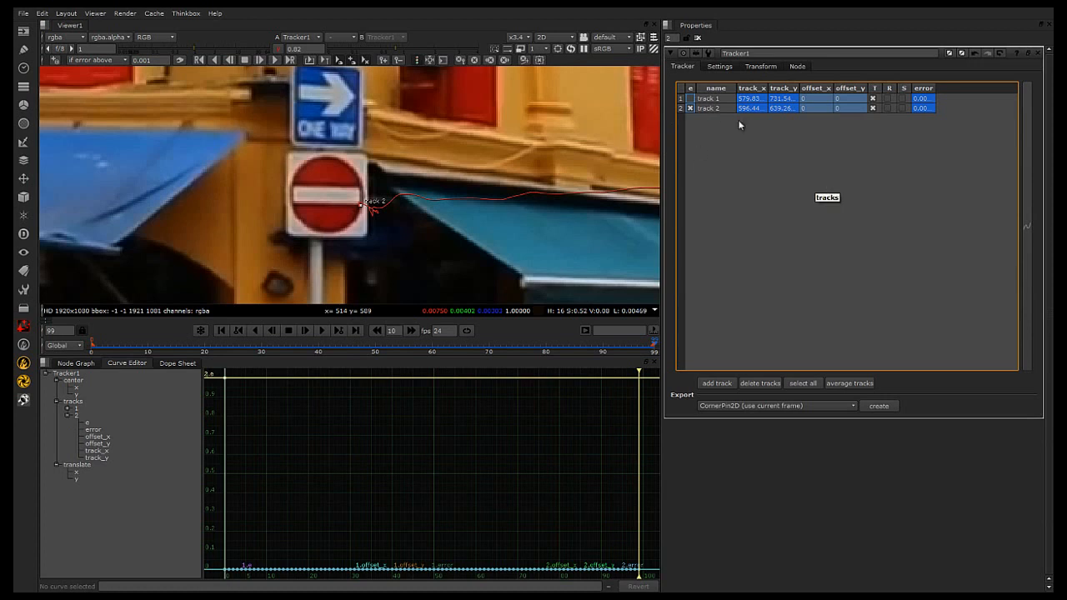
left_click(713, 108)
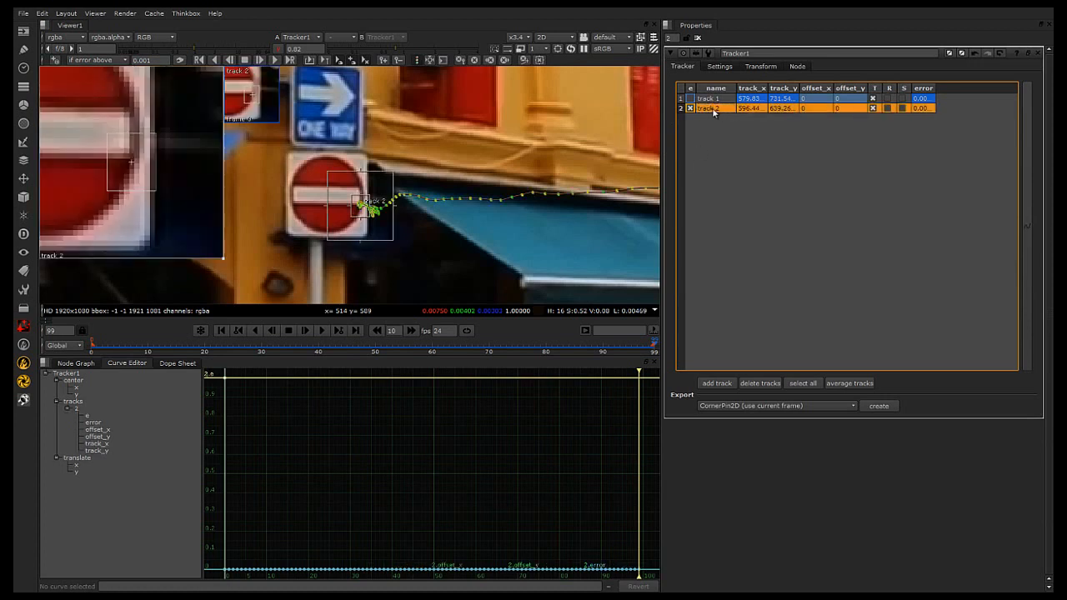
middle_click_drag(512, 233, 542, 279)
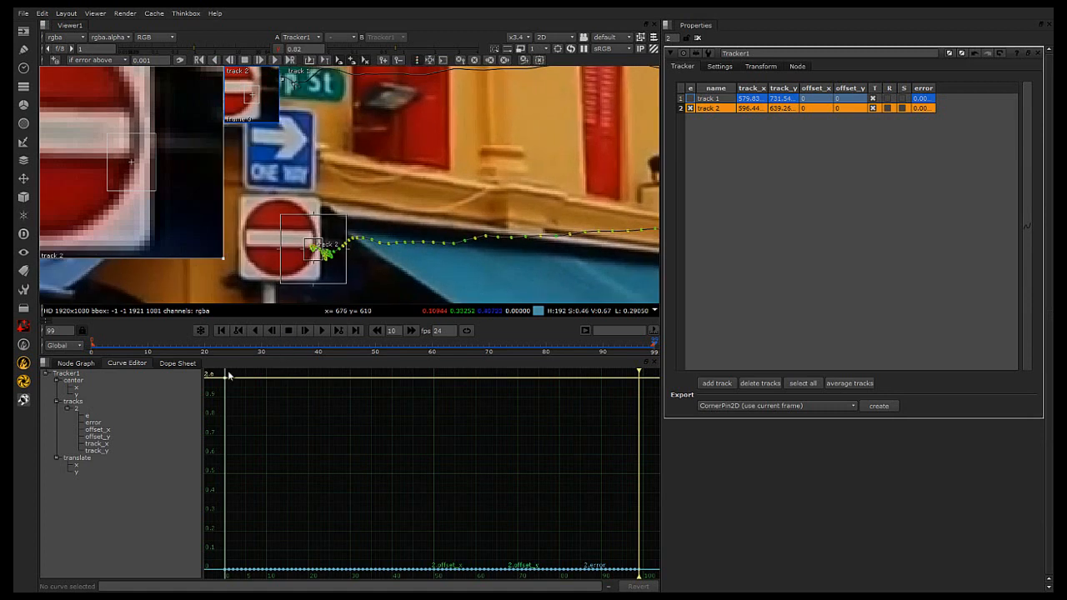
left_click_drag(148, 348, 432, 344)
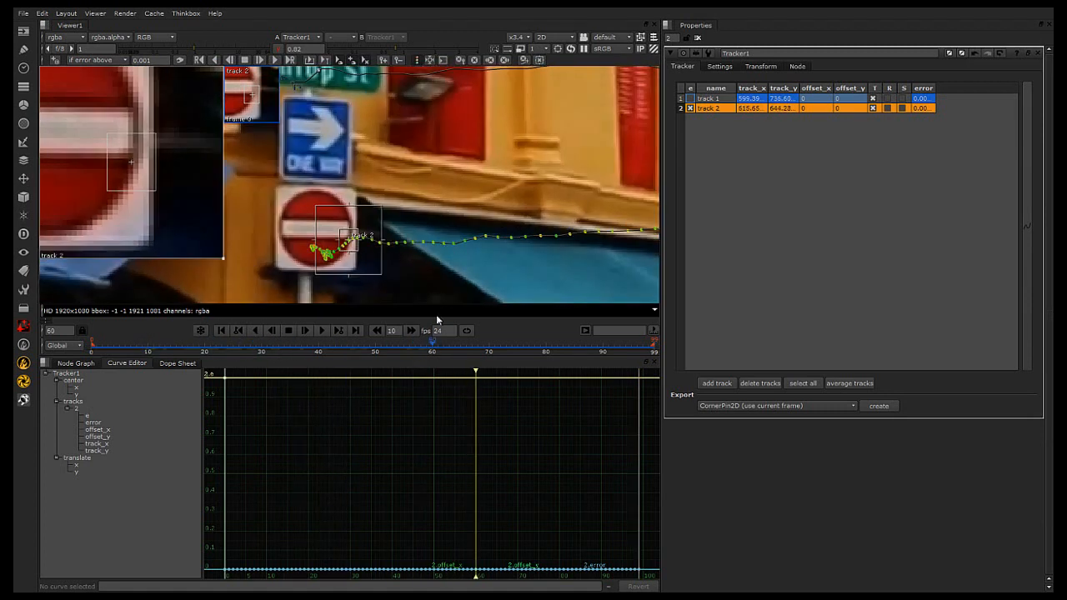
left_click(91, 423)
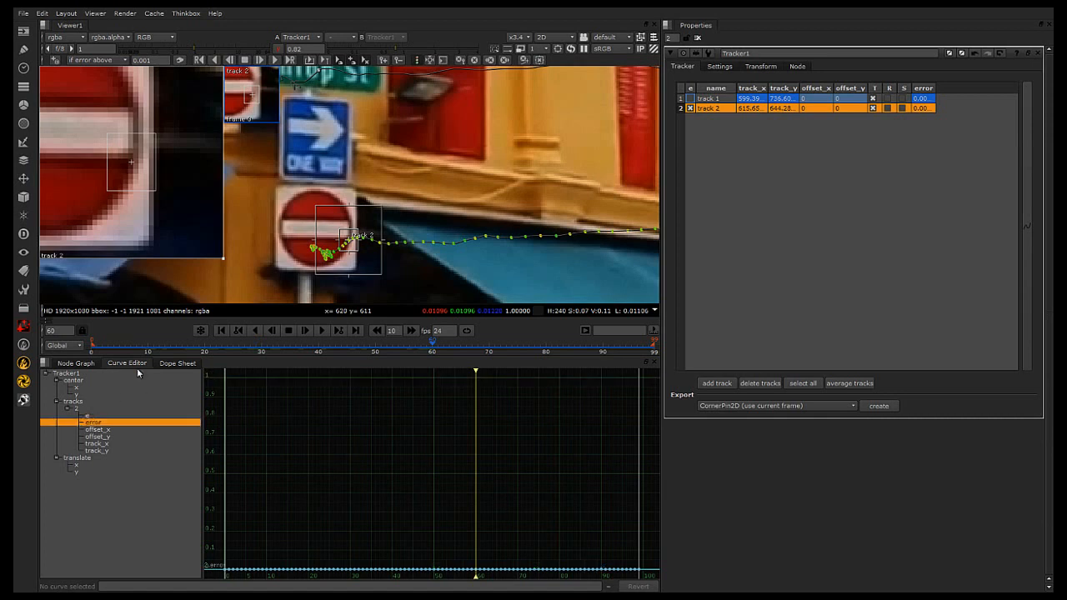
right_click(391, 432)
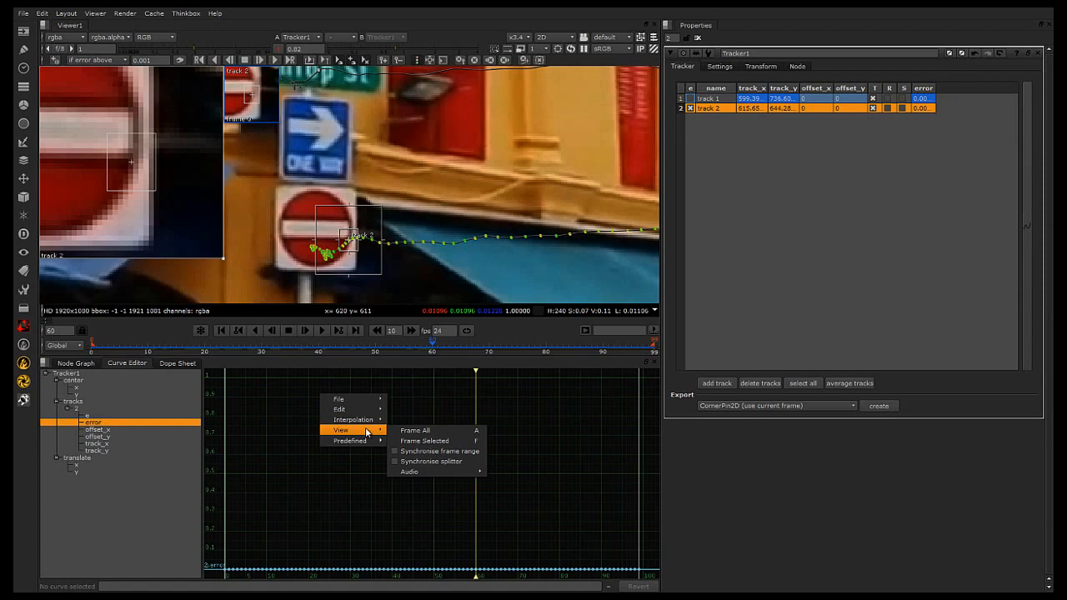
left_click(435, 429)
From frame 79, track track 2 forward one frame at a time to frame 92, and step back to the error spike at frame 90
left_click_drag(474, 372, 554, 380)
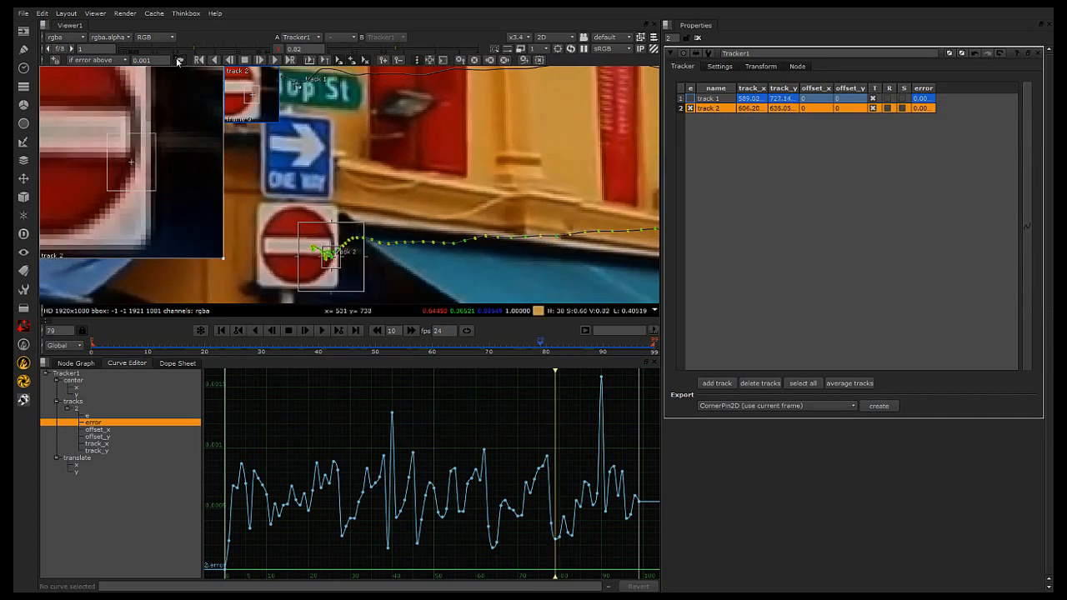
left_click(260, 62)
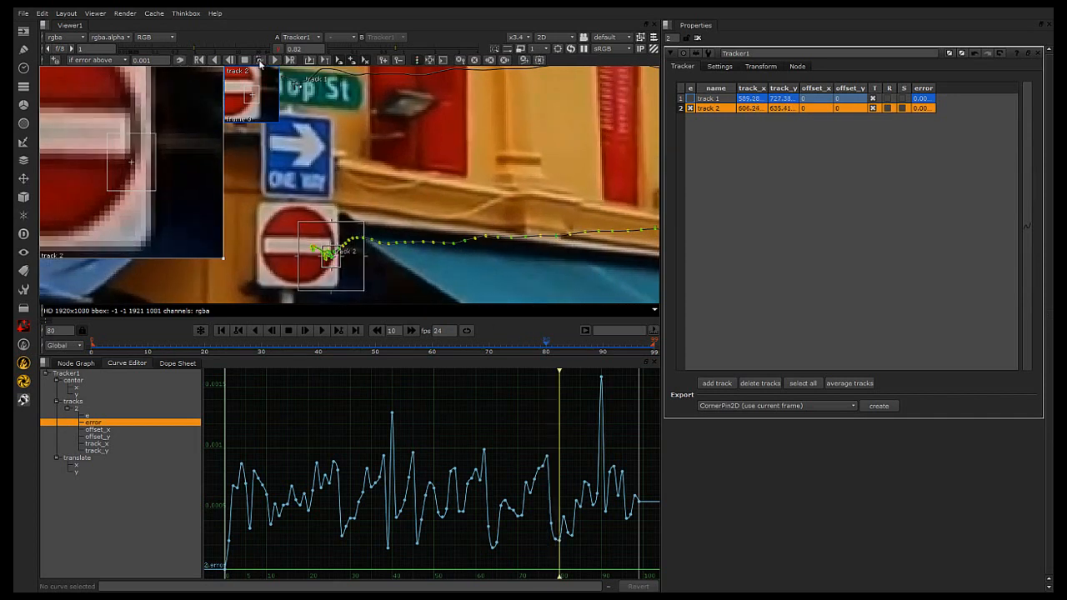
left_click(260, 62)
left_click(260, 62)
left_click(260, 61)
left_click(260, 61)
left_click(261, 62)
left_click(260, 62)
left_click(260, 62)
left_click(260, 61)
left_click(260, 61)
left_click(260, 62)
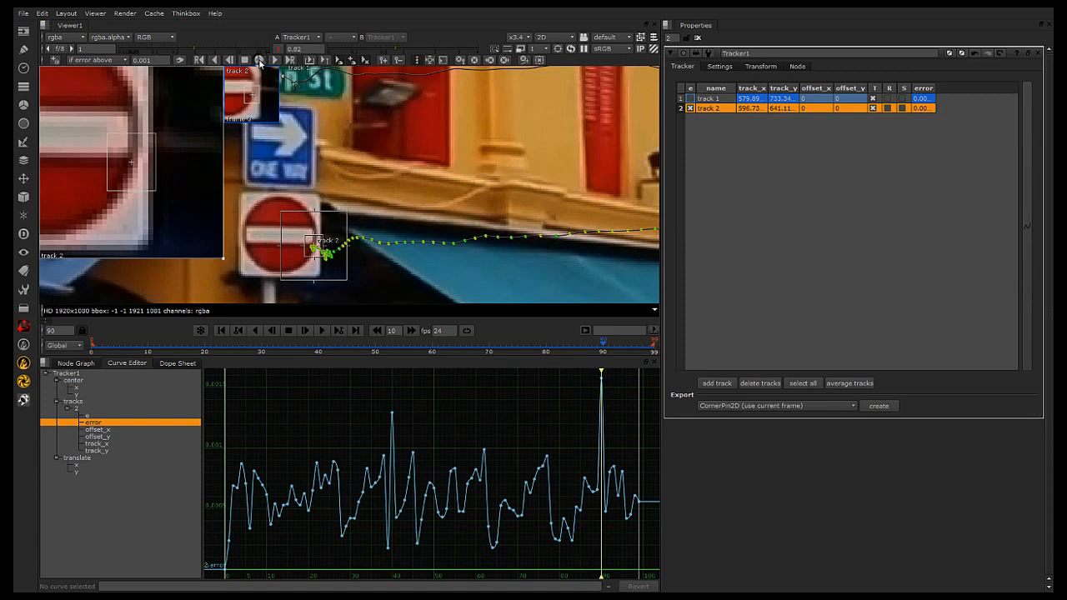
left_click(260, 62)
left_click(260, 61)
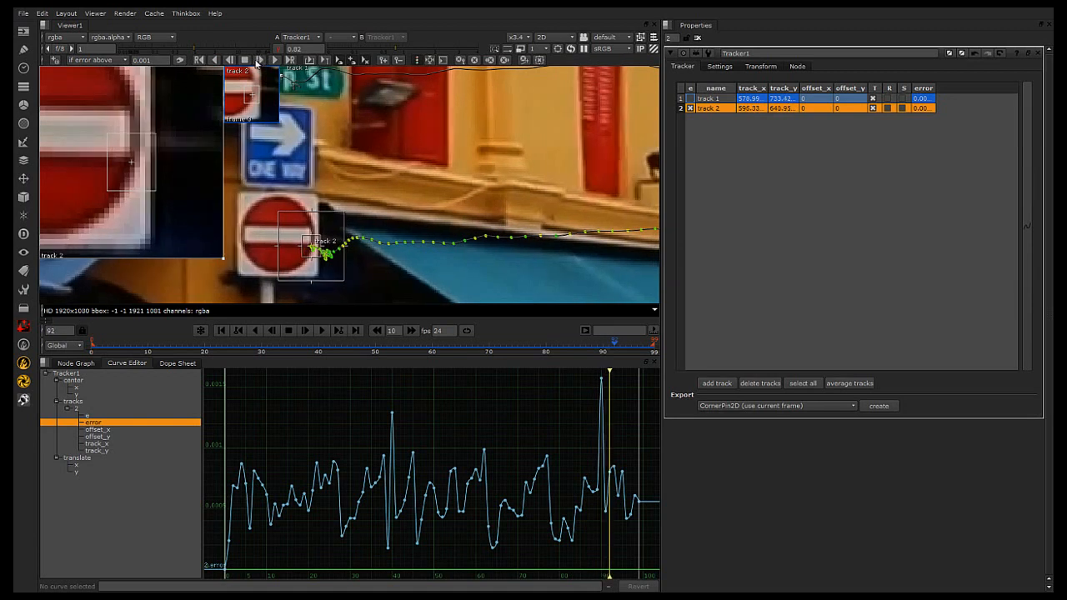
left_click(229, 62)
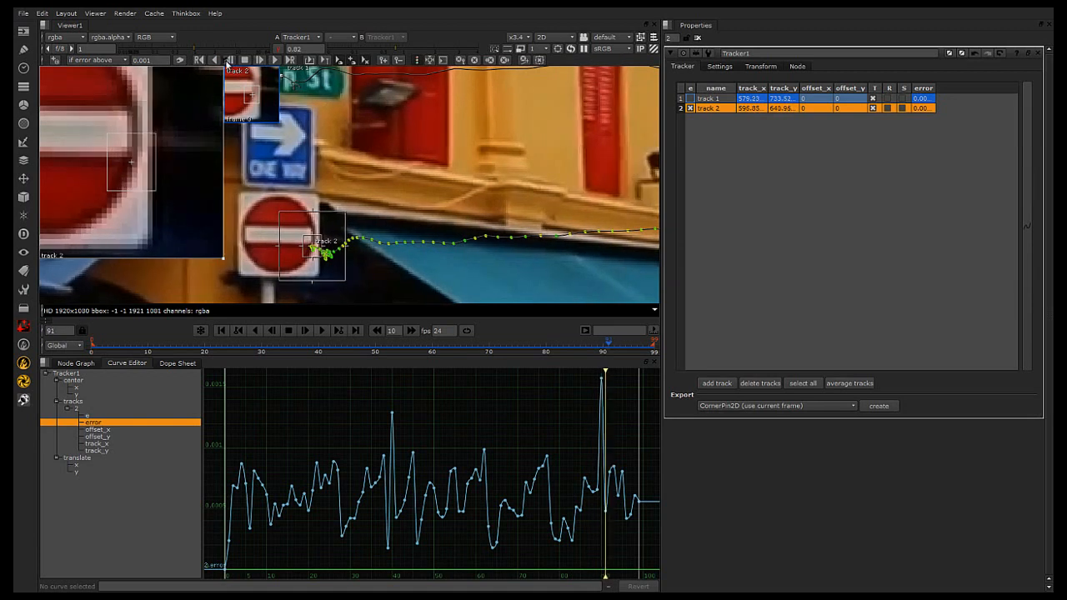
left_click(228, 62)
Reposition track 2 on the no-entry sign's red circle edge at frame 90 and retrack the neighbouring frames to reduce the error spike
left_click_drag(130, 173, 134, 176)
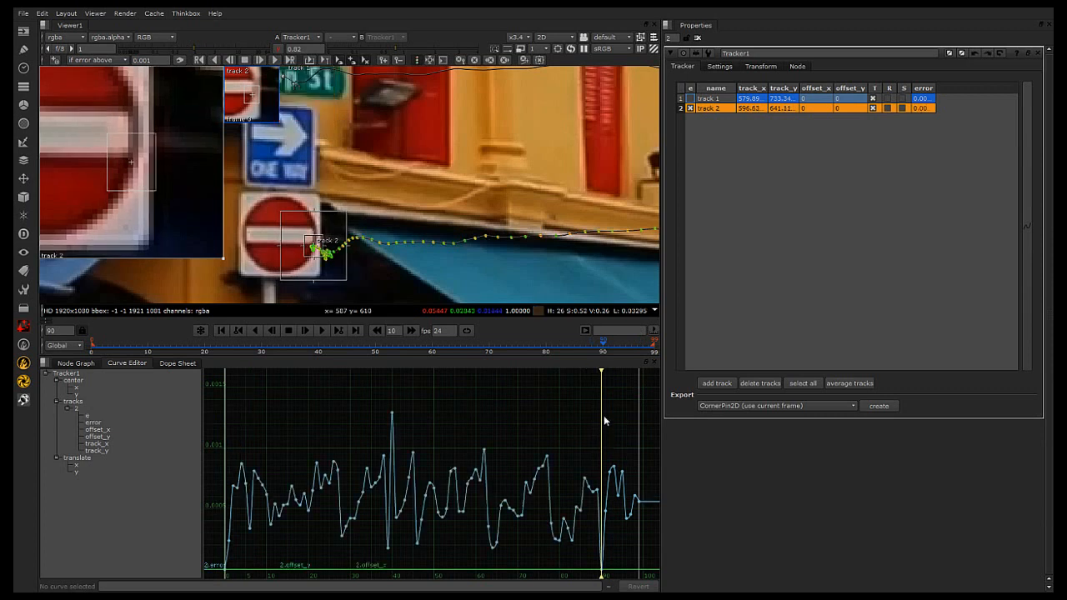
mouse_move(595, 374)
left_mouse_down()
mouse_move(605, 383)
mouse_move(596, 377)
left_mouse_up()
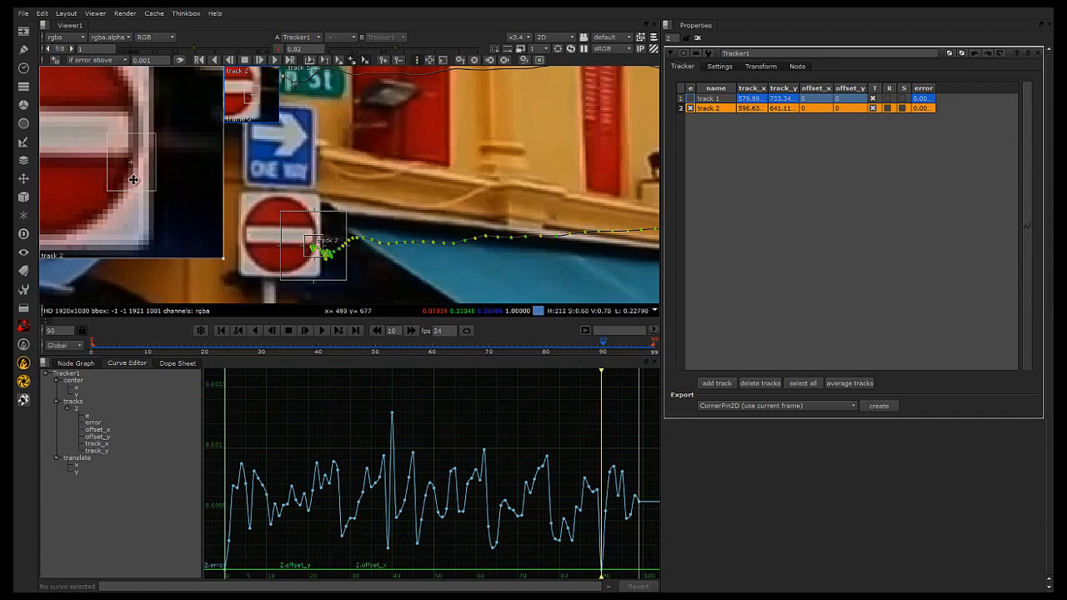
left_click_drag(134, 180, 135, 181)
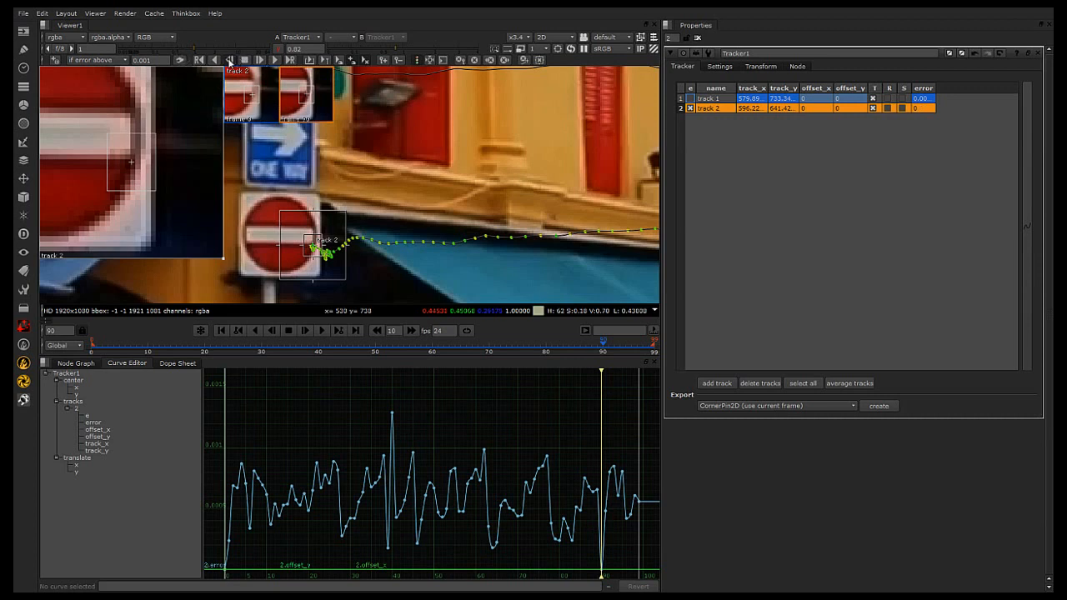
left_click(230, 61)
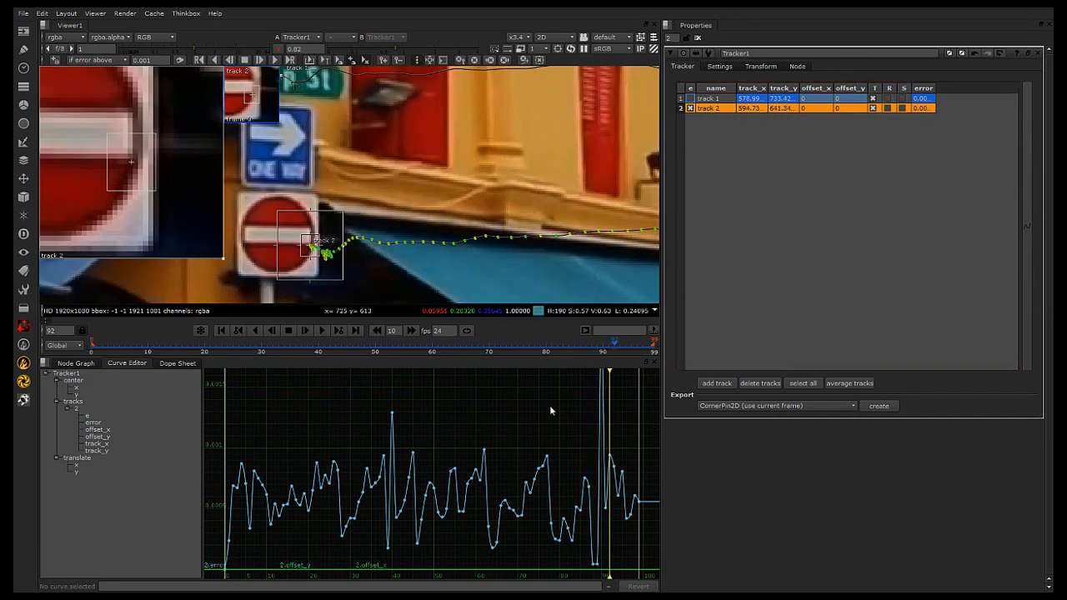
scroll(557, 446, "down", 3)
middle_click_drag(547, 395, 505, 428)
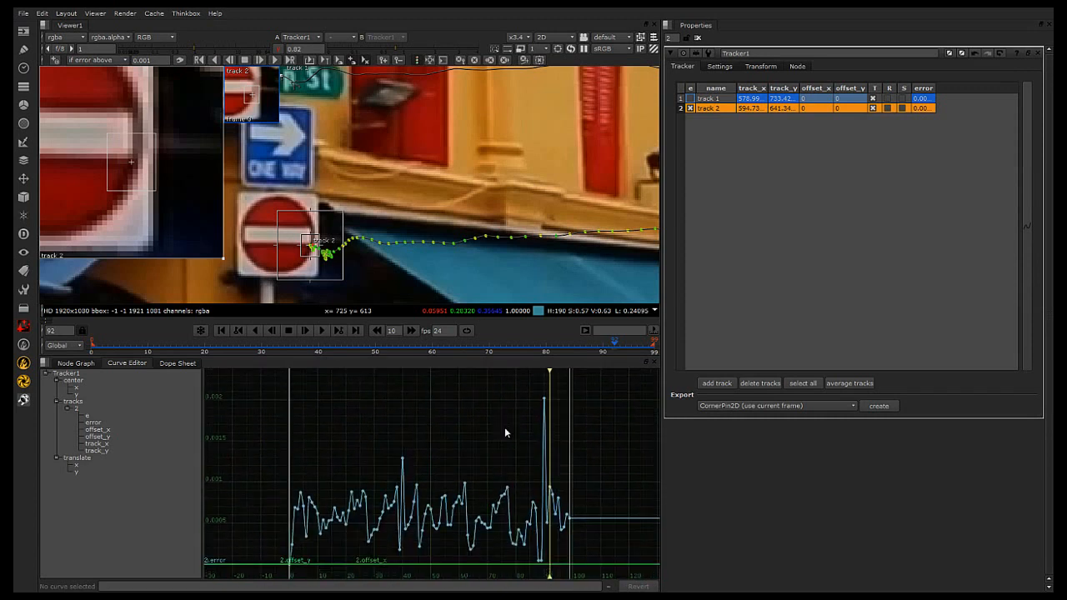
scroll(509, 443, "up", 3)
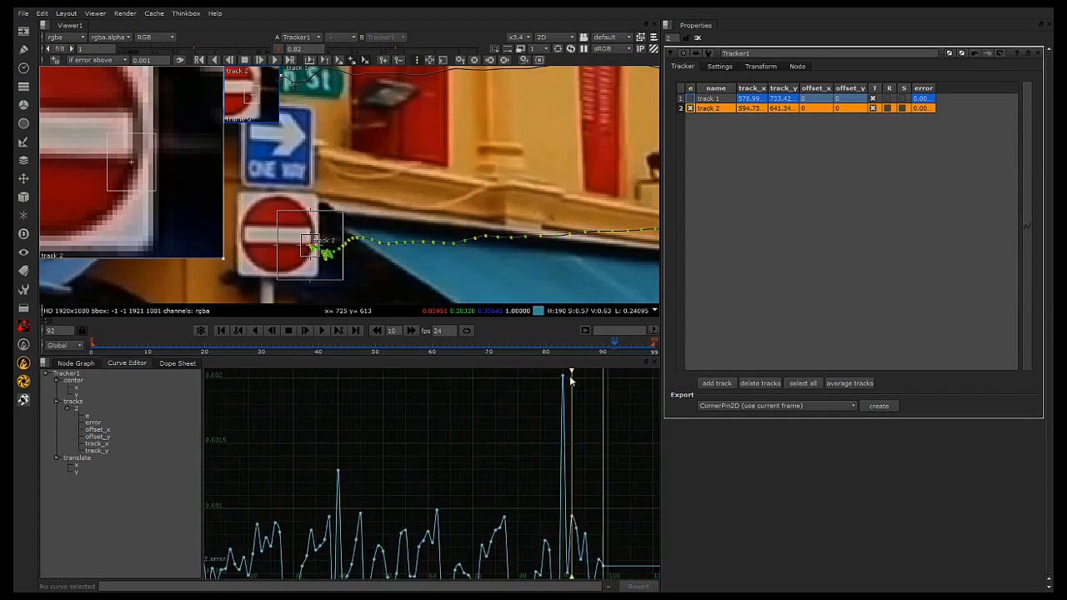
left_click_drag(570, 371, 562, 371)
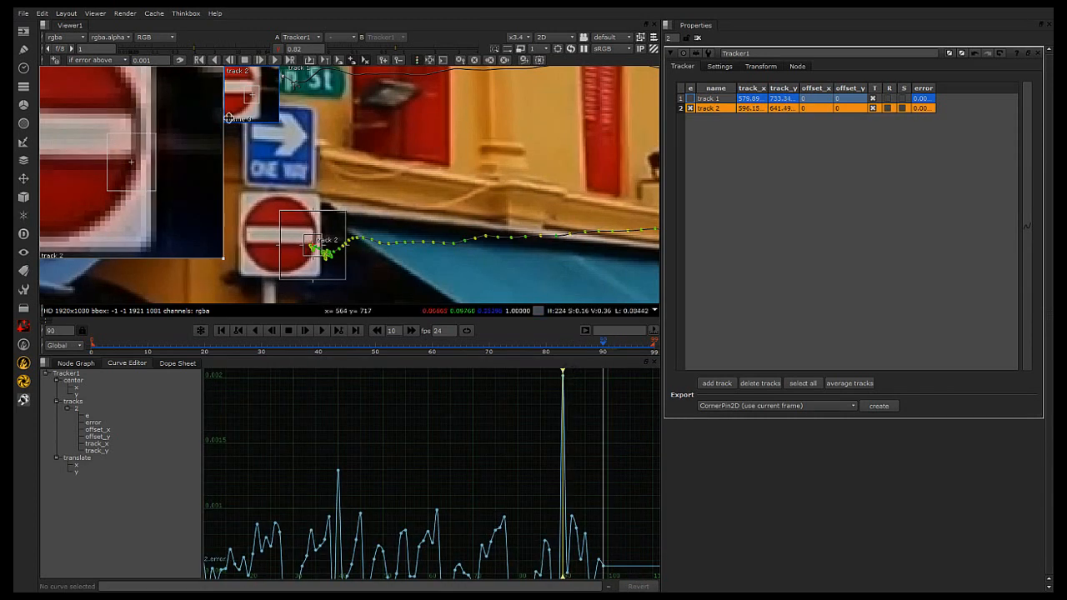
left_click_drag(134, 185, 134, 180)
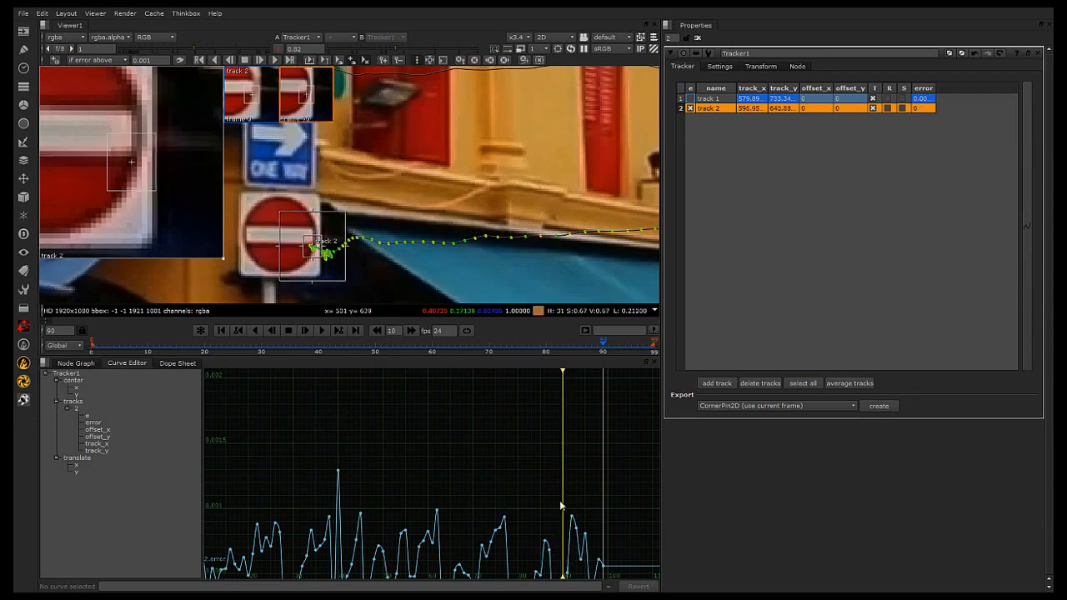
Go to the error spike at frame 40 and nudge track 2 on the red circle's edge to set a keyframe there
key("f")
left_click_drag(549, 372, 327, 384)
middle_click_drag(356, 417, 431, 460)
left_click_drag(130, 181, 127, 183)
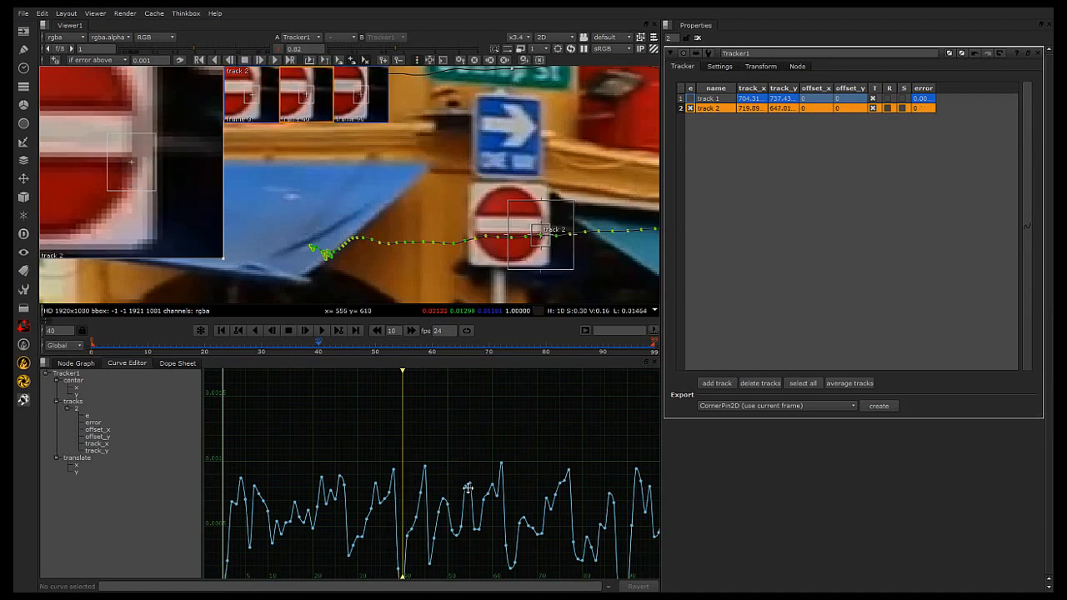
Track track 2 forward one frame at a time from frame 40 to frame 50
middle_click_drag(470, 493, 451, 419)
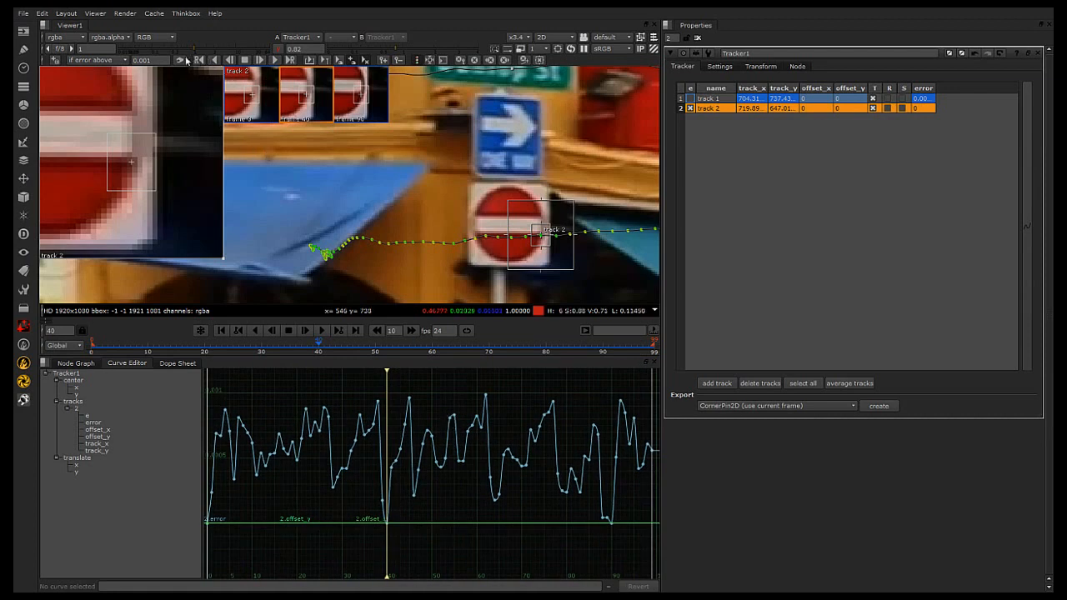
left_click(260, 62)
left_click(260, 61)
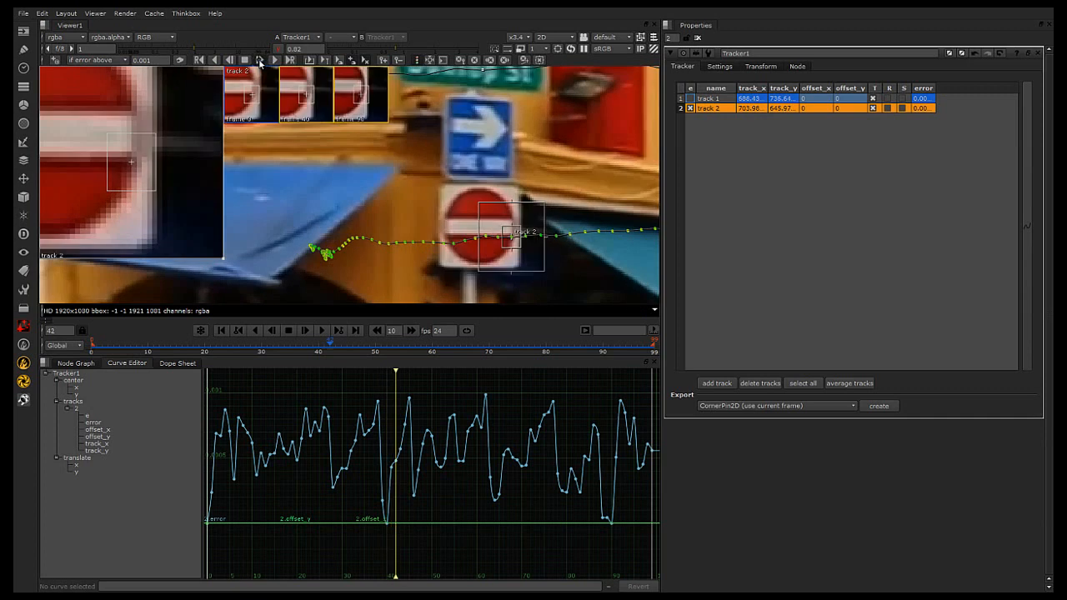
left_click(260, 62)
left_click(260, 61)
left_click(260, 62)
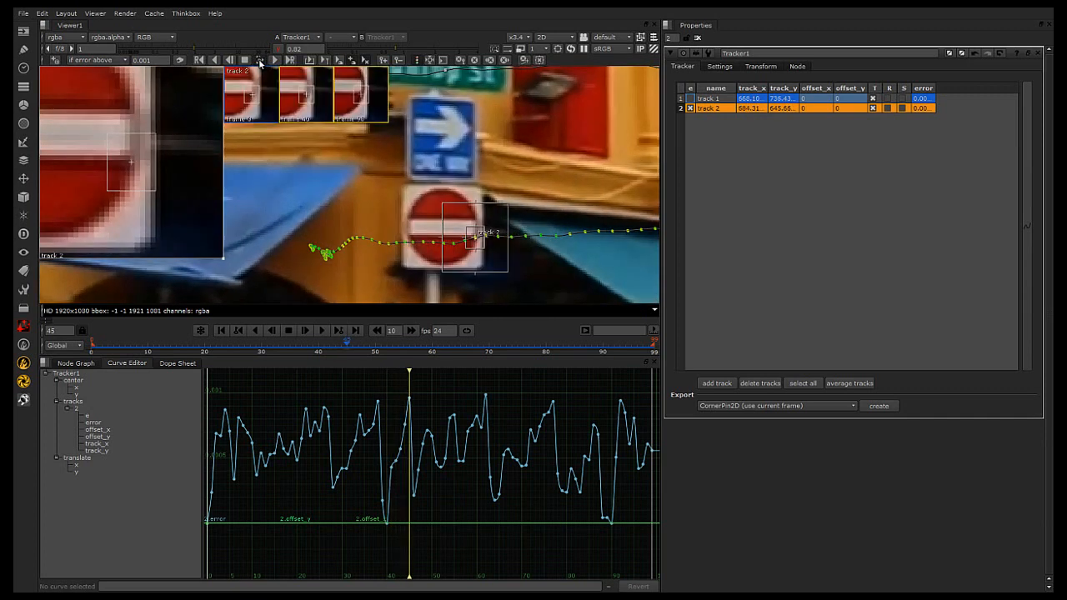
left_click(260, 61)
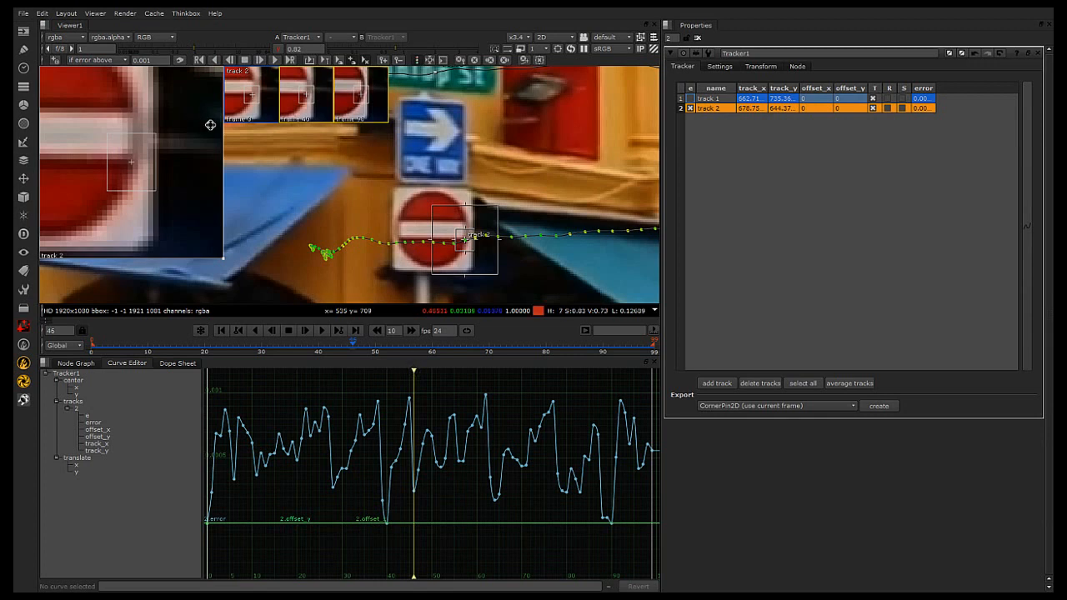
left_click(260, 61)
left_click(260, 61)
left_click(260, 61)
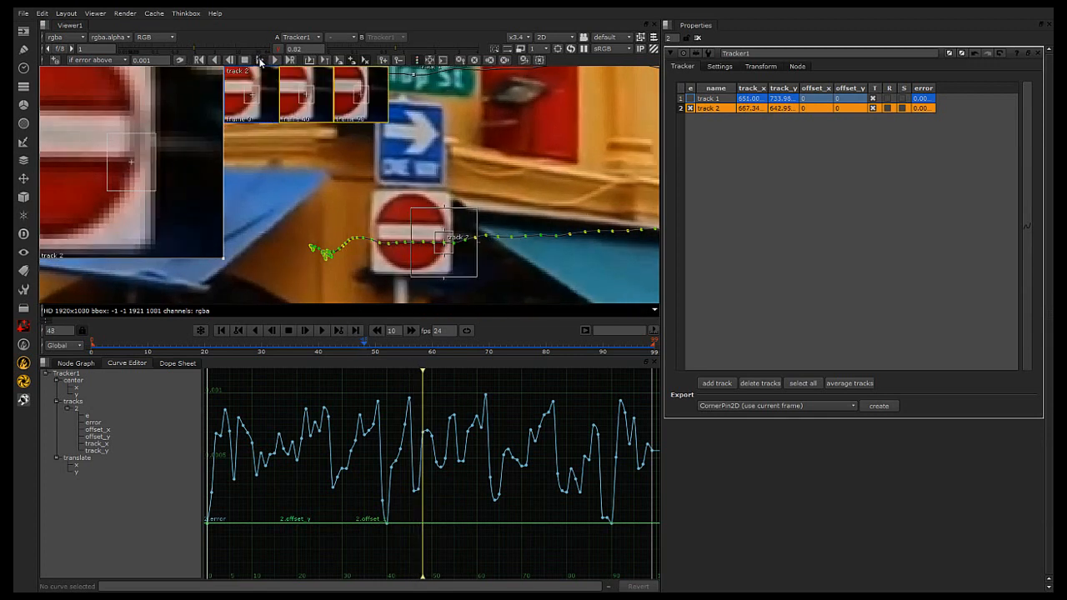
left_click(260, 62)
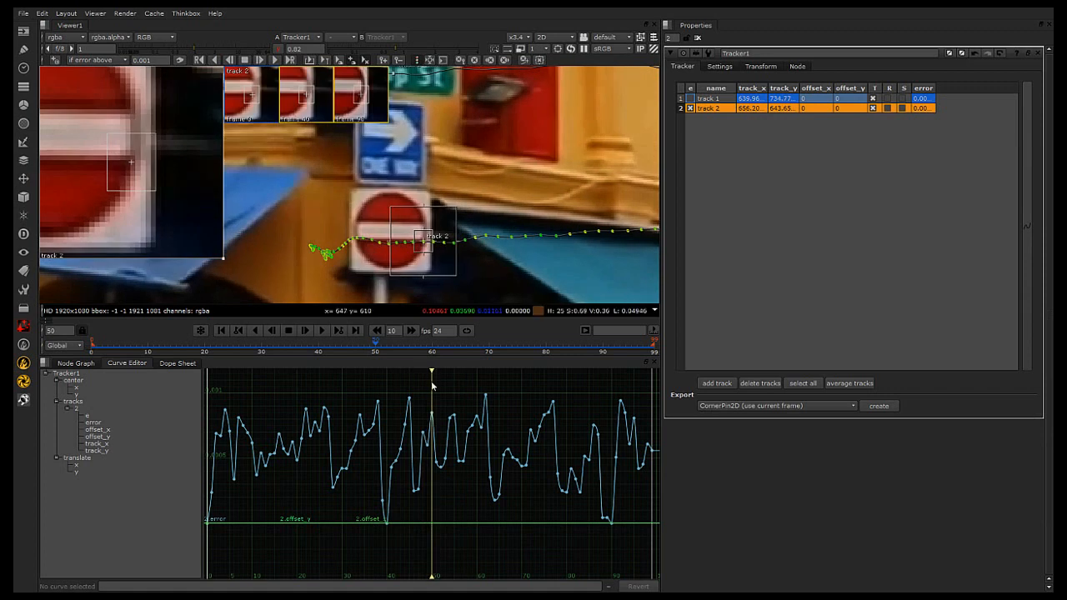
Track track 2 backward one frame at a time from frame 28 to frame 19, and move to the keyframe at frame 90
left_click_drag(430, 370, 333, 370)
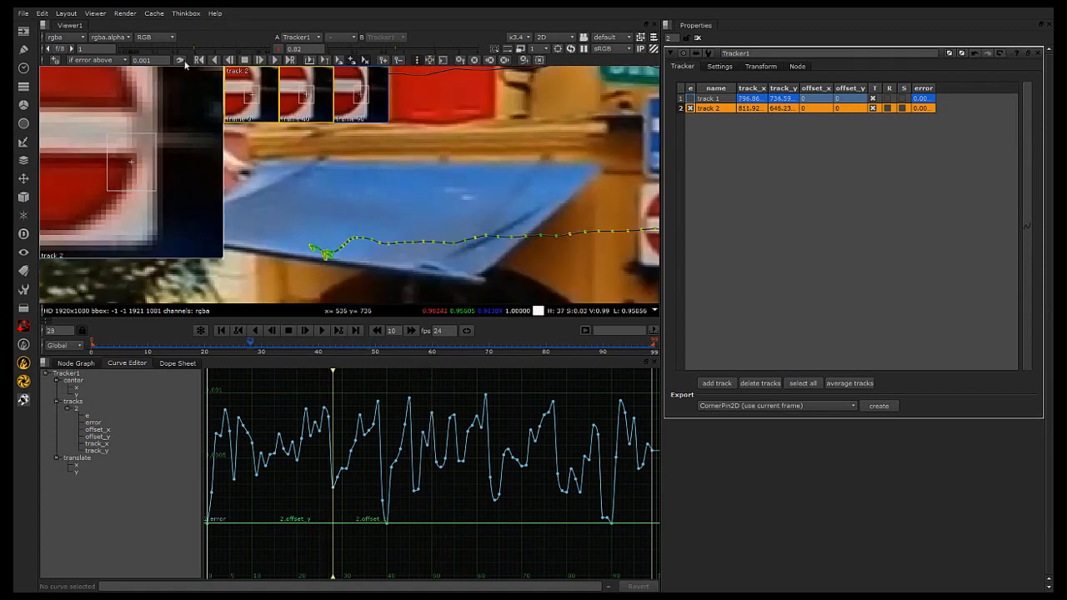
left_click(230, 62)
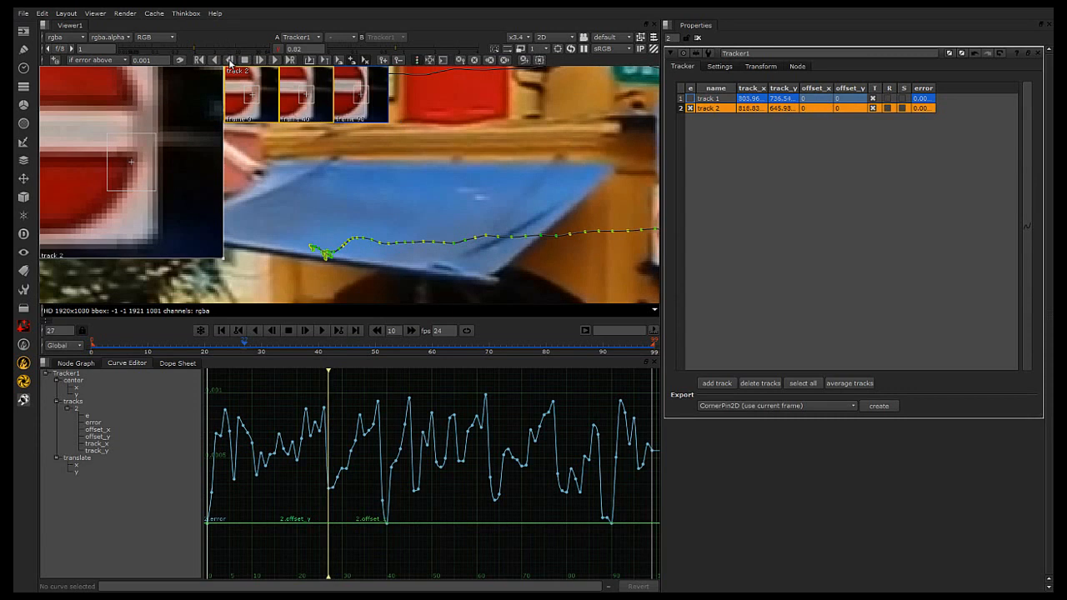
left_click(230, 62)
left_click(230, 62)
left_click(230, 62)
left_click(230, 61)
left_click(230, 61)
left_click(230, 62)
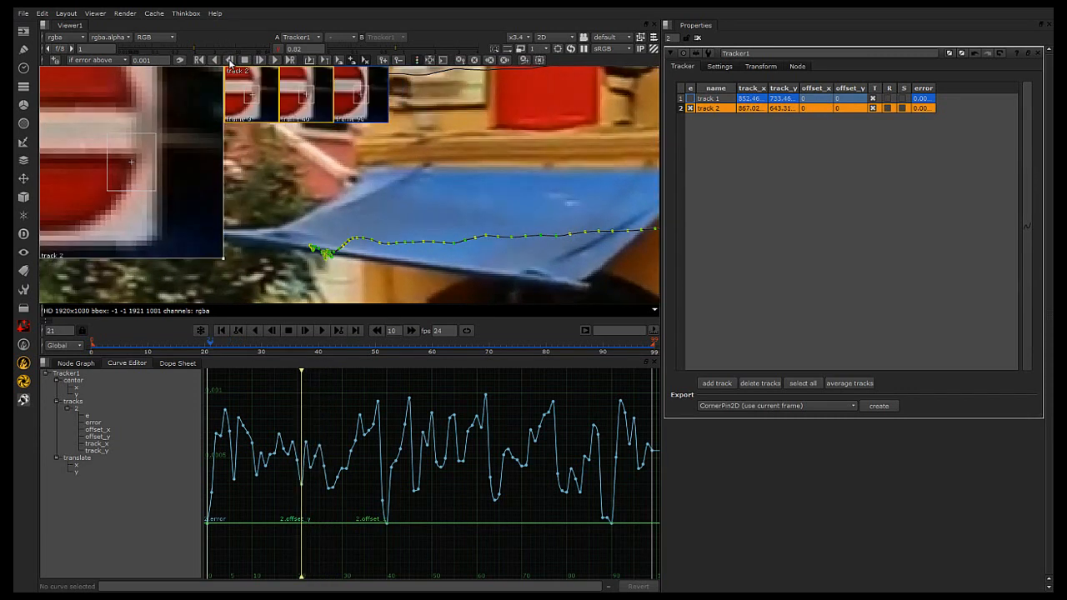
left_click(230, 61)
left_click(230, 62)
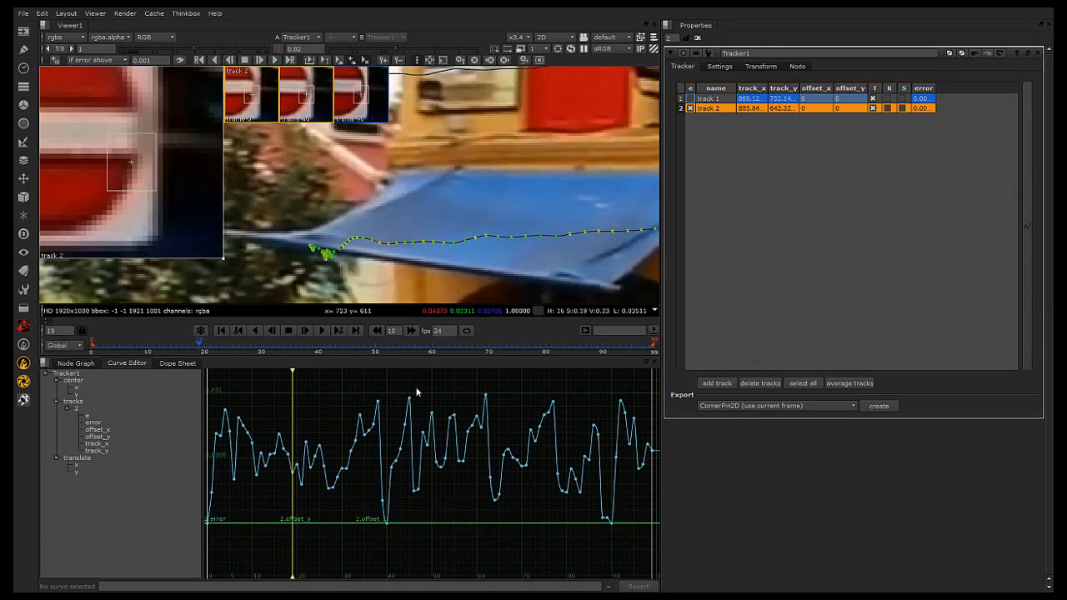
left_click_drag(395, 372, 612, 376)
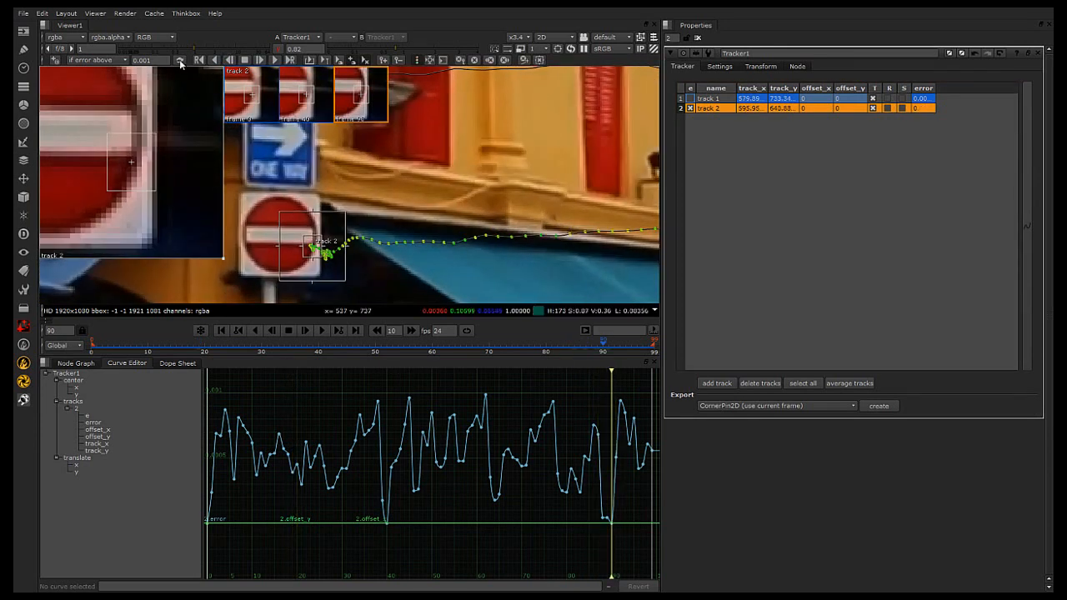
Track track 2 forward one frame at a time from frame 90 to frame 93
left_click(259, 60)
left_click(258, 61)
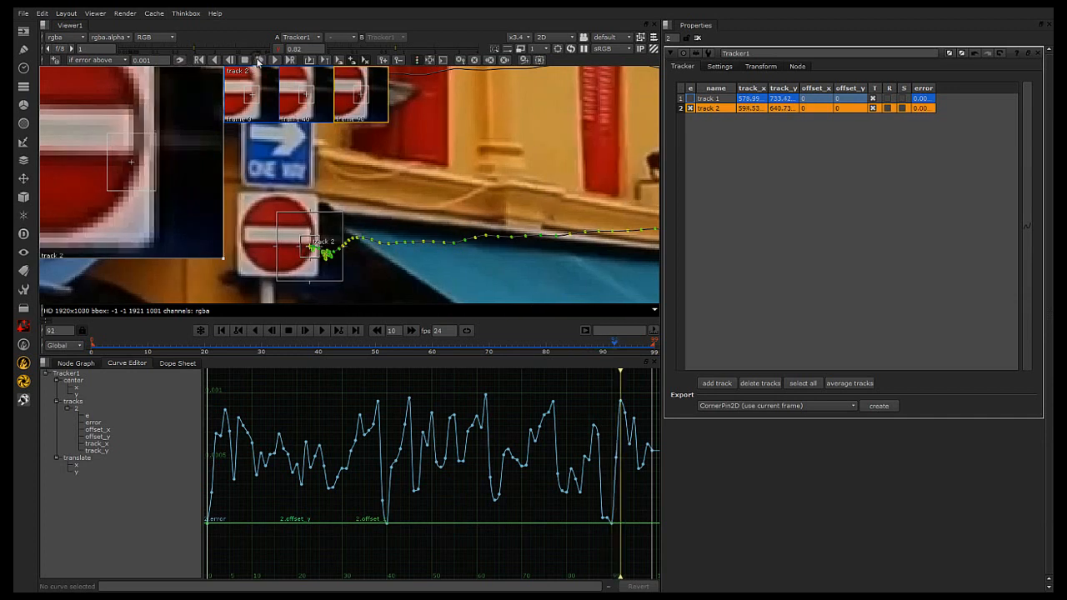
left_click(258, 61)
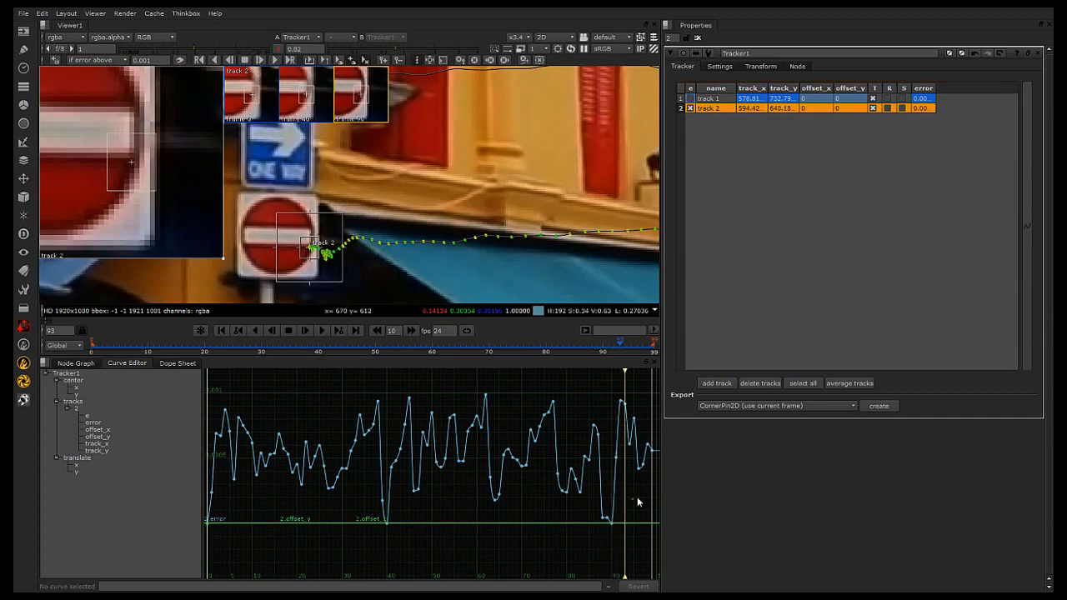
Display the error curves of track 1 and track 2 together and scrub back to frame 67
left_click(719, 98)
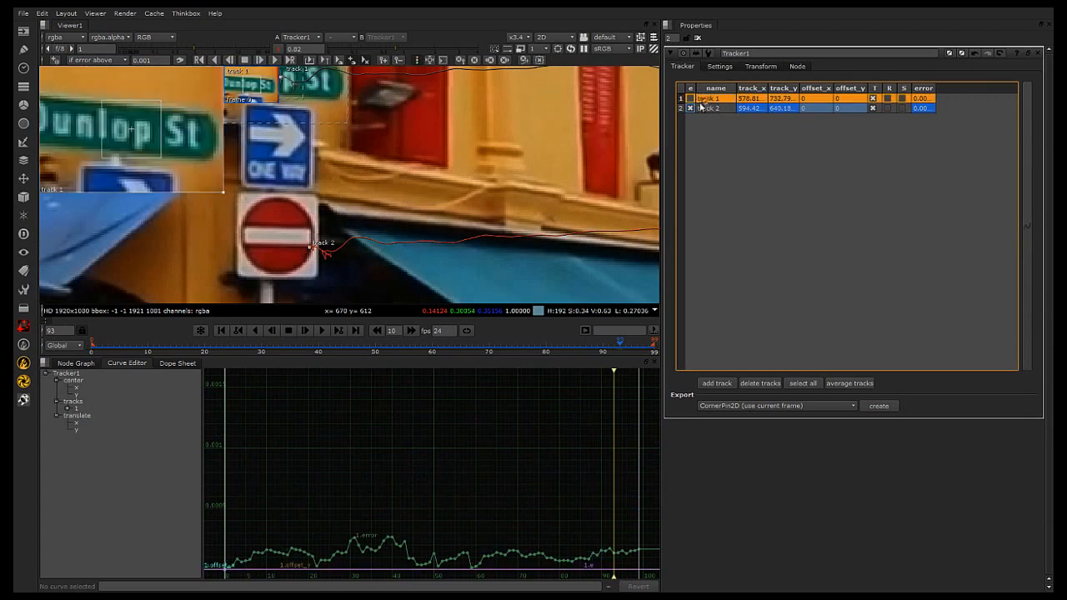
scroll(392, 191, "down", 5)
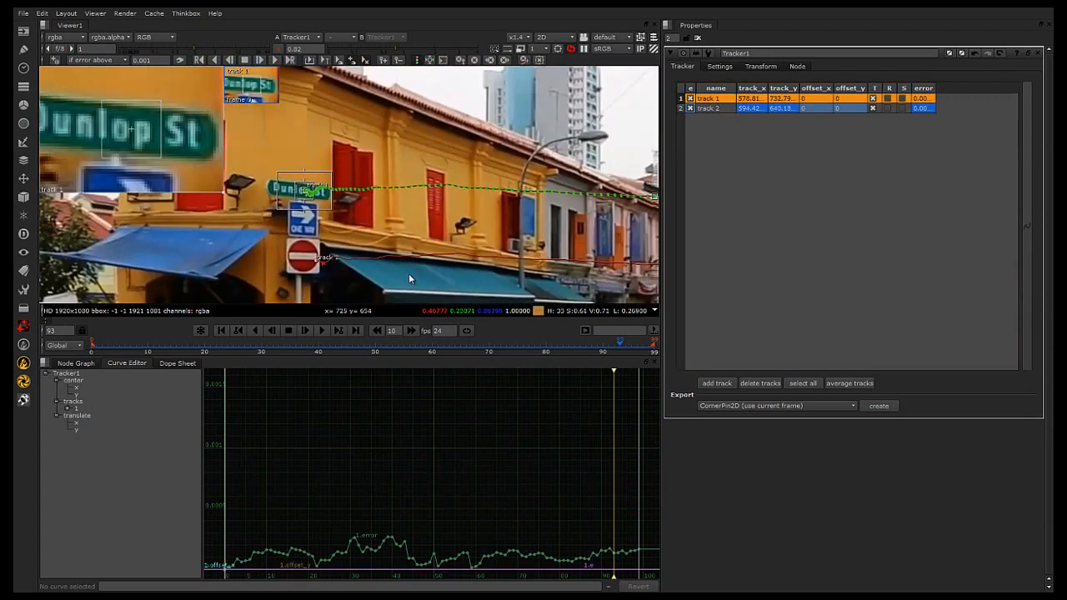
scroll(431, 247, "down", 3)
scroll(441, 242, "up", 2)
middle_click_drag(442, 241, 440, 181)
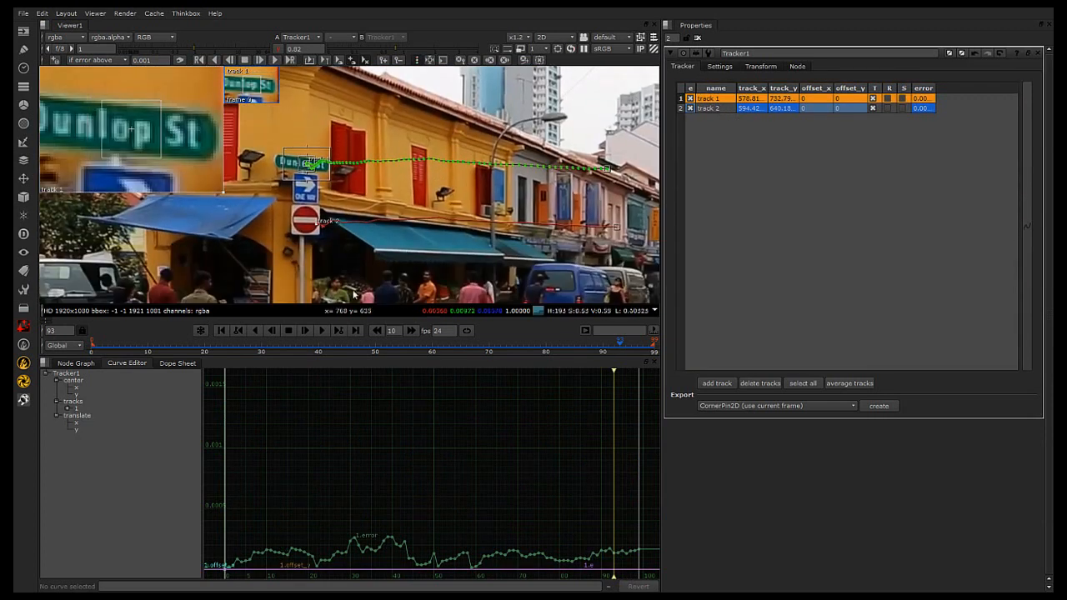
left_click(708, 108, "shift")
left_click_drag(117, 347, 472, 348)
left_click(817, 264)
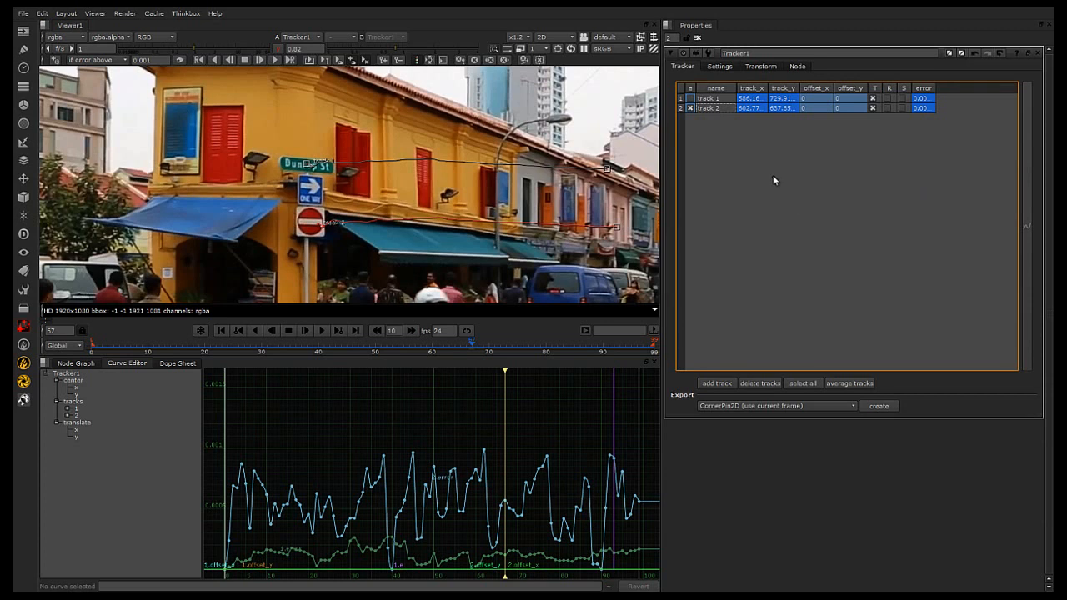
Enable track 1 so that both tracks are active, and compare the two tracks' error curves
left_click(710, 99)
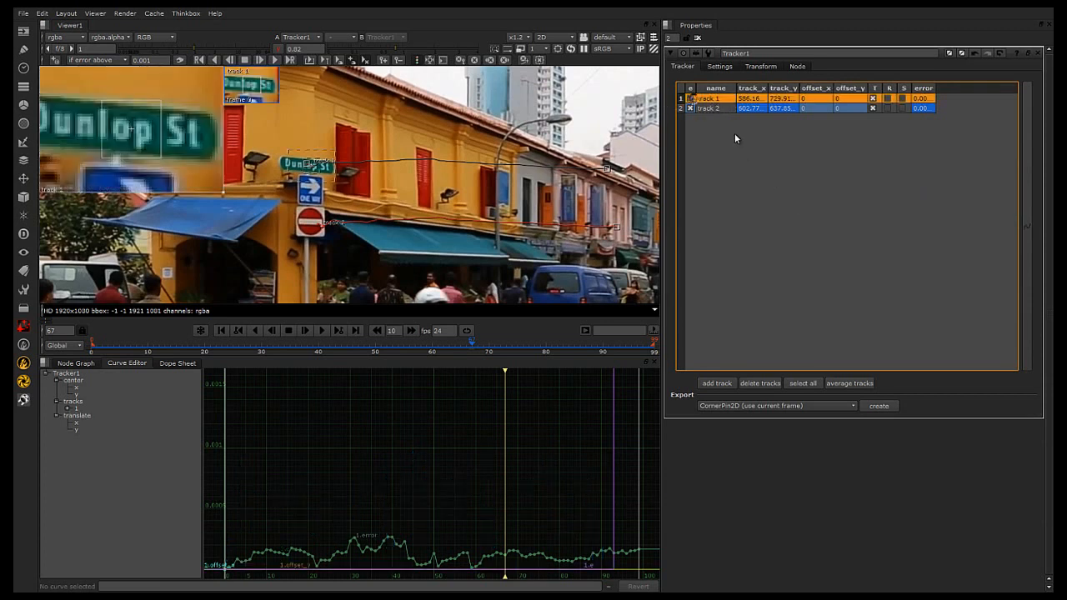
left_click(690, 98)
left_click(722, 203)
left_click(710, 108)
left_click(711, 99)
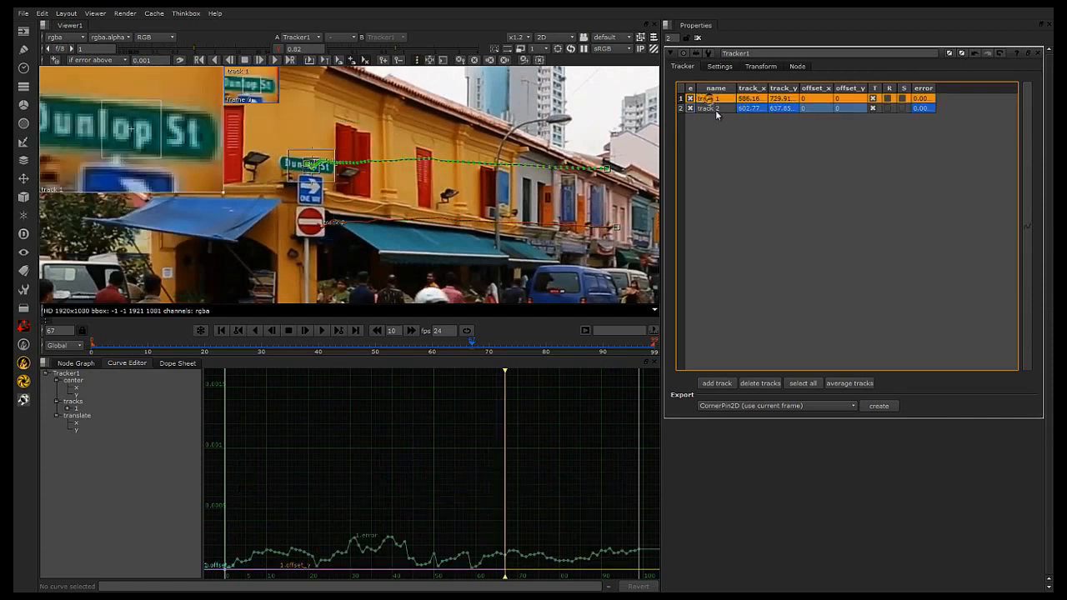
left_click(710, 109, "shift")
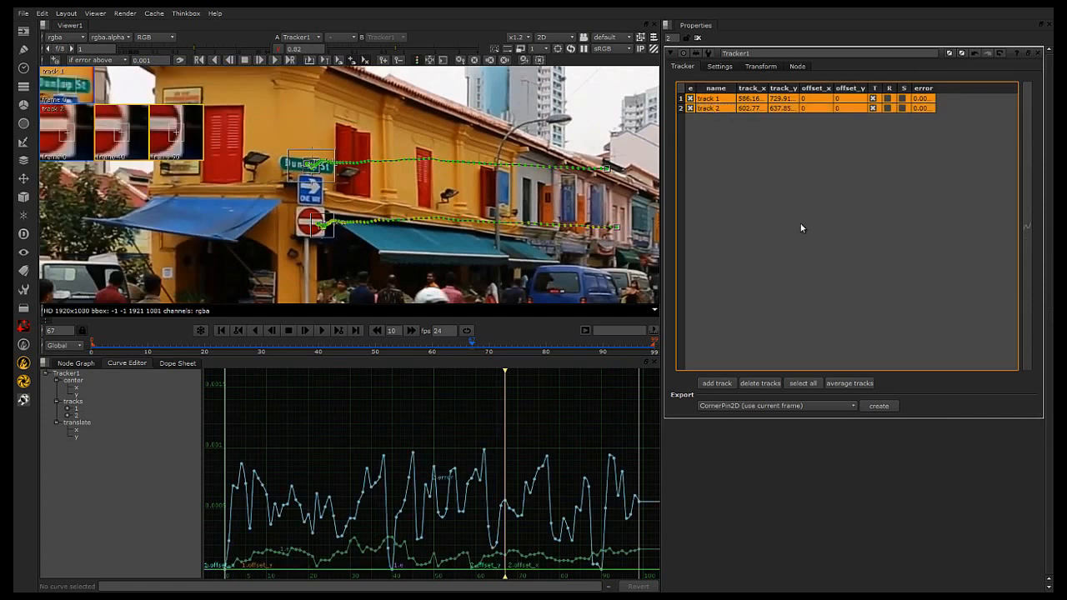
left_click(857, 244)
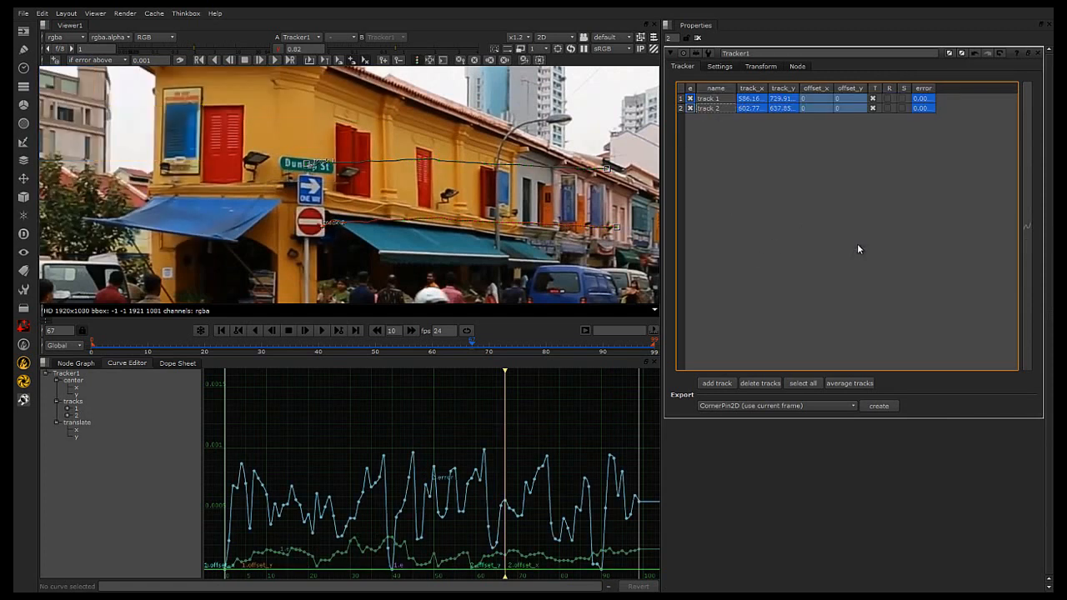
In the node graph, place Tracker1 as a side branch beside Read1 and connect the viewer directly to Read1
left_click(75, 363)
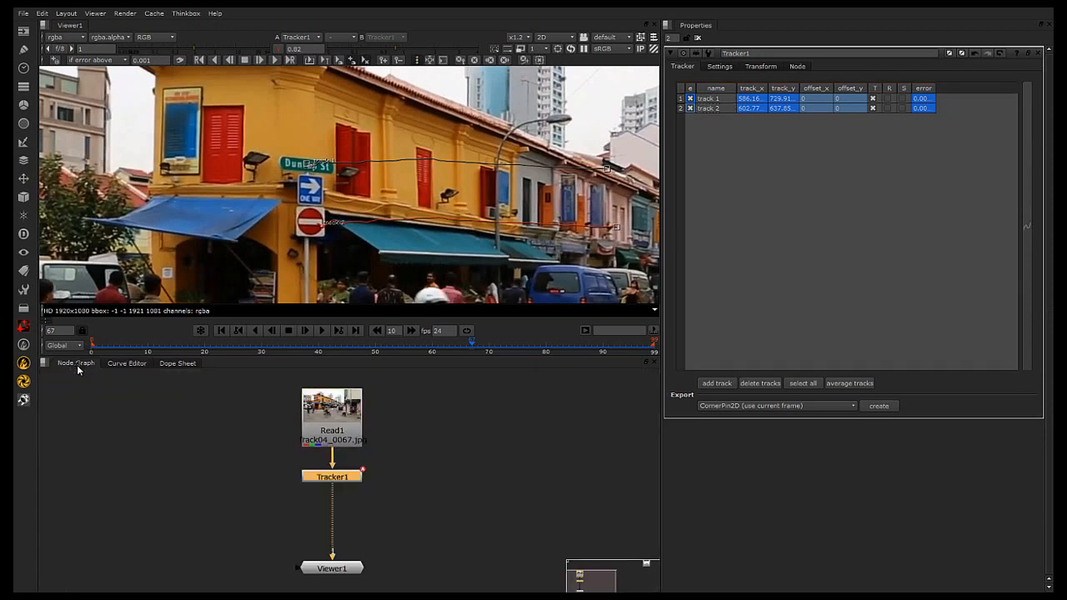
scroll(412, 459, "down", 2)
left_click_drag(353, 433, 332, 415)
left_click_drag(360, 476, 346, 475)
left_click_drag(358, 539, 344, 539)
left_click_drag(345, 477, 422, 412)
left_click_drag(349, 540, 423, 561)
left_click_drag(422, 420, 343, 415)
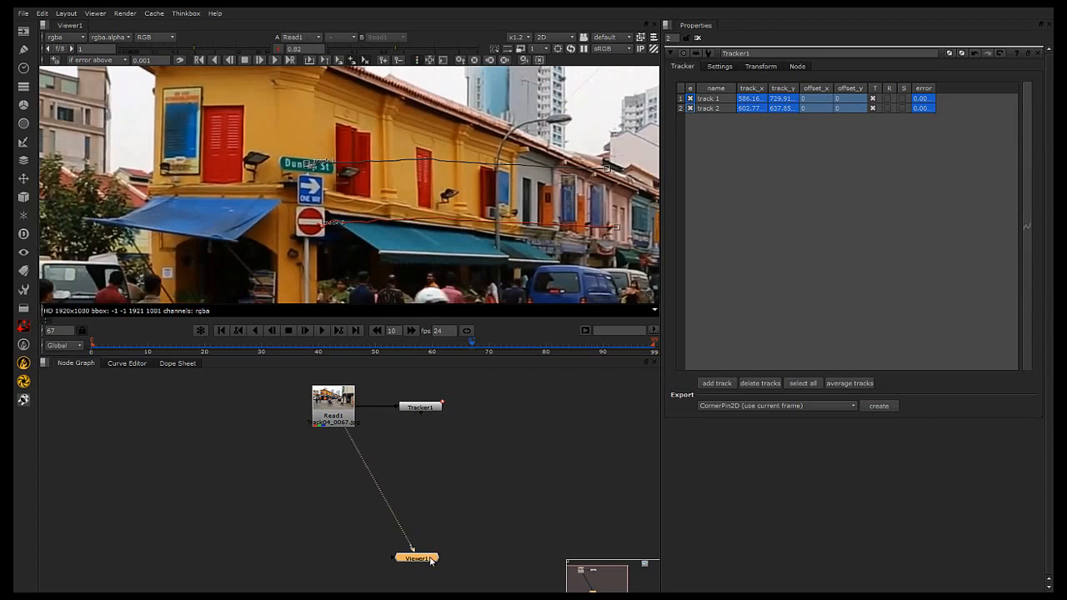
left_click_drag(431, 560, 420, 579)
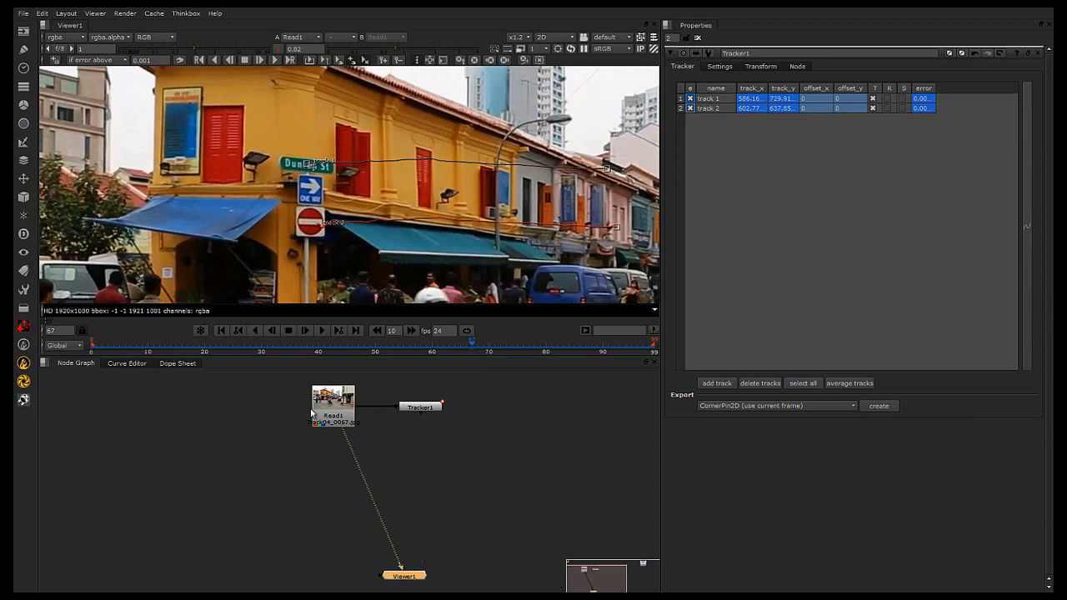
Move the ParkingSign.jpg Read node next to Tracker1 in the node graph
middle_click_drag(434, 469, 368, 483)
scroll(369, 483, "down", 4)
left_click_drag(516, 442, 417, 445)
scroll(412, 454, "up", 5)
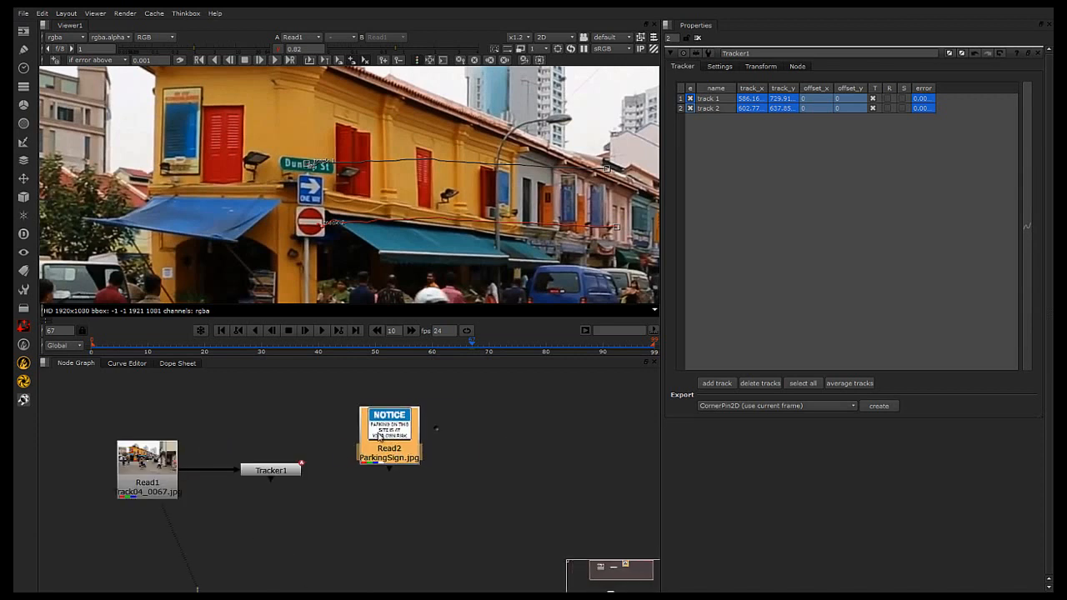
scroll(431, 469, "down", 2)
Merge ParkingSign.jpg over the Track04 footage and place the Merge node below the two Read nodes
left_click(271, 465)
left_click(387, 460, "shift")
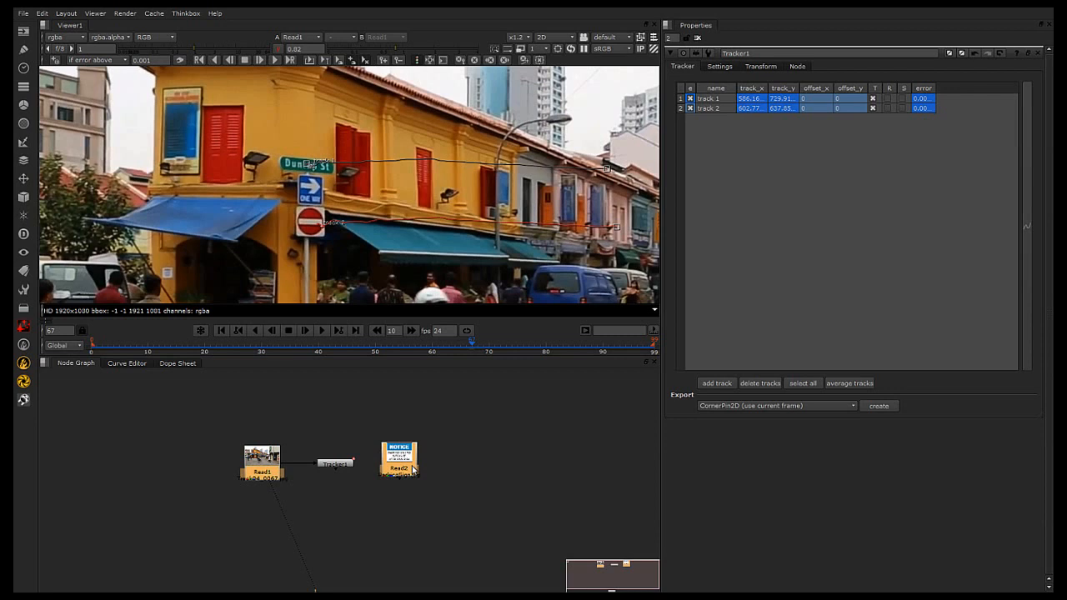
key("m")
left_click_drag(411, 482, 324, 512)
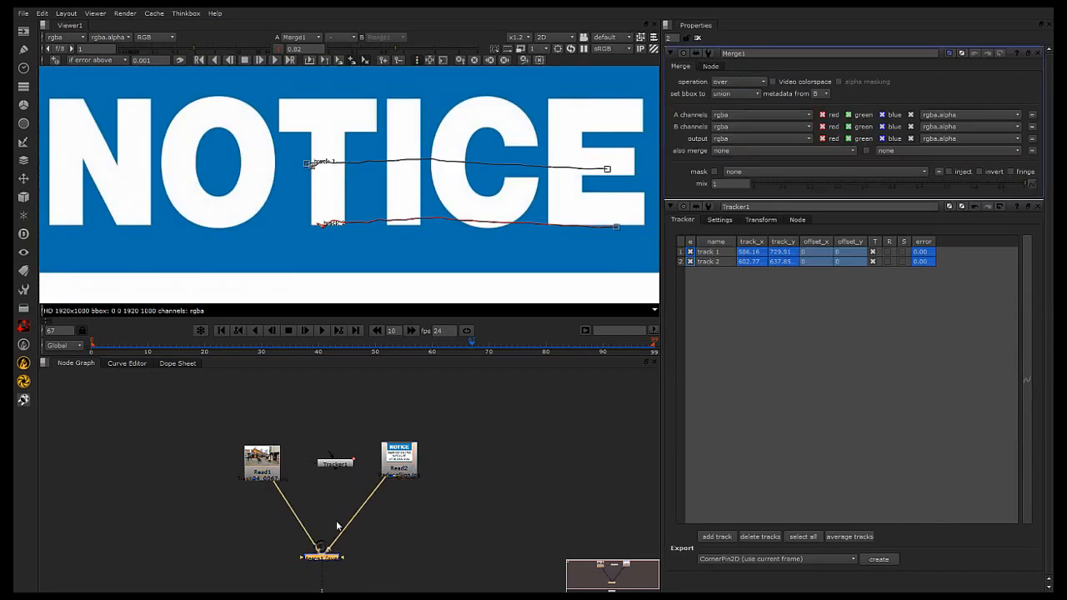
mouse_move(321, 558)
left_mouse_down()
mouse_move(287, 555)
mouse_move(320, 555)
left_mouse_up()
left_click_drag(269, 476, 267, 470)
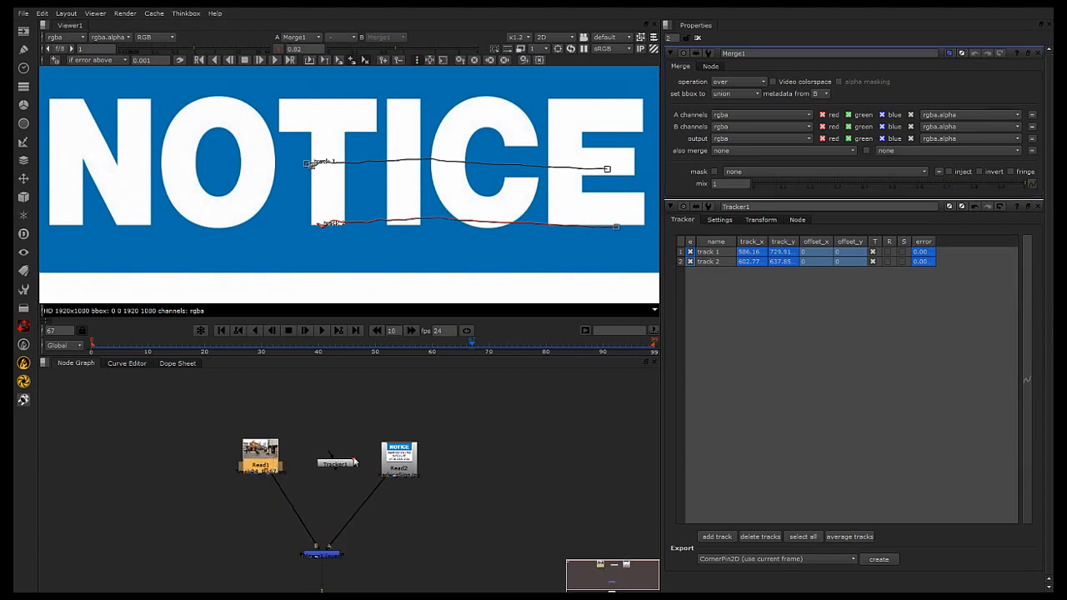
Add a Transform node between the ParkingSign.jpg Read node and the Merge node
left_click(395, 455)
scroll(380, 209, "down", 2)
scroll(380, 209, "down", 3)
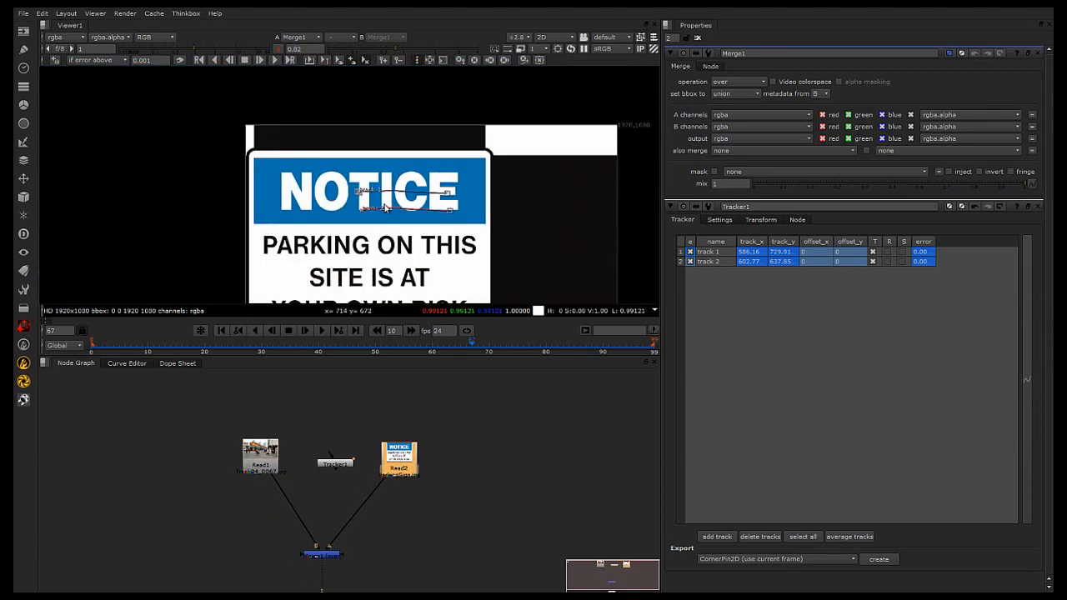
scroll(435, 233, "up", 2)
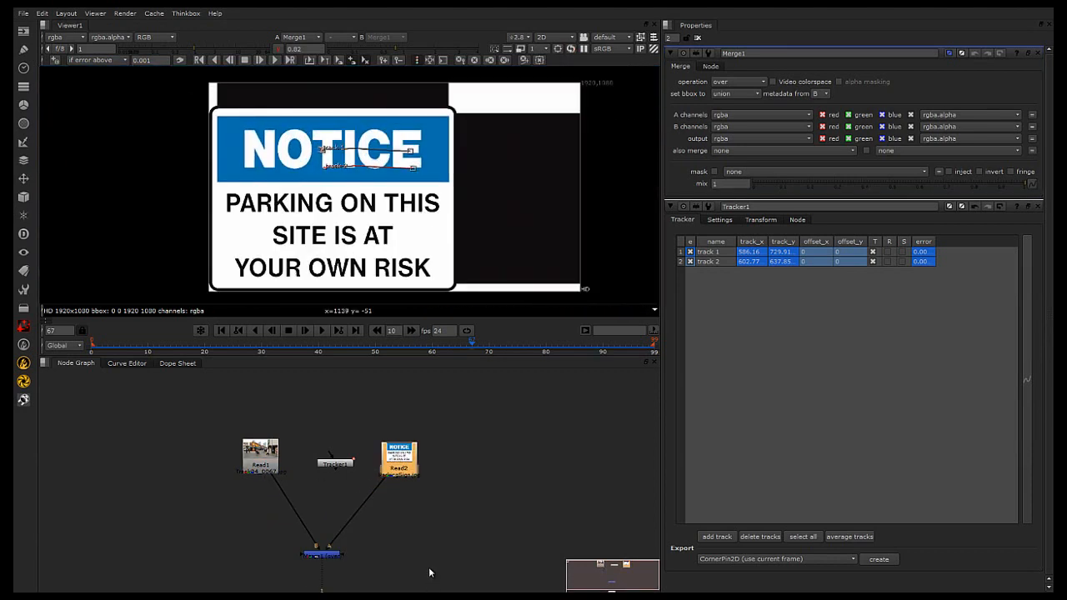
double_click(400, 459)
left_click(401, 457)
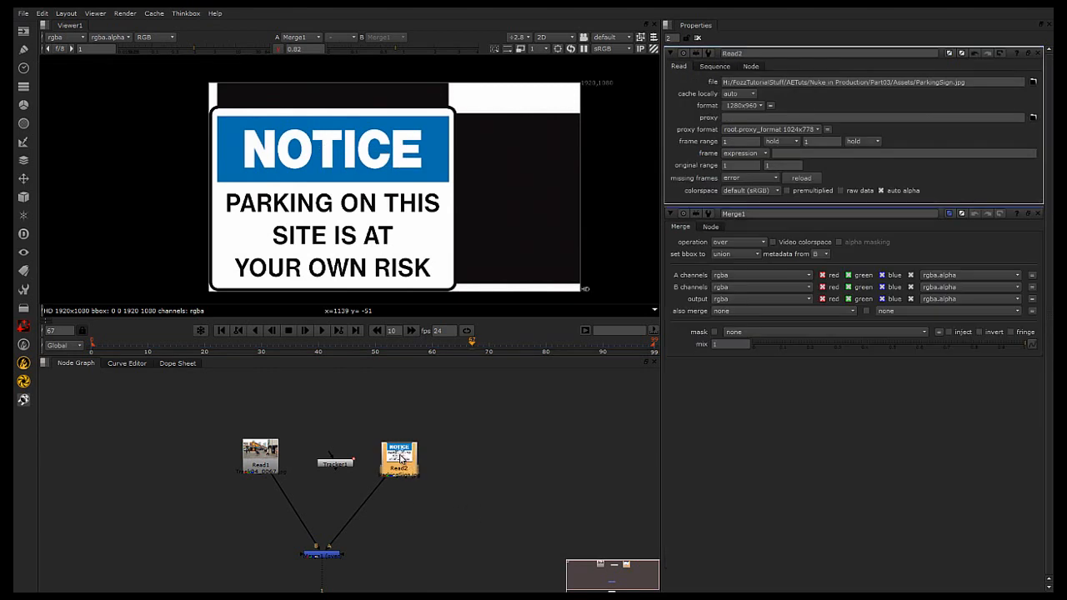
key("Tab")
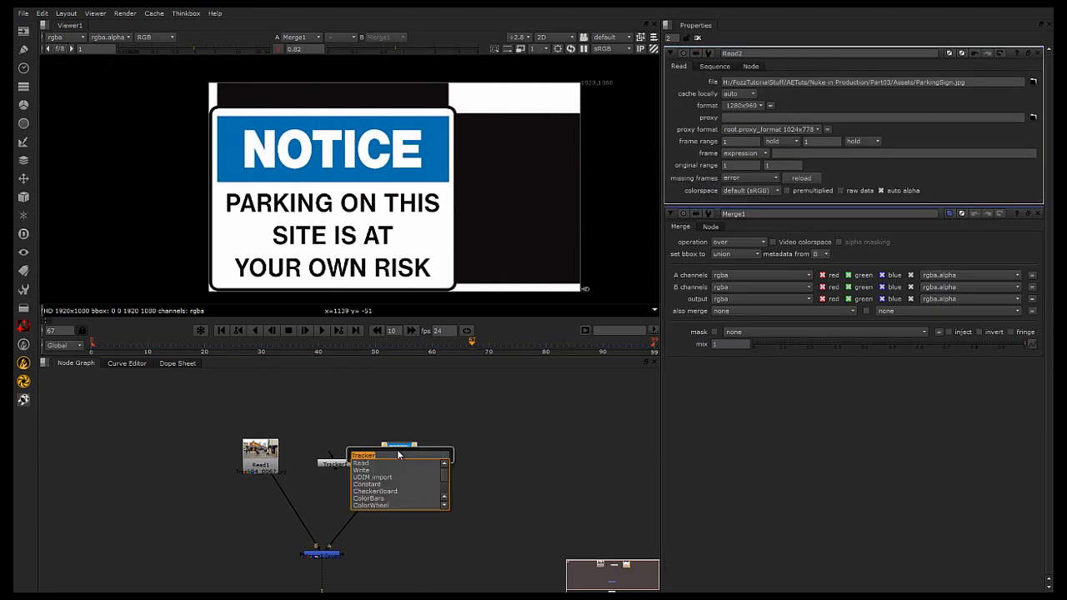
type("tran")
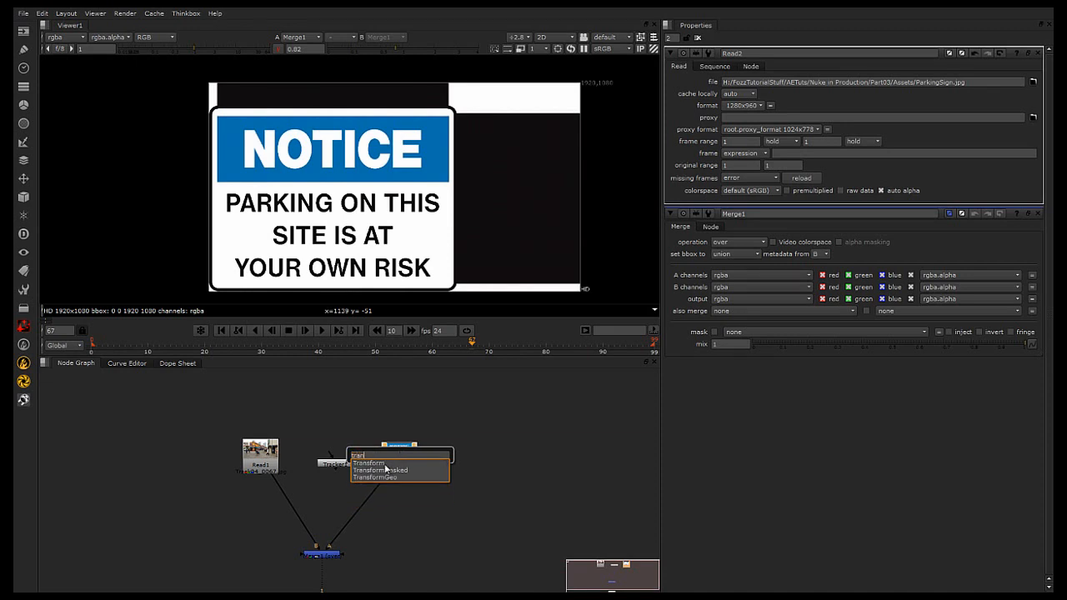
key("Return")
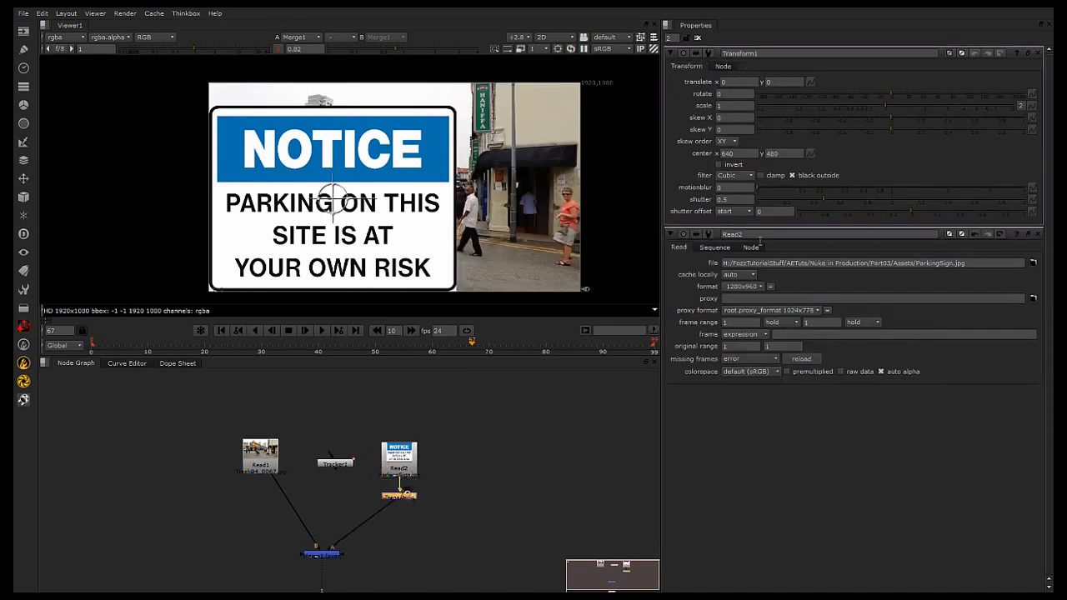
Scale the parking sign to about 0.1 and move it over the street signs, at translate -48, 162
left_click_drag(881, 93, 758, 101)
key("ctrl+z")
scroll(360, 215, "up", 4)
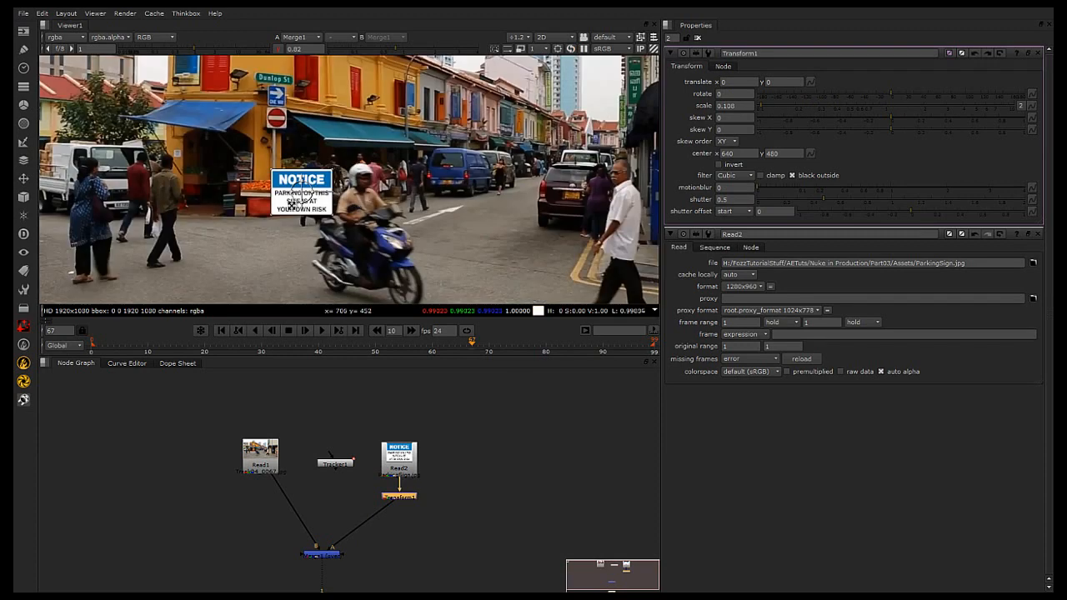
left_click_drag(301, 192, 287, 113)
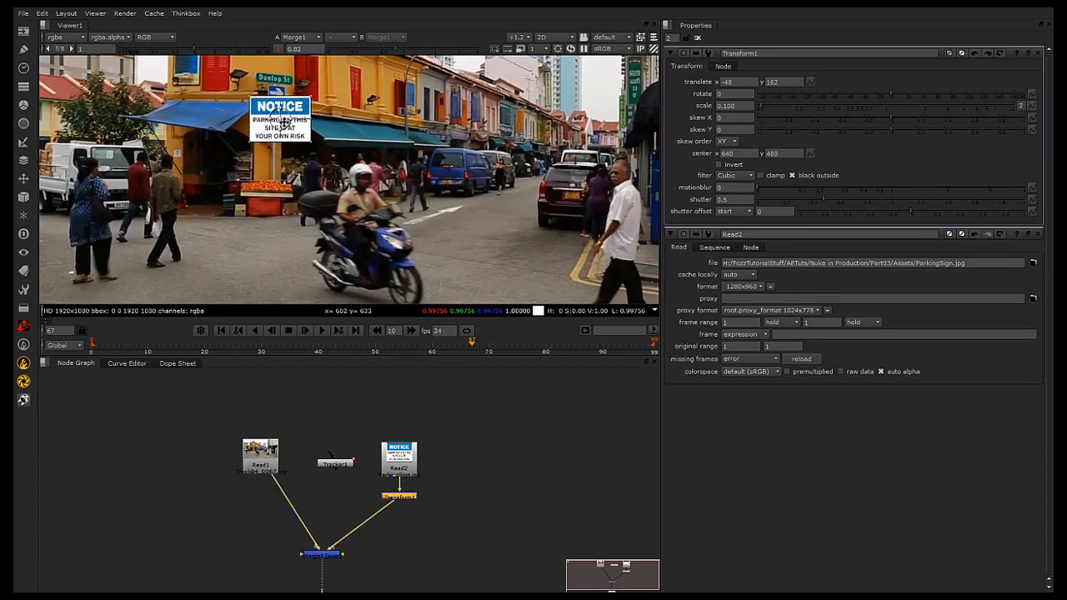
Set the parking sign's scale to 0.05 and move it over the One Way sign, at translate about -54.6, 212.8
scroll(285, 122, "up", 4)
middle_click_drag(286, 122, 394, 187)
left_click_drag(759, 107, 722, 109)
scroll(725, 107, "up", 3)
scroll(725, 107, "down", 4)
scroll(727, 107, "up", 1)
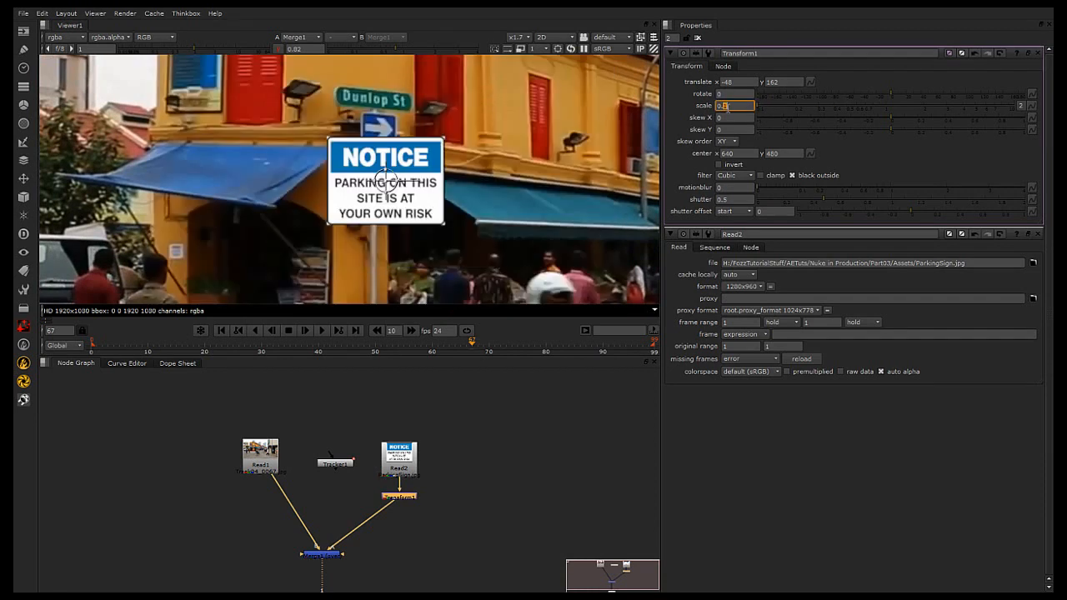
scroll(735, 107, "down", 7)
scroll(734, 107, "up", 2)
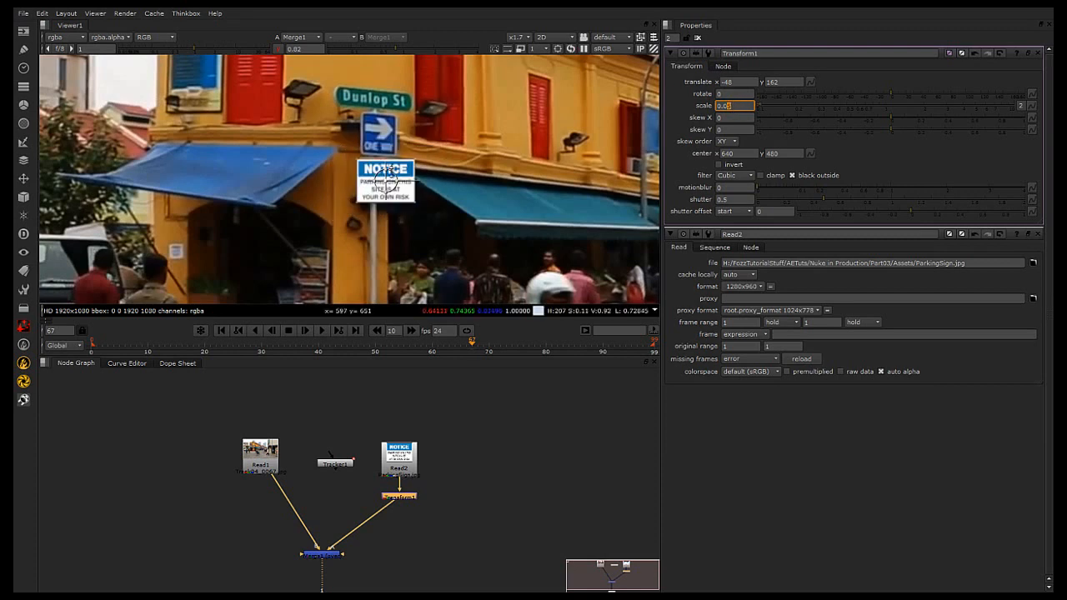
left_click_drag(387, 178, 375, 131)
scroll(401, 146, "up", 2)
left_click(454, 499)
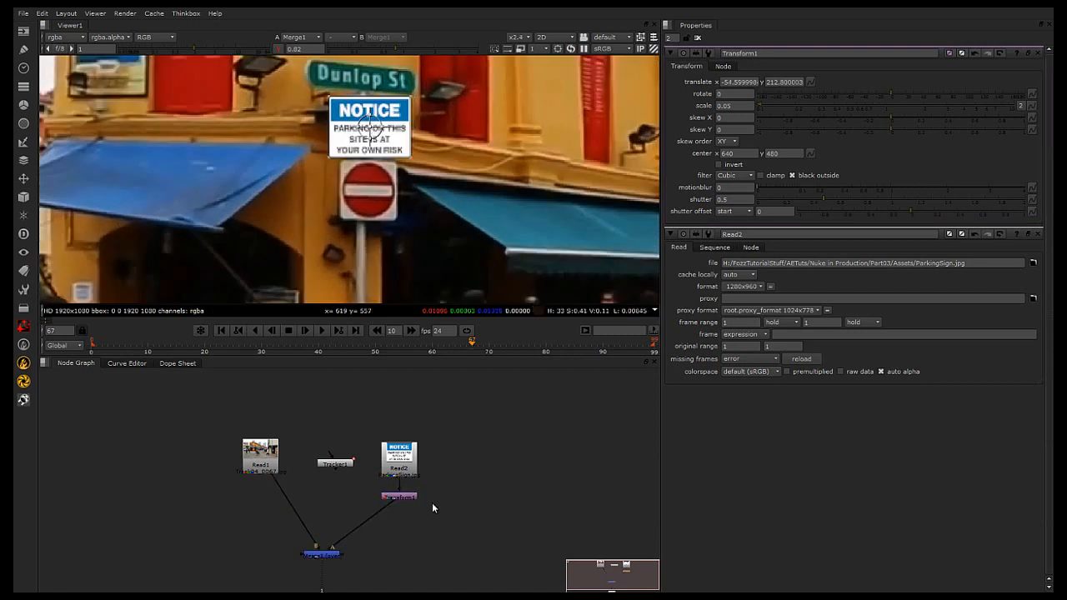
Open Tracker1's properties, enable rotation and scale for tracks 1 and 2, and select both tracks
middle_click_drag(430, 476, 410, 450)
left_click_drag(319, 438, 306, 436)
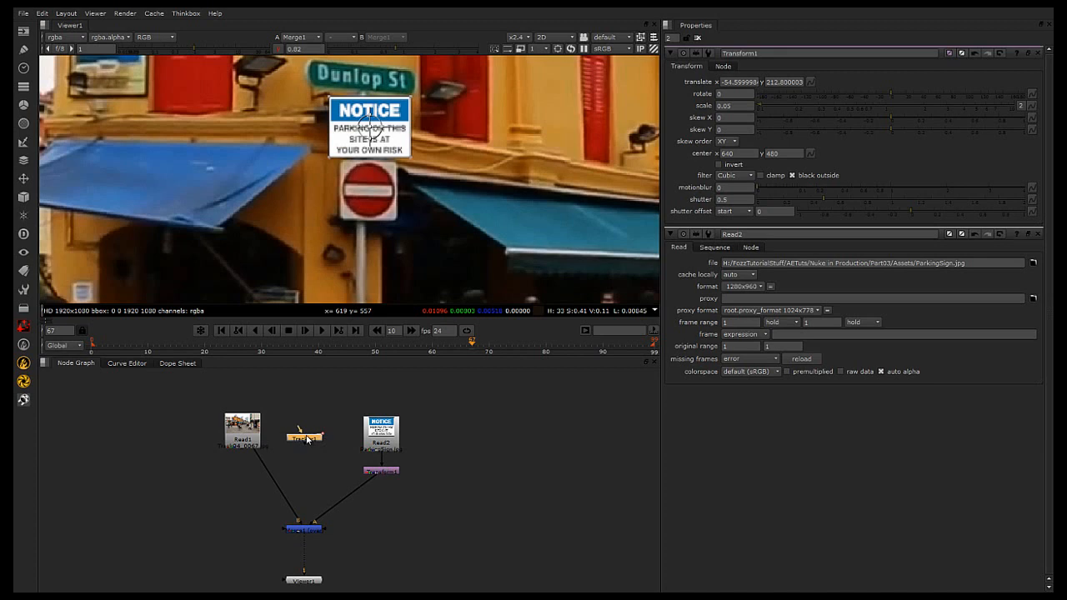
double_click(307, 440)
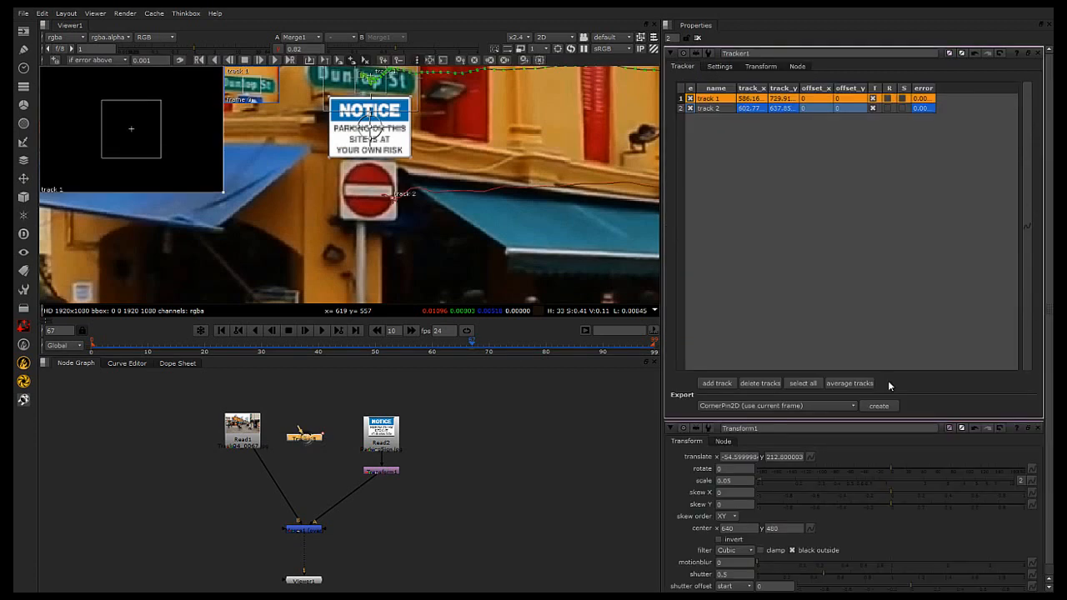
left_click(719, 110)
left_click(888, 99)
left_click(888, 108)
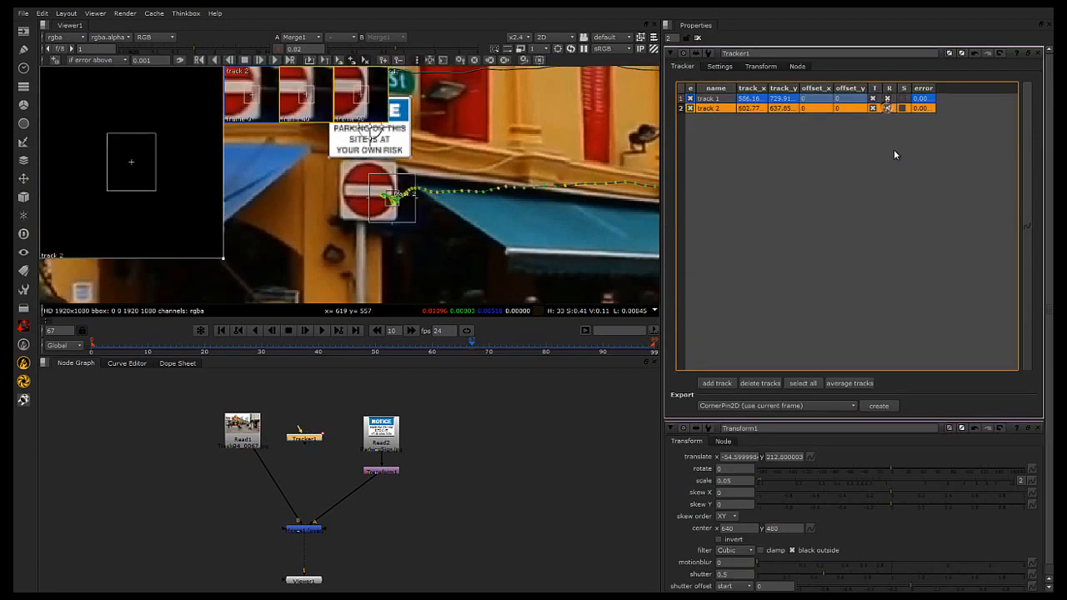
left_click(902, 99)
left_click(902, 108)
left_click(714, 101, "shift")
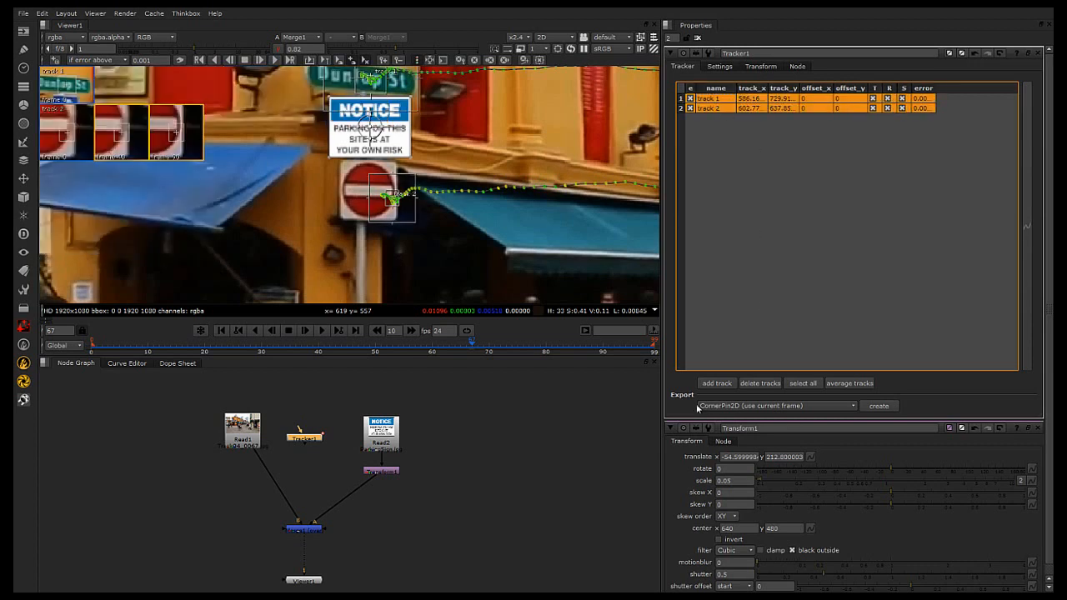
Export the tracks as a Transform (match-move) node and place it below Tracker1, beside Transform1
left_click(791, 407)
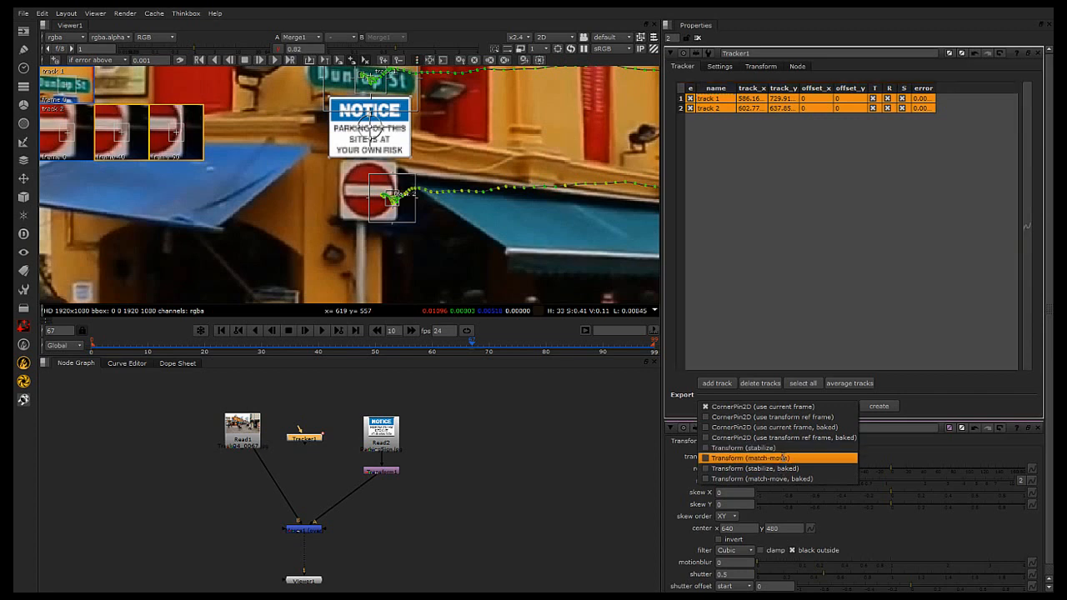
left_click(783, 459)
left_click(873, 405)
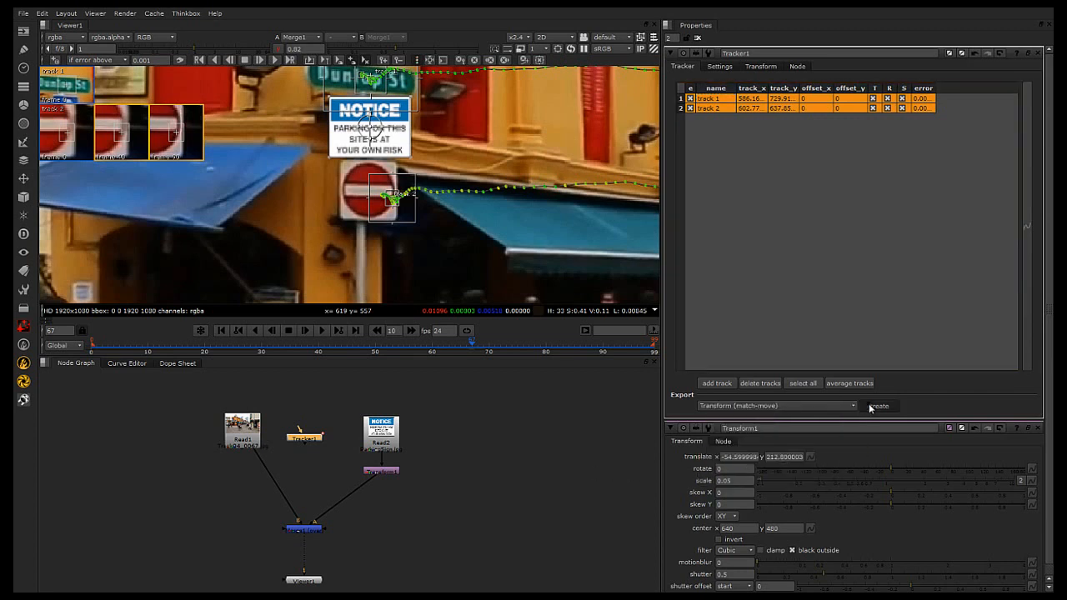
left_click_drag(350, 458, 325, 472)
scroll(337, 477, "up", 4)
scroll(337, 476, "down", 5)
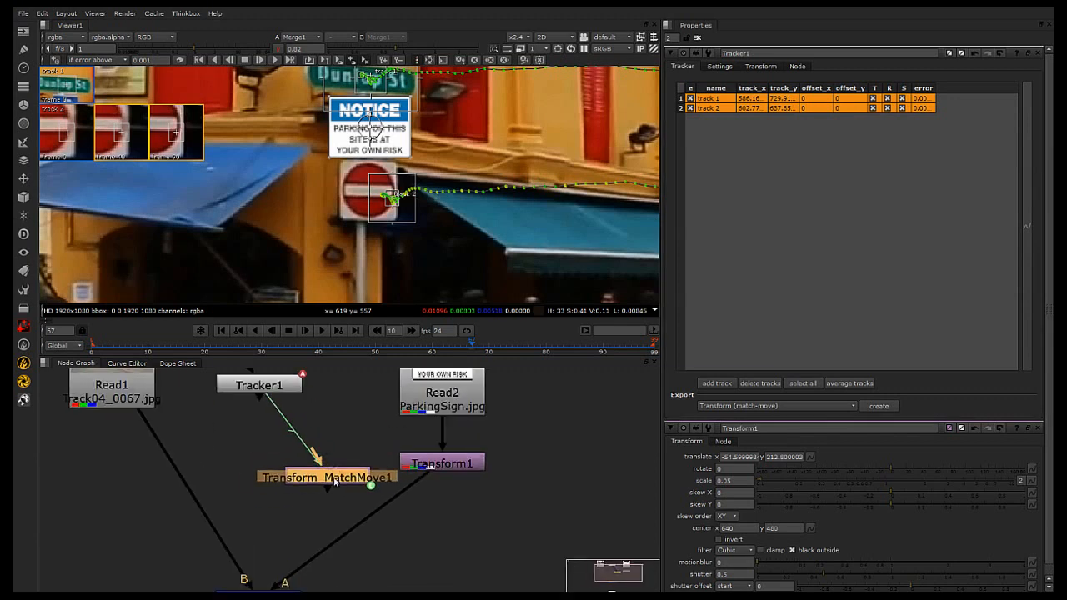
Open the properties of Transform_MatchMove1 and Tracker1 to examine how the exported node is linked to the tracker
scroll(336, 484, "up", 3)
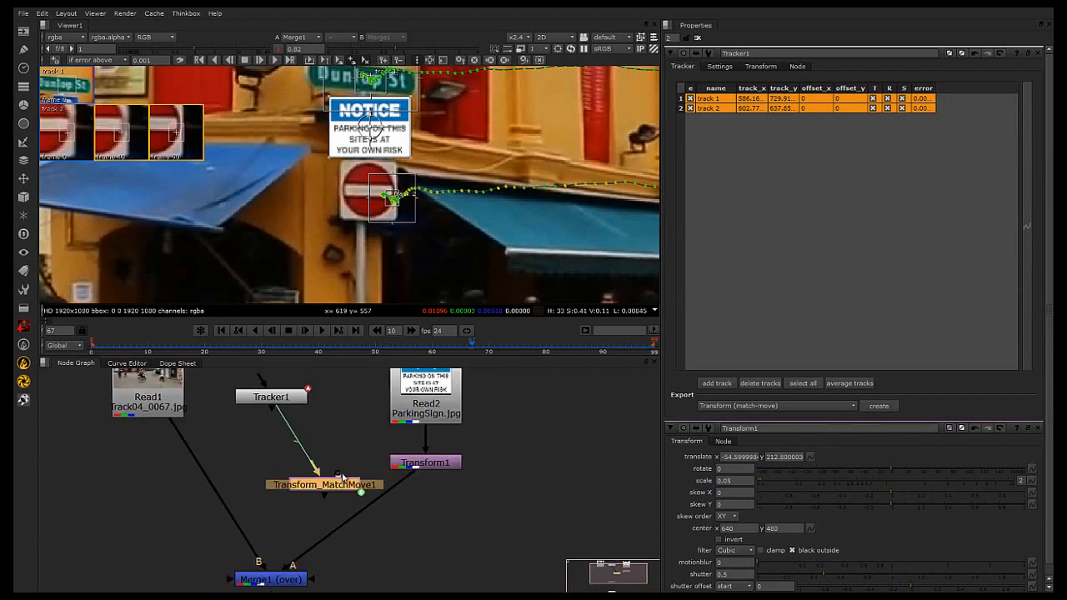
double_click(336, 475)
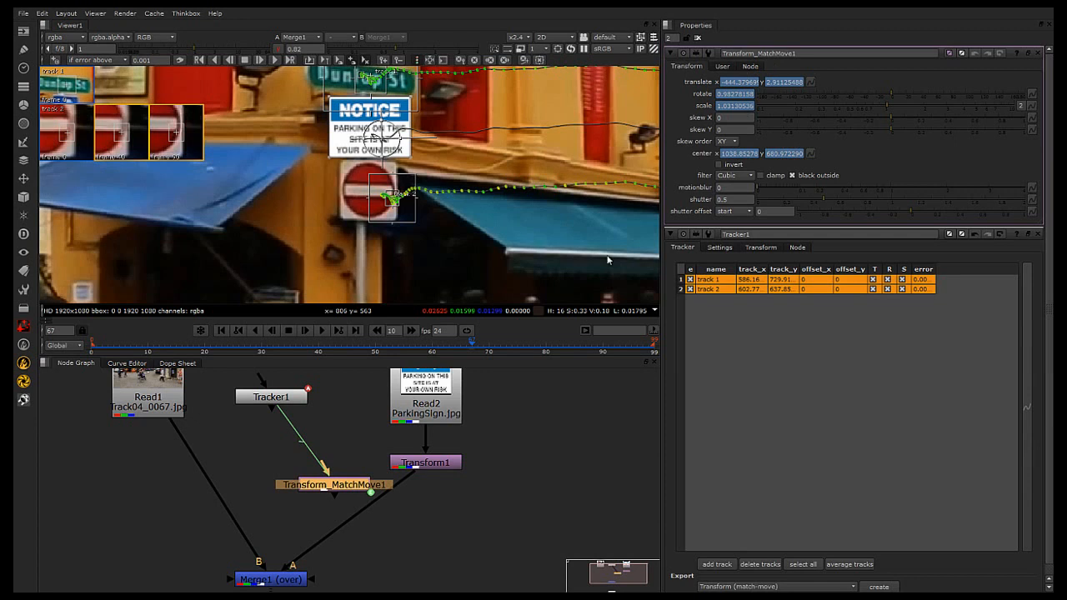
left_click_drag(326, 484, 317, 481)
left_click(272, 399)
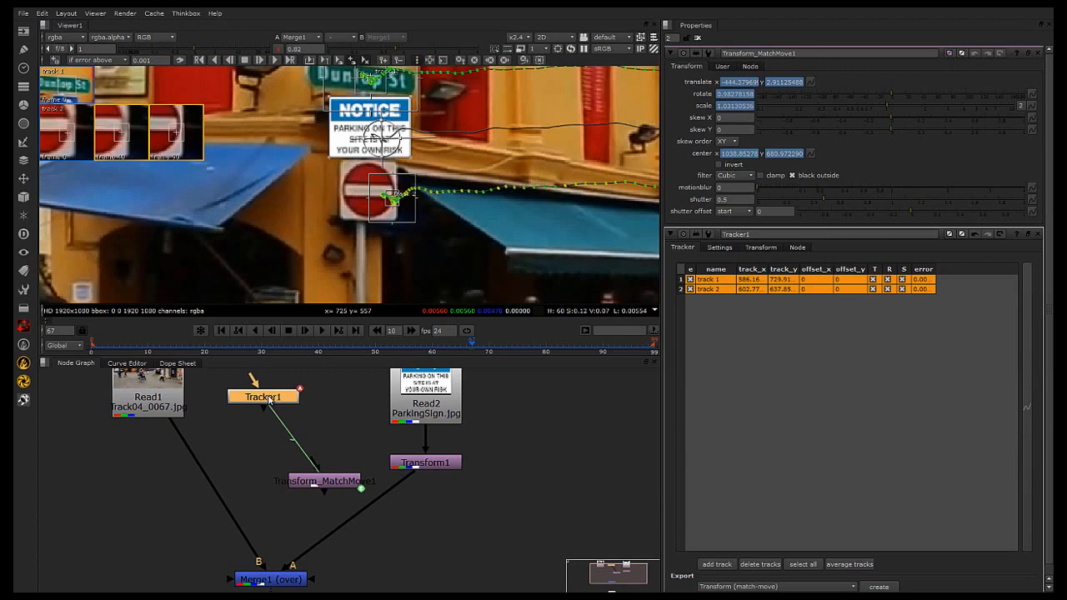
double_click(266, 398)
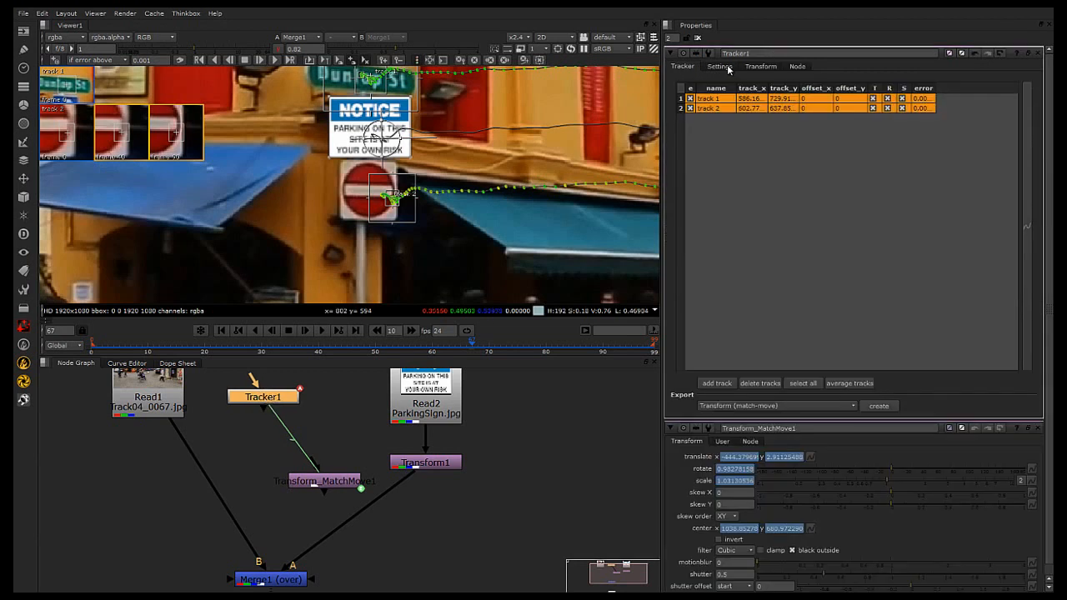
Delete the linked match-move node and export both tracks from Tracker1 as a Transform (match-move, baked) node
mouse_move(334, 481)
left_mouse_down()
mouse_move(323, 468)
mouse_move(328, 450)
mouse_move(326, 463)
left_mouse_up()
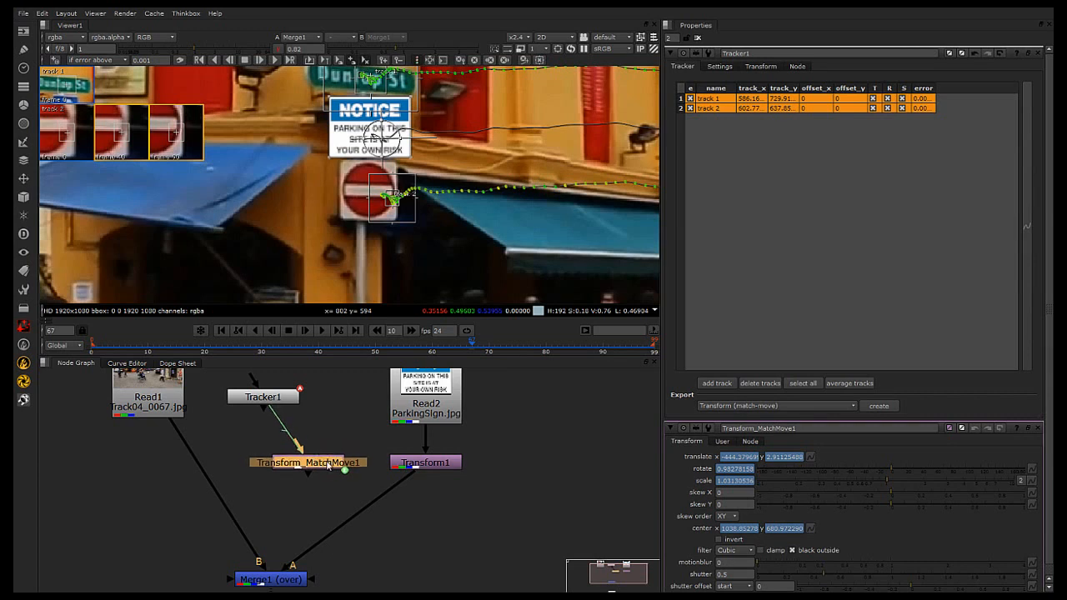
key("Delete")
left_click(272, 397)
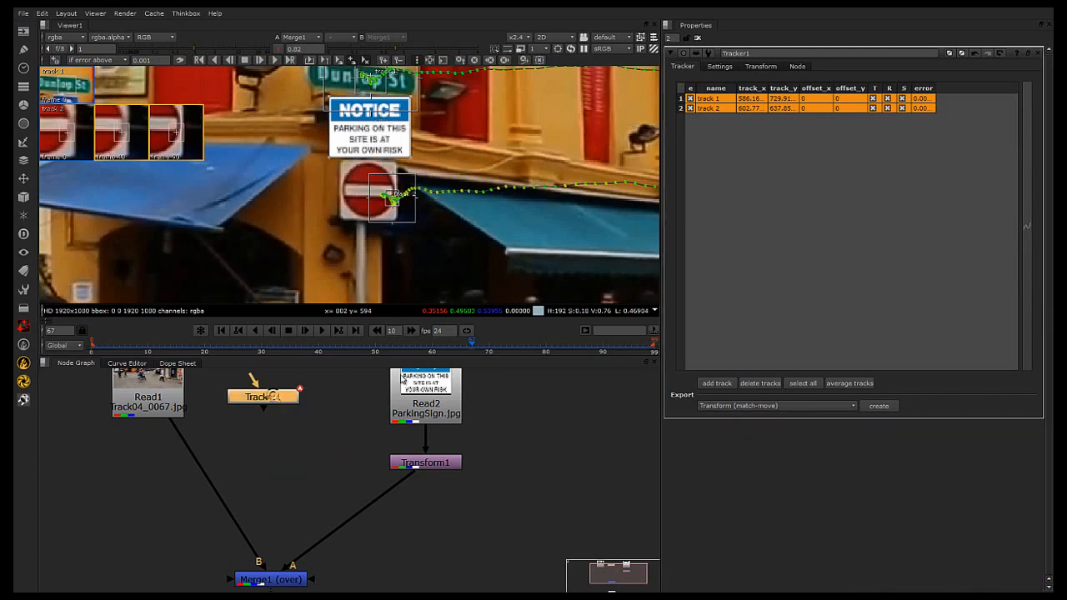
left_click(819, 406)
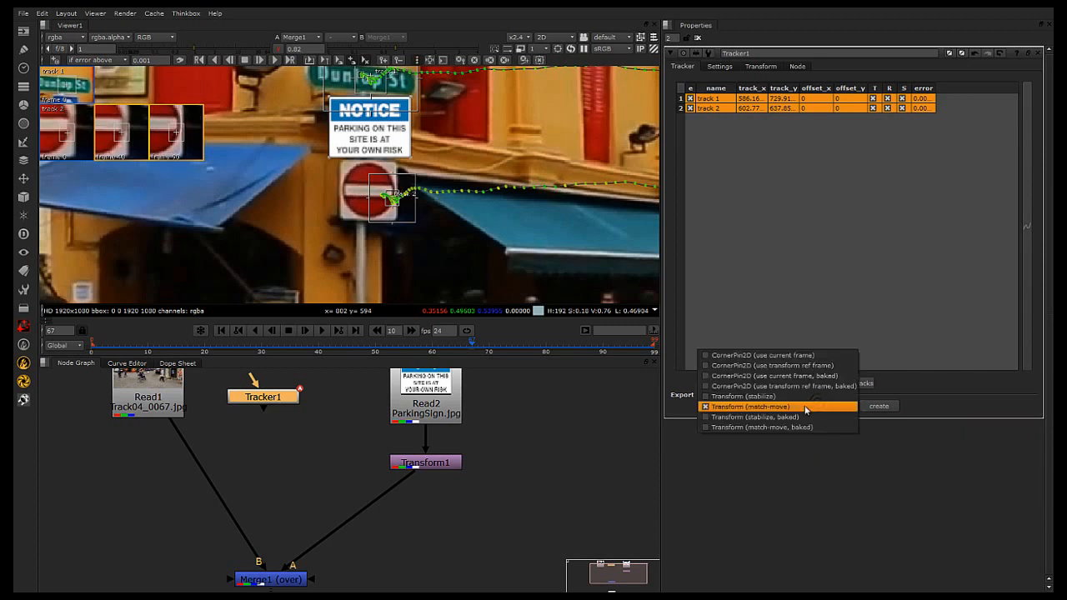
left_click(790, 427)
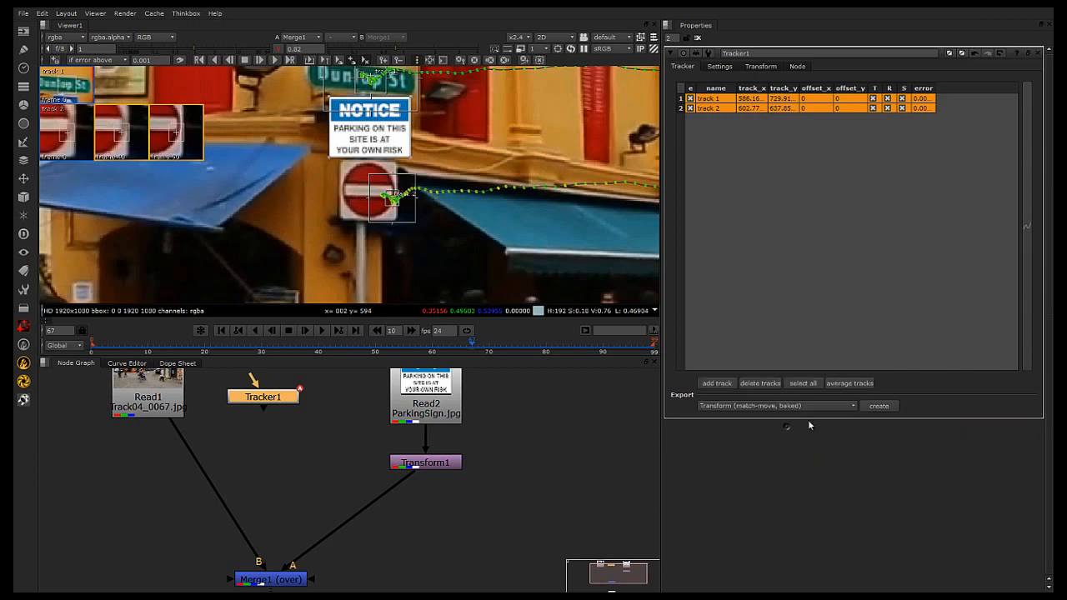
left_click(879, 406)
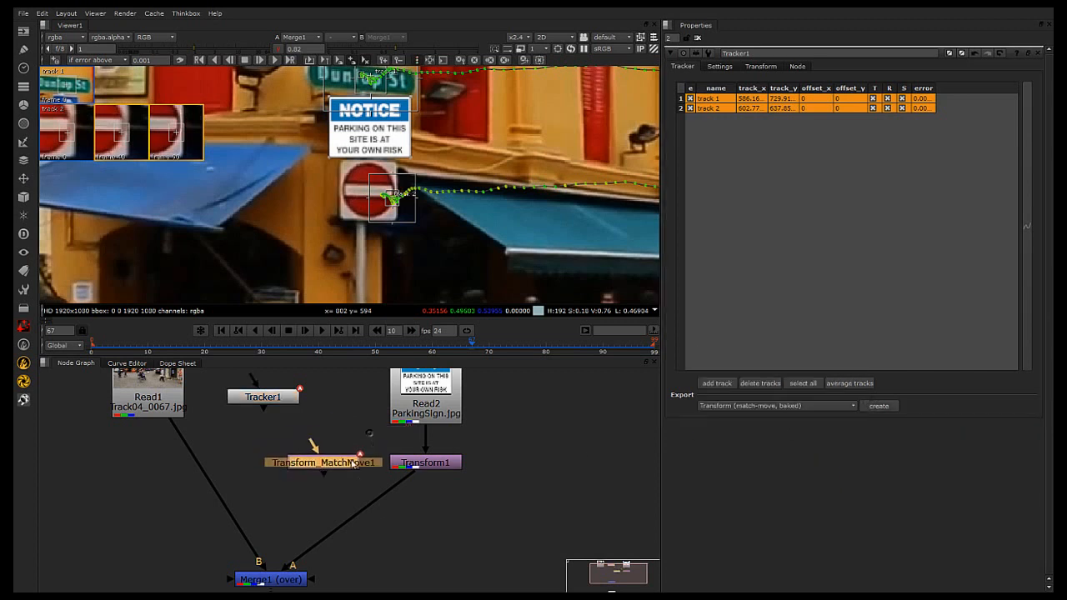
Open the baked match-move node's properties and insert the node between Transform1 and the A input of Merge1
double_click(336, 465)
left_click_drag(364, 464, 344, 460)
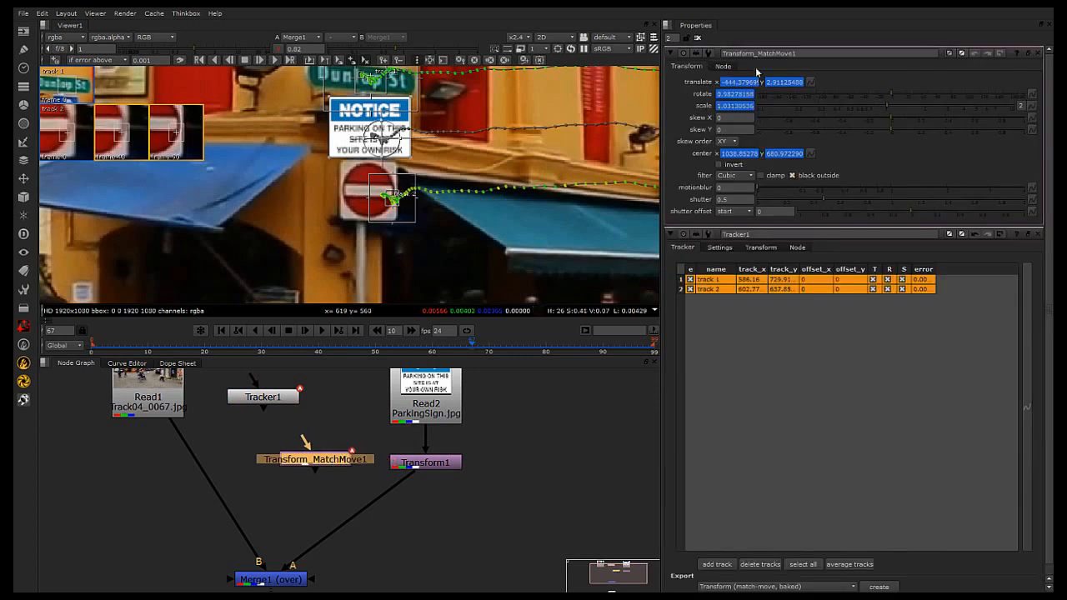
left_click_drag(338, 458, 325, 457)
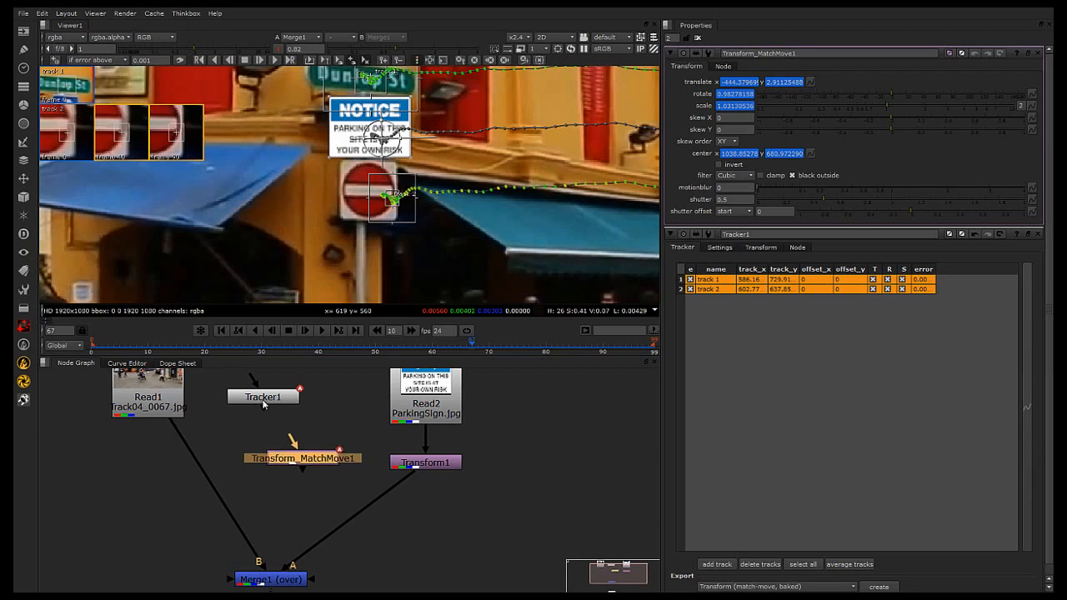
left_click_drag(263, 403, 257, 399)
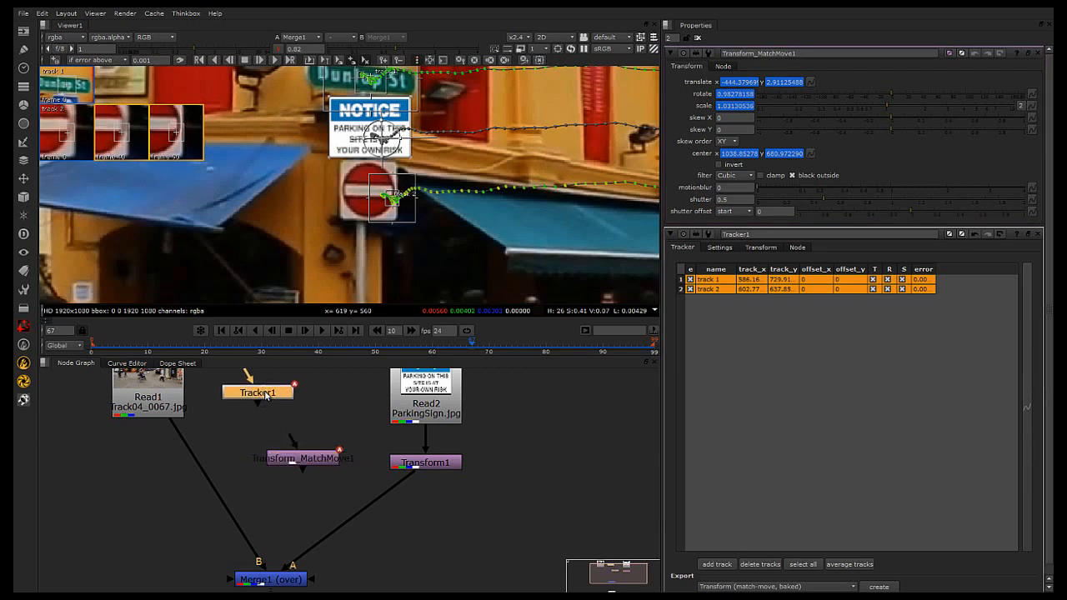
mouse_move(306, 450)
left_mouse_down()
mouse_move(301, 472)
mouse_move(306, 464)
left_mouse_up()
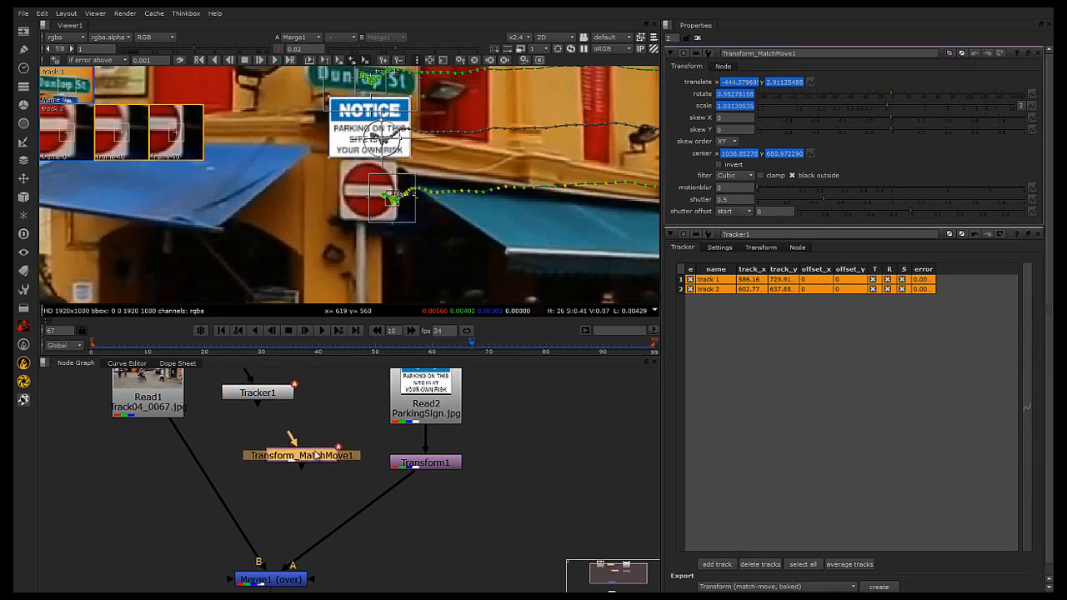
left_click(319, 477)
left_click(316, 457)
left_click_drag(318, 467, 443, 523)
Examine the parking sign's position in the full frame and toggle Transform1 off and on
scroll(463, 203, "down", 4)
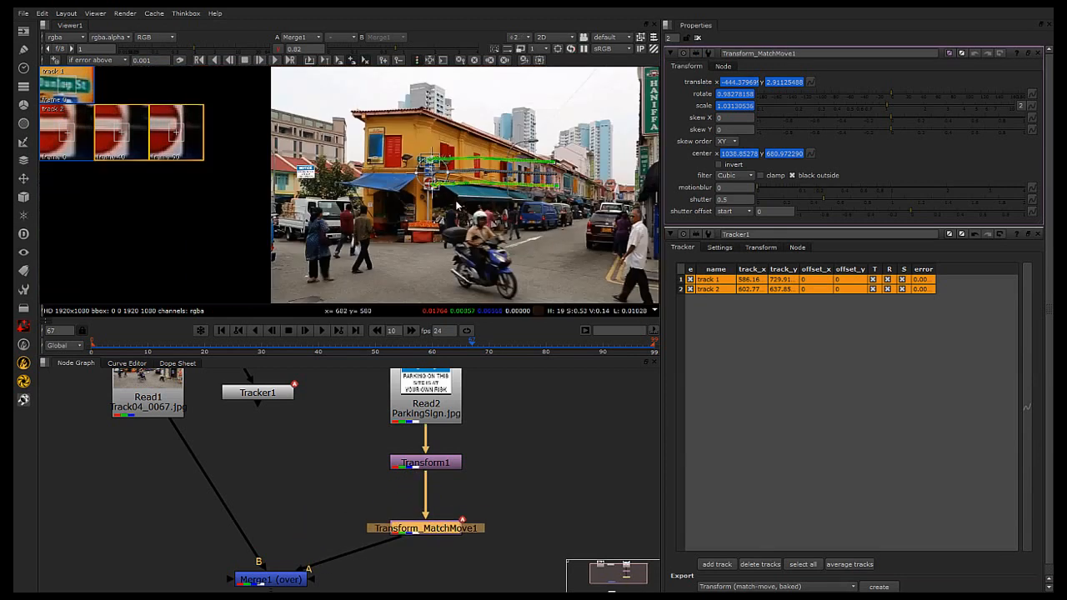
scroll(463, 204, "down", 2)
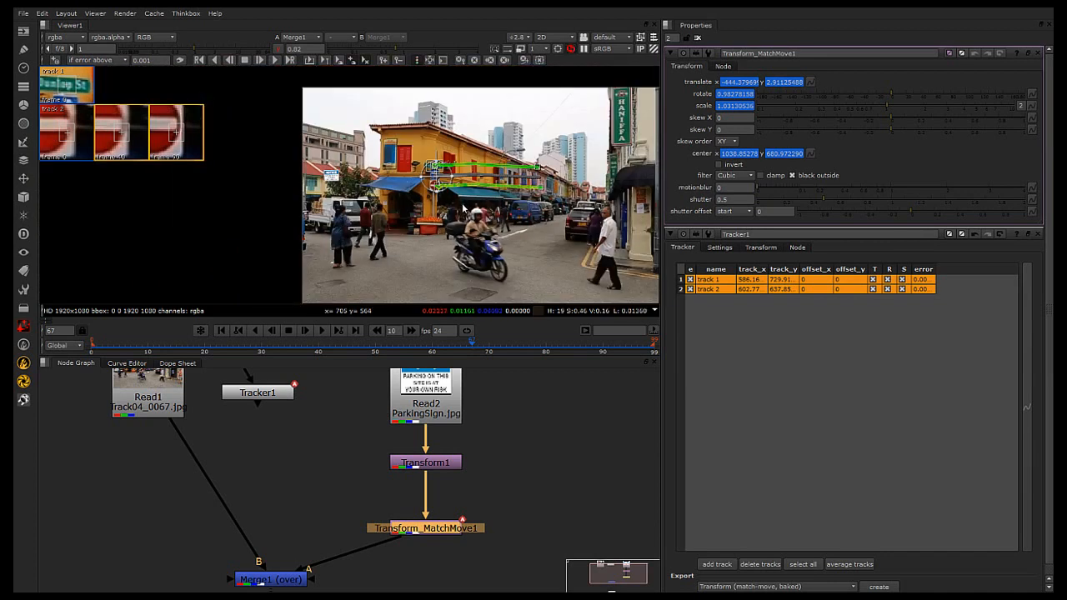
scroll(546, 208, "down", 1)
middle_click_drag(564, 249, 426, 200)
scroll(275, 96, "up", 5)
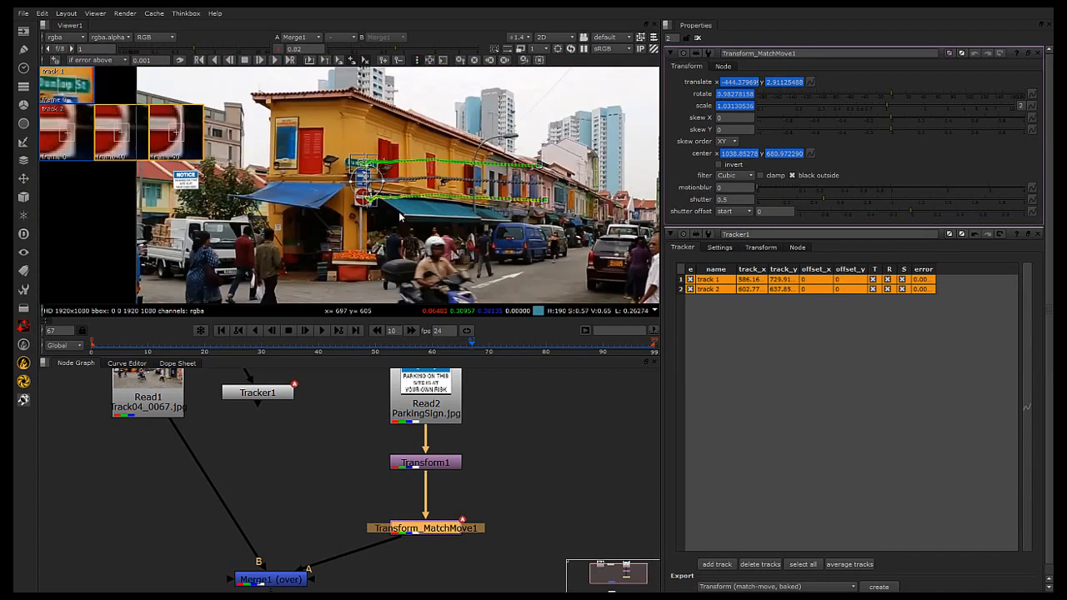
left_click(448, 462)
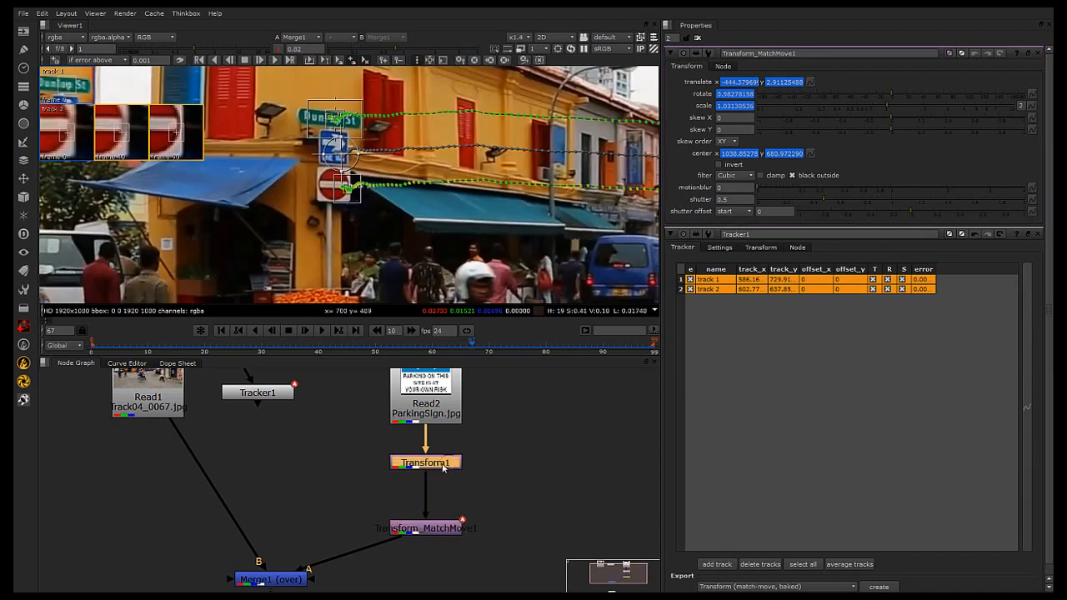
key("d")
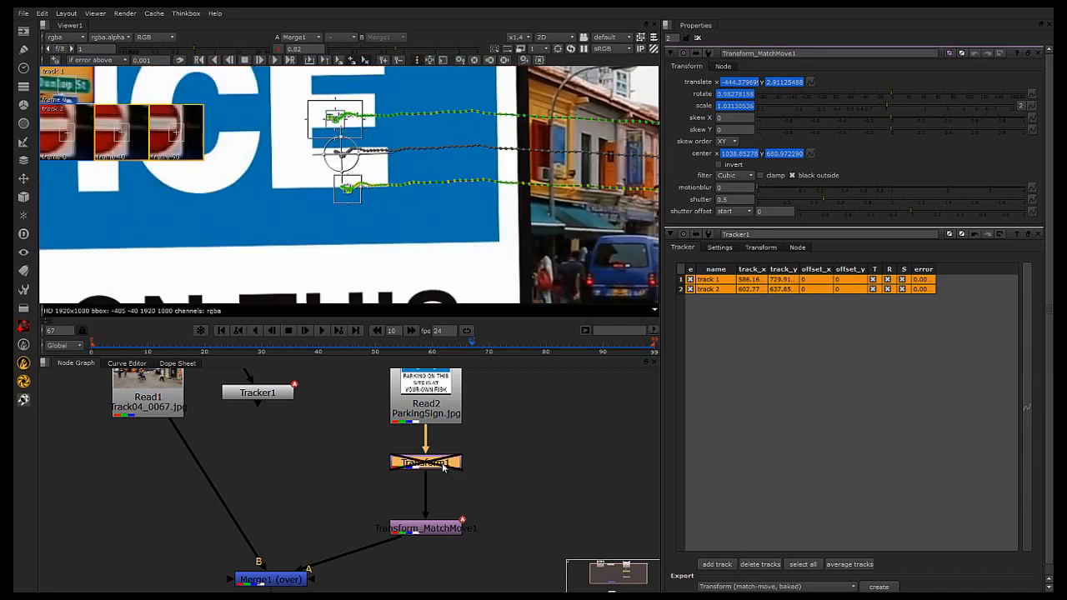
key("d")
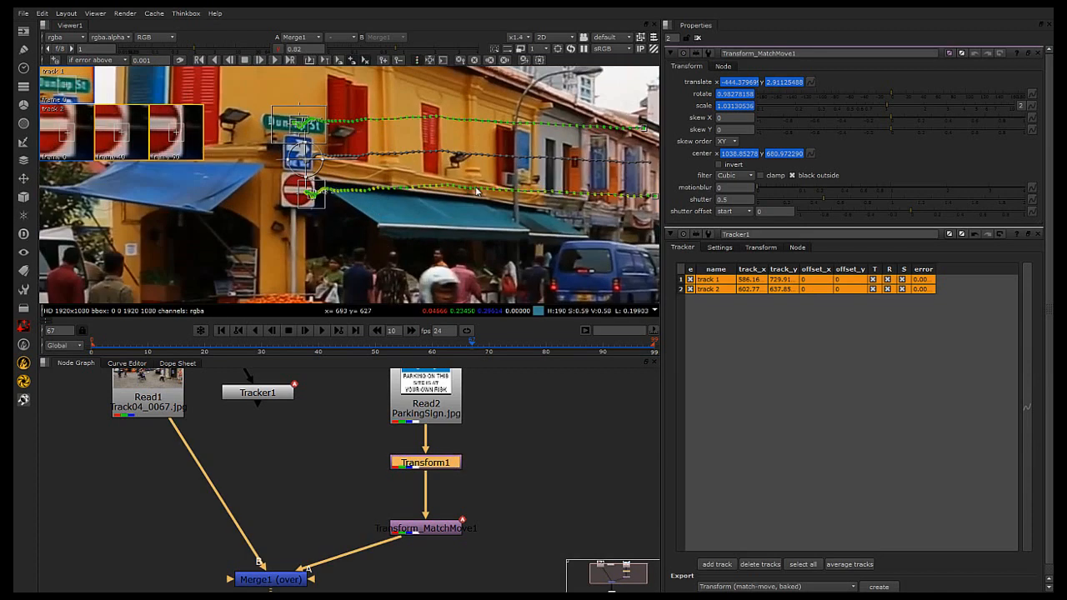
Set Transform1's scale to about 0.245 and move the parking sign over the street signs, at translate 376, 203
double_click(432, 468)
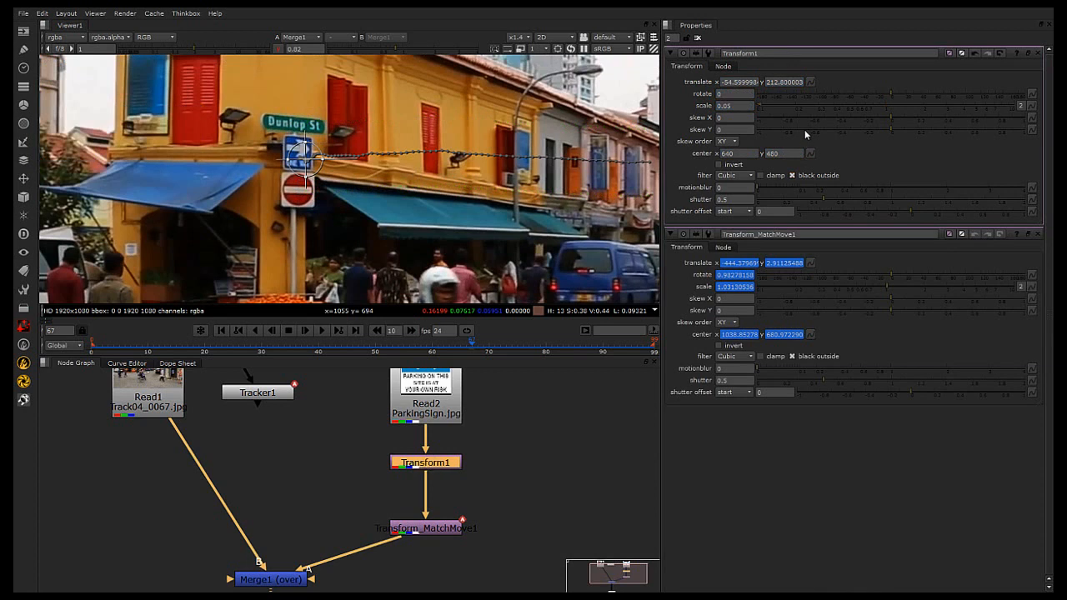
left_click_drag(762, 108, 807, 108)
scroll(267, 215, "down", 1)
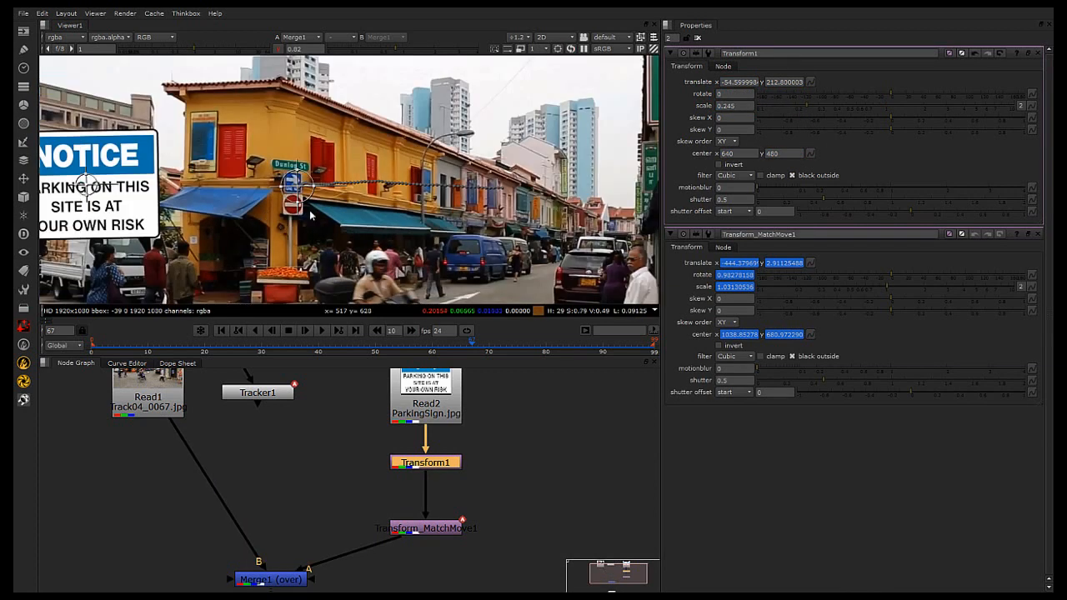
middle_click_drag(267, 215, 489, 206)
left_click_drag(312, 177, 572, 176)
scroll(571, 176, "up", 4)
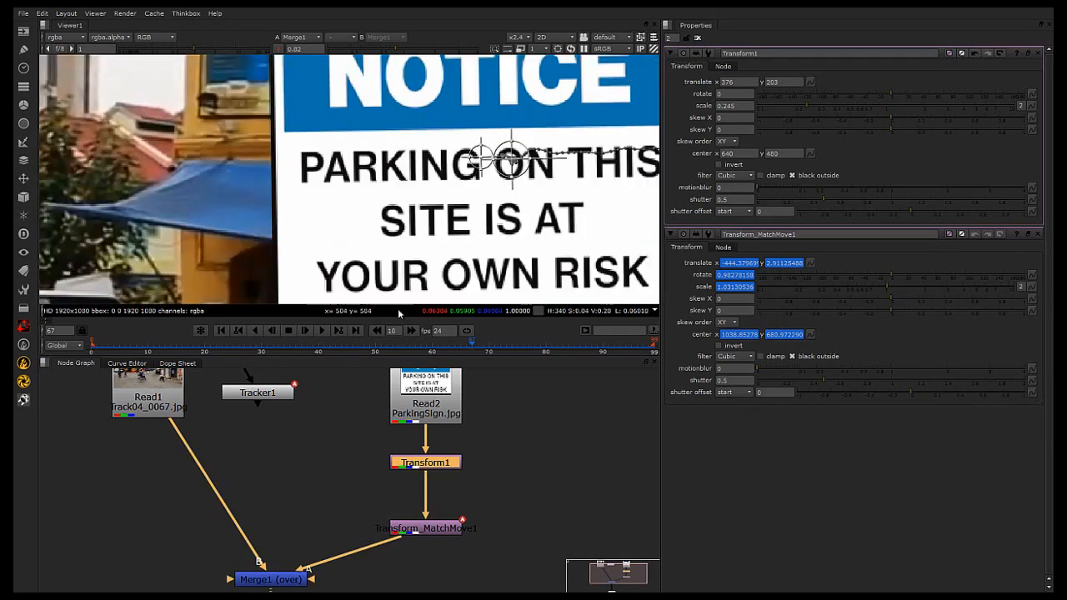
Check the reference frame in Tracker1's transform settings and go to frame 1, framing the parking sign
double_click(257, 392)
left_click(759, 66)
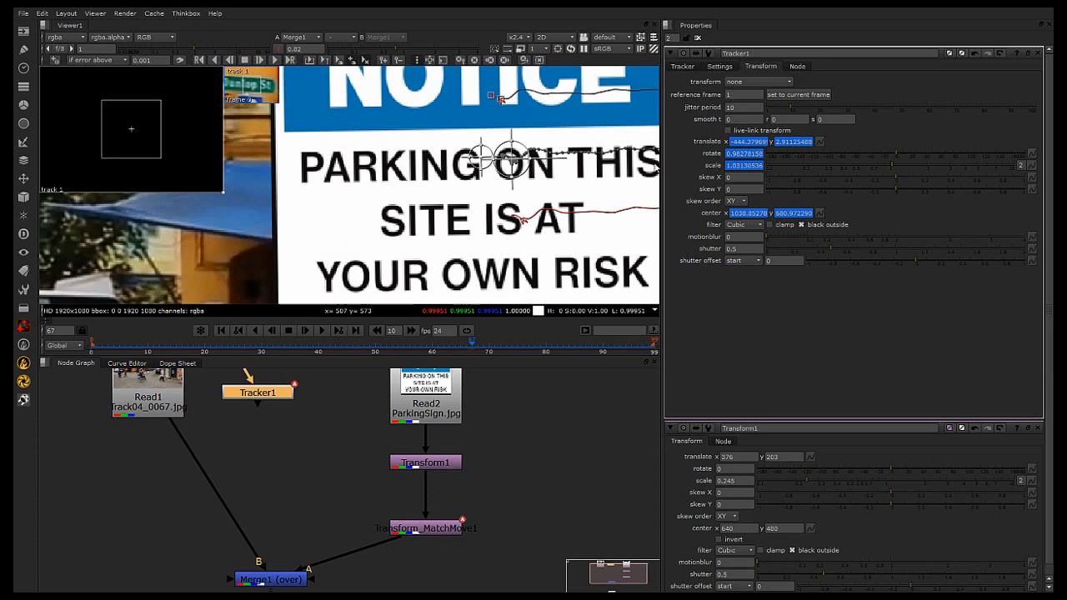
left_click_drag(302, 351, 98, 352)
scroll(471, 200, "down", 4)
middle_click_drag(586, 221, 352, 246)
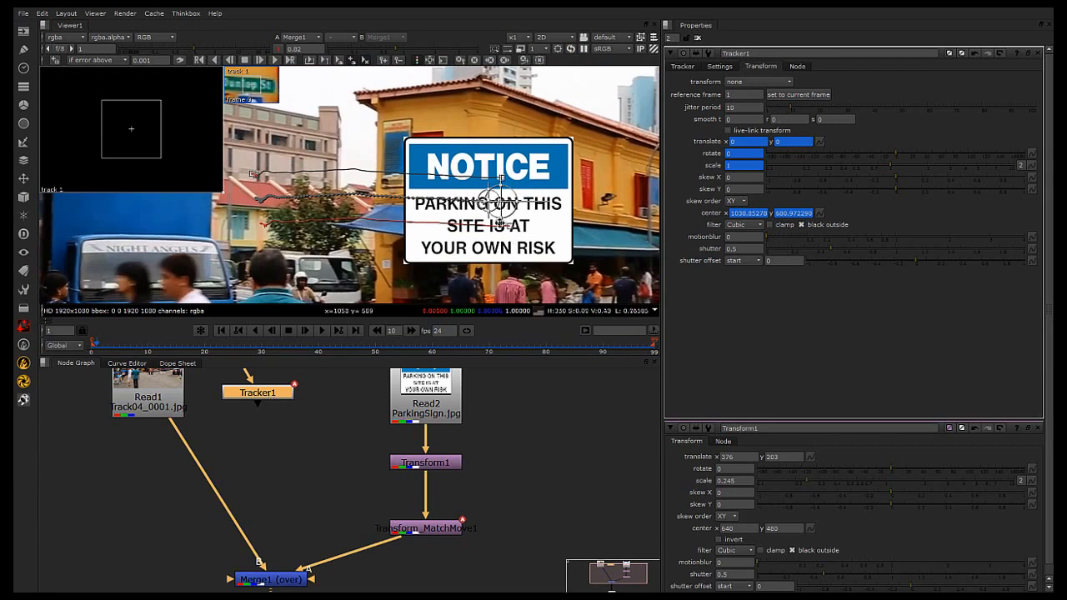
scroll(504, 209, "up", 3)
scroll(508, 223, "down", 3)
scroll(525, 241, "down", 2)
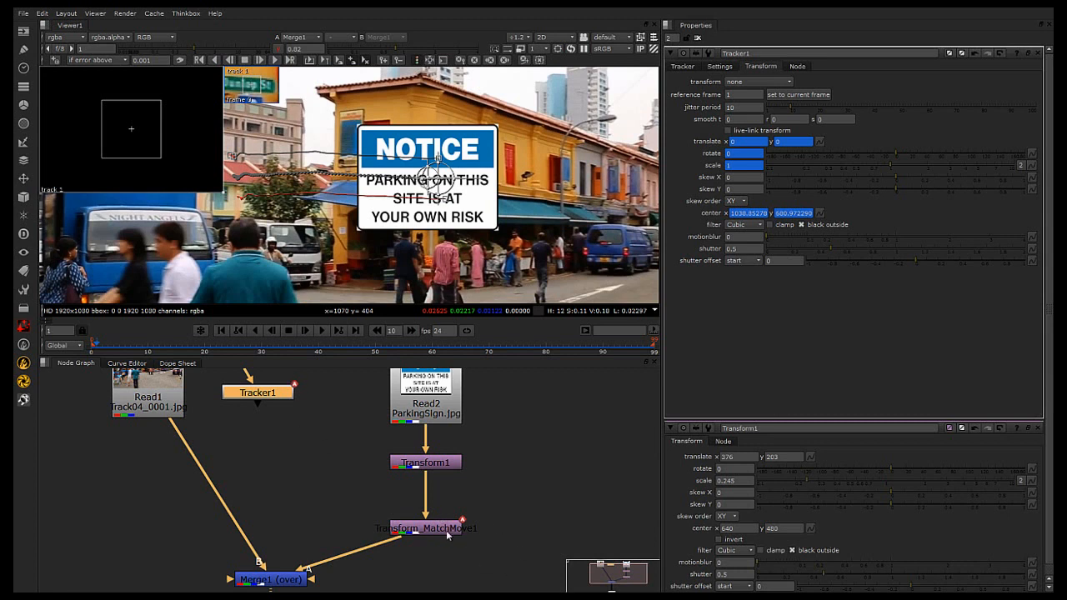
scroll(423, 157, "up", 2)
Try to move the parking sign, undo the move, and close Tracker1's properties
left_click_drag(432, 185, 479, 173)
key("ctrl+z")
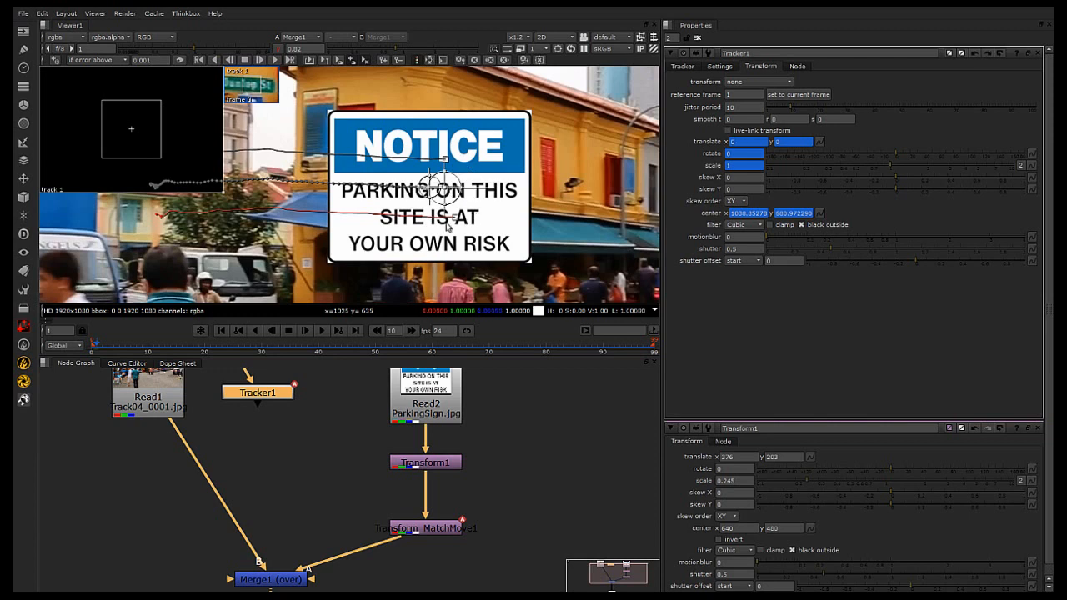
left_click(1039, 54)
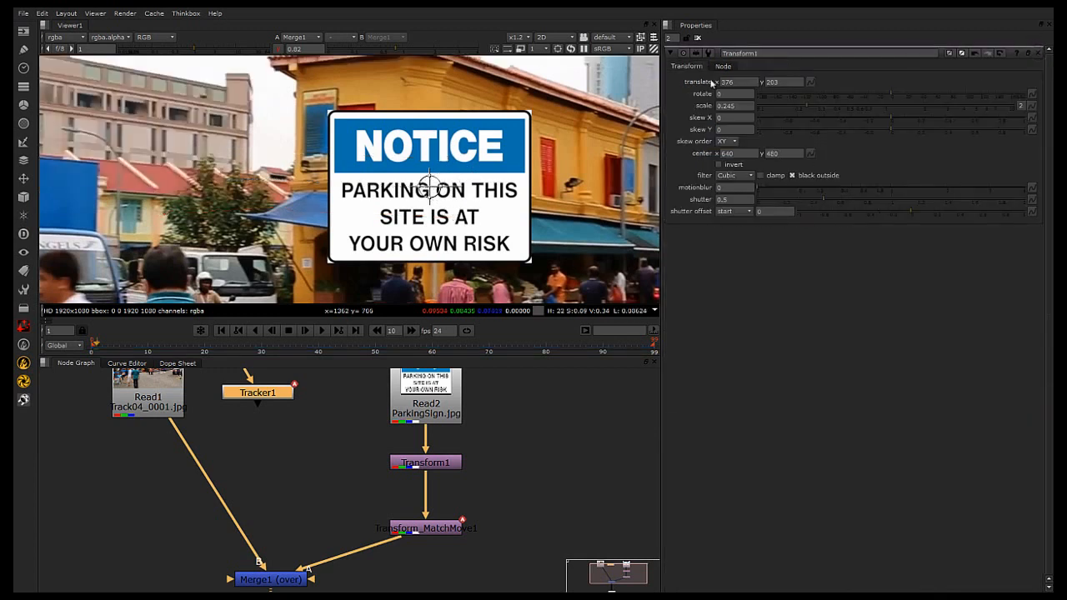
Fit the parking sign over the One Way sign, scaled to width 0.028 and height 0.049, at translate about 389.1, 208.9
left_click(427, 183)
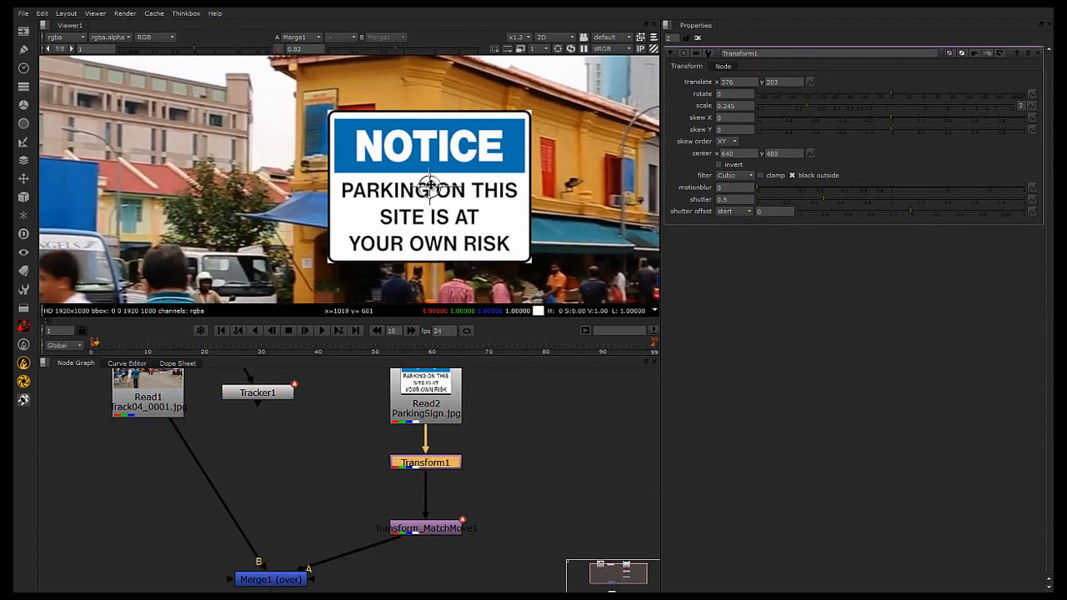
left_click_drag(427, 184, 471, 185)
left_click_drag(807, 108, 753, 107)
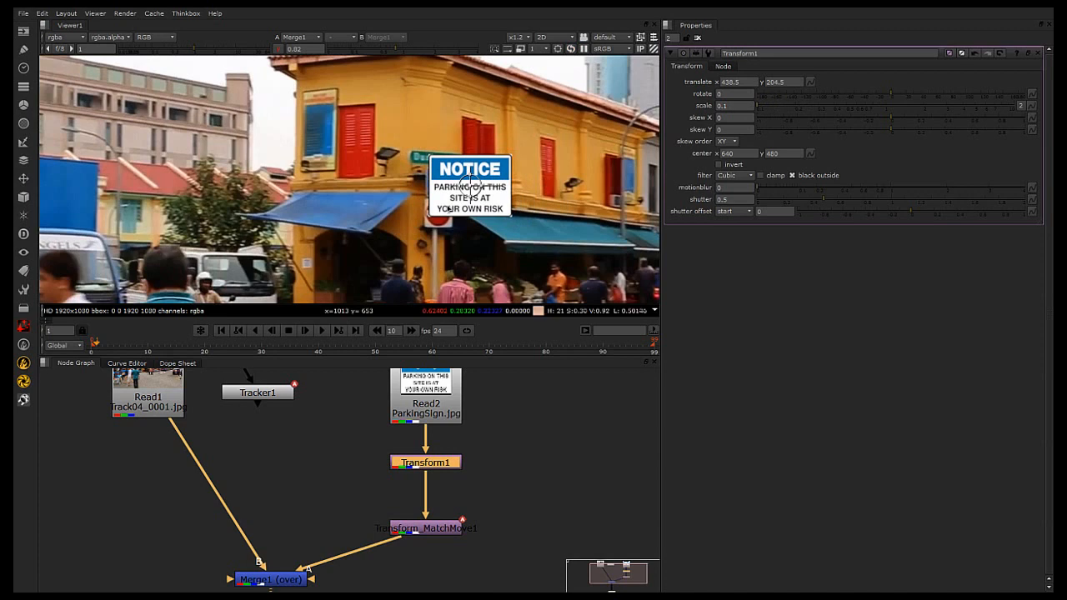
scroll(429, 210, "up", 3)
left_click_drag(406, 197, 352, 175)
scroll(396, 198, "up", 3)
scroll(358, 191, "up", 1)
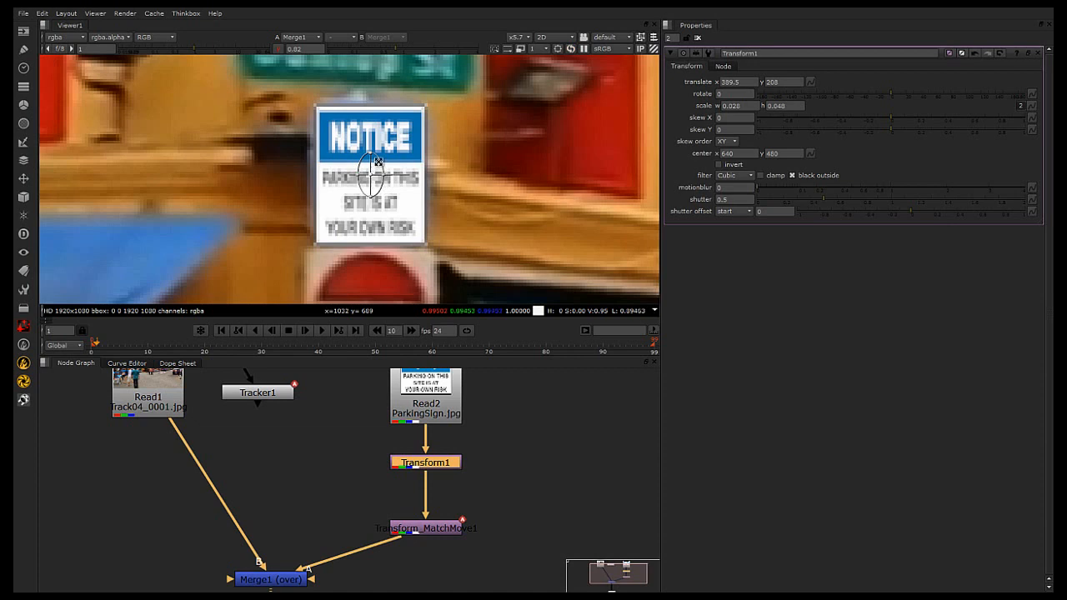
left_click_drag(370, 149, 373, 176)
scroll(380, 192, "down", 8)
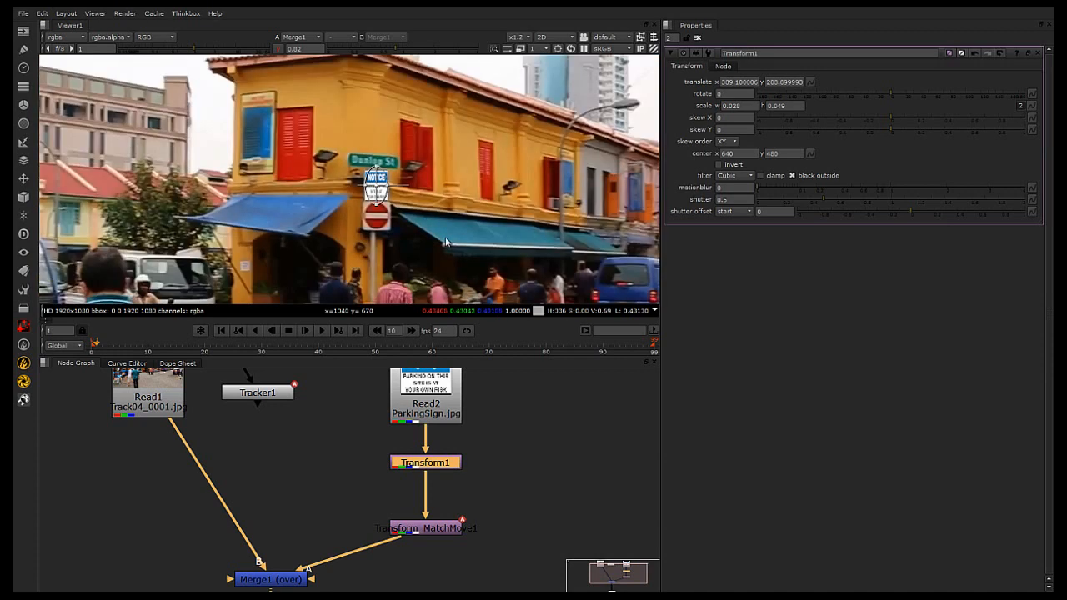
Collapse Transform1's properties and play the sequence to check how the parking sign follows the street signs
left_click(548, 444)
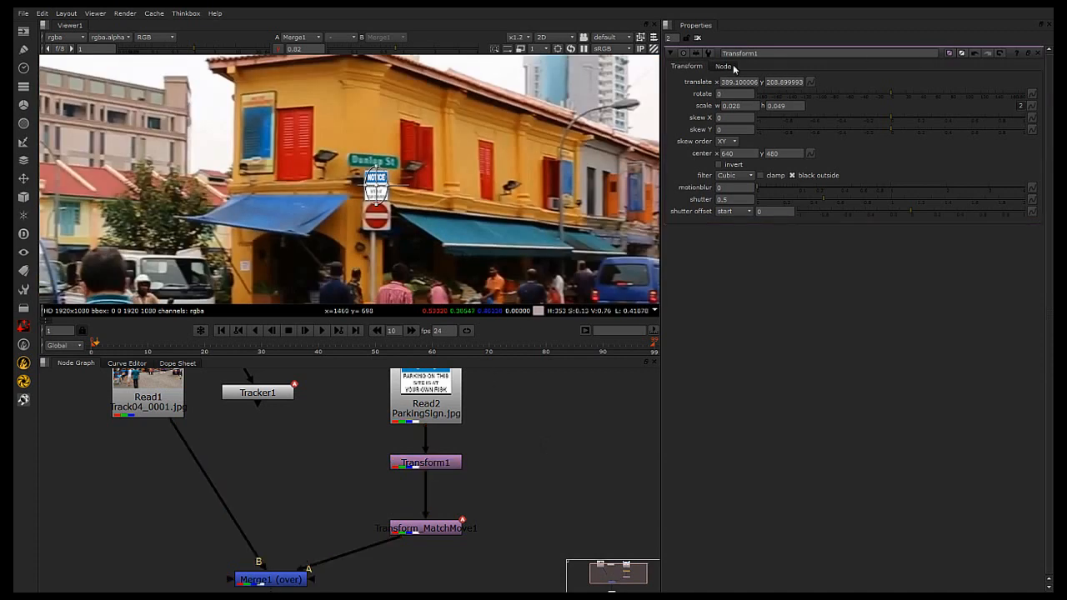
left_click(668, 54)
scroll(401, 211, "down", 4)
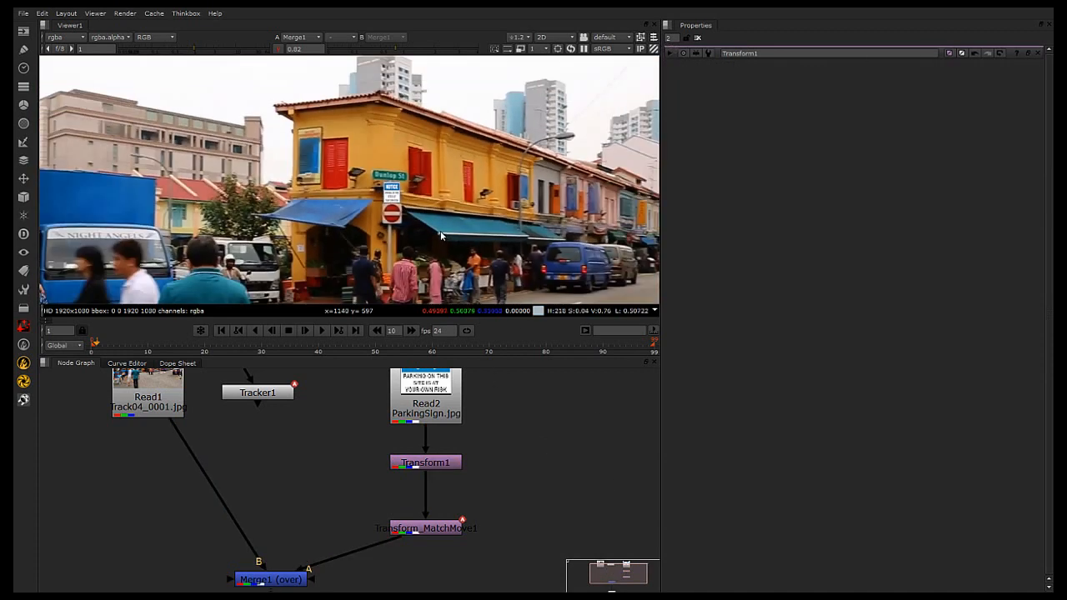
scroll(401, 212, "up", 3)
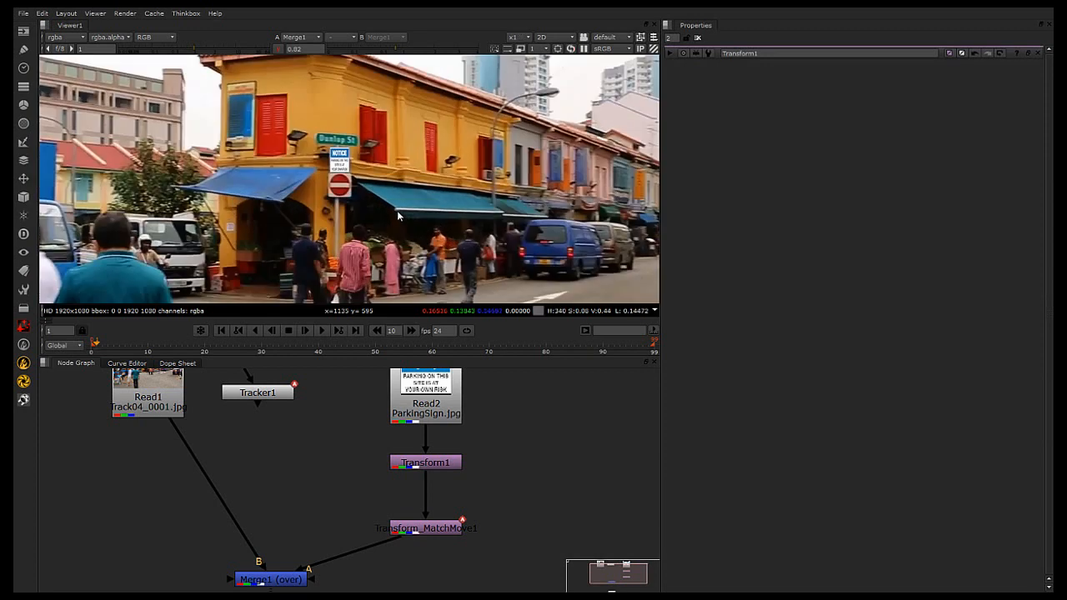
left_click(322, 330)
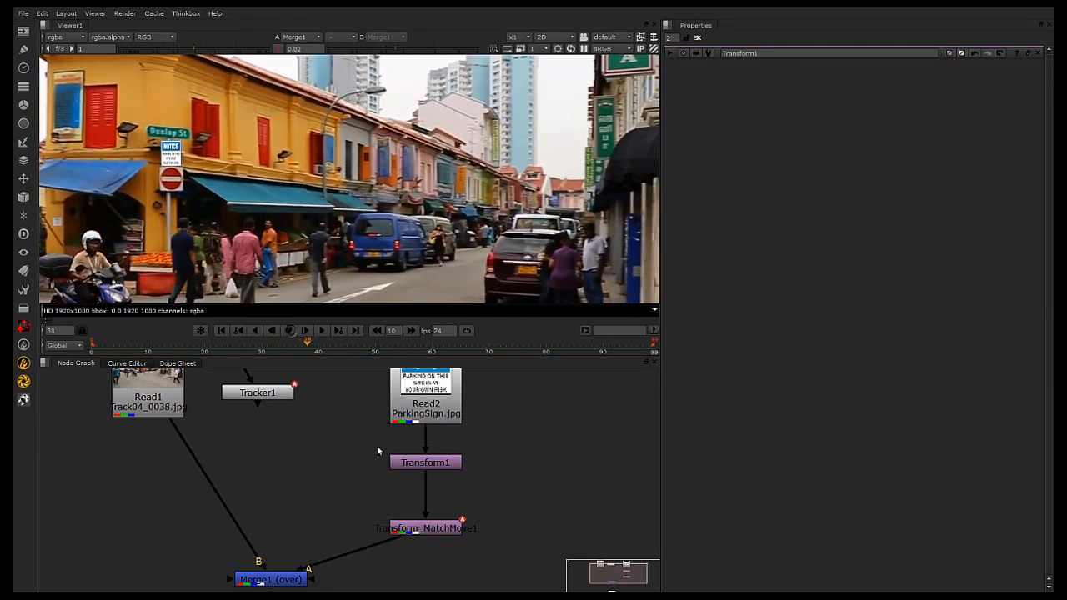
Move the Transform_MatchMove1 node closer beneath Transform1 in the node graph
scroll(287, 460, "down", 3)
scroll(283, 437, "up", 3)
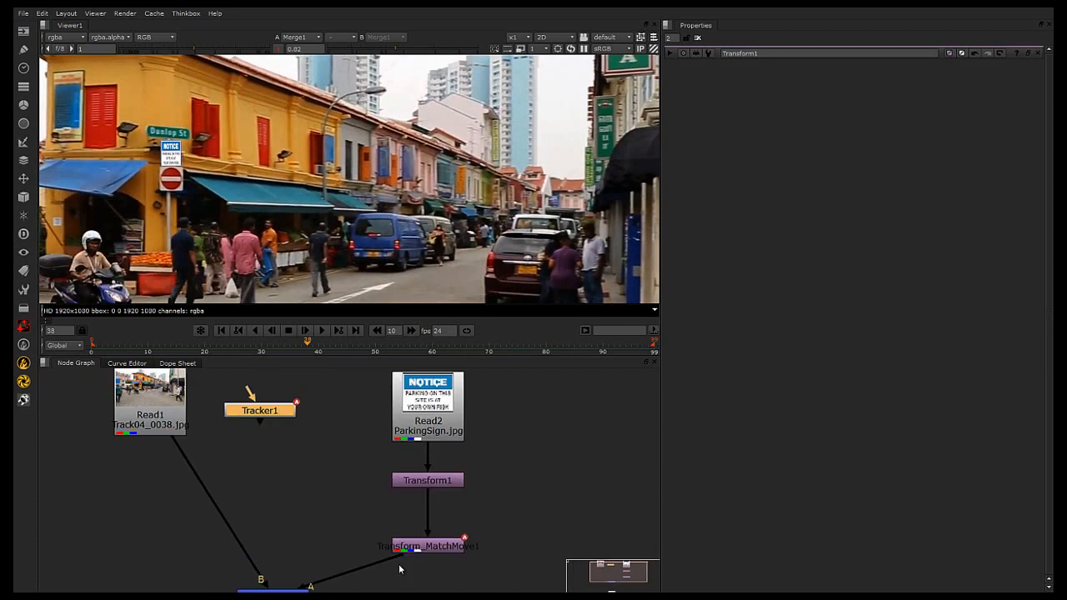
left_click_drag(442, 551, 444, 529)
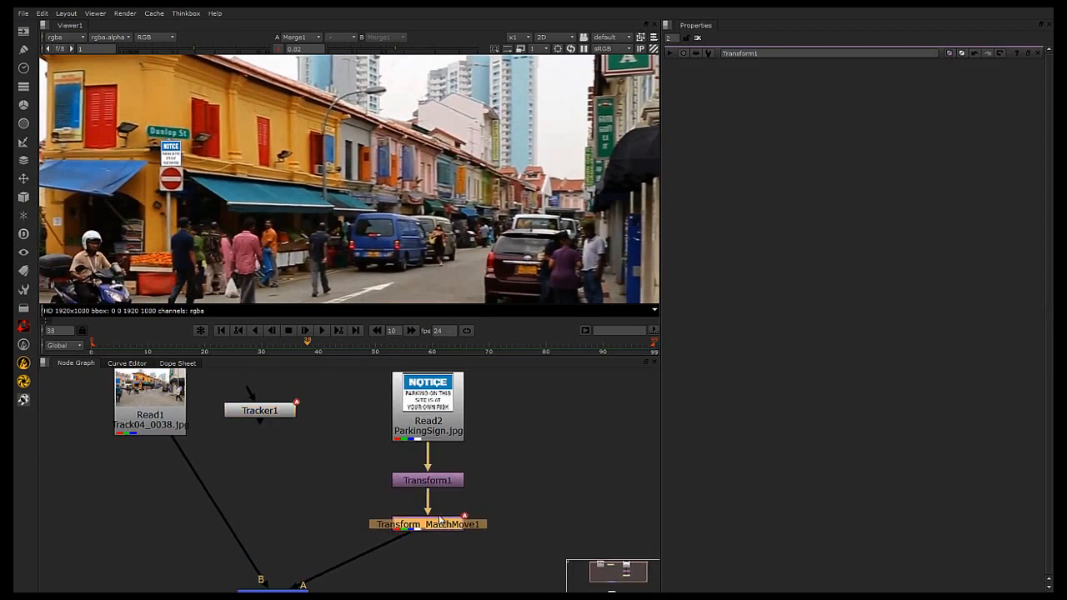
Move the Read2 and Transform1 nodes higher in the node graph, leaving more space above Transform_MatchMove1
scroll(441, 526, "down", 2)
middle_click_drag(426, 528, 422, 485)
scroll(420, 484, "up", 1)
scroll(337, 441, "up", 1)
middle_click_drag(337, 442, 341, 474)
scroll(340, 472, "down", 1)
scroll(388, 480, "up", 2)
middle_click_drag(400, 442, 401, 524)
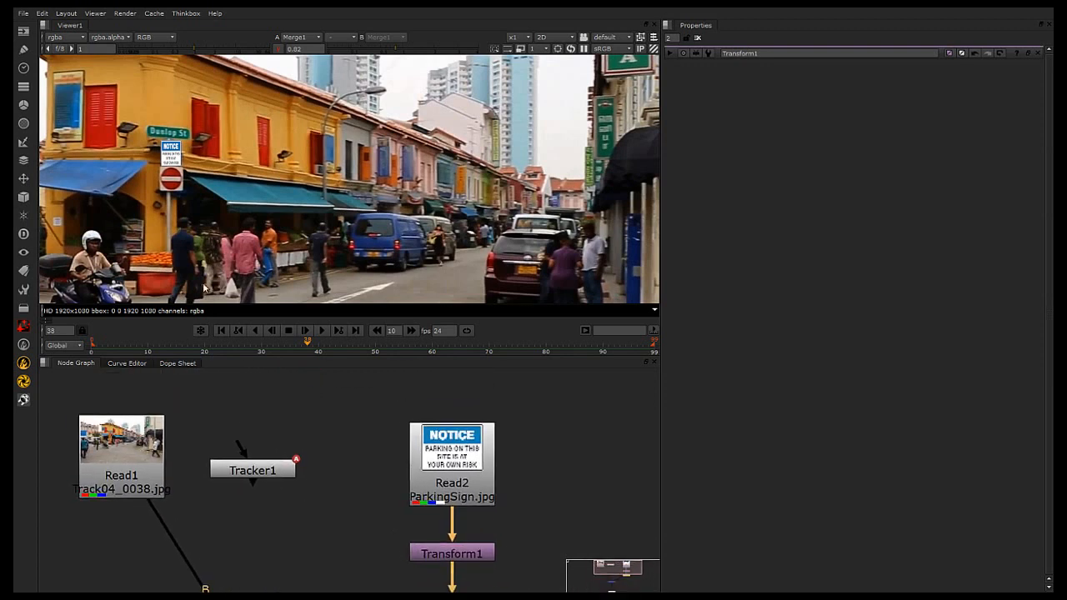
scroll(125, 173, "up", 3)
middle_click_drag(125, 174, 123, 151)
left_click_drag(459, 435, 461, 370)
left_click_drag(470, 558, 473, 474)
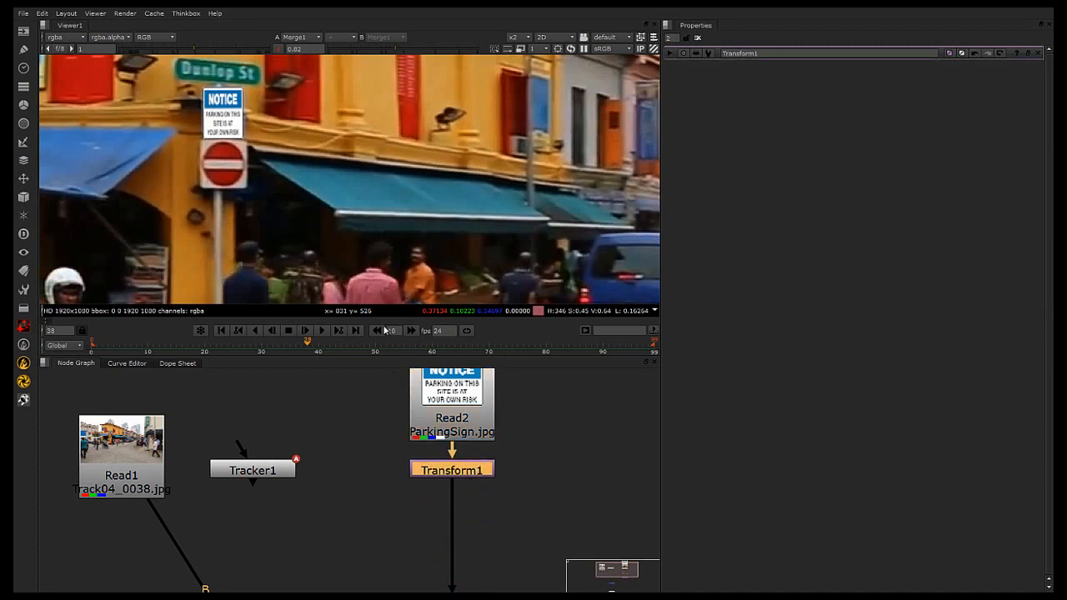
Delete the Transform1 node, leaving the ParkingSign image feeding the match-move transform directly
scroll(258, 161, "up", 3)
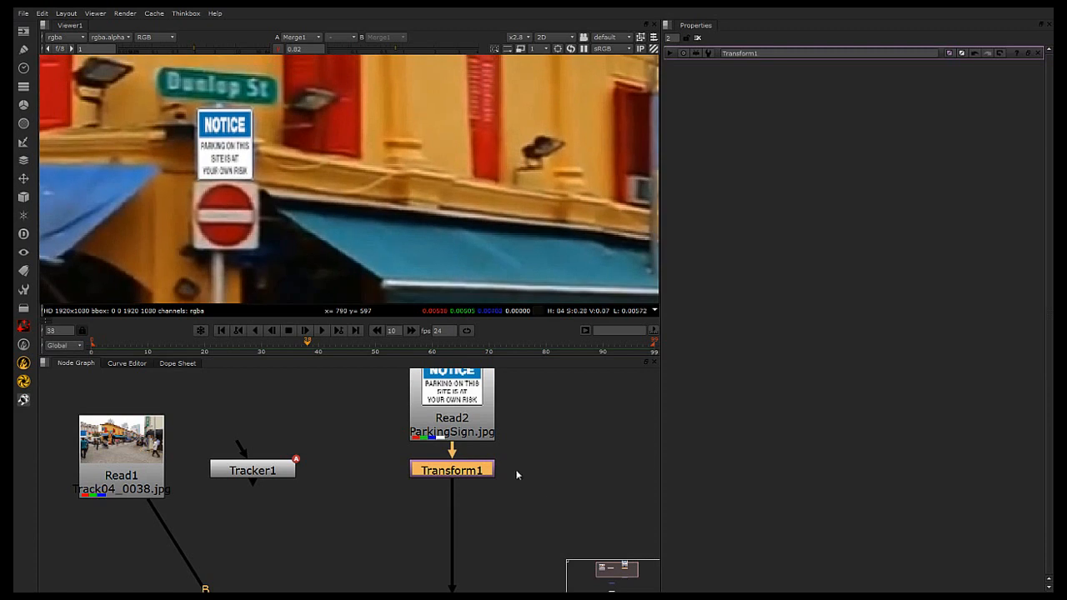
left_click_drag(473, 472, 473, 493)
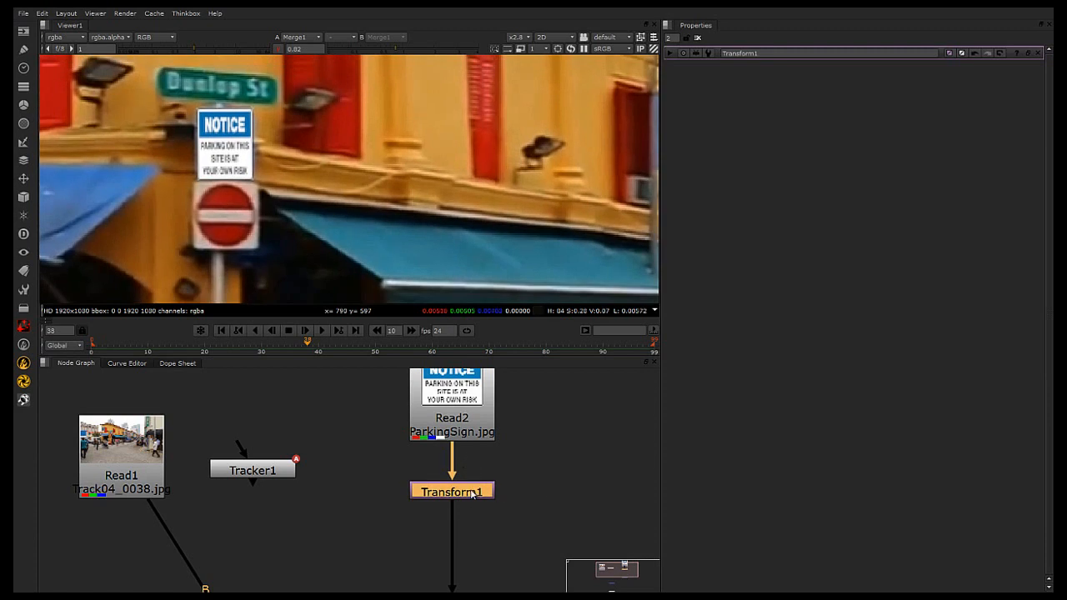
key("Delete")
scroll(325, 198, "down", 5)
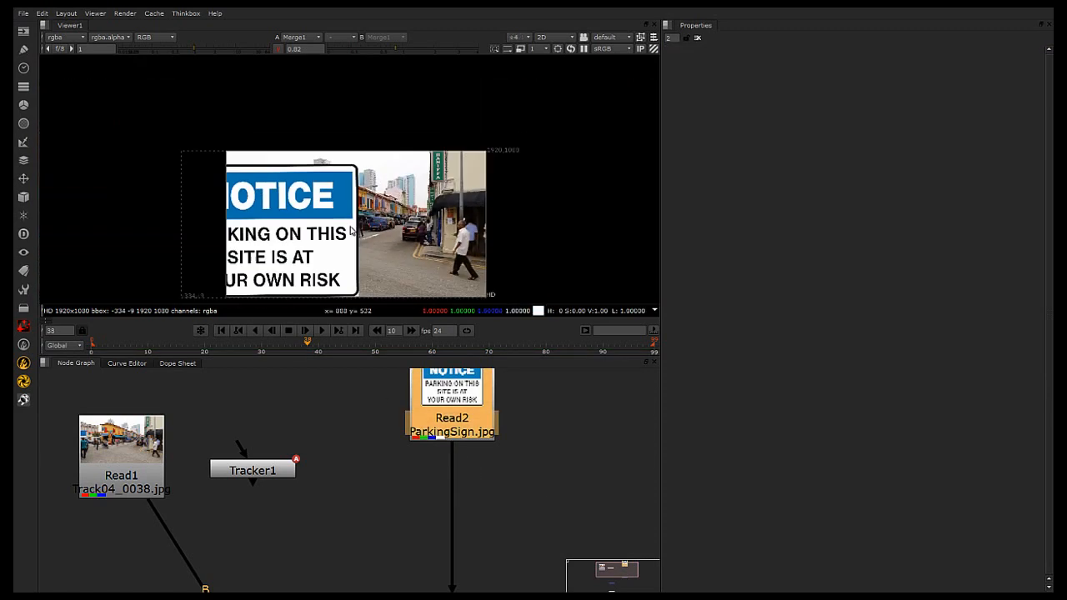
Insert a CornerPin node between Read2 and Transform_MatchMove1
key("Tab")
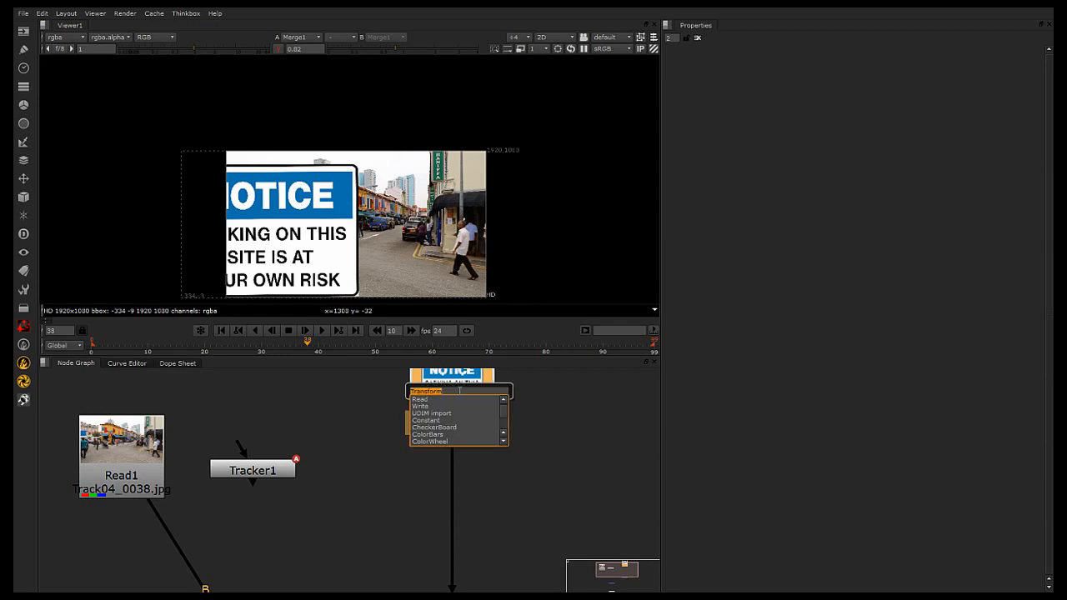
type("corn")
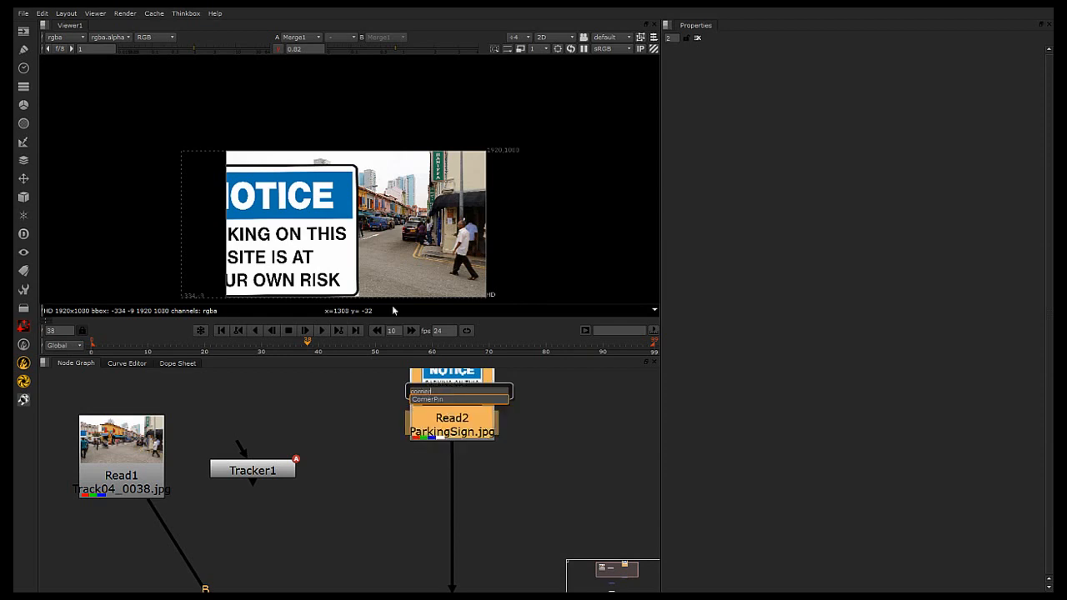
type("er")
key("Return")
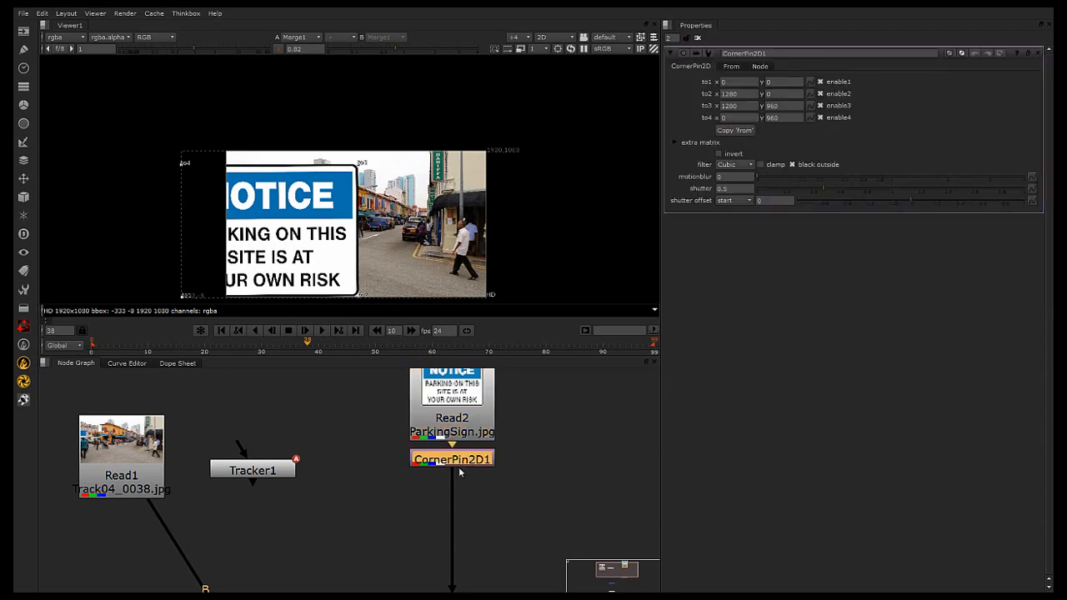
Pull the parking sign's corner pins roughly toward the street signs, placing to3 at about 1047, 709.5
scroll(350, 133, "down", 2)
scroll(307, 184, "up", 2)
middle_click_drag(351, 168, 360, 151)
scroll(367, 172, "up", 1)
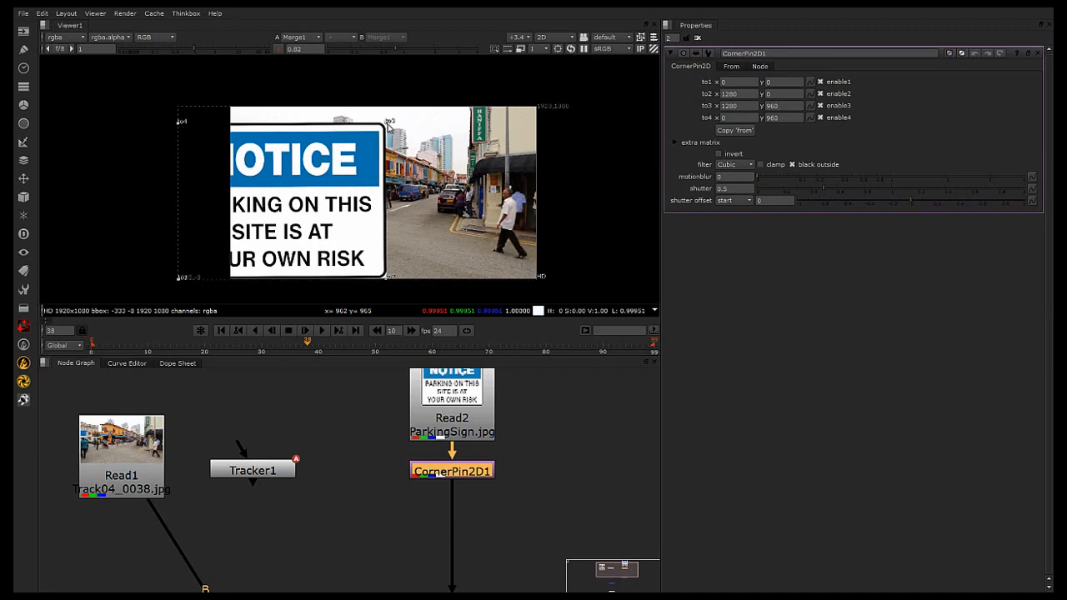
left_click_drag(388, 122, 340, 175)
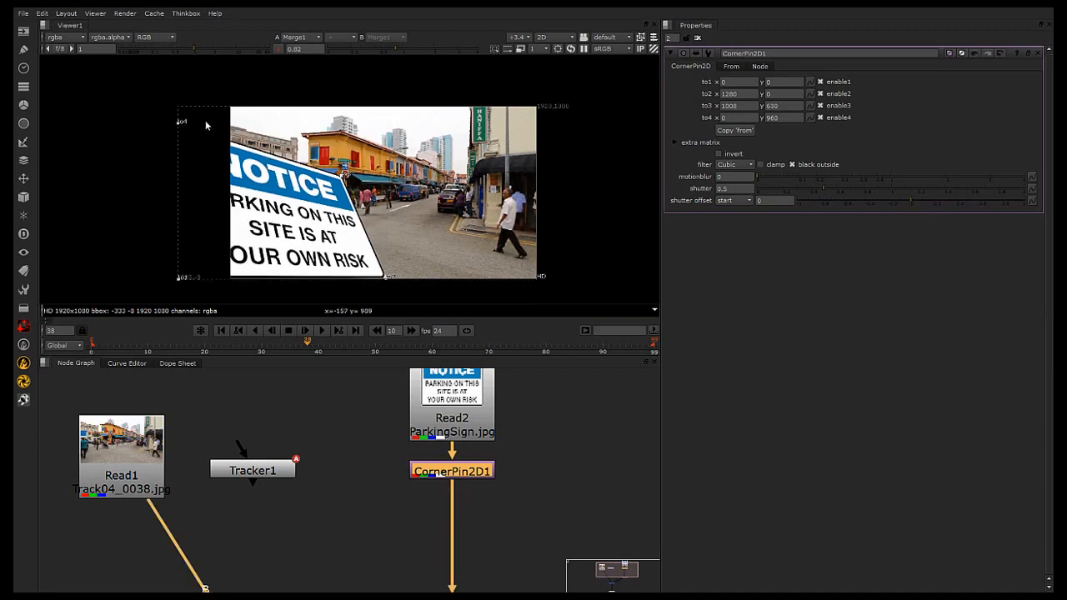
left_click_drag(178, 125, 327, 175)
left_click_drag(188, 278, 406, 120)
scroll(395, 179, "up", 7)
scroll(384, 222, "up", 2)
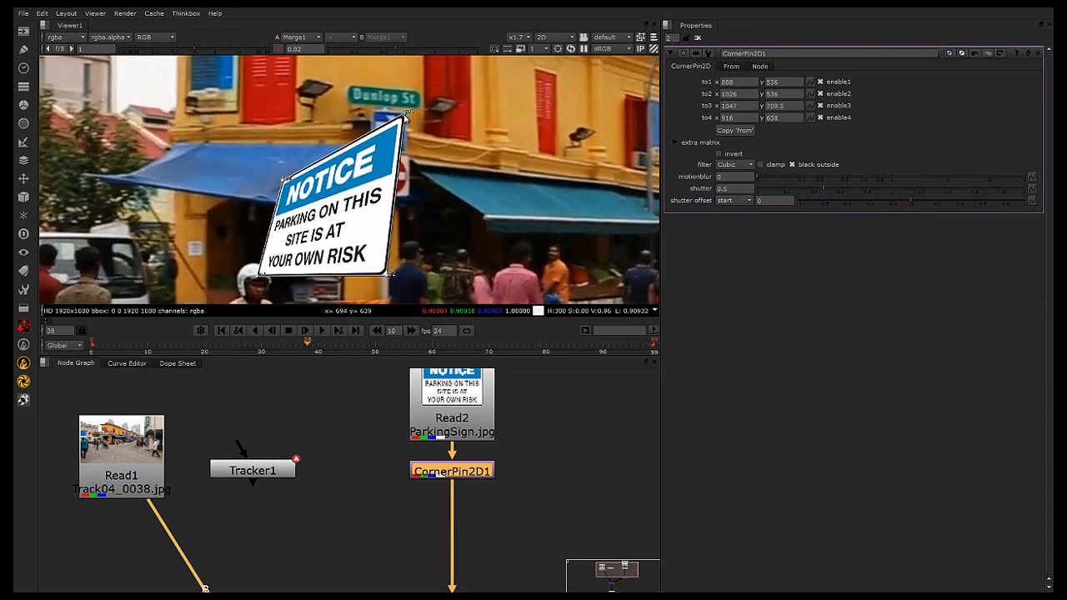
Fit the corners over the One Way sign, with to1 about 1012.4, 670.2, to2 about 1050, 664 and to4 about 1013.5, 713
left_click_drag(285, 178, 377, 109)
left_click_drag(262, 281, 408, 156)
scroll(404, 165, "up", 5)
middle_click_drag(372, 242, 384, 305)
left_click_drag(311, 245, 341, 185)
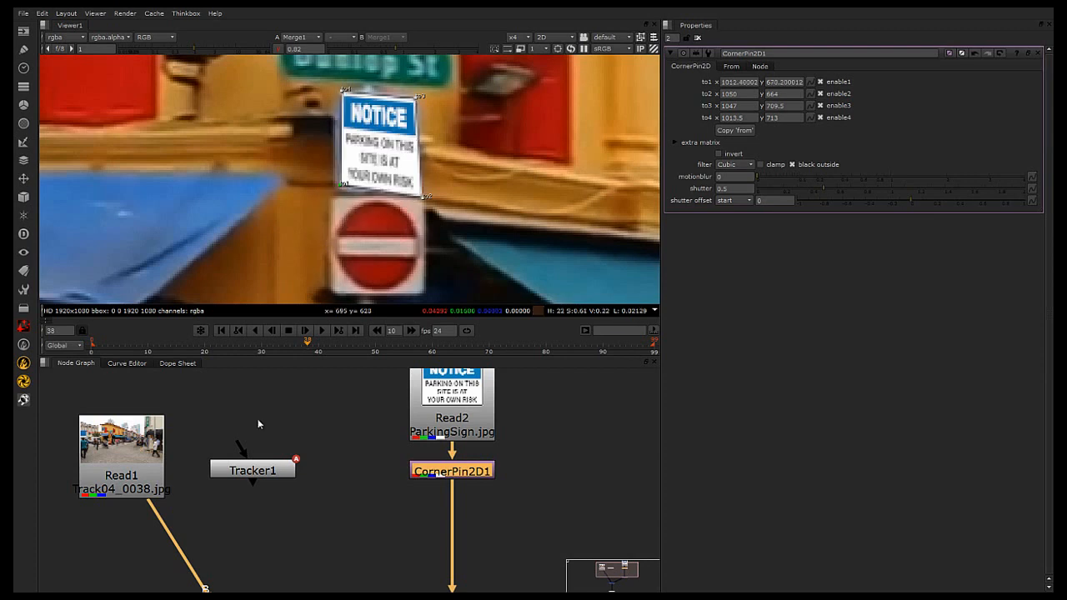
Lower Merge1's mix to about 0.272 so the original sign shows through the parking sign
scroll(302, 440, "down", 5)
left_click(269, 516)
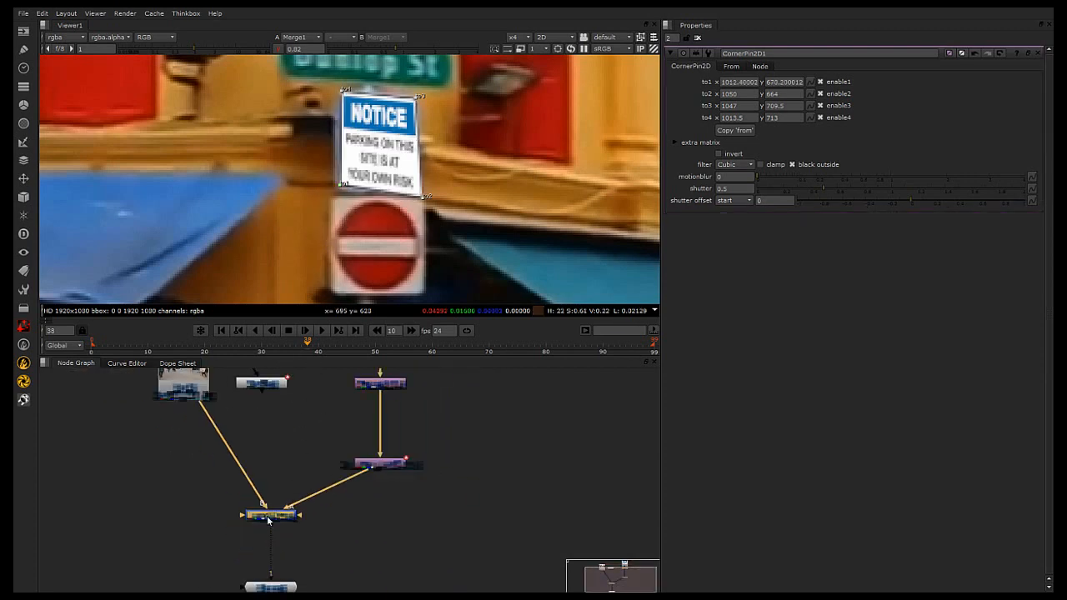
double_click(269, 517)
left_click_drag(966, 192, 825, 186)
scroll(473, 153, "up", 3)
middle_click_drag(531, 228, 564, 237)
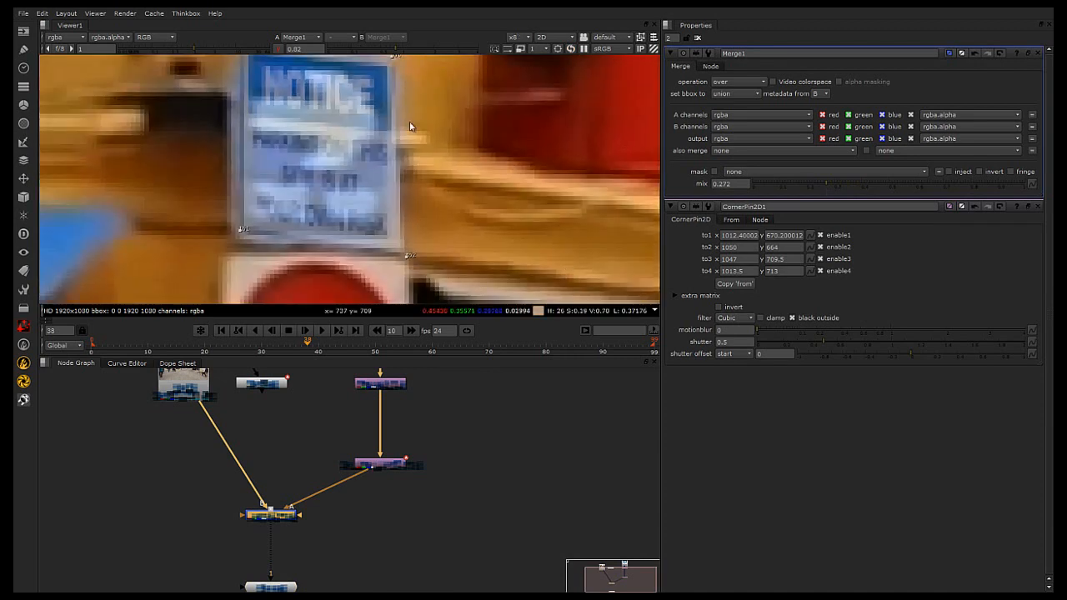
Refine the corner pins to about to1 1009.7, 665.5, to2 1047.7, 665.1, to3 1047.7, 709.7 and to4 1011.2, 712.9
middle_click_drag(405, 113, 468, 165)
mouse_move(456, 104)
left_mouse_down()
mouse_move(449, 110)
mouse_move(460, 109)
left_mouse_up()
mouse_move(308, 92)
left_mouse_down()
mouse_move(288, 120)
mouse_move(310, 130)
mouse_move(300, 89)
left_mouse_up()
left_click_drag(303, 278, 292, 295)
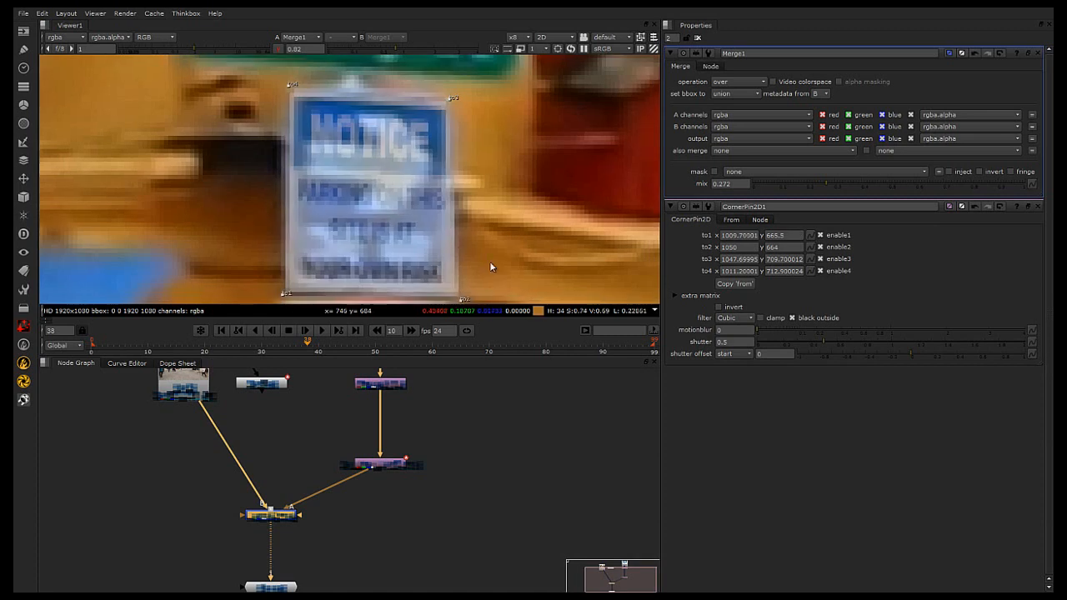
mouse_move(461, 299)
left_mouse_down()
mouse_move(452, 260)
mouse_move(448, 290)
left_mouse_up()
scroll(481, 229, "down", 3)
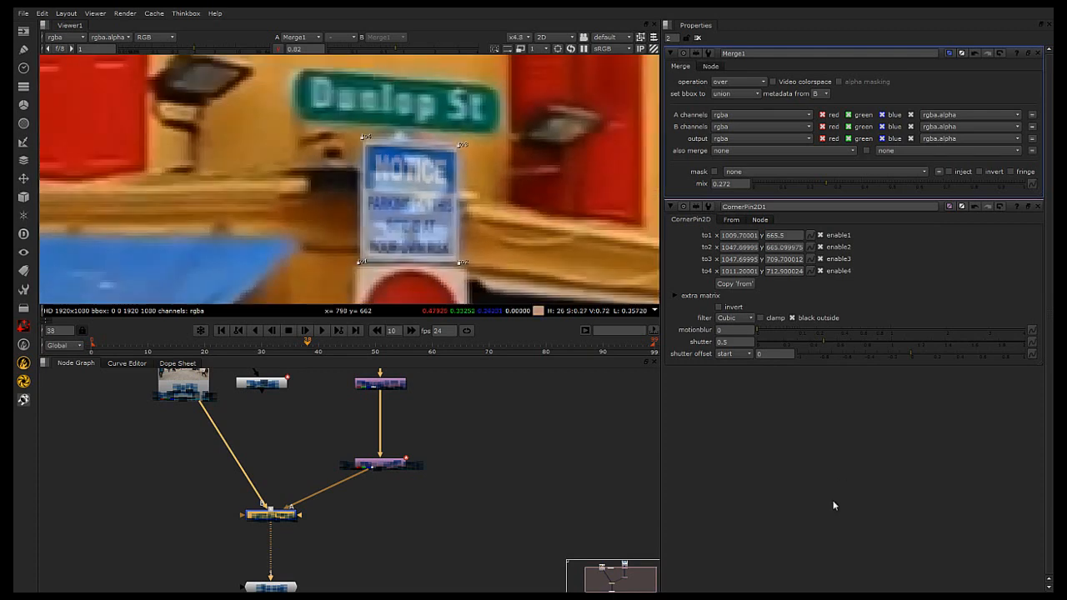
Restore Merge1's mix to 1, close CornerPin2D1's properties, and check the pinned sign in the viewer
left_click(824, 183, "ctrl")
left_click(506, 439)
scroll(506, 439, "down", 3)
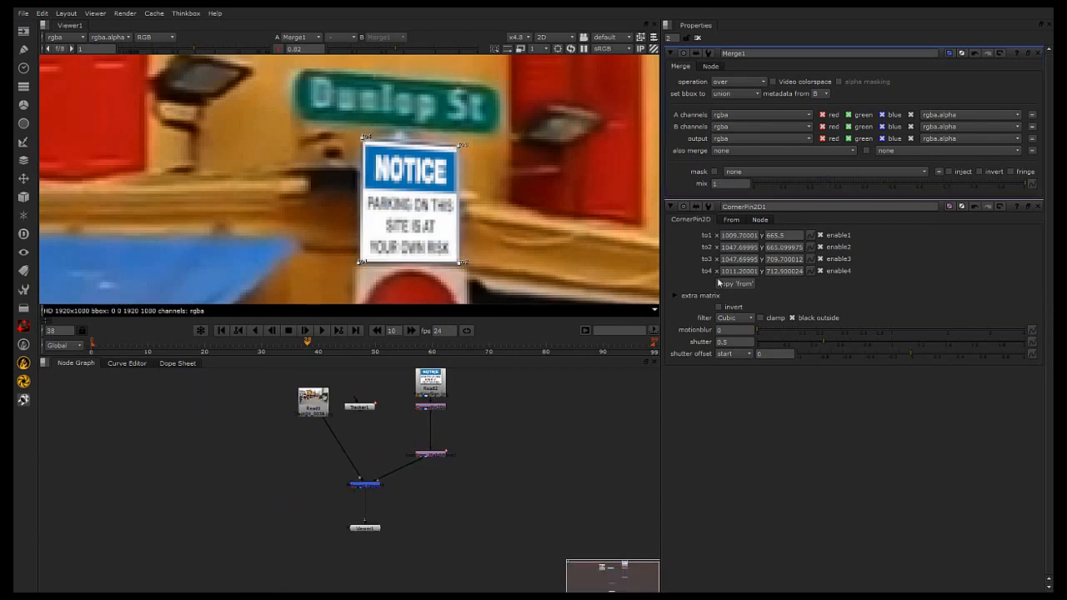
left_click(1039, 208)
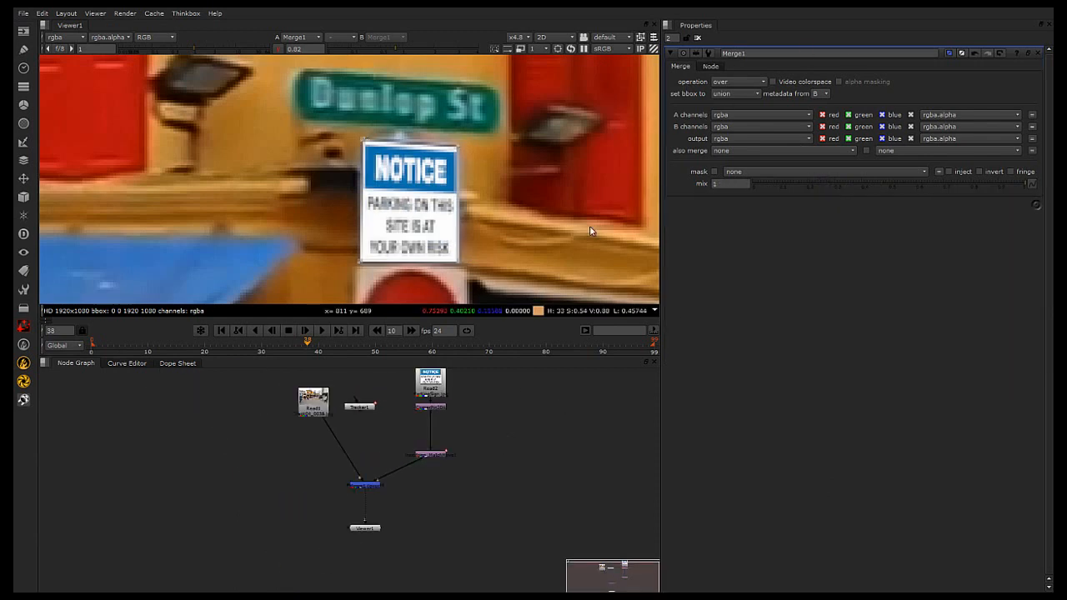
scroll(443, 229, "down", 3)
scroll(443, 230, "down", 2)
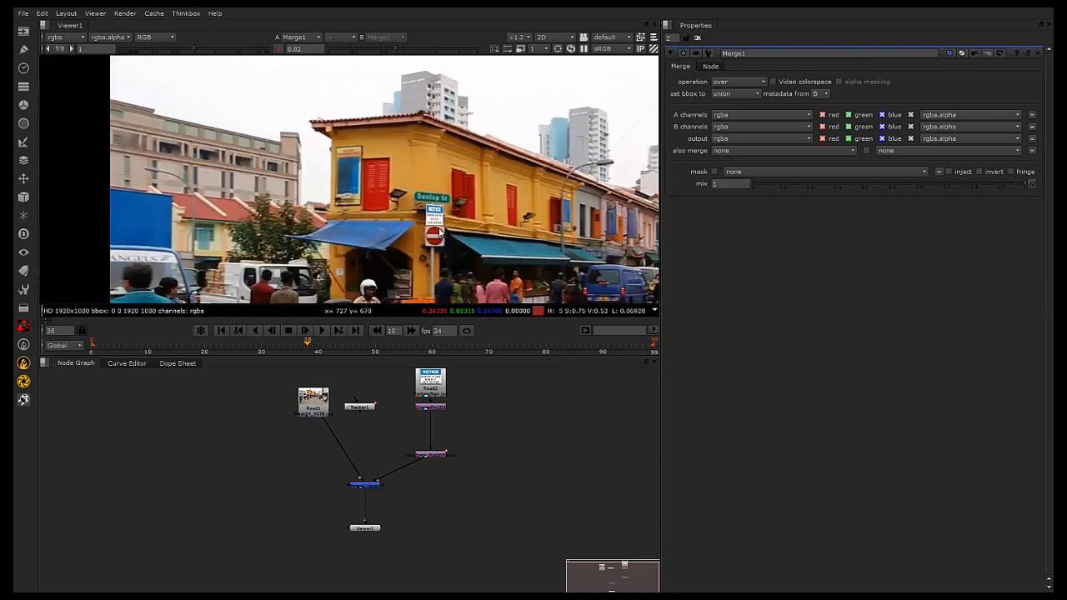
scroll(443, 230, "up", 5)
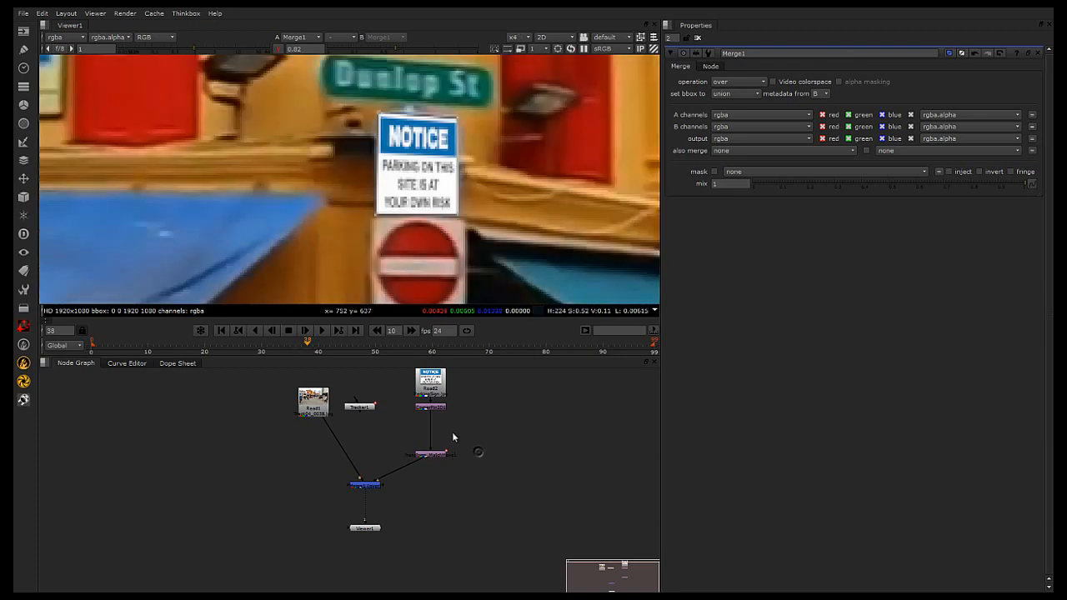
Insert a Grade node between CornerPin2D1 and Transform_MatchMove1
scroll(454, 438, "up", 5)
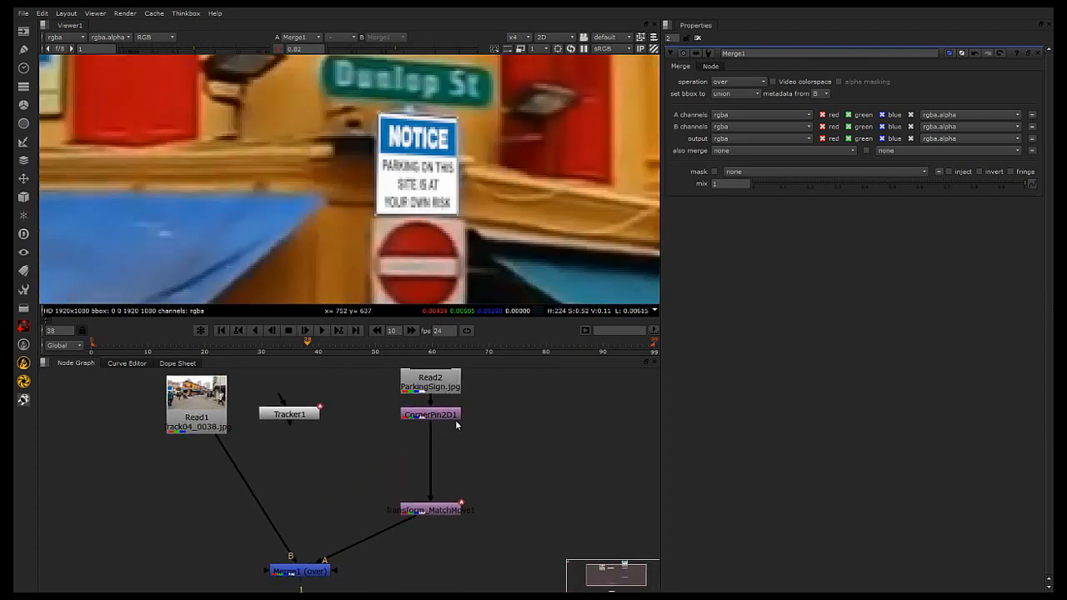
left_click(437, 510)
left_click(437, 416)
key("Tab")
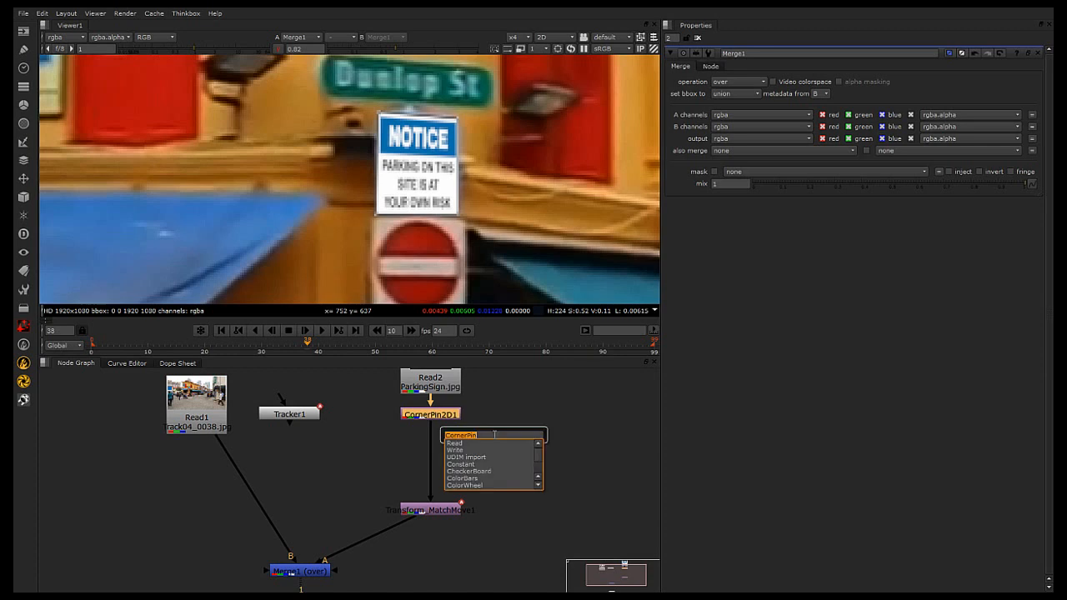
type("gr")
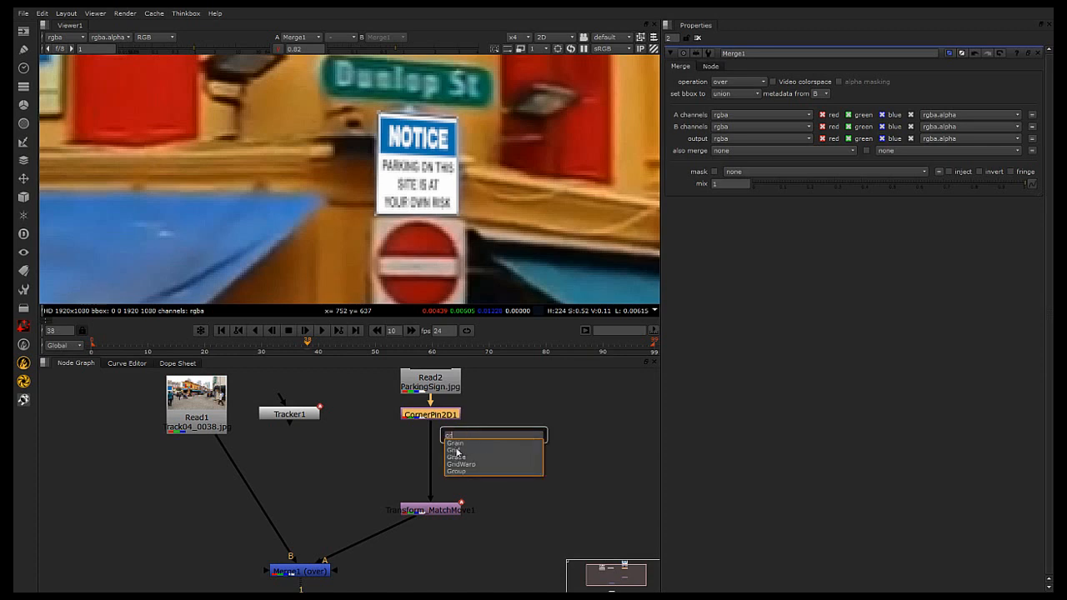
left_click(462, 457)
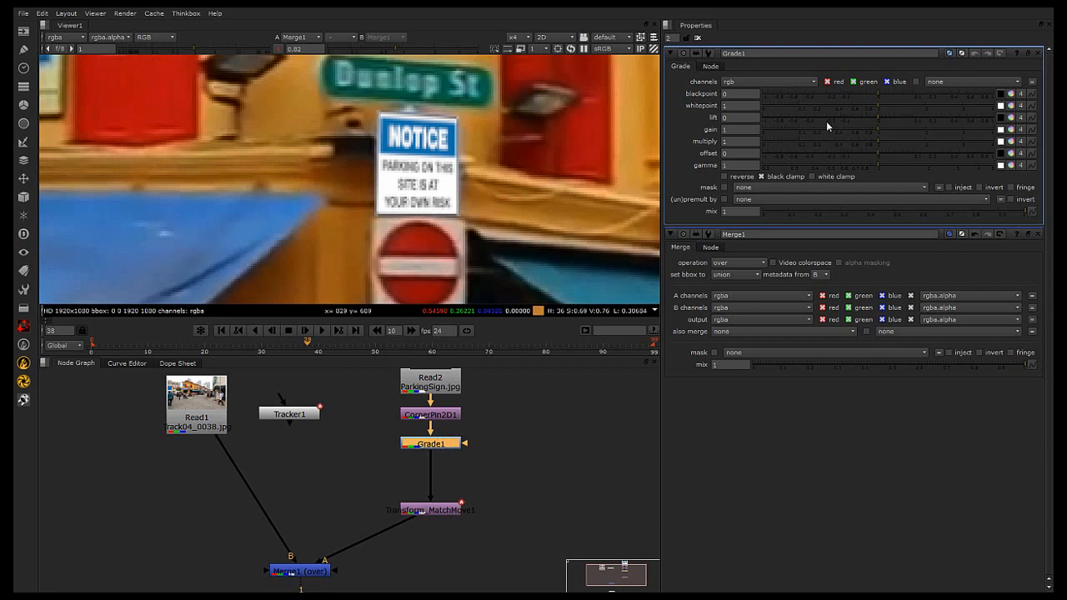
Raise the whitepoint of the Grade1 node to 1.52 to dim the parking sign
left_click_drag(880, 106, 900, 103)
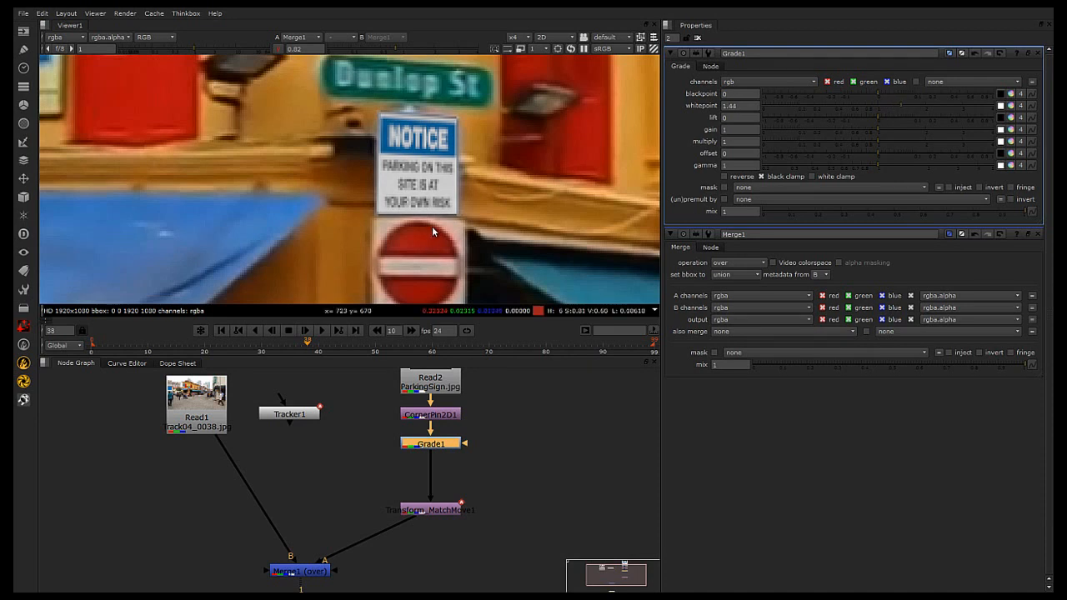
left_click(904, 104)
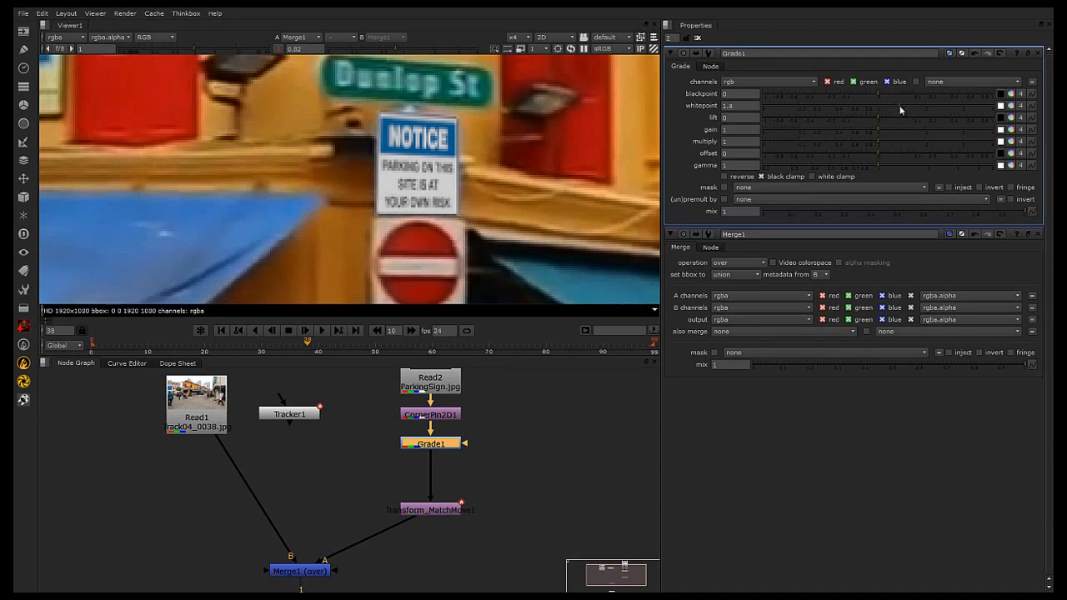
left_click(907, 106)
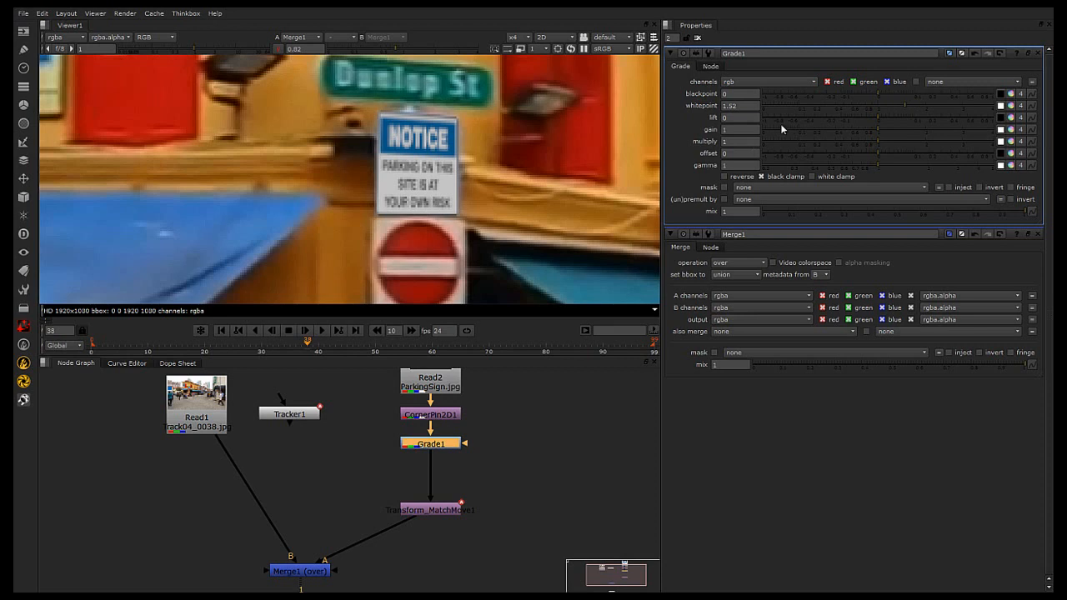
Warm the Grade1 gain by lowering its colour temperature, giving red 1.09, green 1 and blue 0.91
left_click(1010, 130)
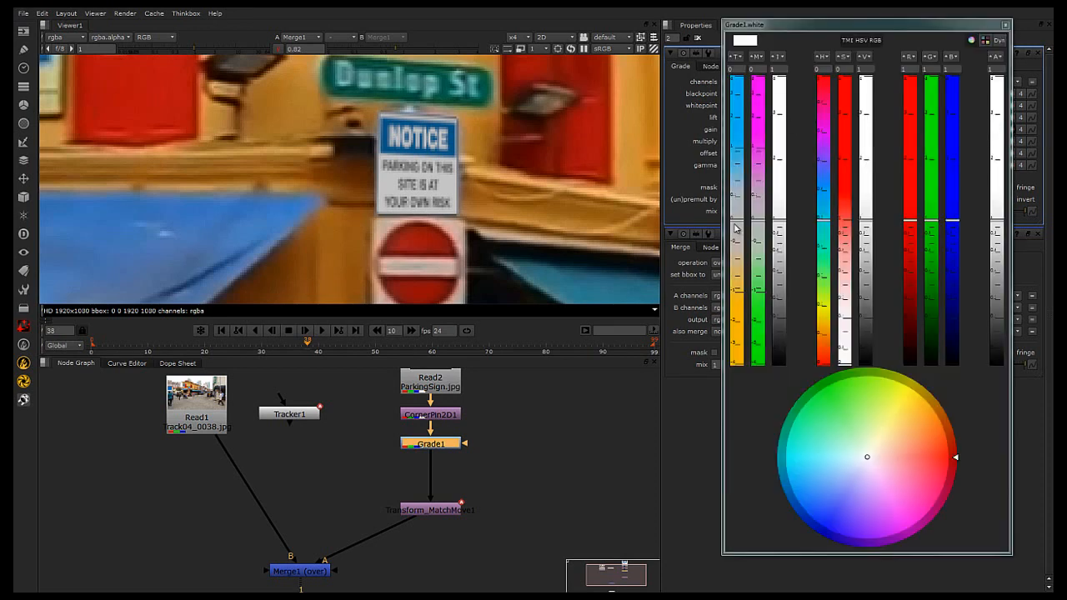
left_click_drag(739, 227, 741, 256)
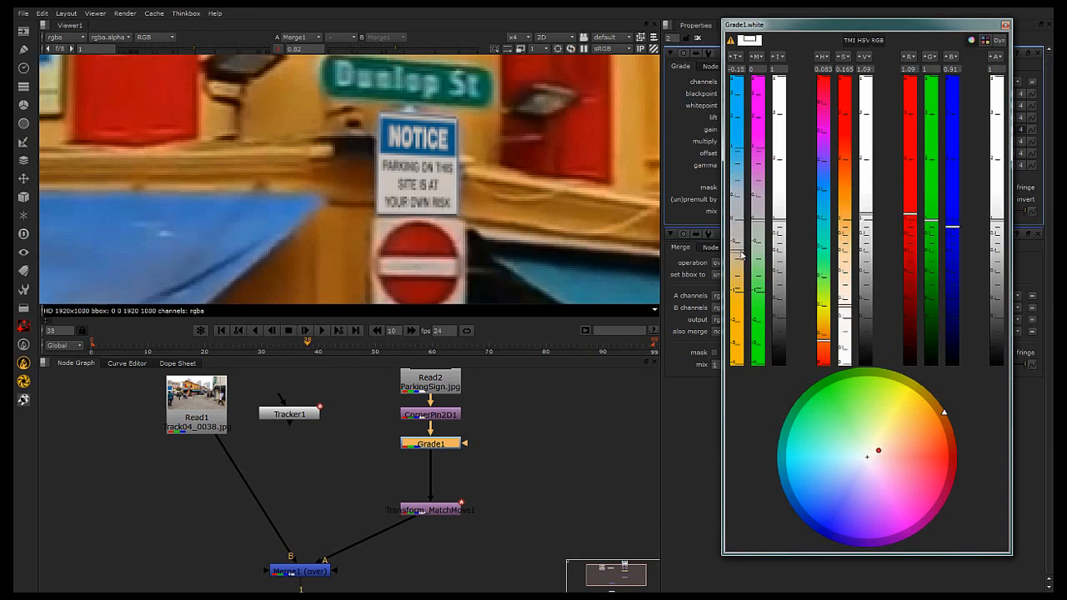
scroll(450, 192, "down", 3)
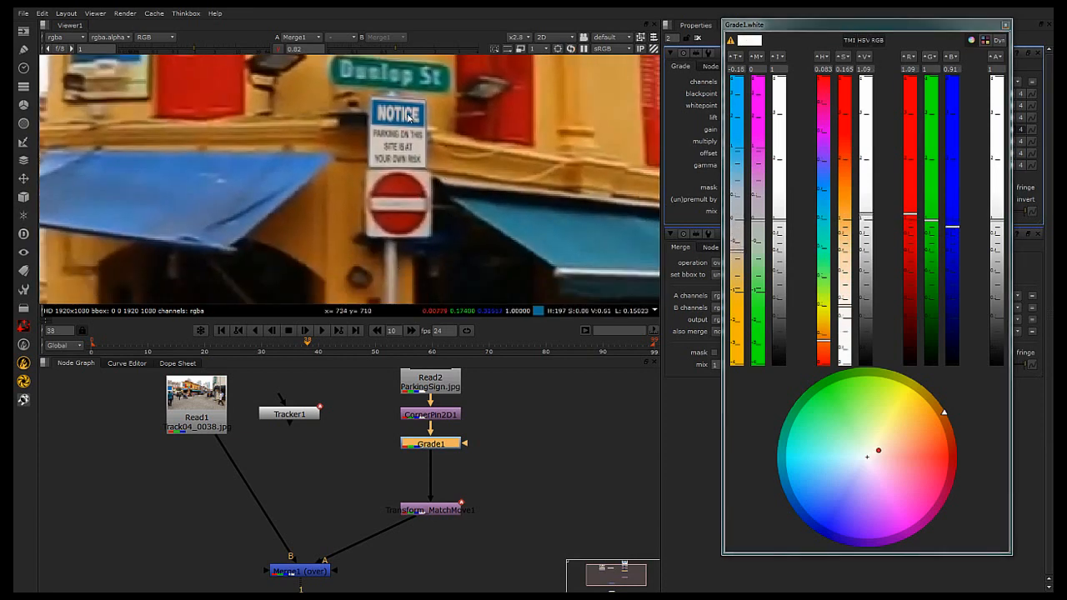
scroll(407, 145, "up", 2)
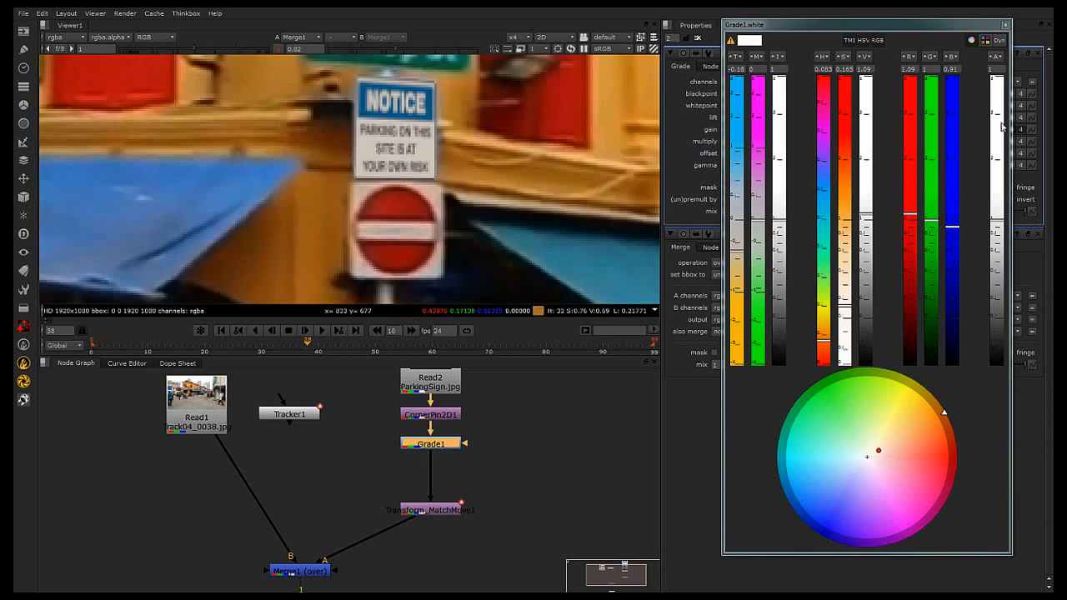
left_click(1005, 24)
scroll(404, 208, "down", 5)
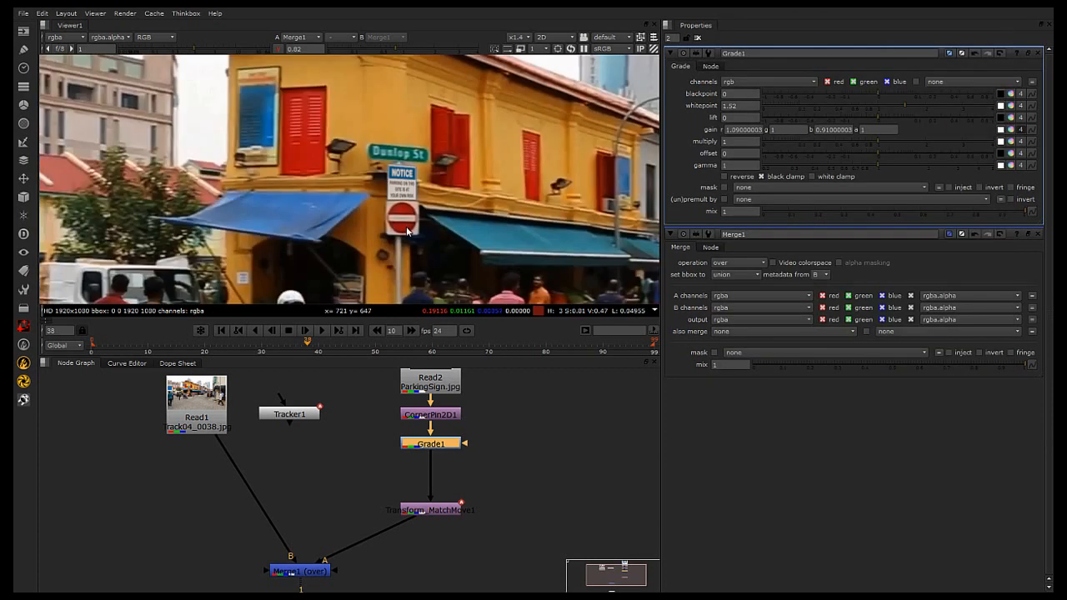
Set the Grade1 blackpoint to -0.005 and its lift to -0.016 to match the sign's dark tones
scroll(487, 376, "down", 3)
scroll(387, 187, "up", 6)
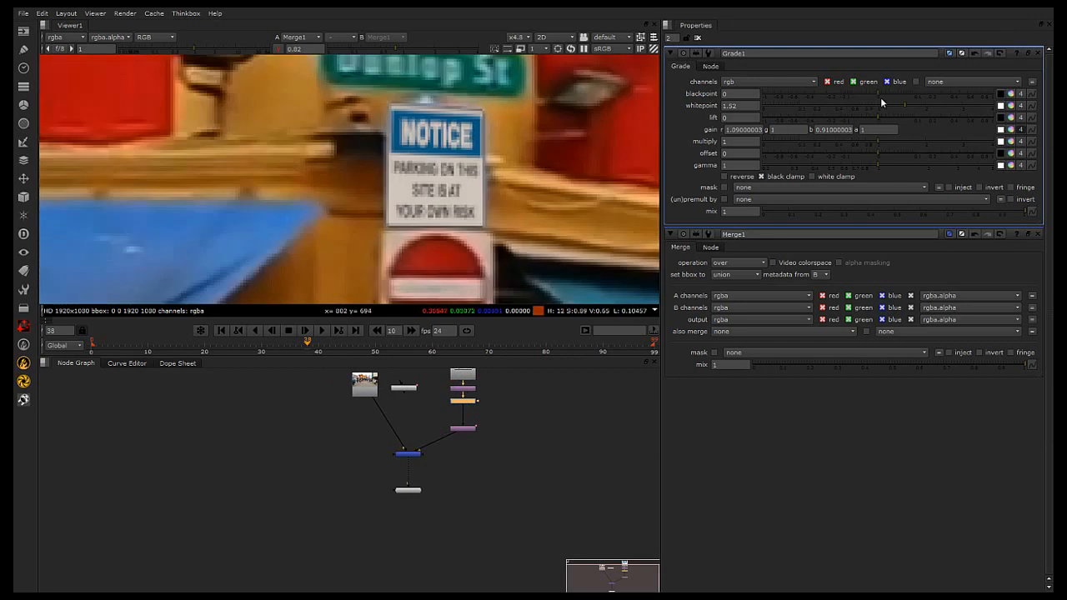
mouse_move(879, 93)
left_mouse_down()
mouse_move(888, 92)
mouse_move(839, 96)
mouse_move(879, 93)
left_mouse_up()
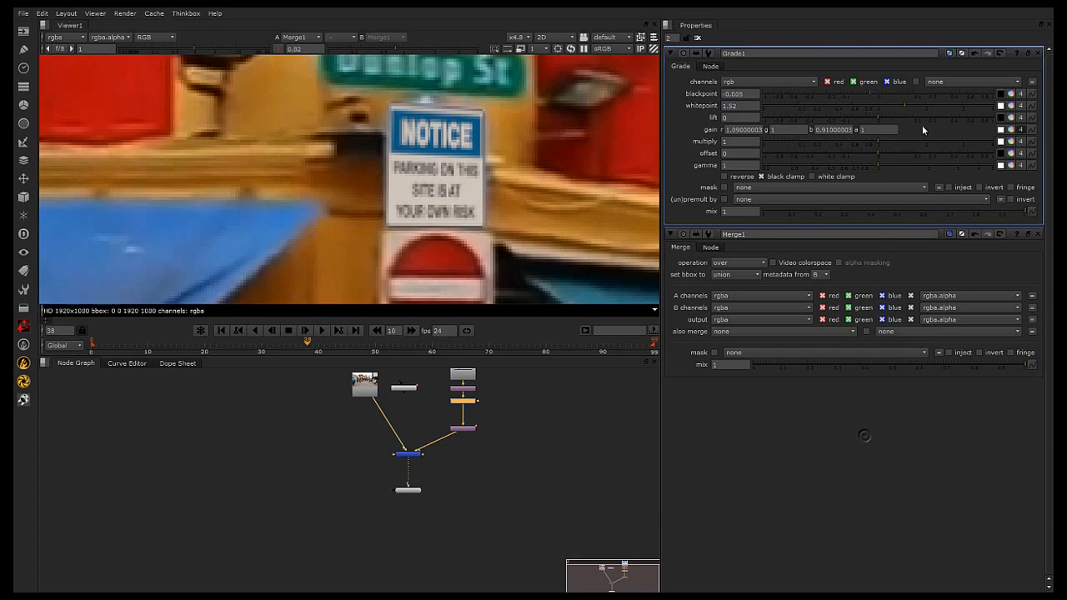
left_click_drag(876, 116, 863, 116)
scroll(454, 188, "down", 3)
left_click(789, 442)
left_click(515, 465)
scroll(492, 219, "up", 4)
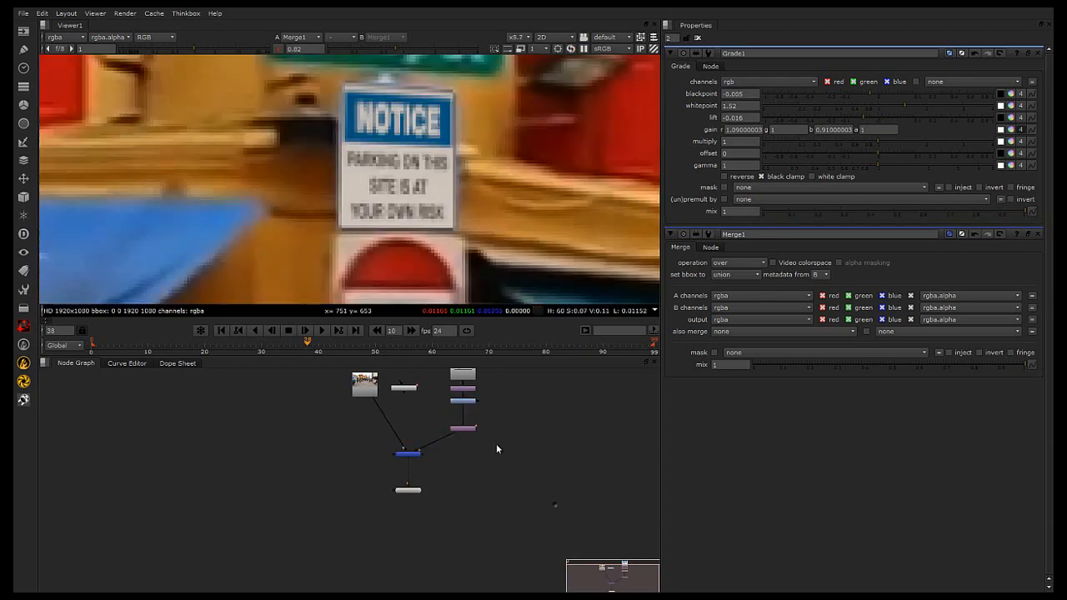
scroll(469, 405, "up", 2)
scroll(491, 196, "down", 6)
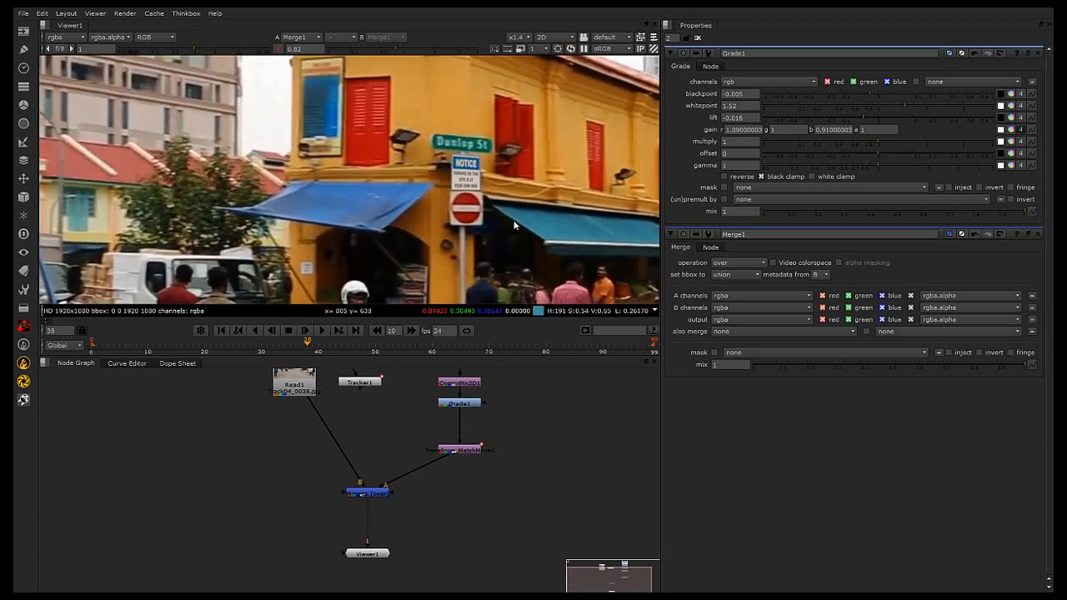
middle_click_drag(532, 219, 414, 229)
scroll(415, 229, "up", 2)
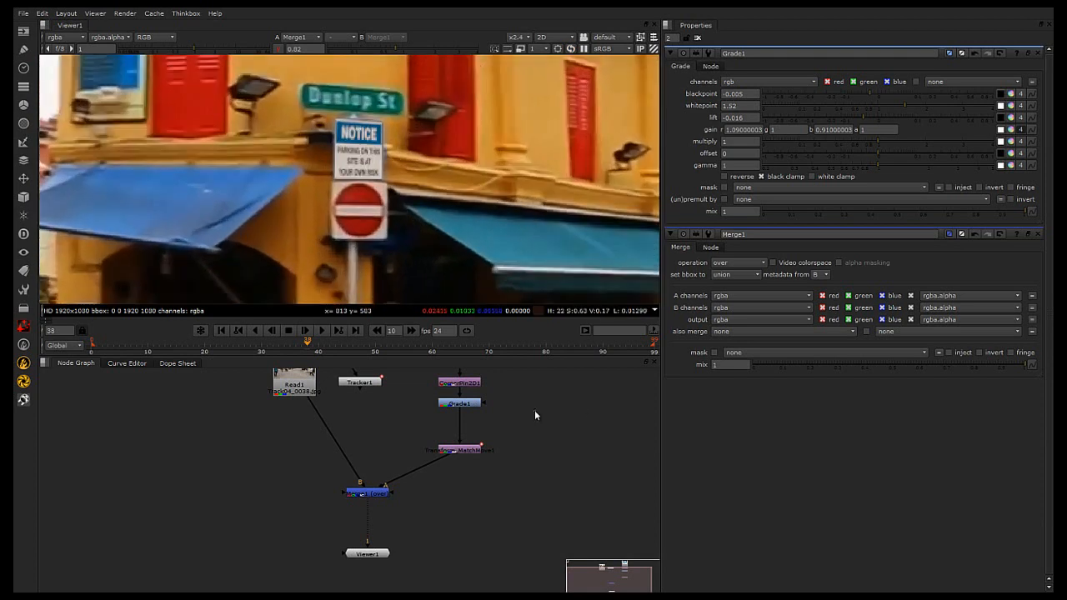
Insert a Blur node directly after Grade1 and set its size to 1.1
left_click(459, 404)
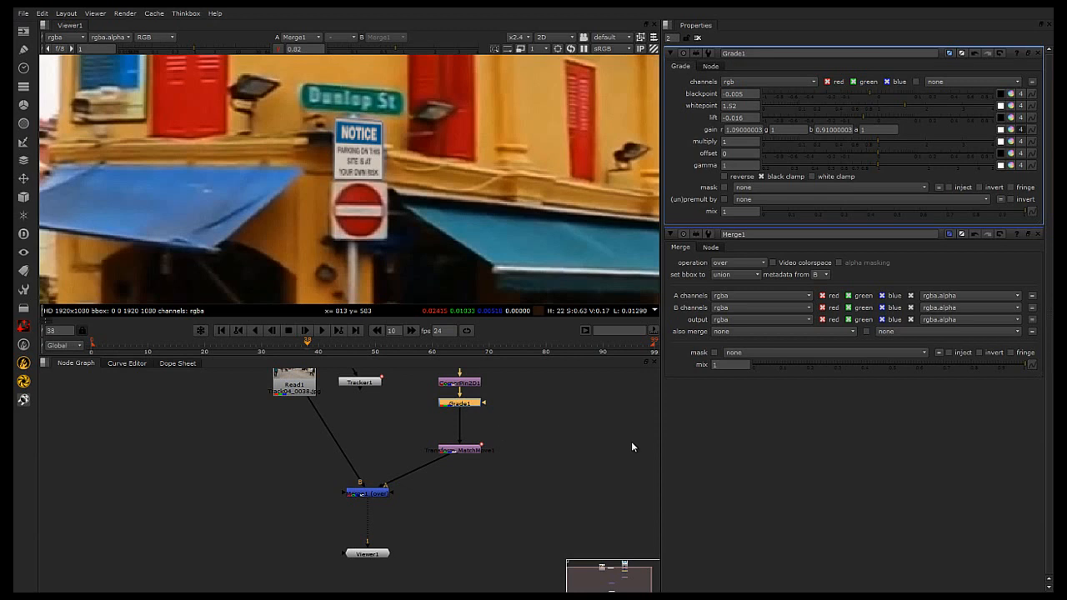
key("Tab")
type("blu")
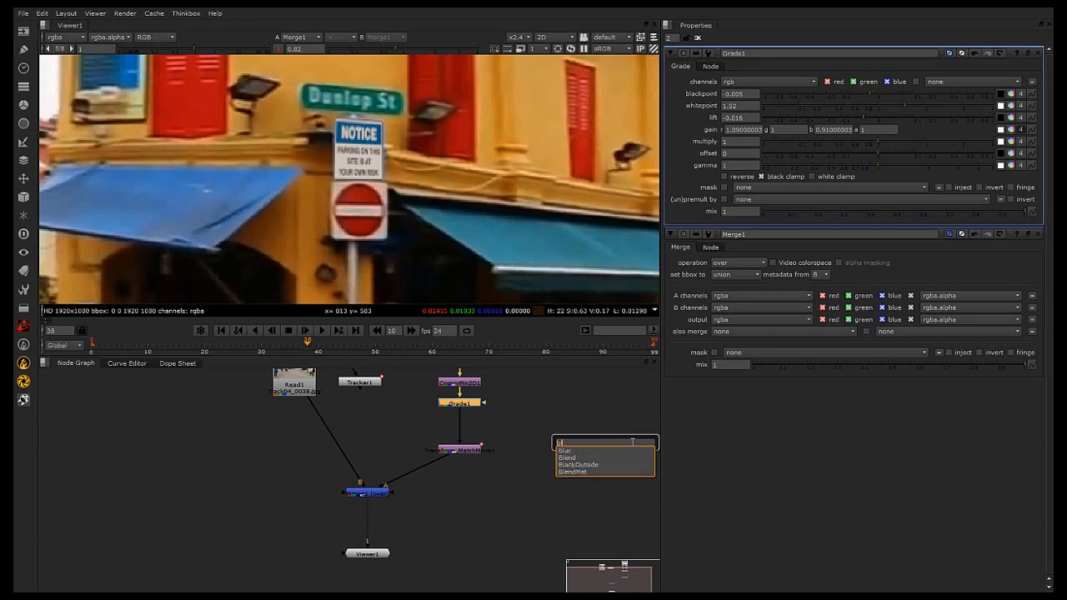
key("Return")
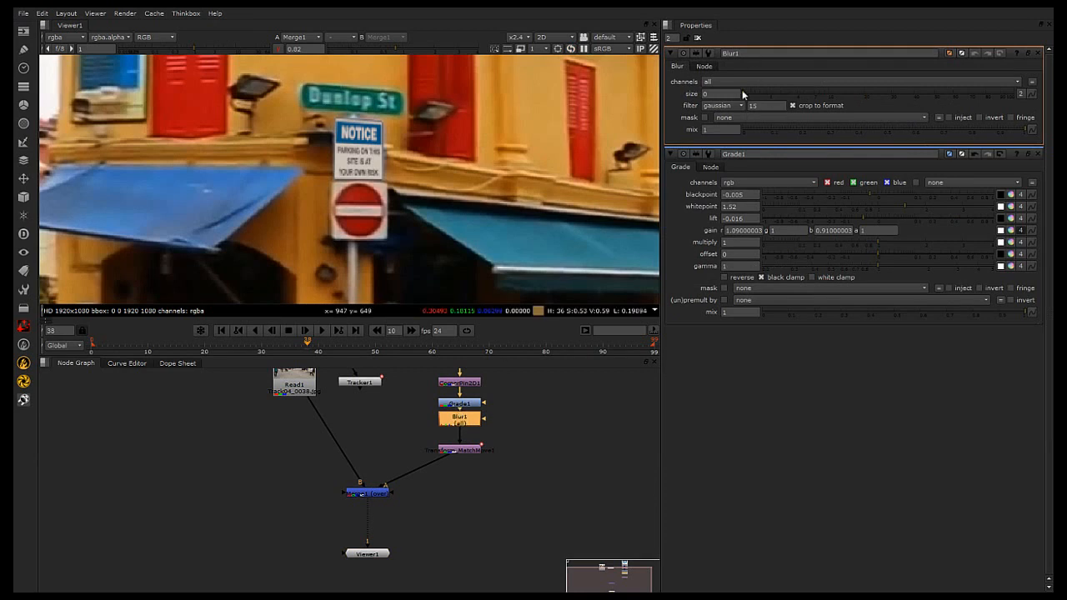
left_click_drag(744, 95, 772, 100)
scroll(360, 155, "up", 3)
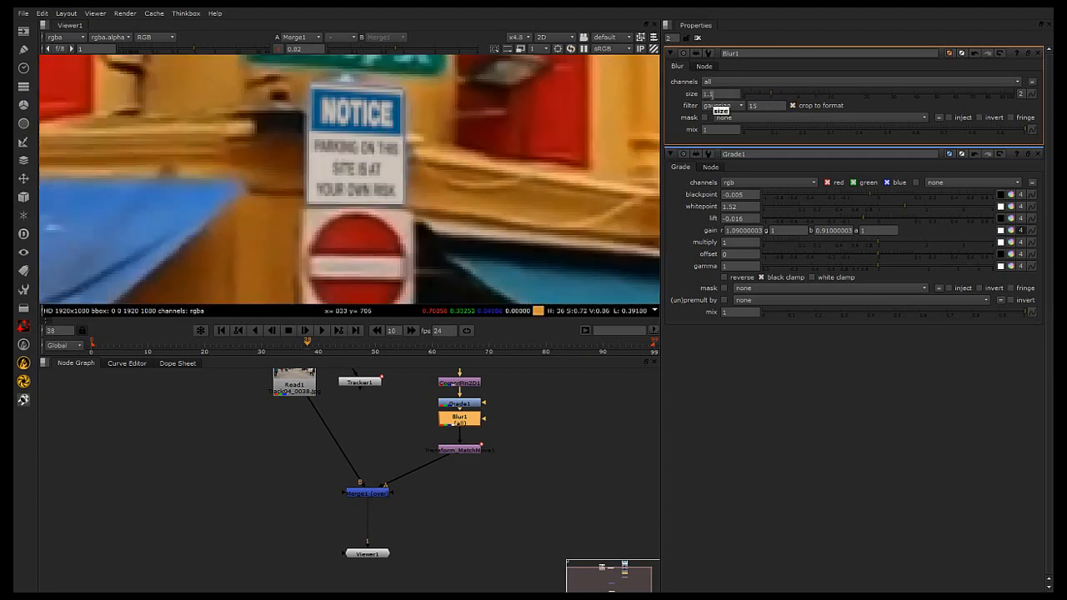
Compare the parking sign with and without blur by repeatedly disabling and enabling the Blur1 node
left_click(459, 449)
left_click(459, 421)
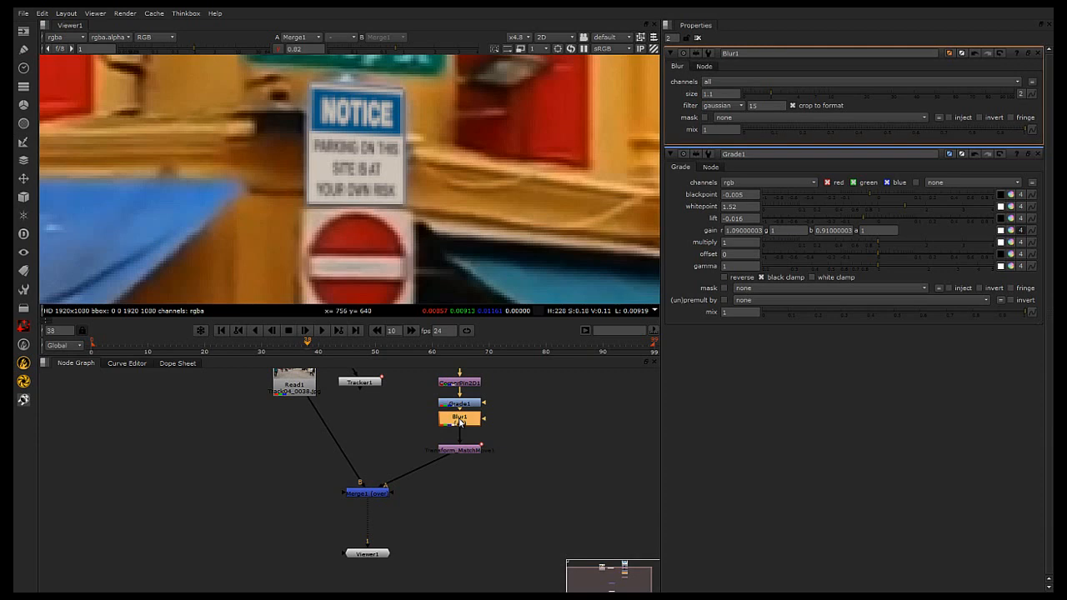
scroll(402, 273, "down", 4)
key("d")
key("d")
key("d")
key("d")
scroll(438, 274, "down", 2)
key("d")
key("d")
key("d")
key("d")
scroll(374, 241, "up", 4)
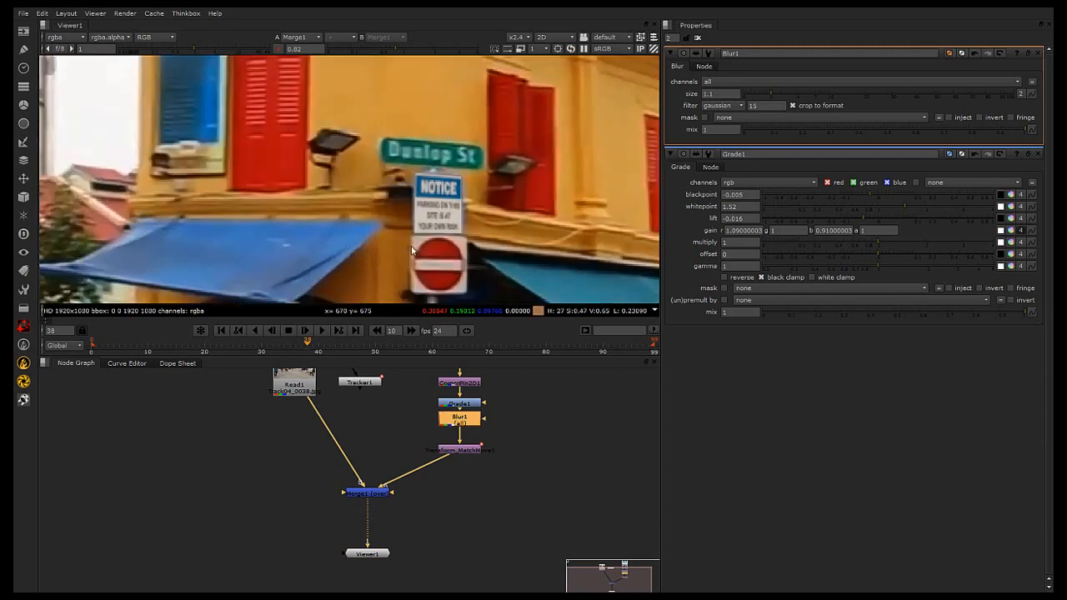
left_click_drag(771, 94, 773, 97)
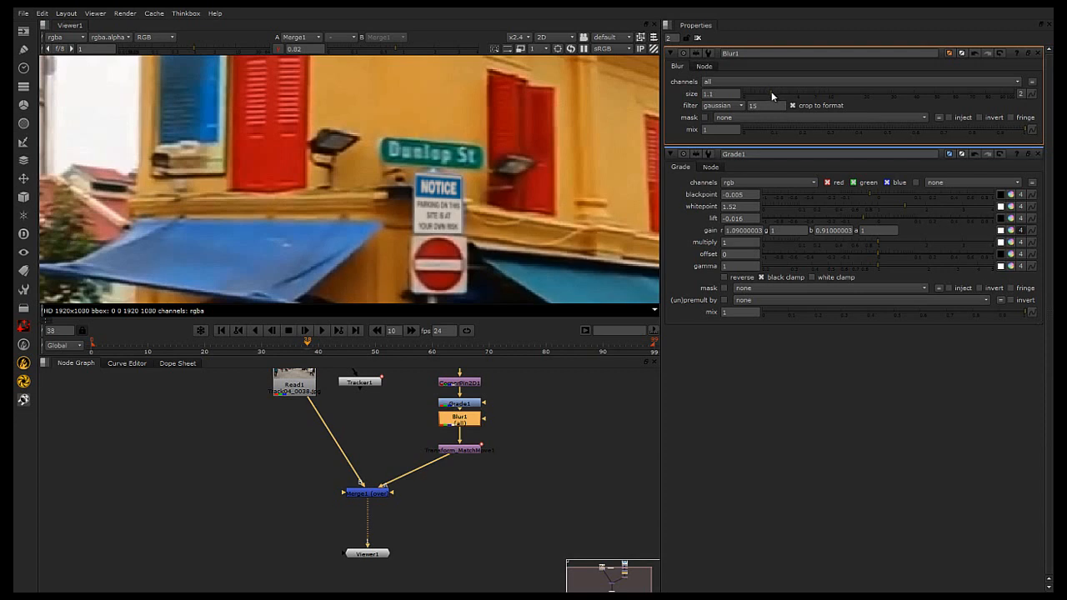
scroll(446, 224, "down", 1)
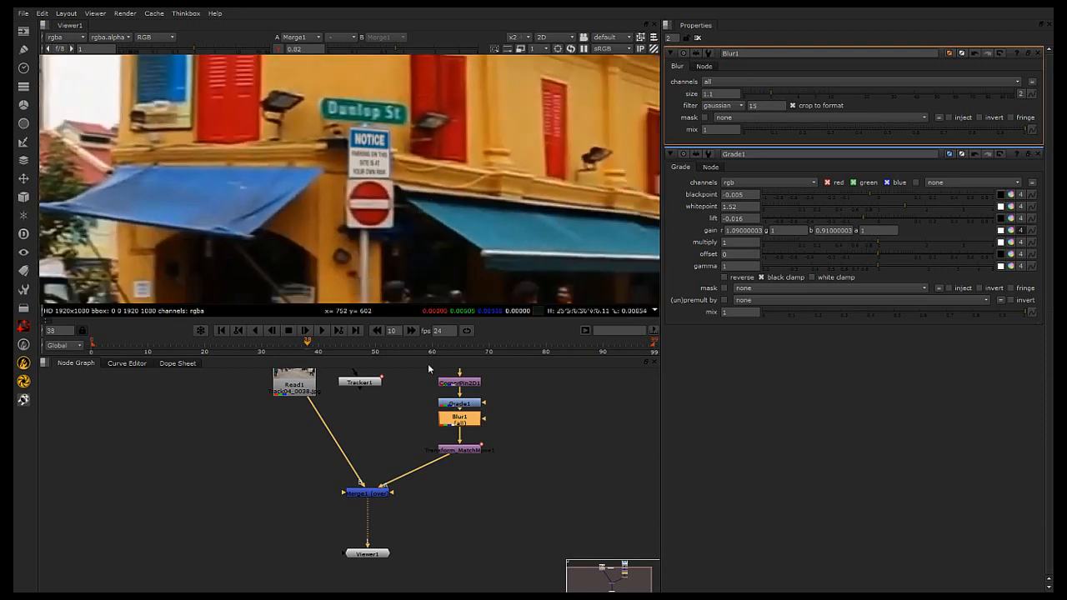
Open the Transform_MatchMove1 properties and set its motion blur to 0.36
left_click(532, 511)
double_click(455, 450)
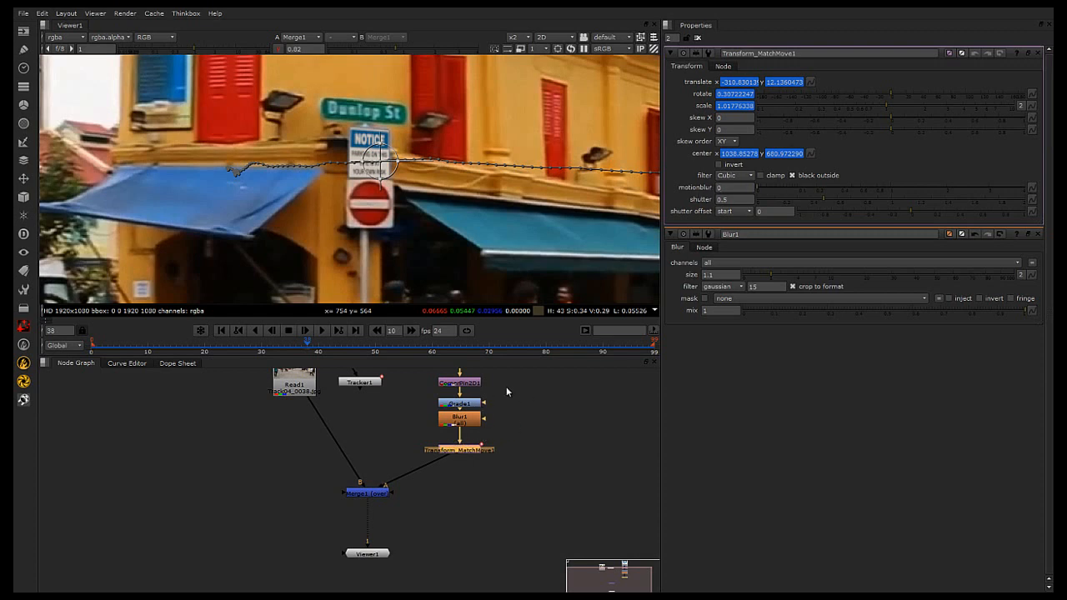
scroll(500, 433, "up", 3)
middle_click_drag(518, 476, 510, 489)
scroll(332, 168, "up", 3)
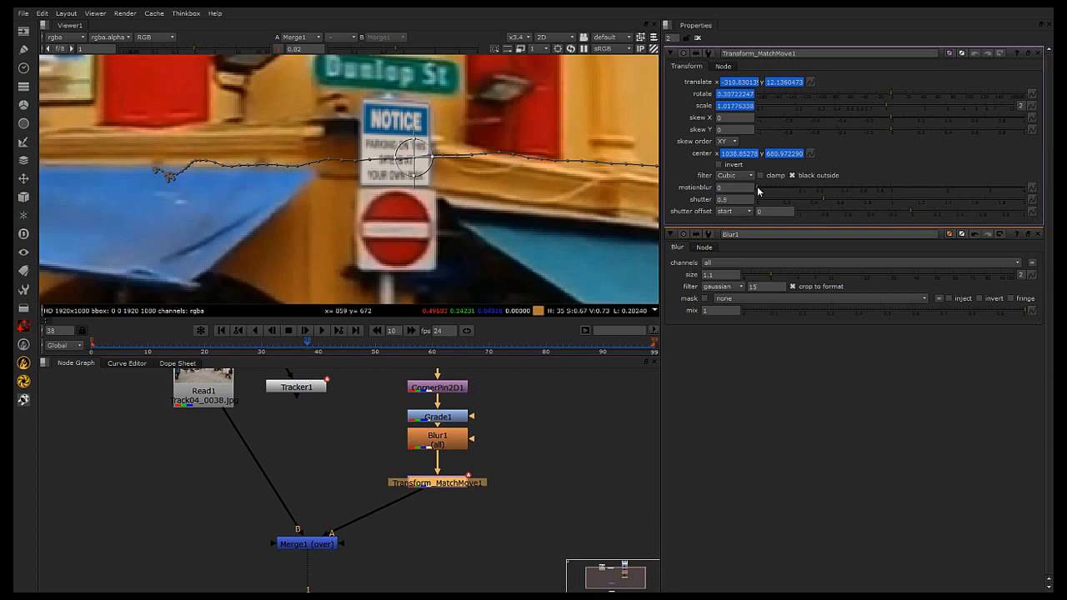
mouse_move(306, 342)
left_mouse_down()
mouse_move(296, 343)
mouse_move(354, 346)
mouse_move(283, 346)
mouse_move(308, 348)
left_mouse_up()
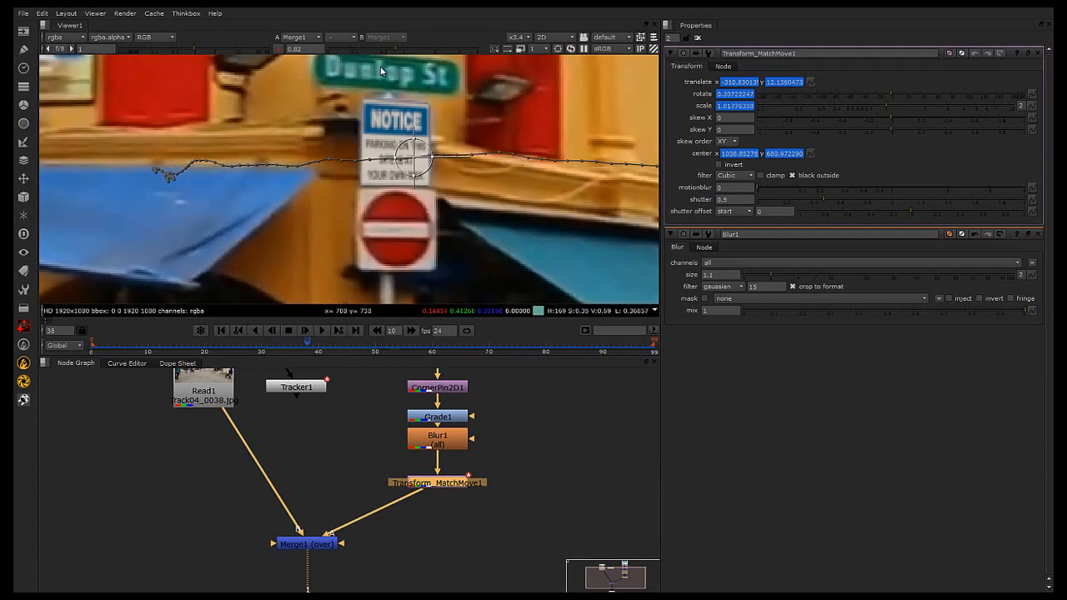
left_click(759, 187)
left_click_drag(761, 188, 830, 188)
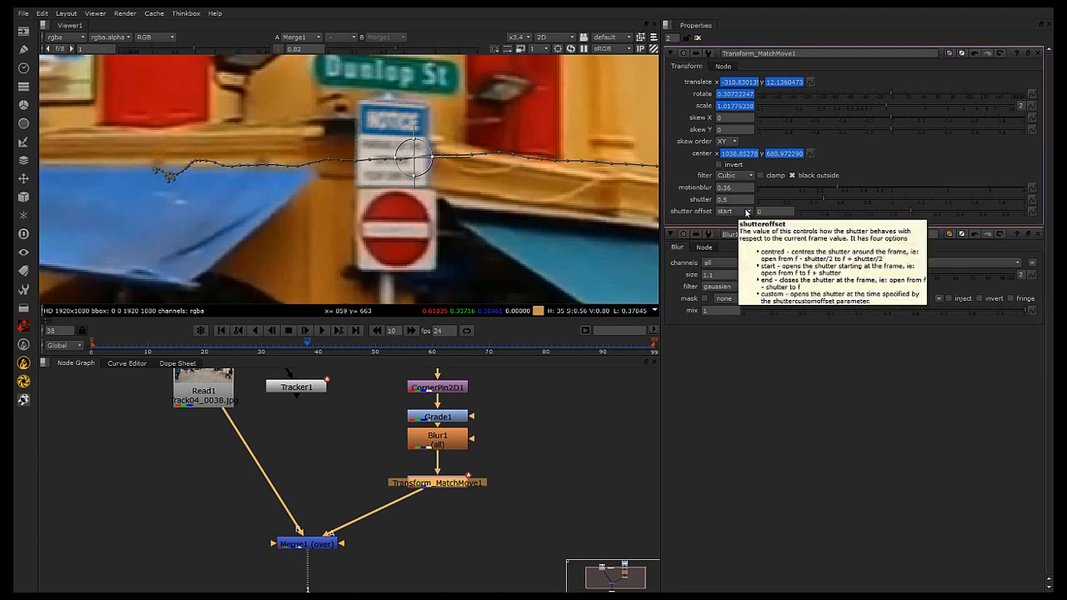
Try the end shutter offset on Transform_MatchMove1, then set the offset to custom with a value of -0.35
left_click(736, 213)
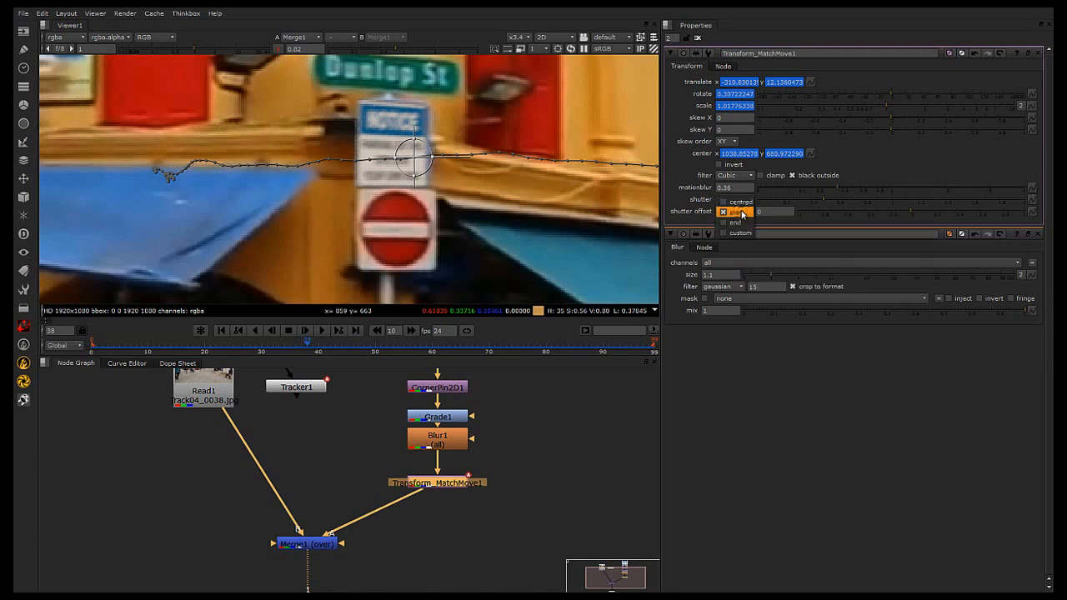
left_click(734, 222)
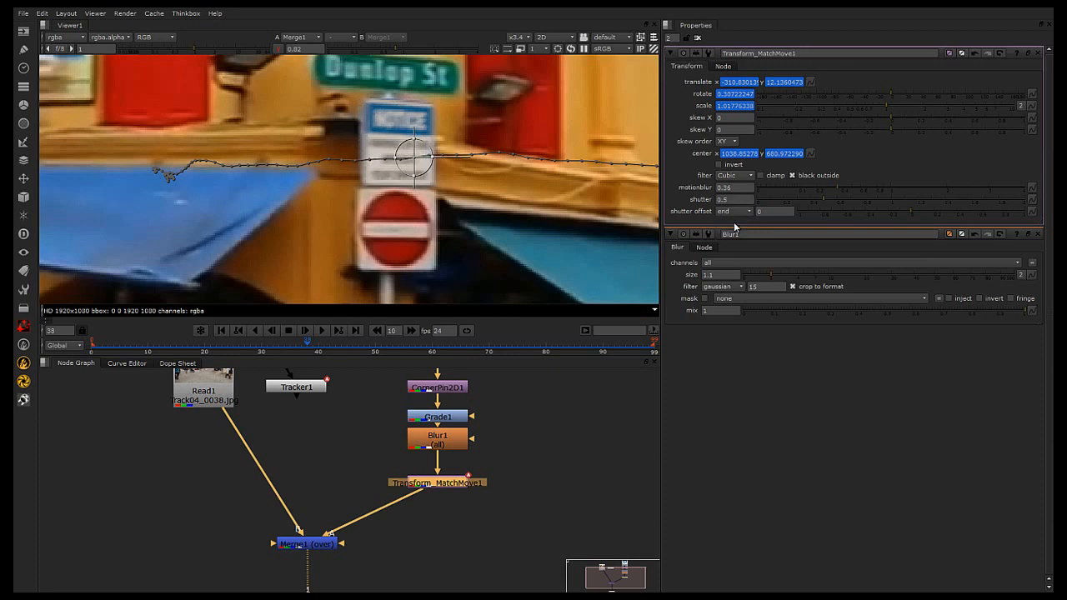
left_click(741, 213)
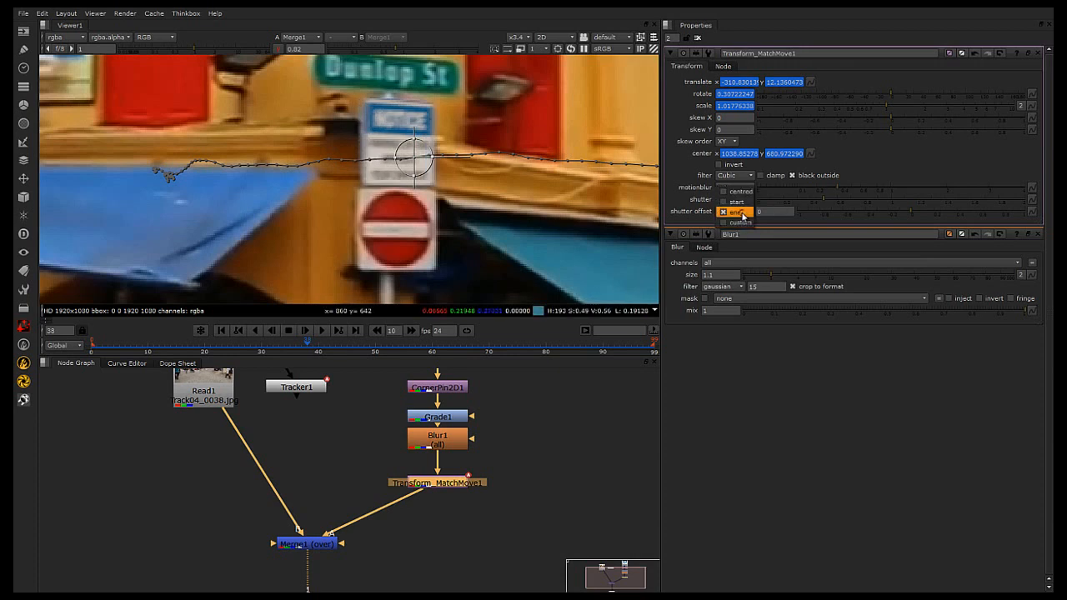
left_click(739, 222)
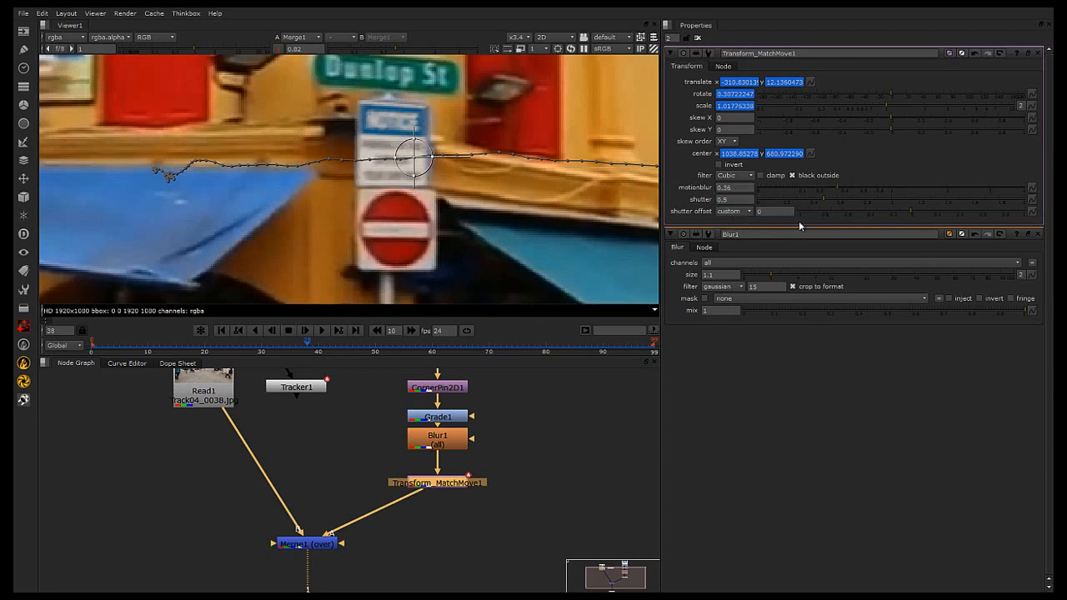
left_click(912, 210)
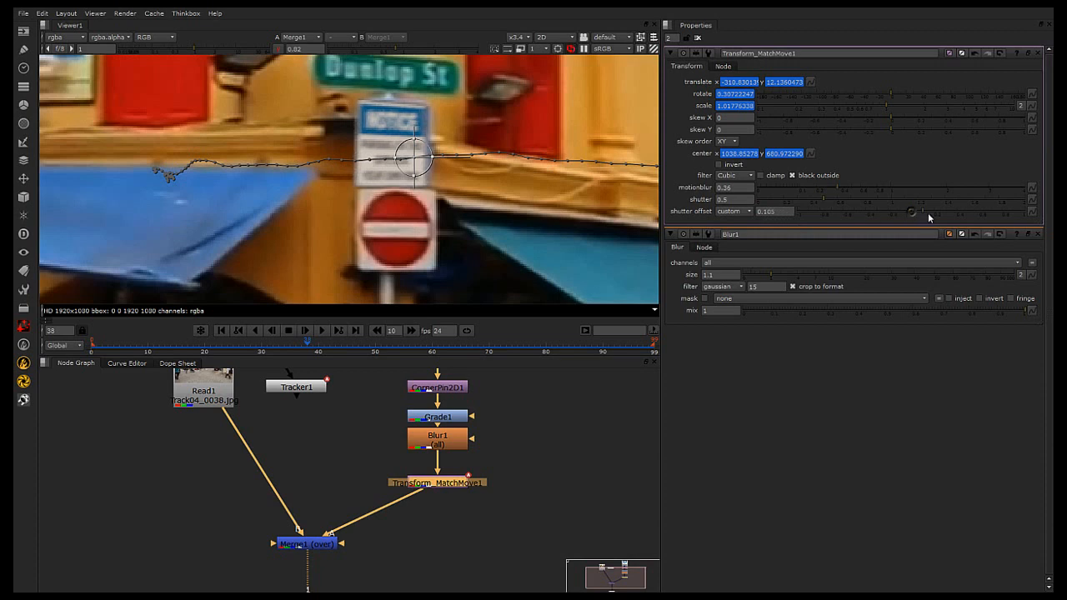
left_click(872, 225)
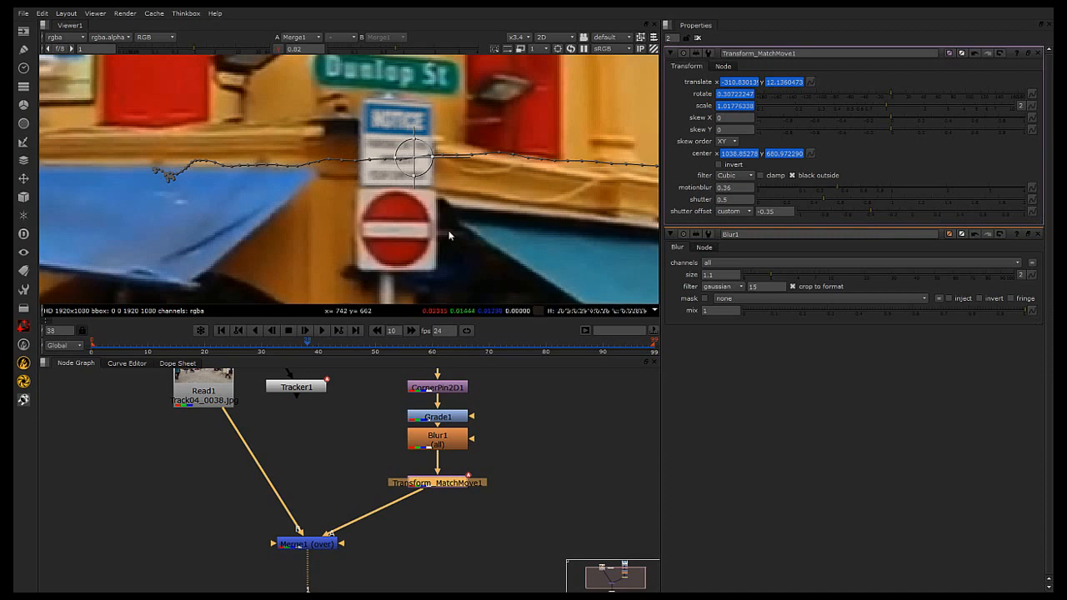
Scrub through the shot and examine the tracked sign's motion blur at frames 48 and 68
left_click_drag(269, 348, 364, 350)
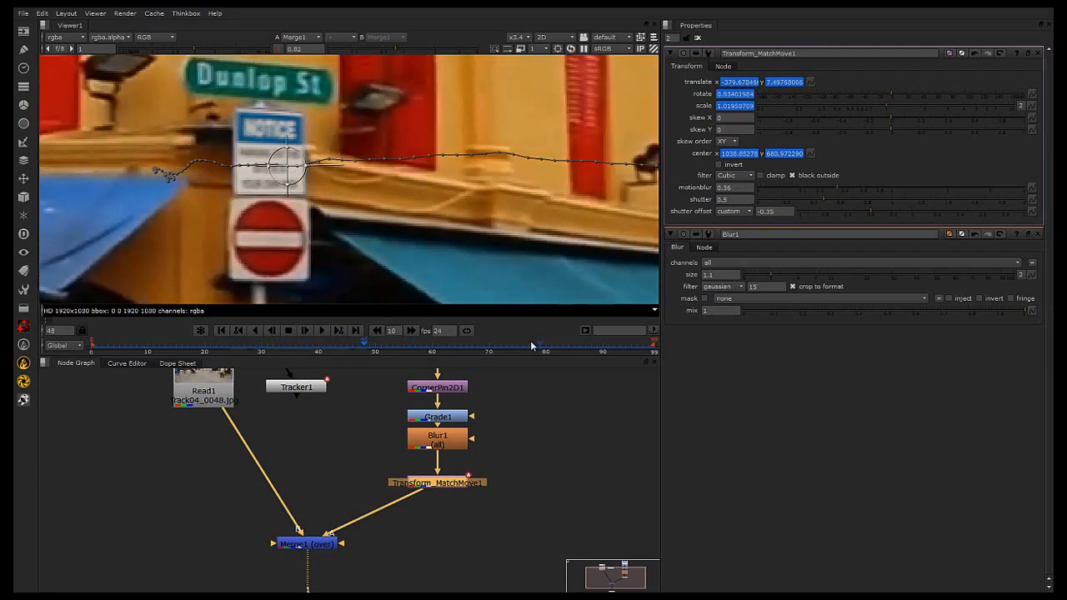
left_click(506, 349)
scroll(288, 246, "down", 3)
middle_click_drag(336, 229, 466, 189)
left_click_drag(332, 349, 477, 353)
scroll(358, 224, "down", 2)
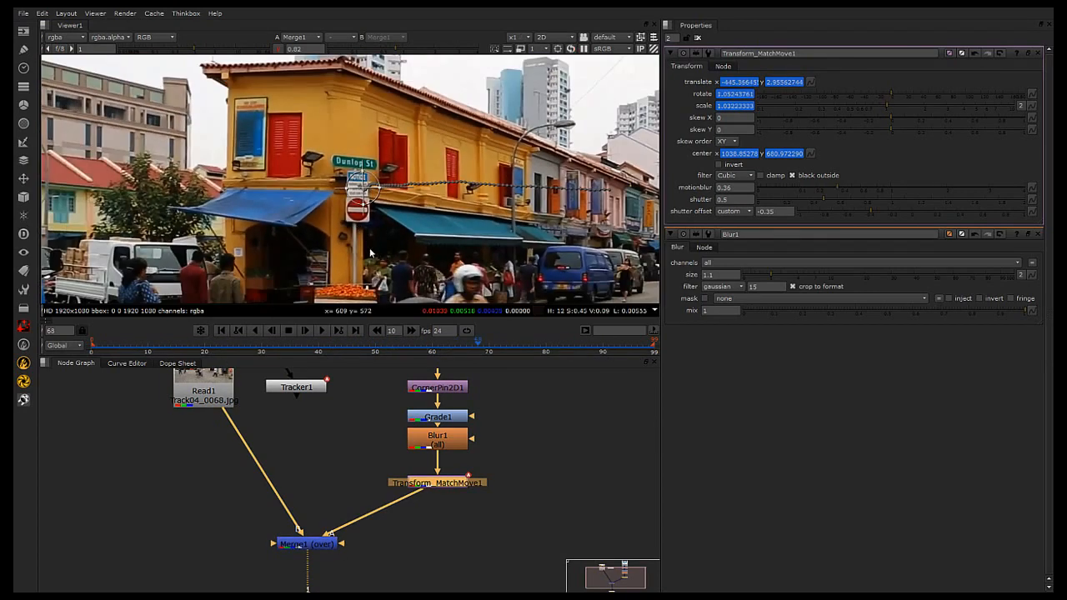
Close the Transform_MatchMove1 and Blur1 properties to inspect the composited sign without the motion path overlay
left_click(1037, 53)
left_click(1037, 53)
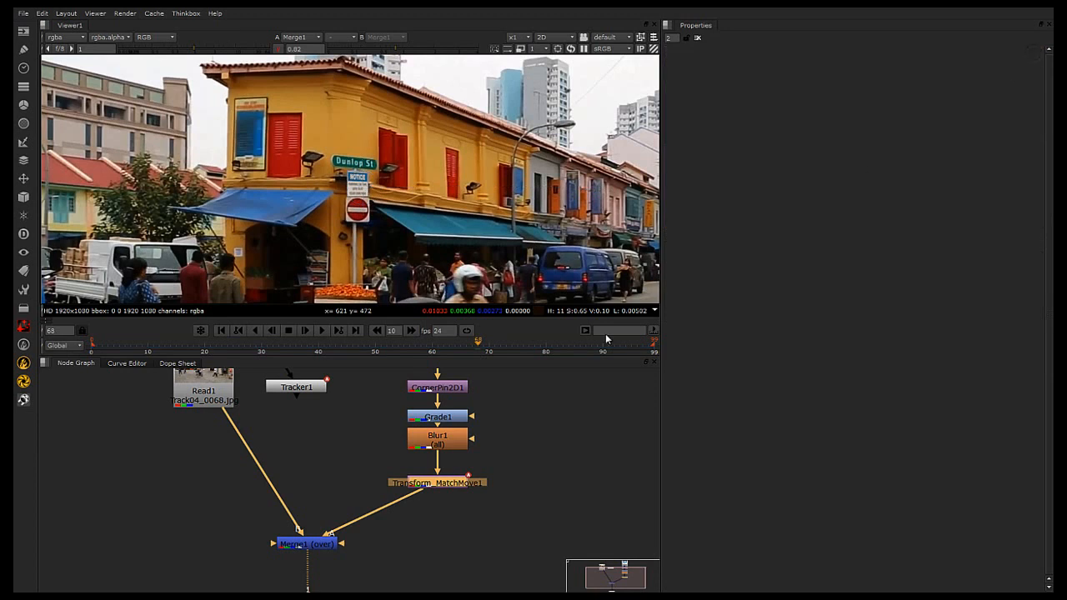
scroll(340, 217, "up", 2)
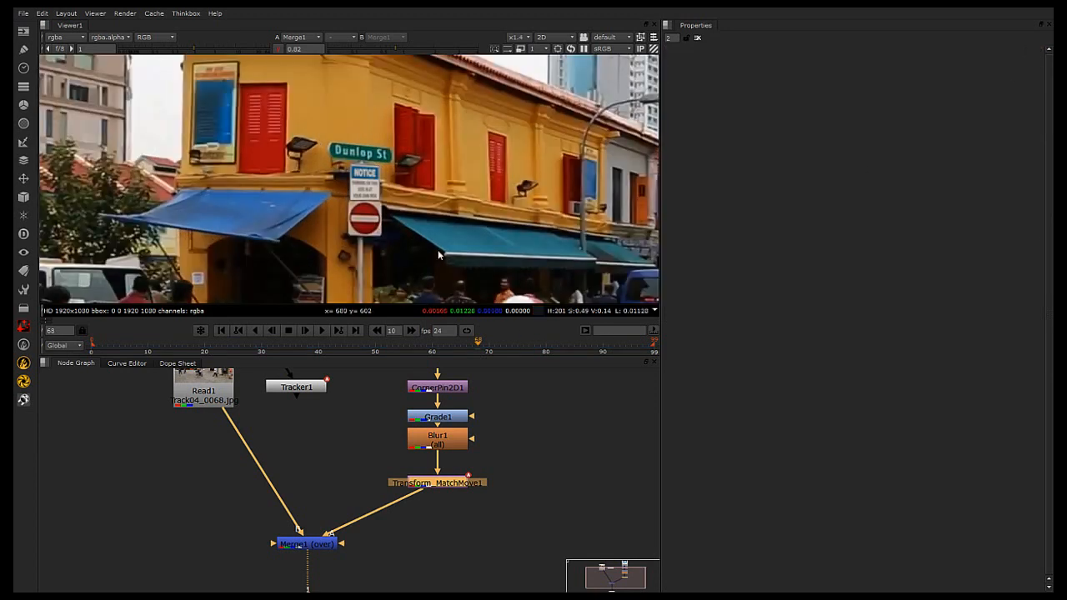
Open the CornerPin2D1 properties and move the notice sign's lower-left corner pin to about 1010.1, 666.5
scroll(438, 249, "up", 2)
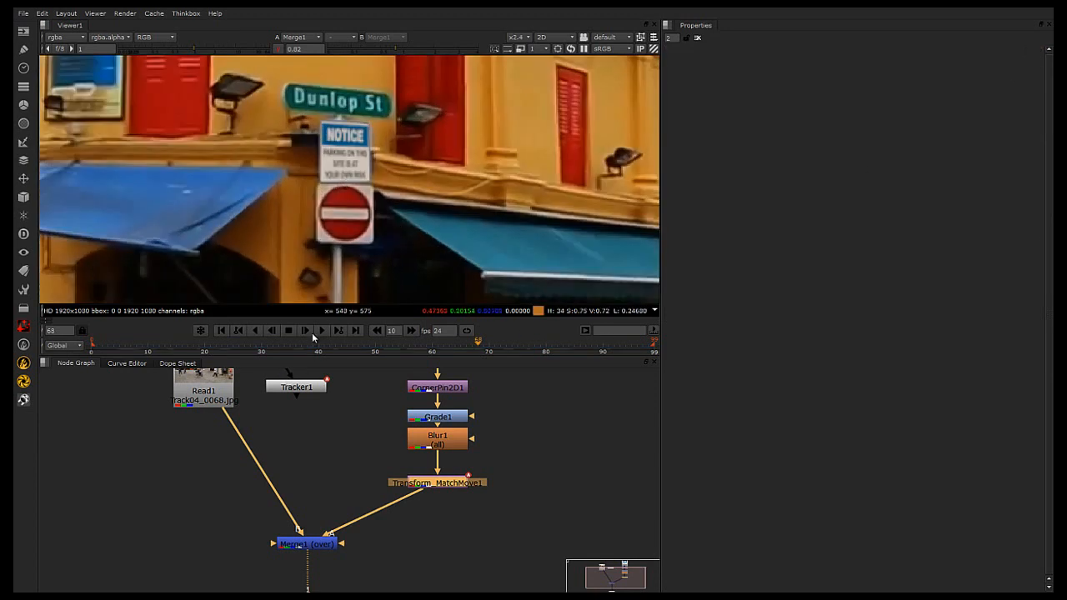
scroll(346, 153, "up", 1)
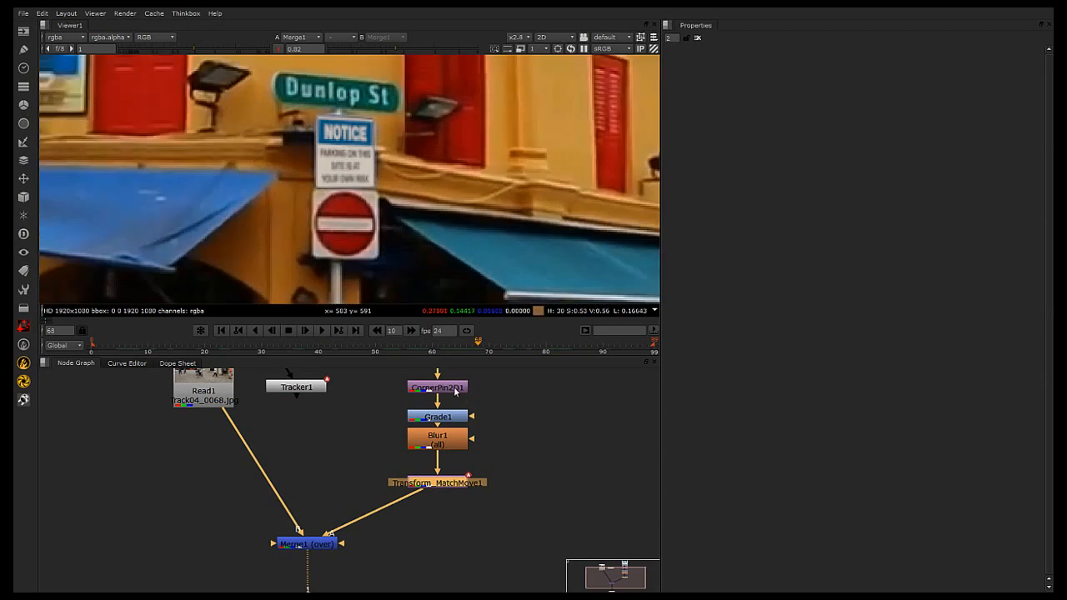
double_click(455, 392)
scroll(308, 198, "up", 4)
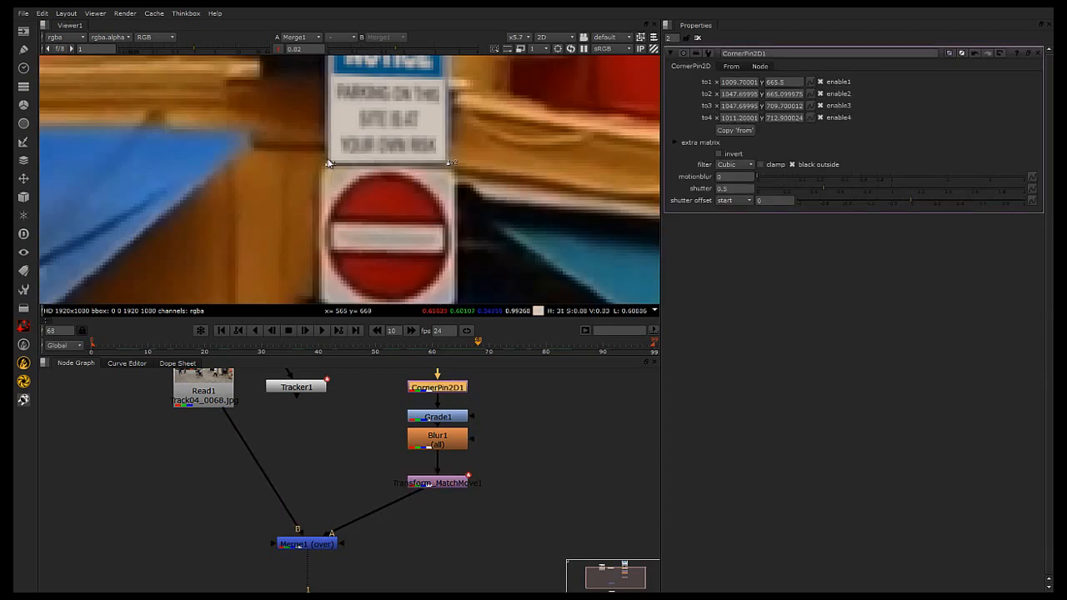
left_click_drag(326, 160, 327, 162)
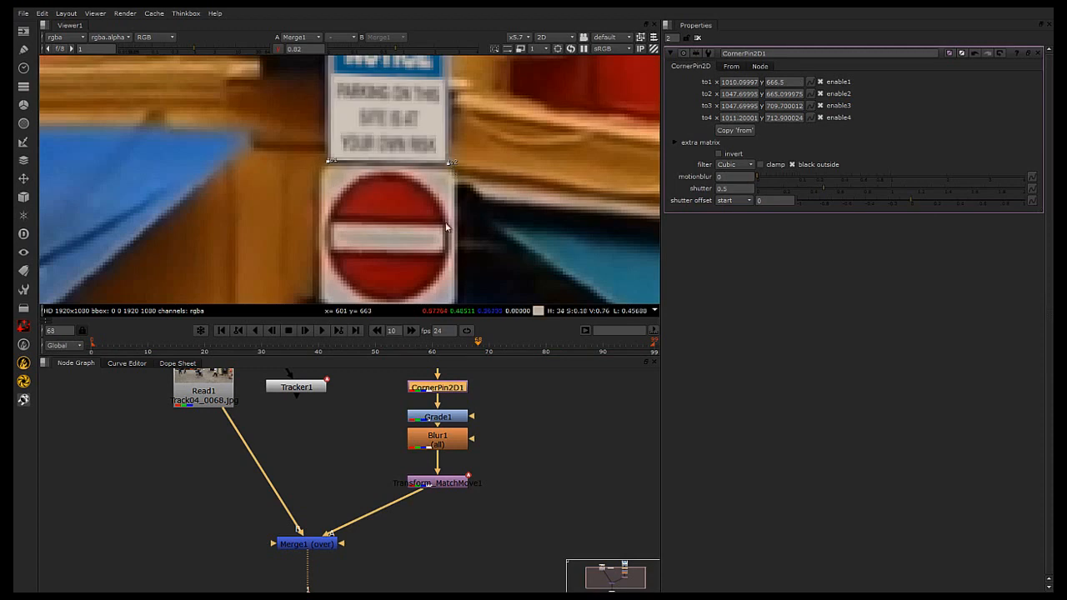
Adjust the notice sign's upper corner pins, placing to3 at 1049, 709 and to4 at about 1011.8, 713.2
scroll(446, 176, "down", 4)
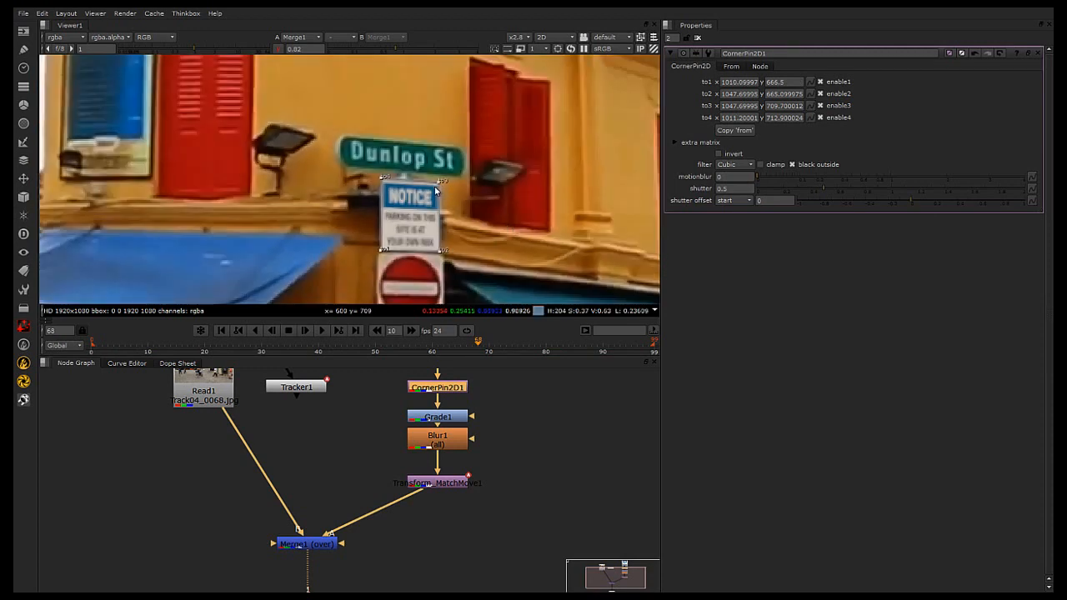
left_click_drag(438, 182, 384, 177)
scroll(565, 386, "down", 5)
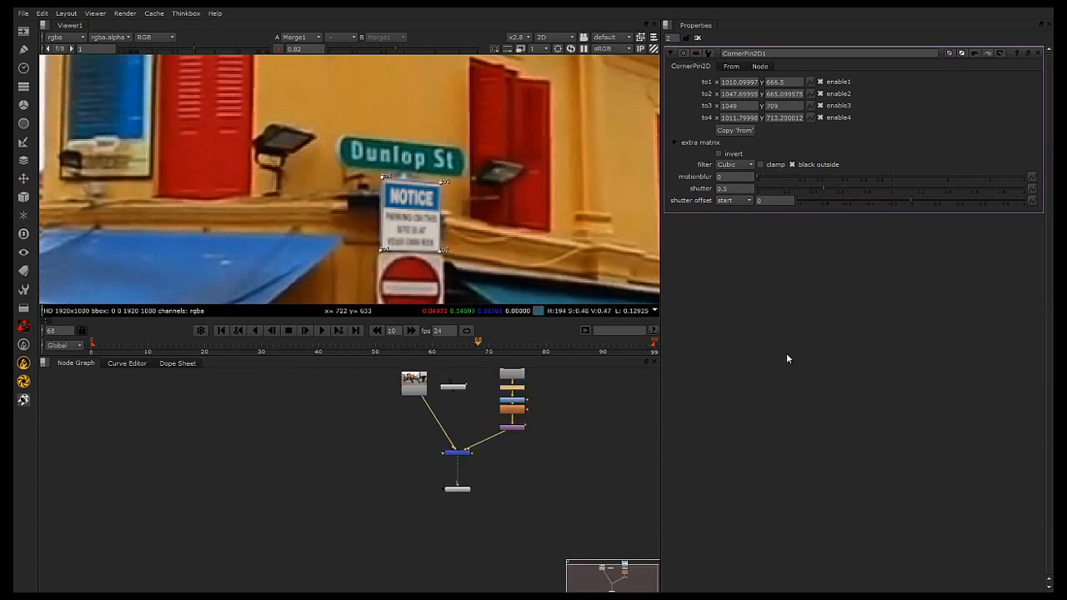
Collapse the CornerPin2D1 properties and play the shot to review the composited sign in the street footage
left_click(670, 52)
scroll(464, 225, "down", 5)
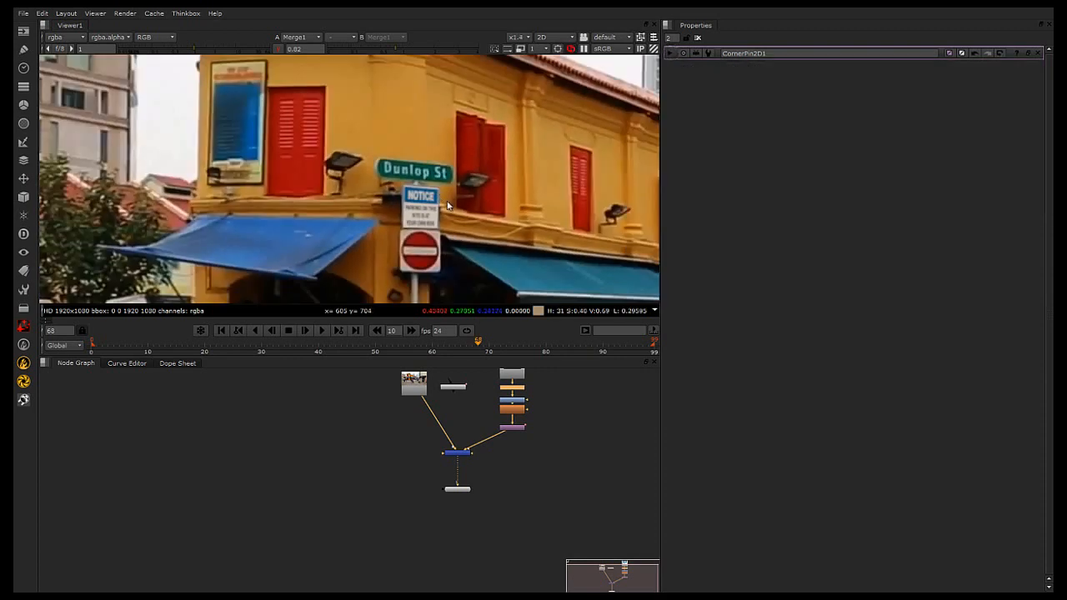
scroll(463, 225, "down", 4)
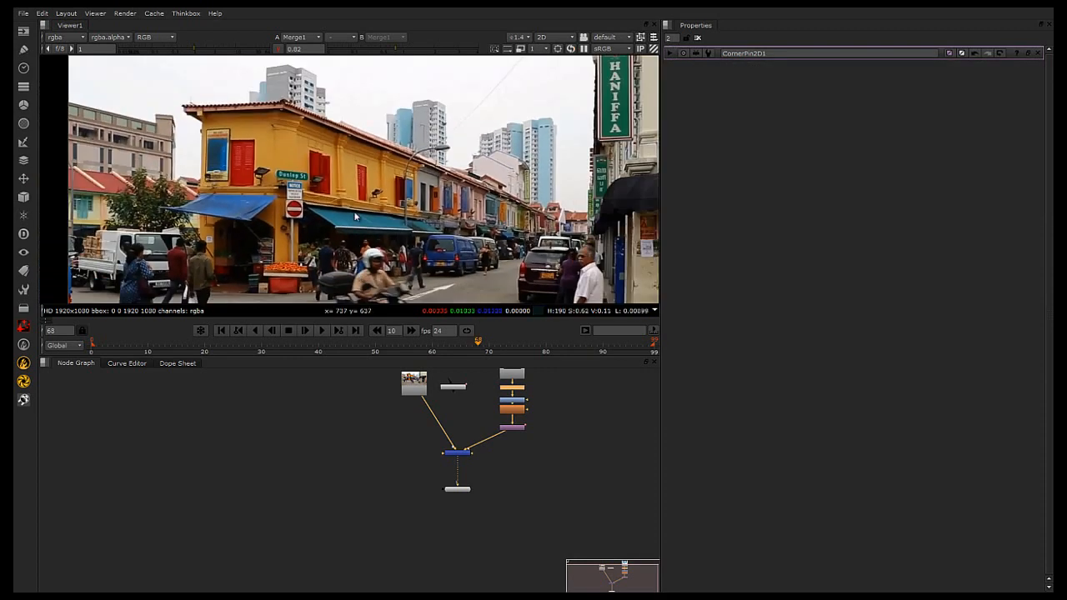
scroll(355, 217, "up", 1)
left_click(323, 331)
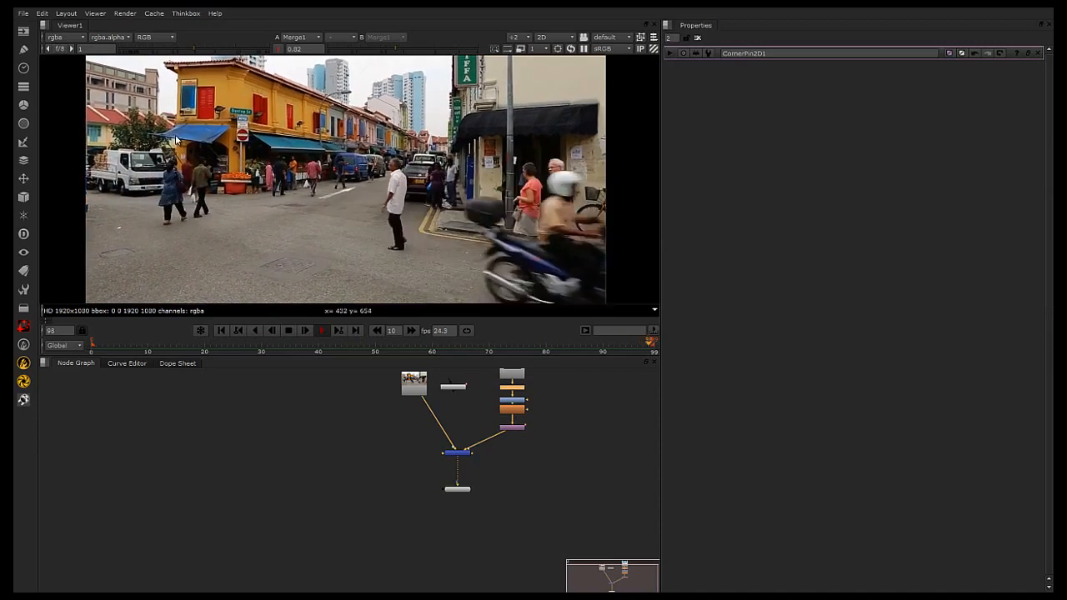
scroll(294, 169, "up", 2)
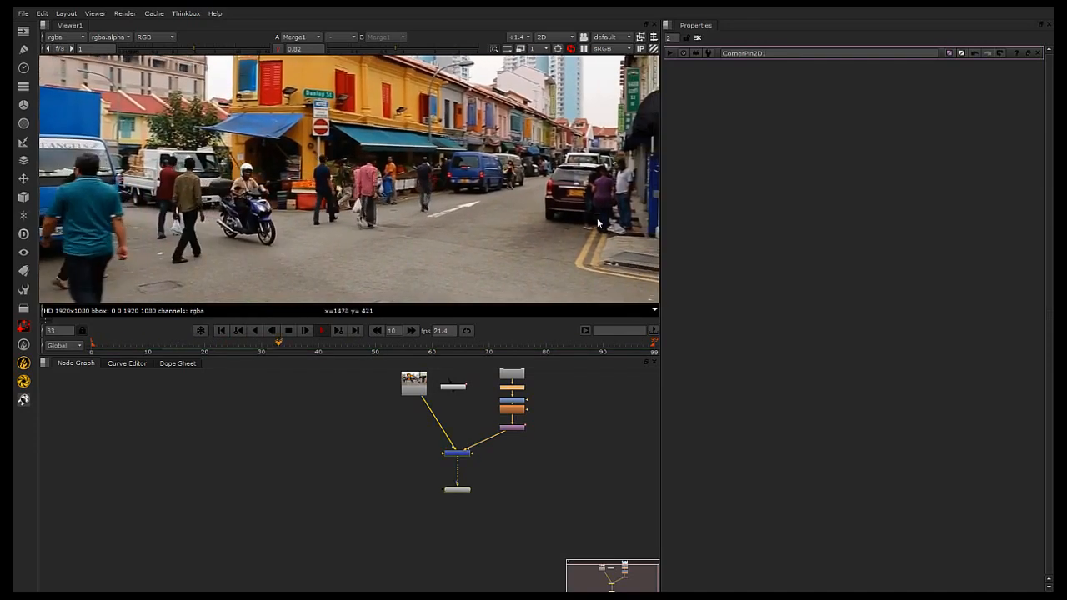
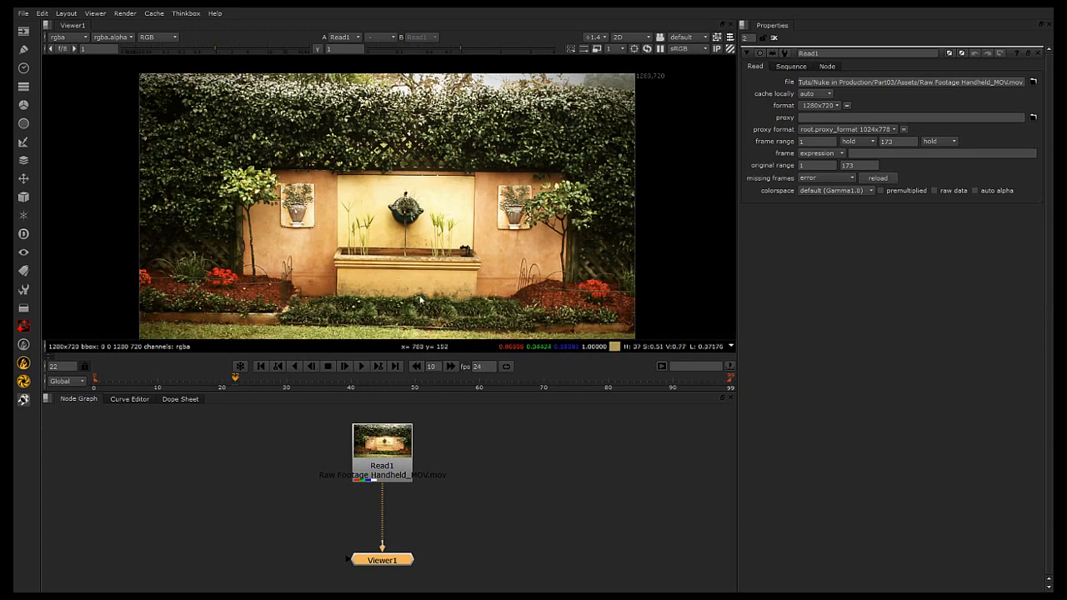
Space out Read1 and Viewer1, insert a Tracker node between them, and close the Read1 properties
left_click_drag(389, 451, 388, 445)
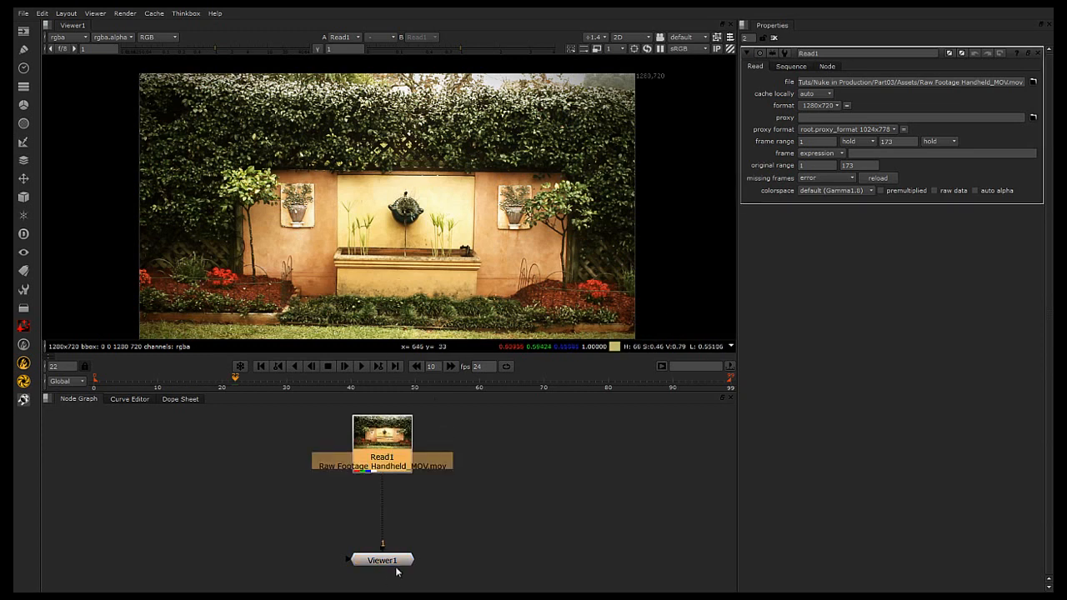
left_click_drag(396, 562, 395, 572)
left_click(388, 461)
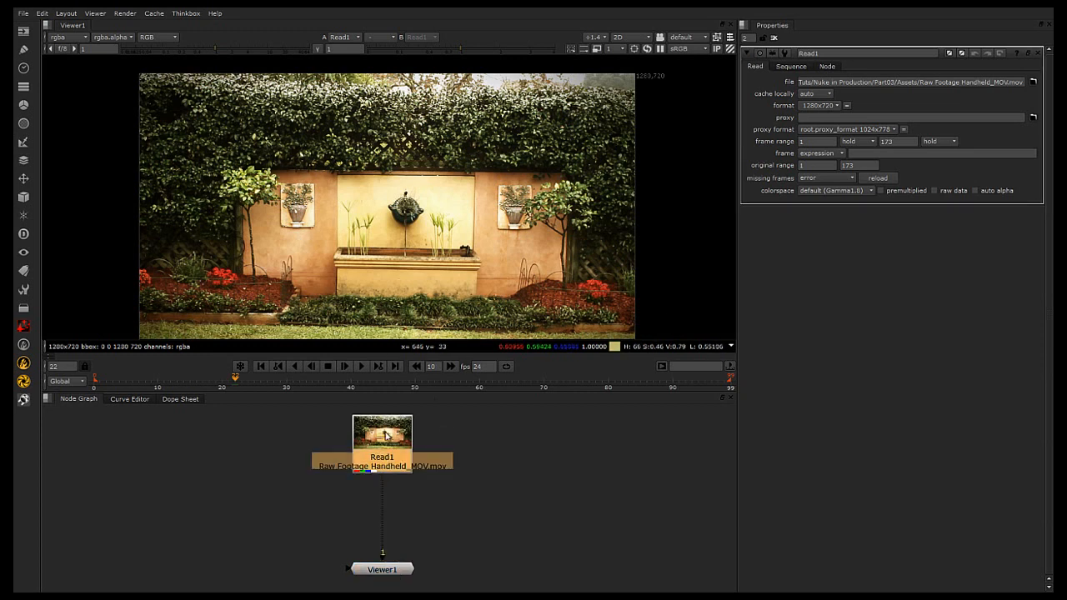
key("Tab")
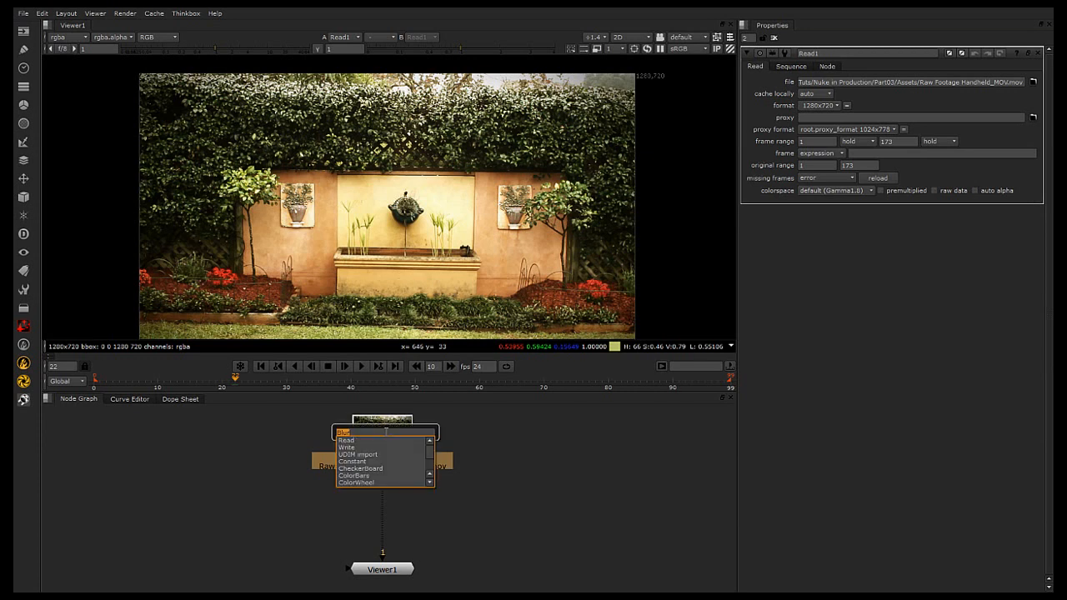
type("track")
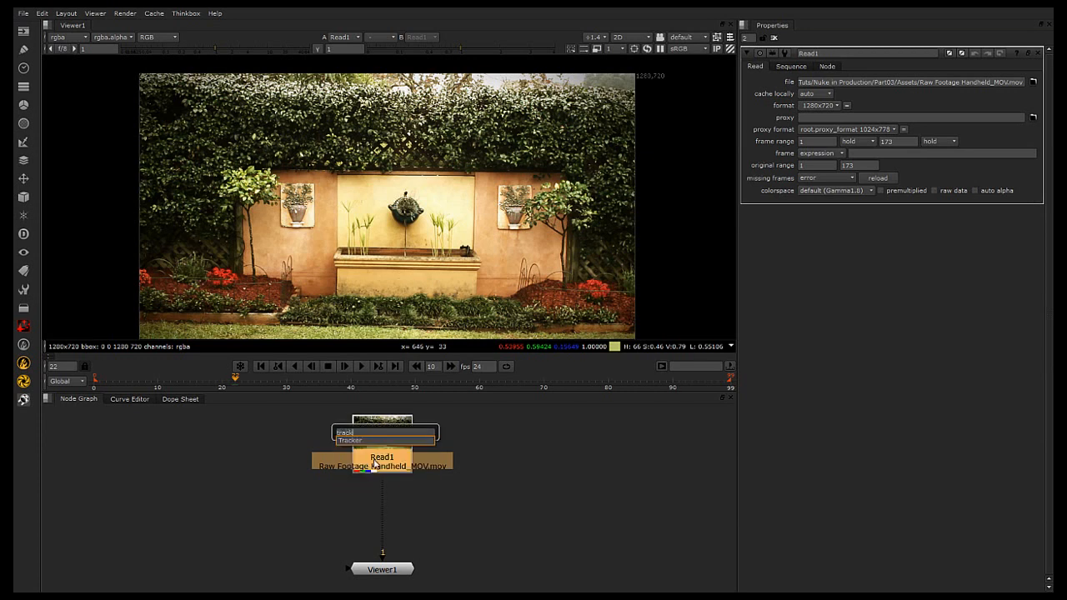
key("Return")
left_click_drag(397, 495, 398, 498)
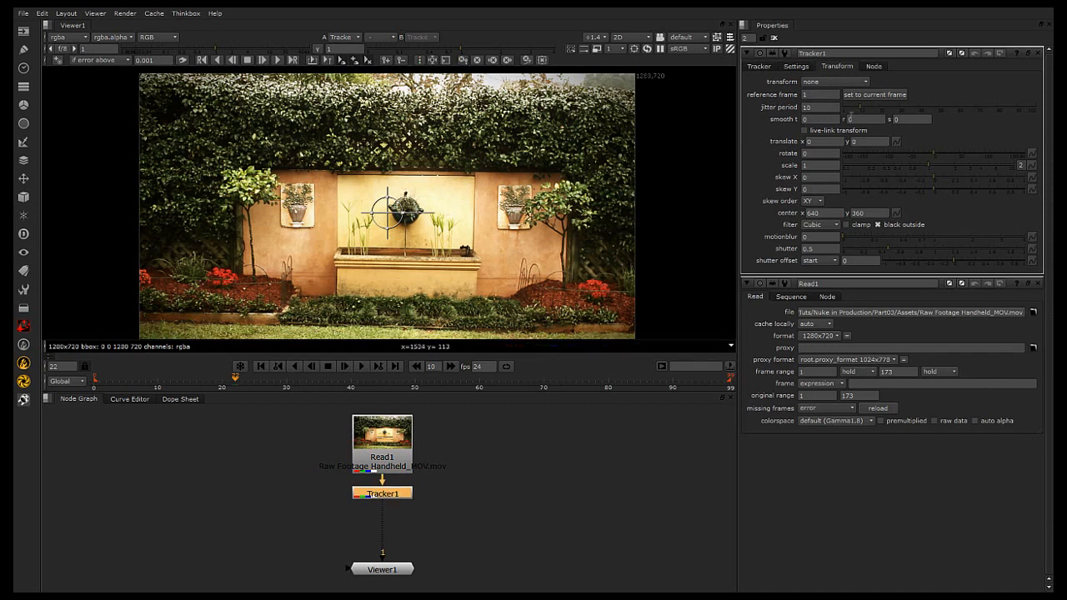
left_click(1036, 284)
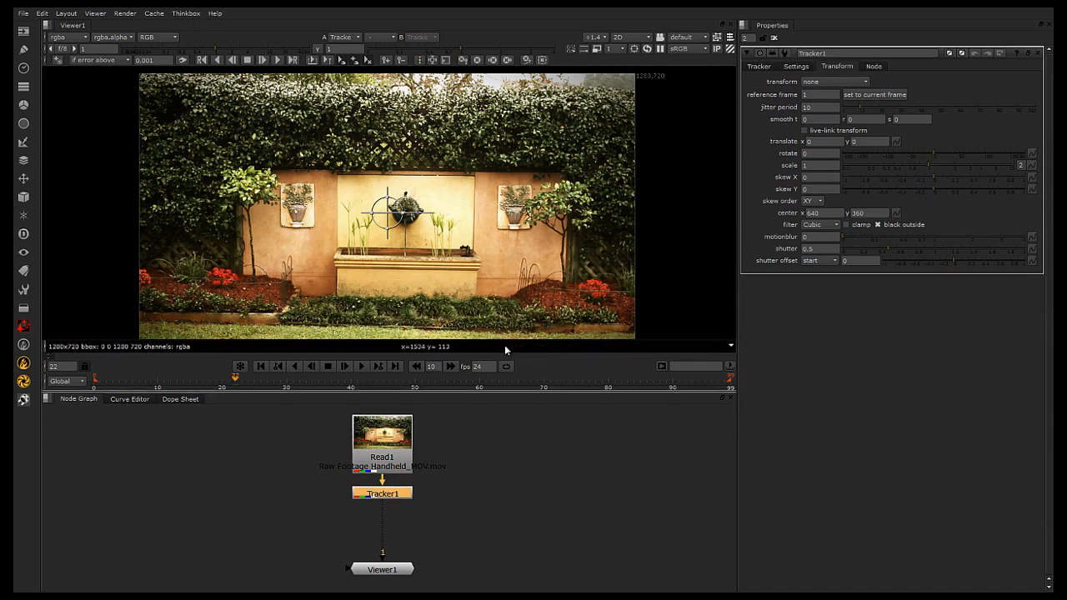
Add a track point at the base of the urn on the plaque beside the left-hand tree, at frame 22
scroll(384, 204, "up", 3)
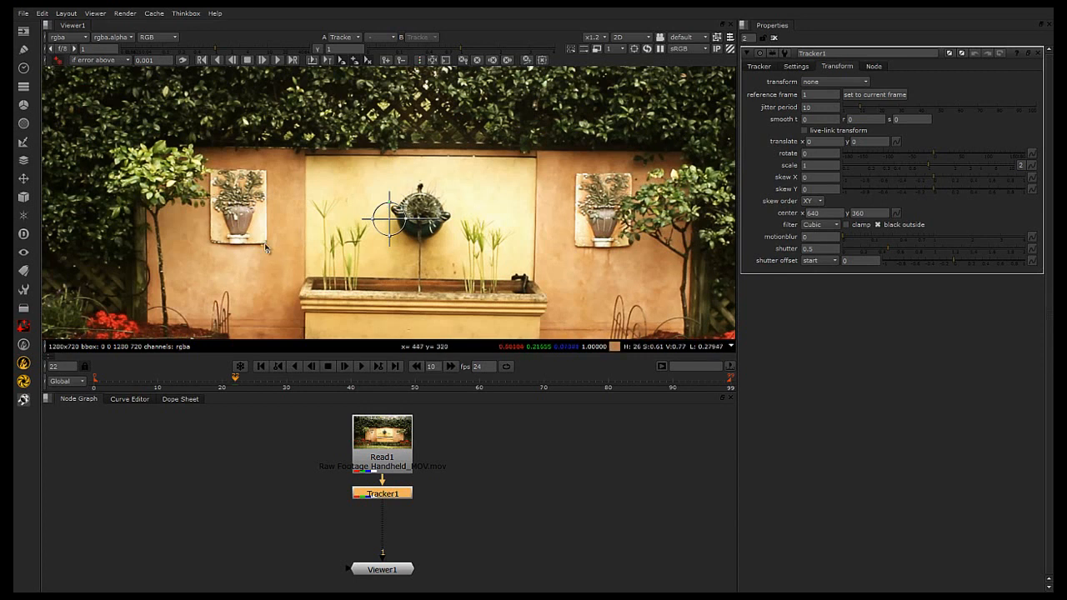
scroll(263, 243, "up", 2)
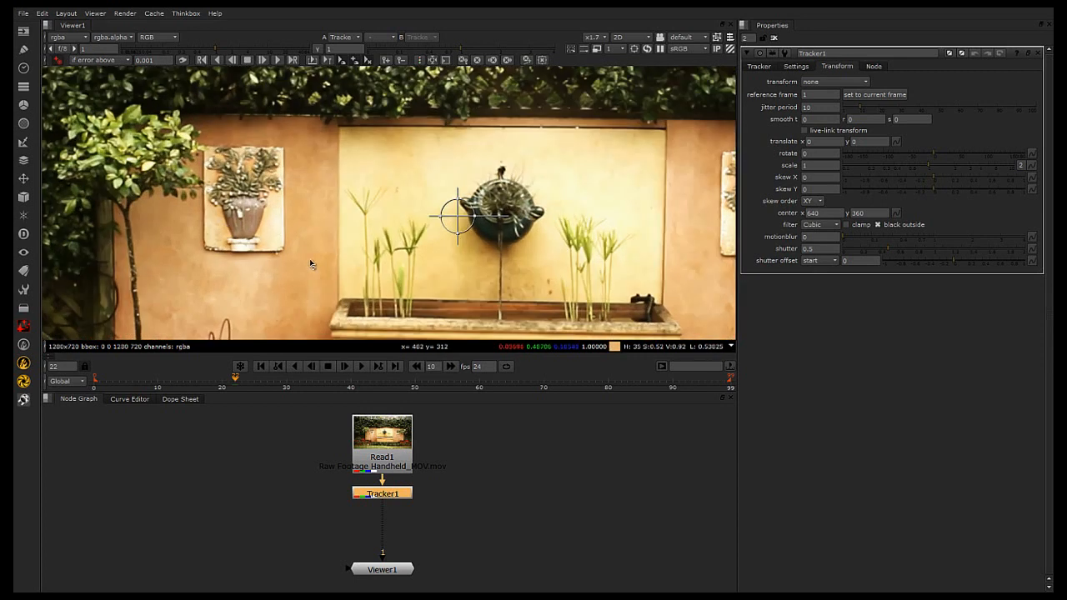
left_click(235, 242, "ctrl+alt")
scroll(254, 255, "up", 1)
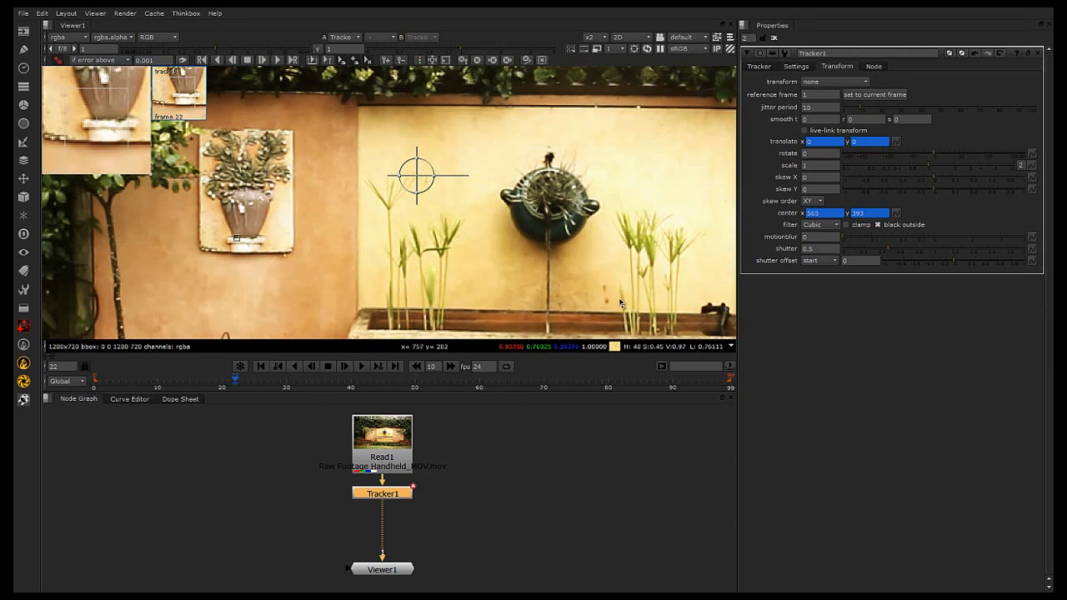
Display the footage in Luminance and frame the urn plaque beside the left-hand tree closely
left_click(177, 38)
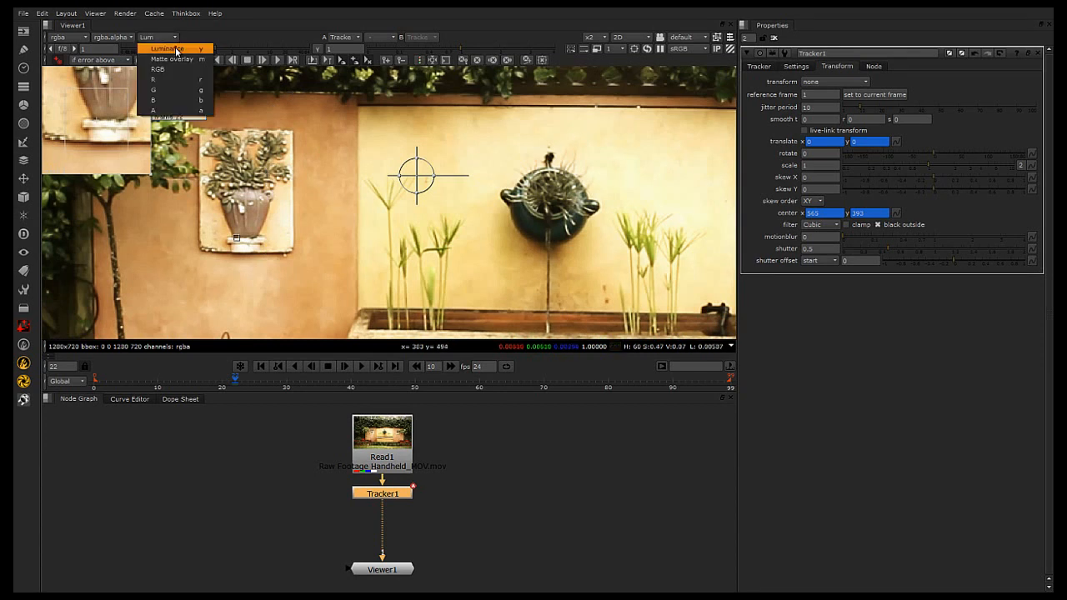
left_click(173, 46)
scroll(275, 250, "up", 2)
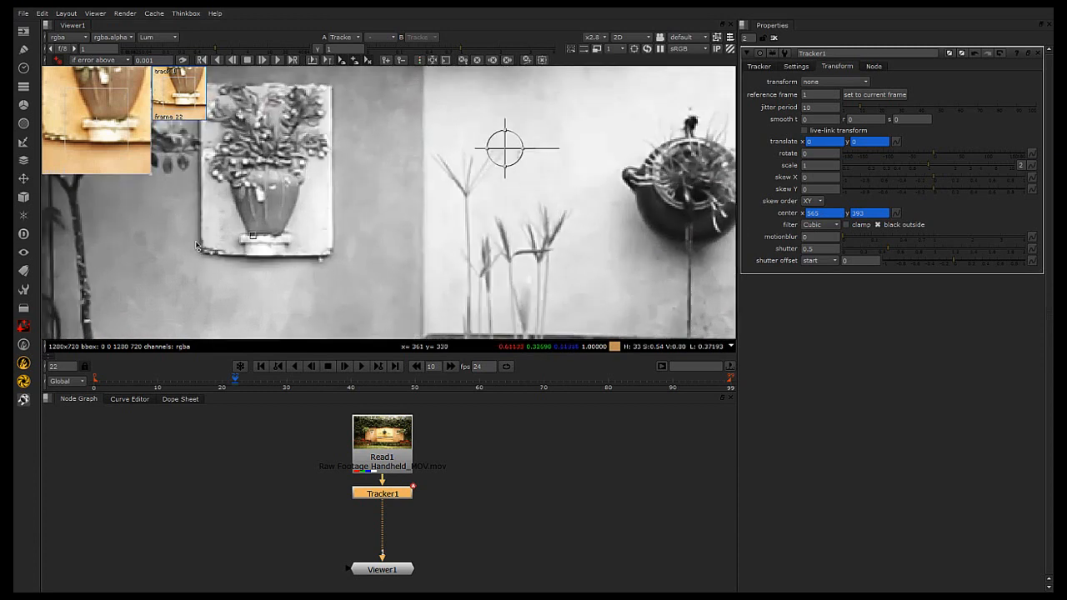
scroll(225, 239, "up", 2)
middle_click_drag(331, 199, 380, 267)
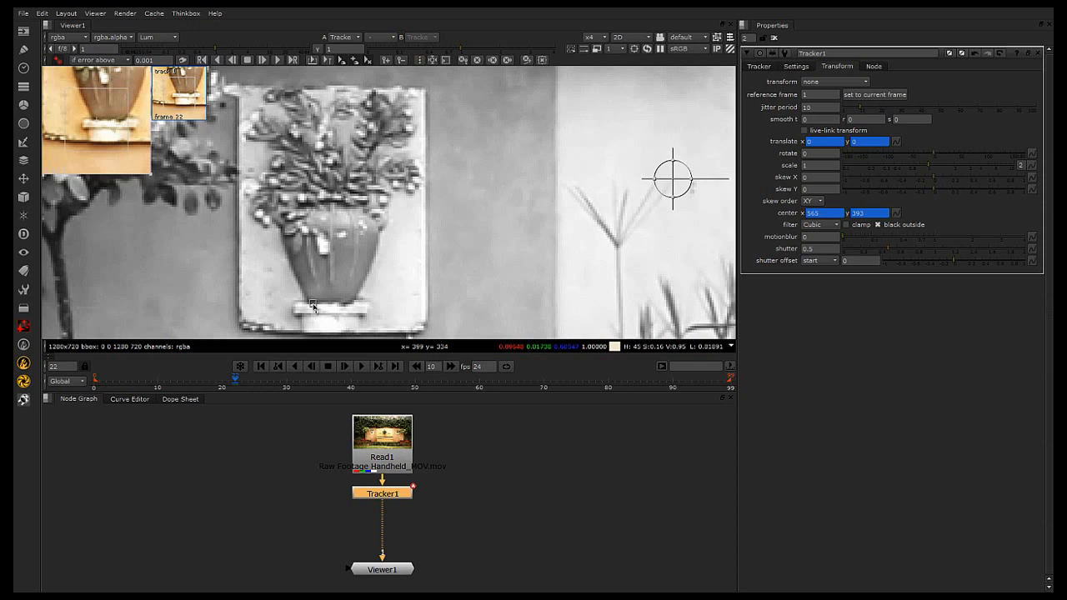
Delete track 1 from Tracker1's list of tracks
left_click(757, 69)
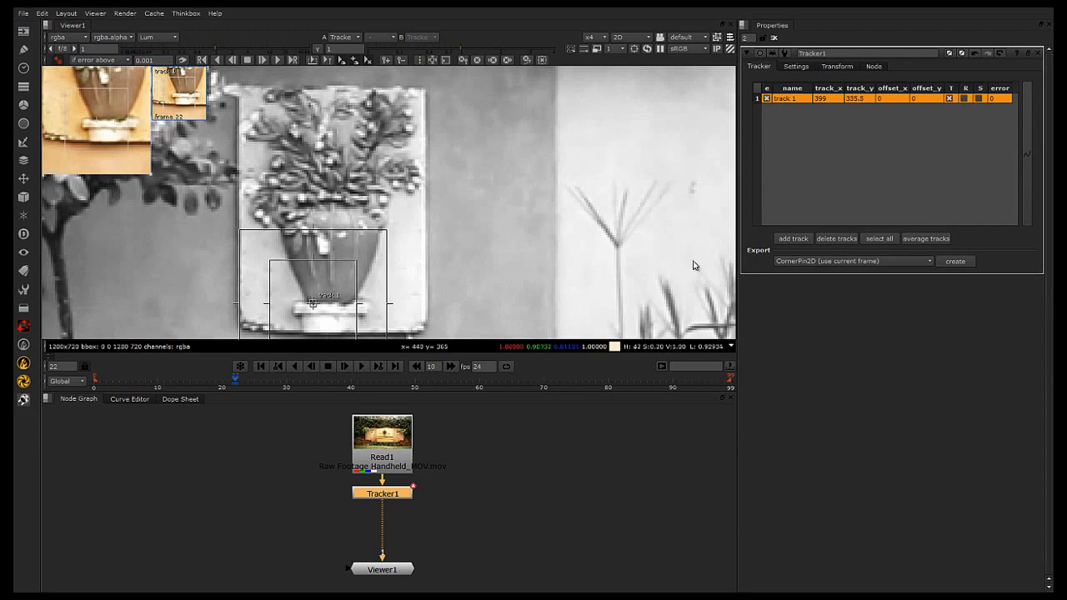
left_click(801, 143)
left_click(793, 101)
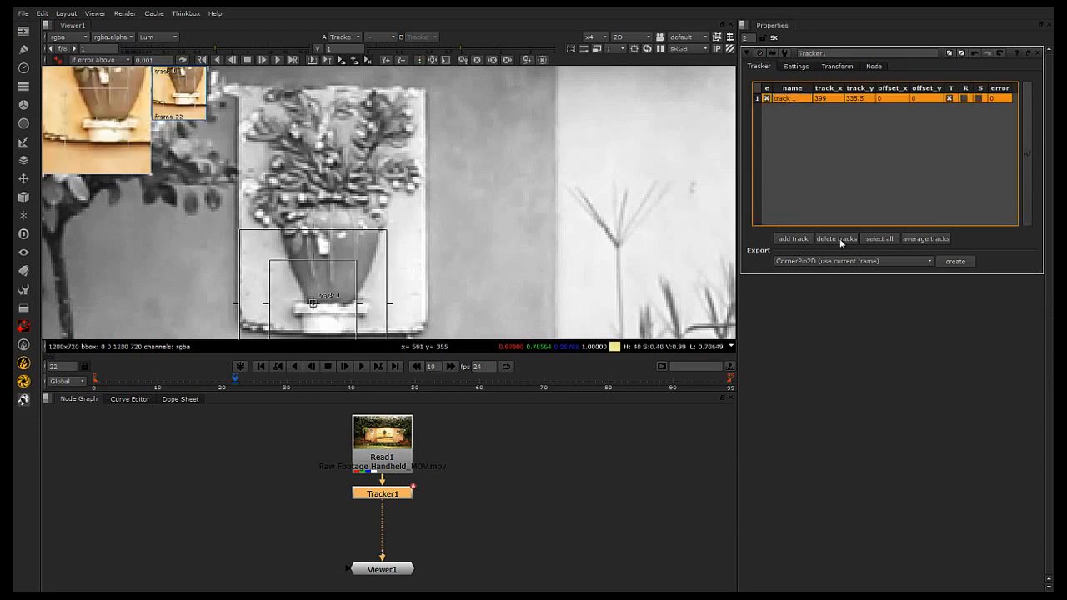
left_click(839, 239)
Expand Tracker1's Auto-Tracking and Keyframe Tracking settings, and set snap to markers to blobs
left_click(796, 67)
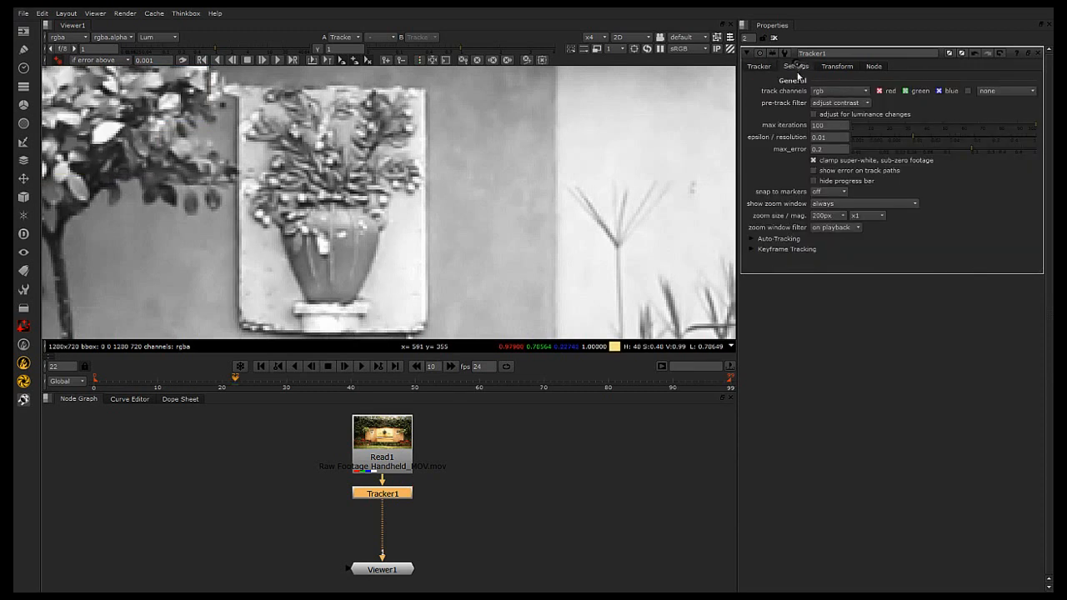
left_click(752, 239)
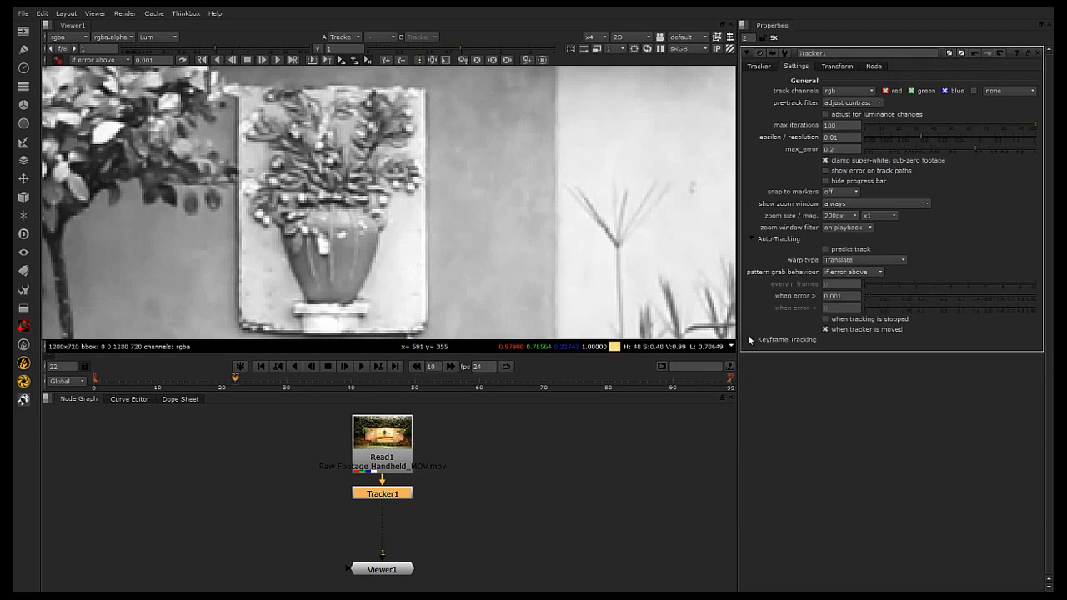
left_click(752, 339)
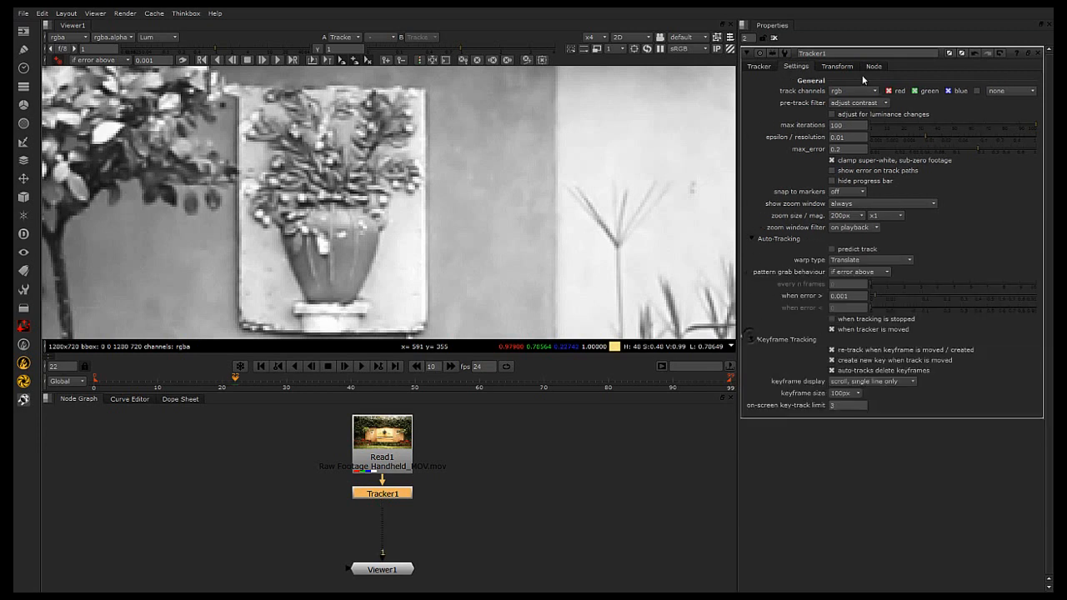
left_click(856, 194)
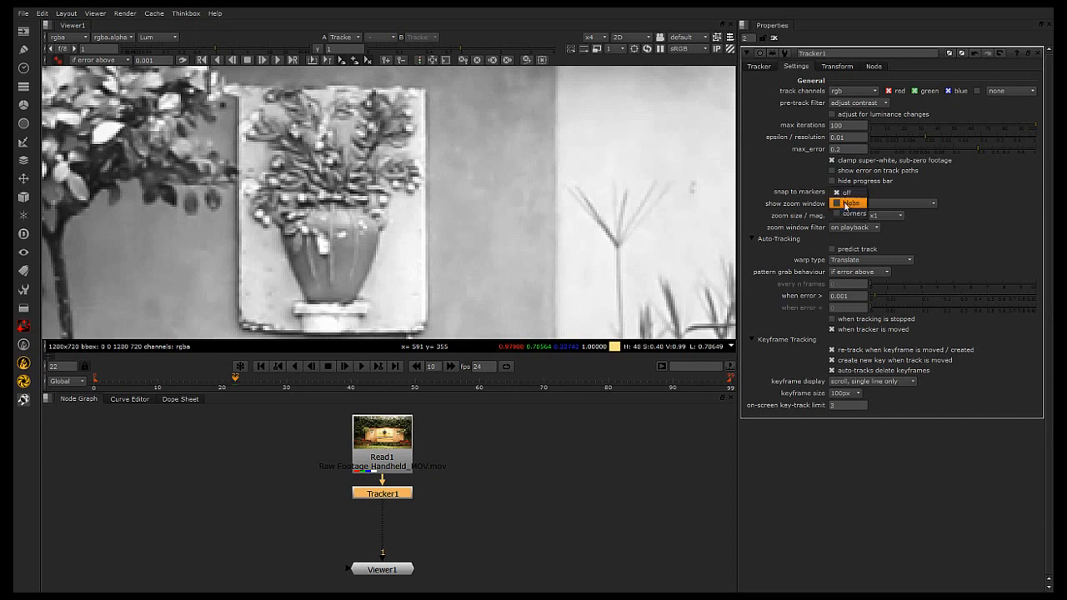
left_click(845, 204)
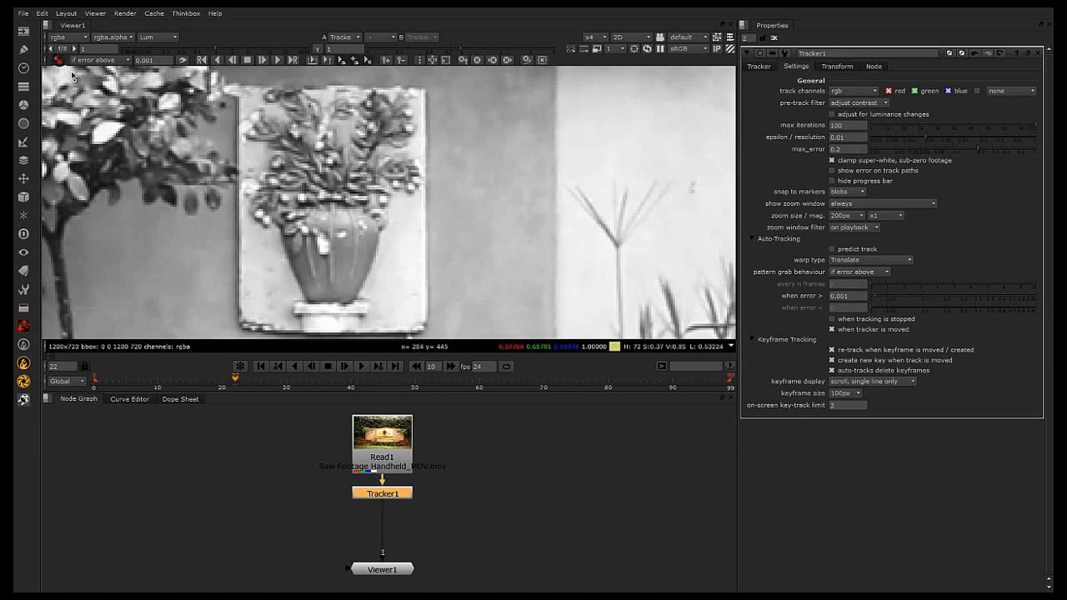
Place a new track on the urn plaque, snap it to the blob above the urn's rim, and enlarge the track's zoom window
mouse_move(309, 205)
left_mouse_down()
mouse_move(297, 186)
mouse_move(329, 198)
mouse_move(356, 168)
mouse_move(405, 206)
mouse_move(390, 200)
left_mouse_up()
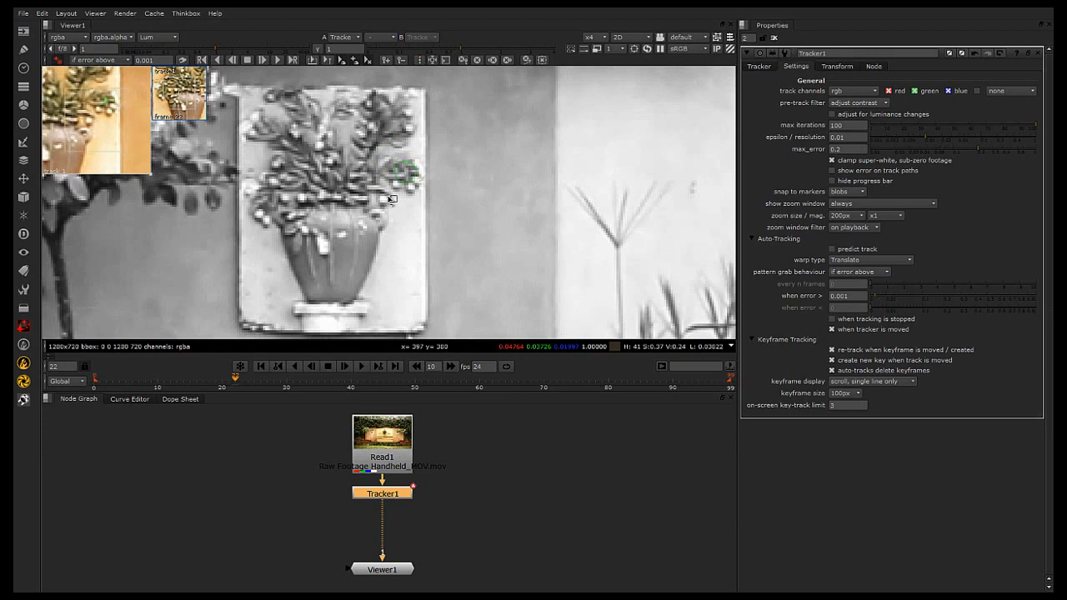
mouse_move(364, 250)
left_mouse_down()
mouse_move(357, 298)
mouse_move(315, 297)
left_mouse_up()
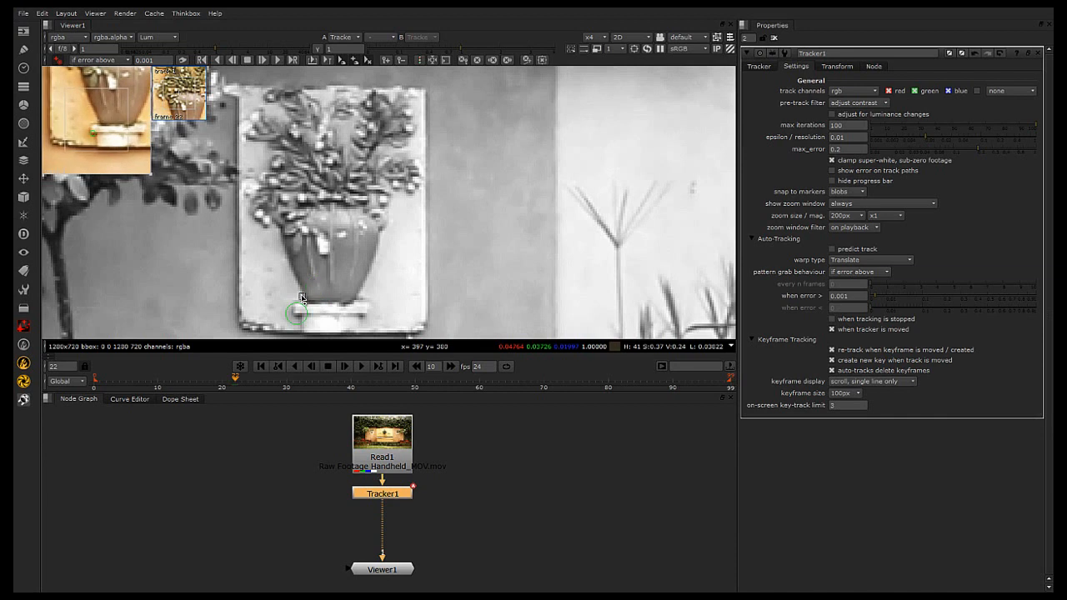
left_click_drag(300, 294, 243, 305)
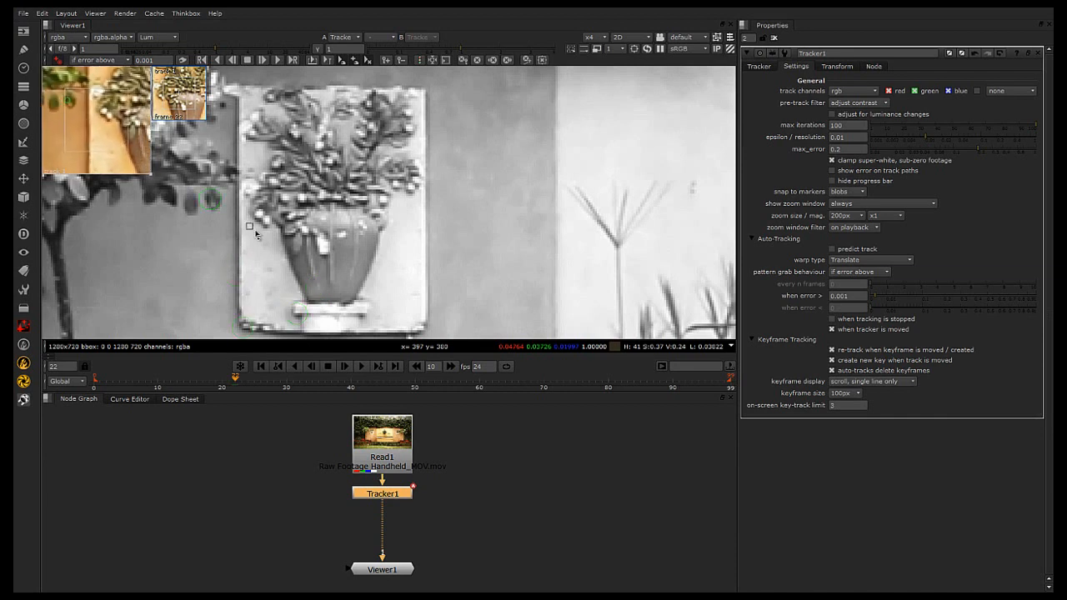
mouse_move(263, 215)
left_mouse_down()
mouse_move(292, 178)
mouse_move(303, 177)
mouse_move(307, 201)
left_mouse_up()
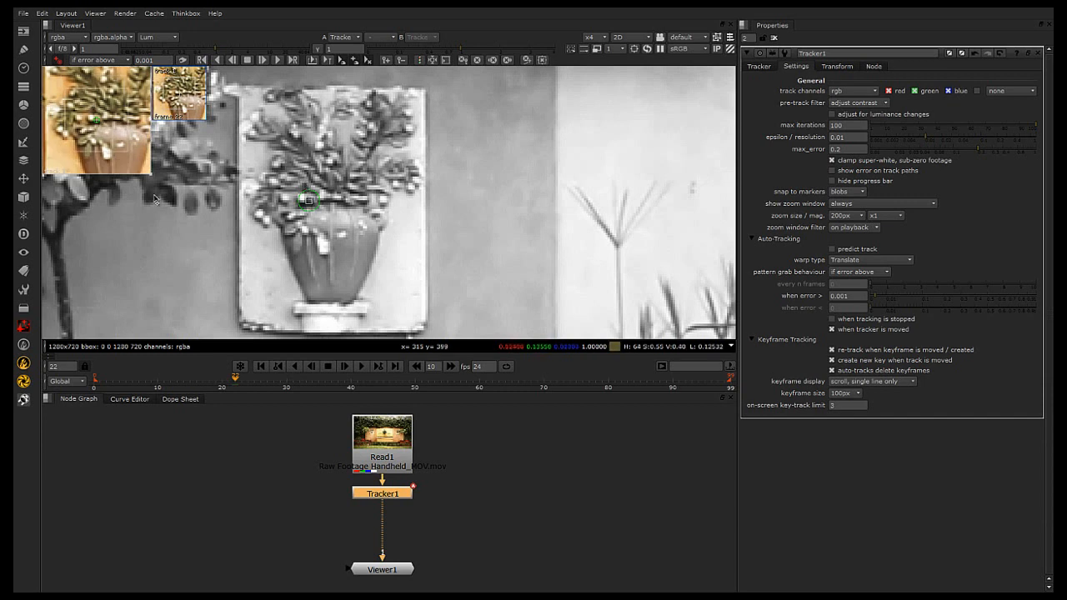
left_click_drag(153, 177, 221, 273)
scroll(150, 175, "up", 2)
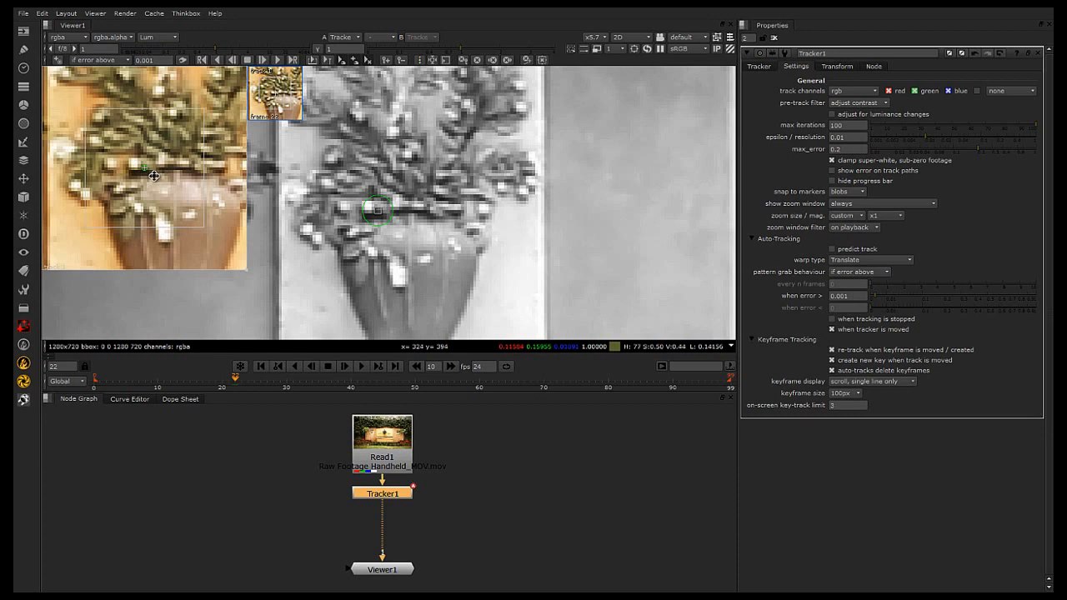
Shrink track 1's pattern and search areas tightly around the blob above the urn's rim
left_click(772, 68)
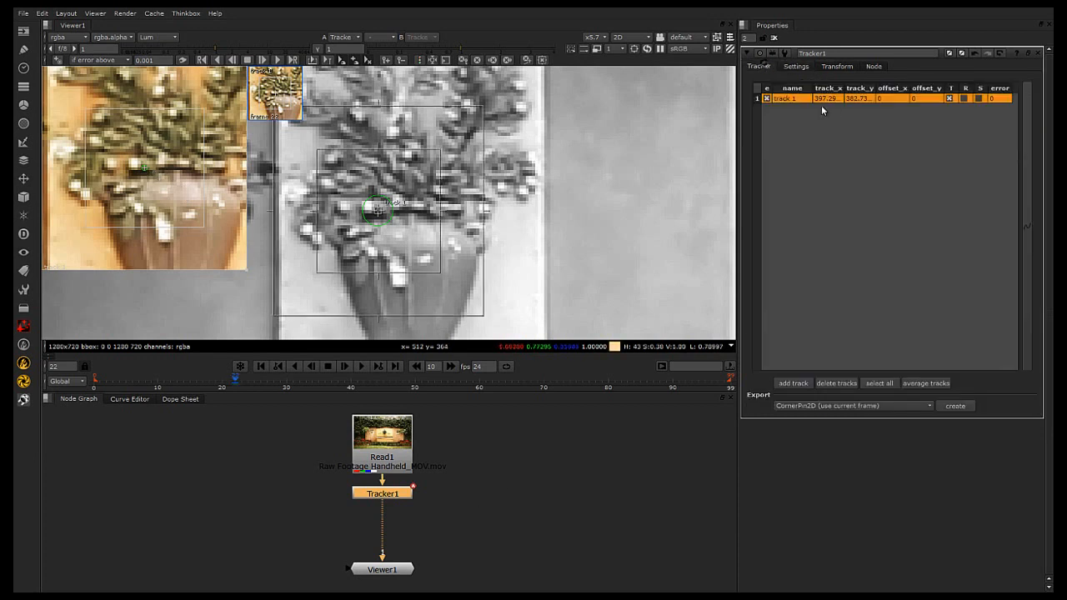
mouse_move(439, 272)
left_mouse_down()
mouse_move(403, 246)
mouse_move(412, 253)
left_mouse_up()
left_click_drag(458, 294, 465, 302)
left_click_drag(412, 252, 410, 244)
scroll(479, 247, "down", 5)
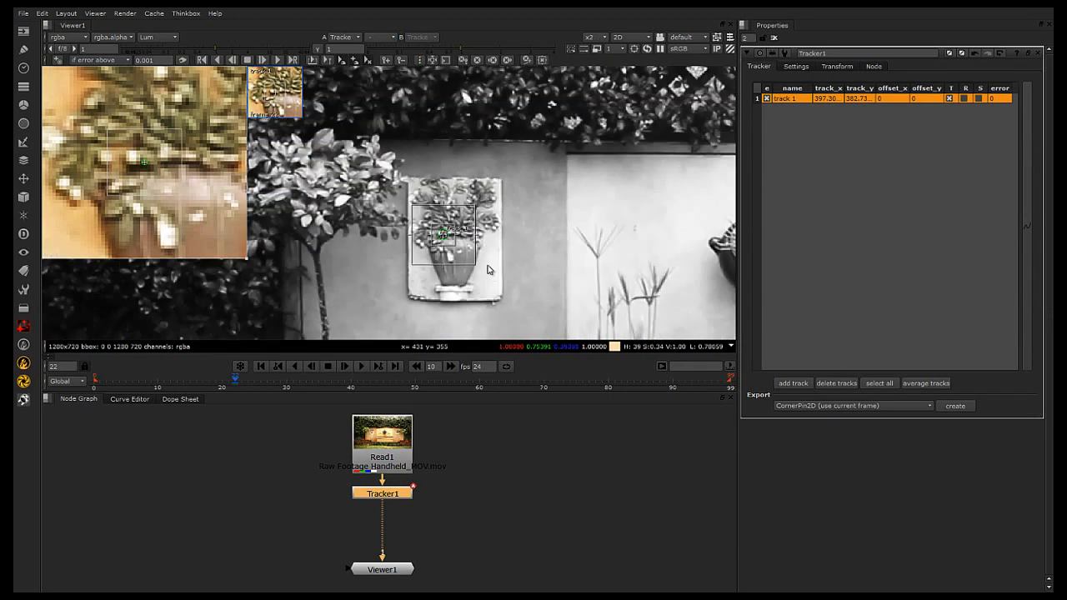
Return the viewer's display from luminance to RGB colour
left_click(471, 420)
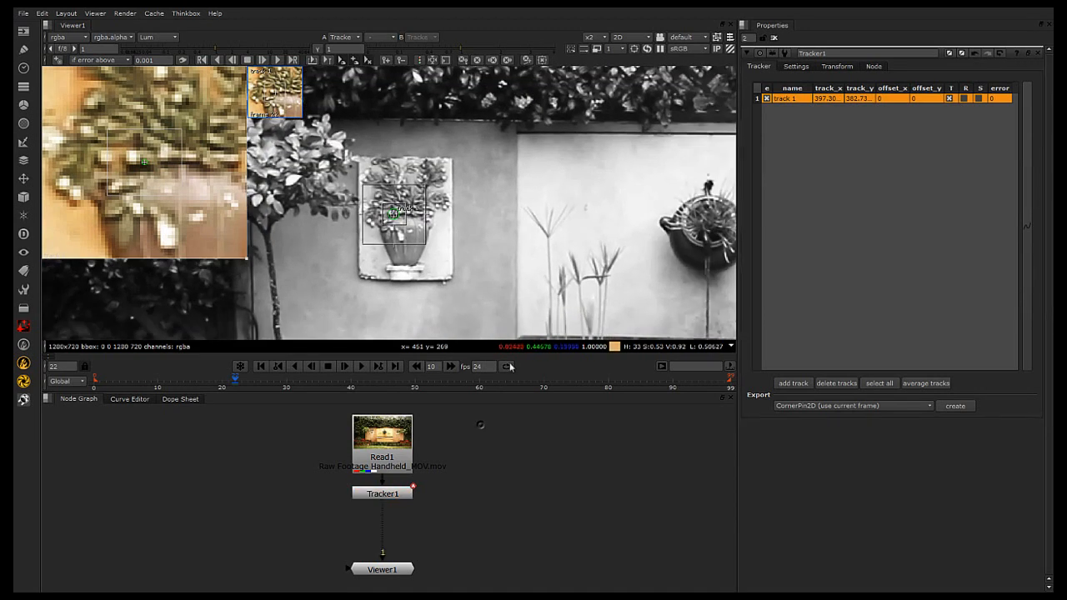
left_click(158, 39)
left_click(154, 53)
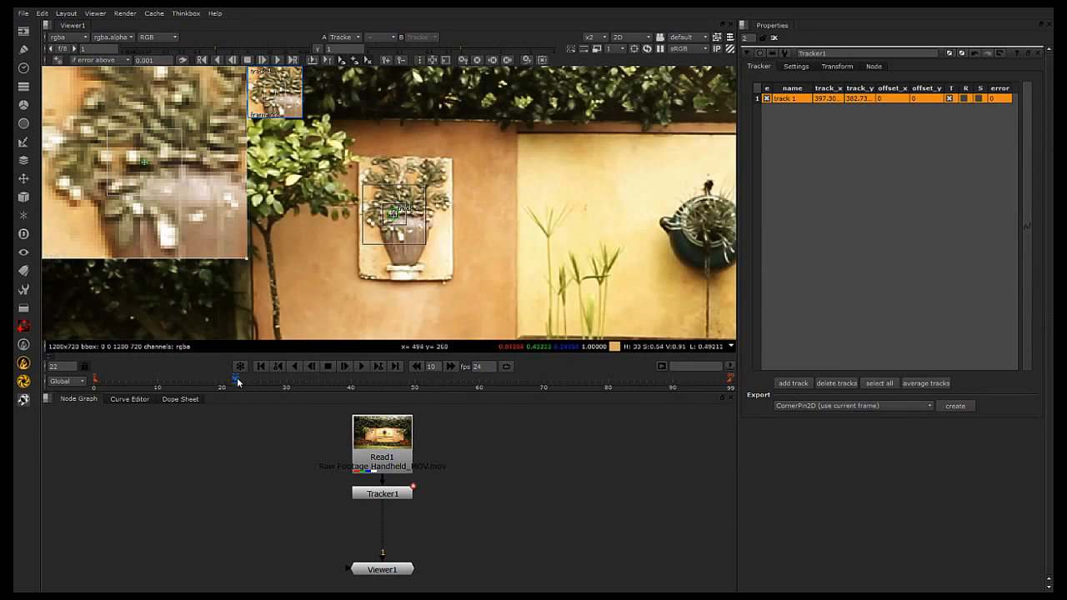
Track track 1 from frame 22 to the last frame, track it from frame 22 back to the first frame, and review the result
left_click(277, 59)
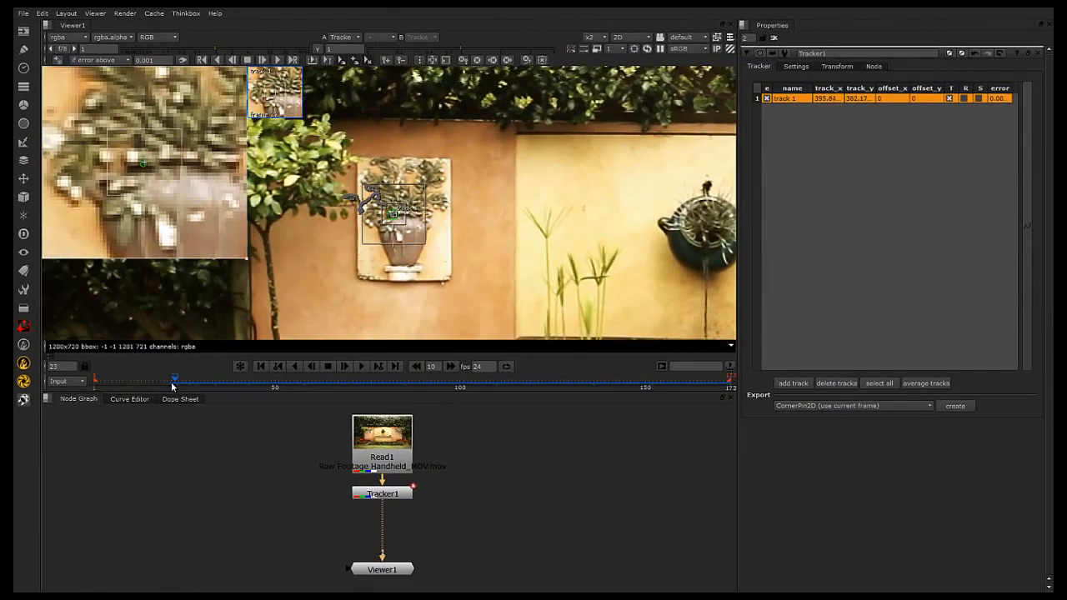
left_click(171, 382)
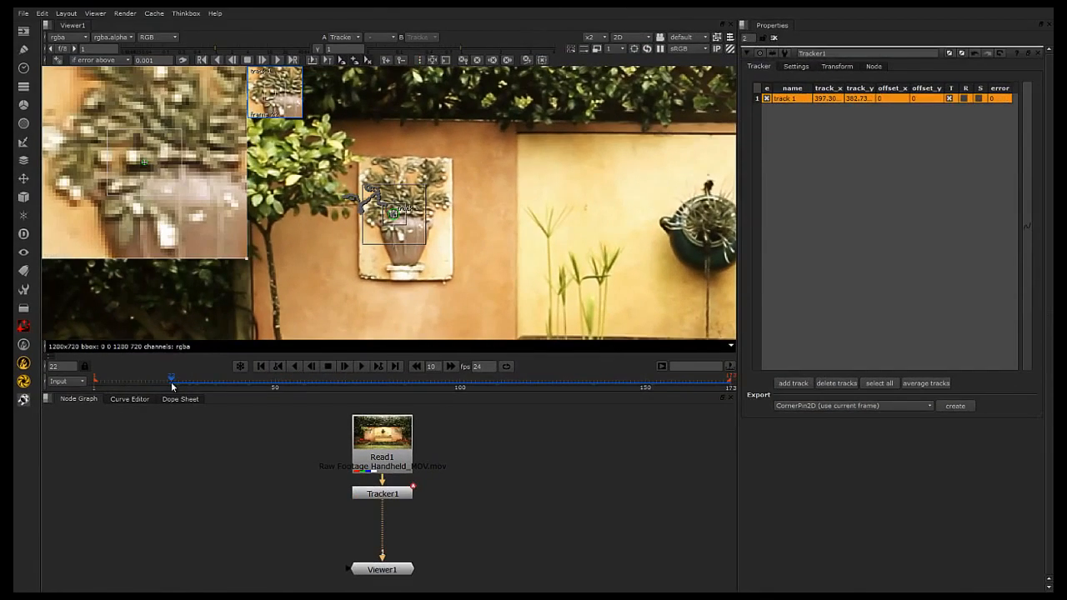
left_click(220, 60)
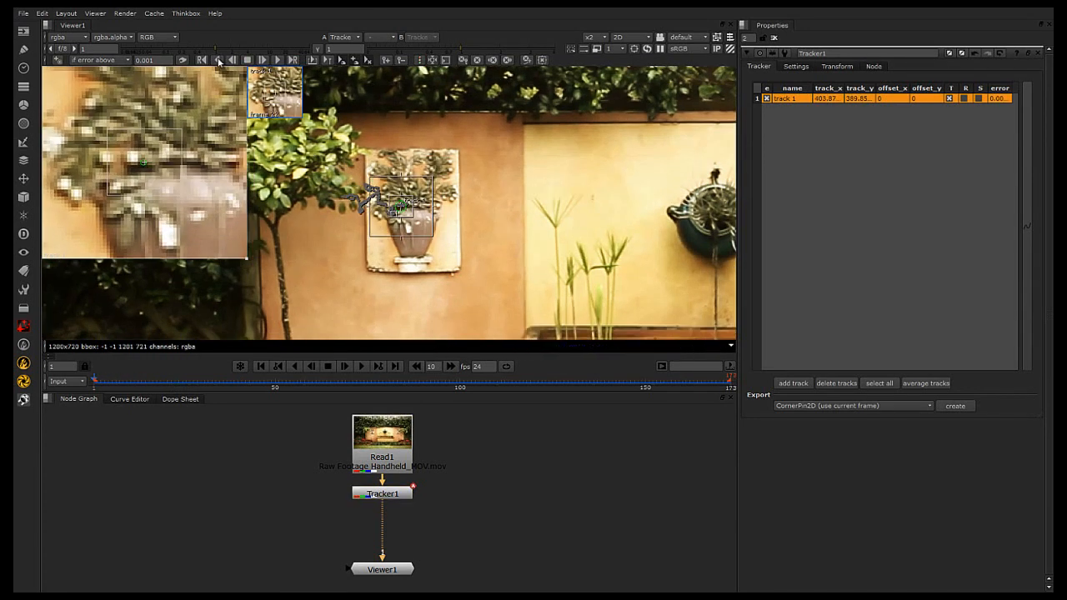
left_click(116, 382)
left_click_drag(116, 382, 500, 385)
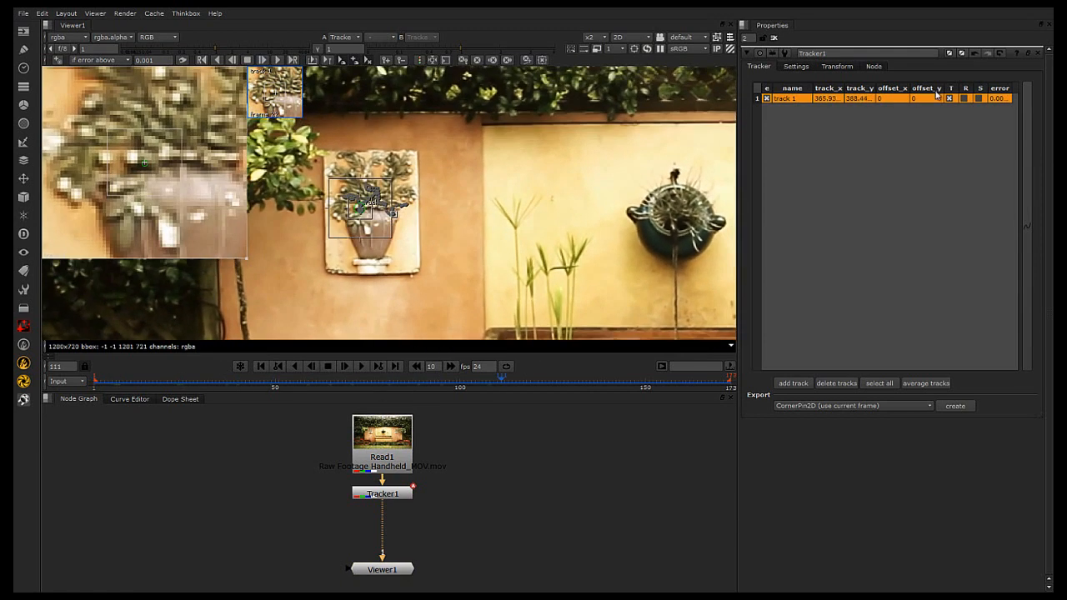
Turn off Tracker1's snap to markers and scrub through the footage to check how track 1 holds on the urn
left_click(797, 67)
left_click(846, 182)
left_click_drag(129, 390, 638, 381)
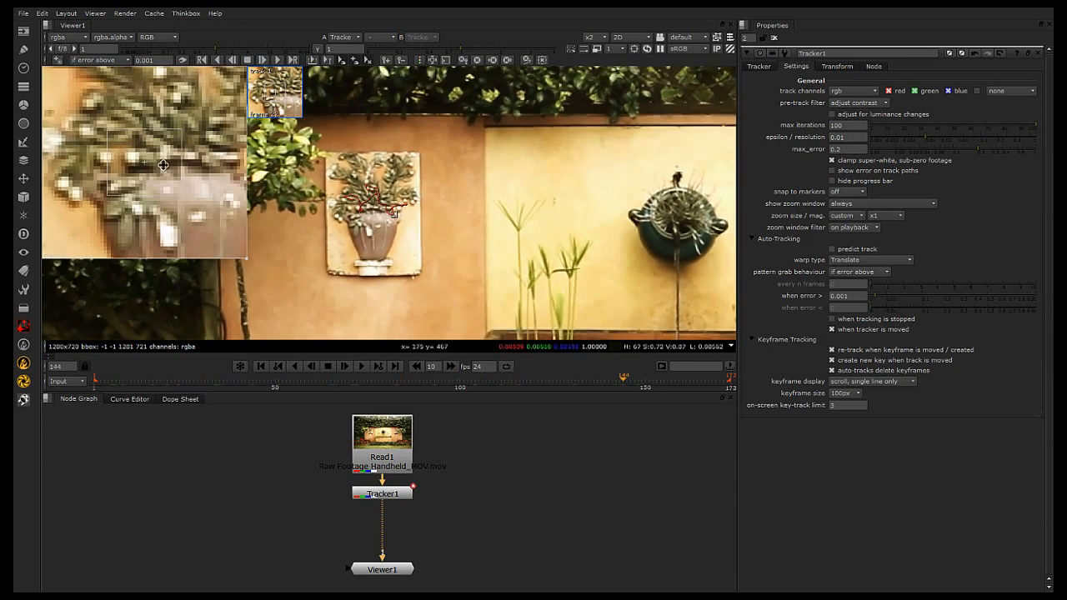
left_click(103, 384)
left_click_drag(102, 384, 479, 381)
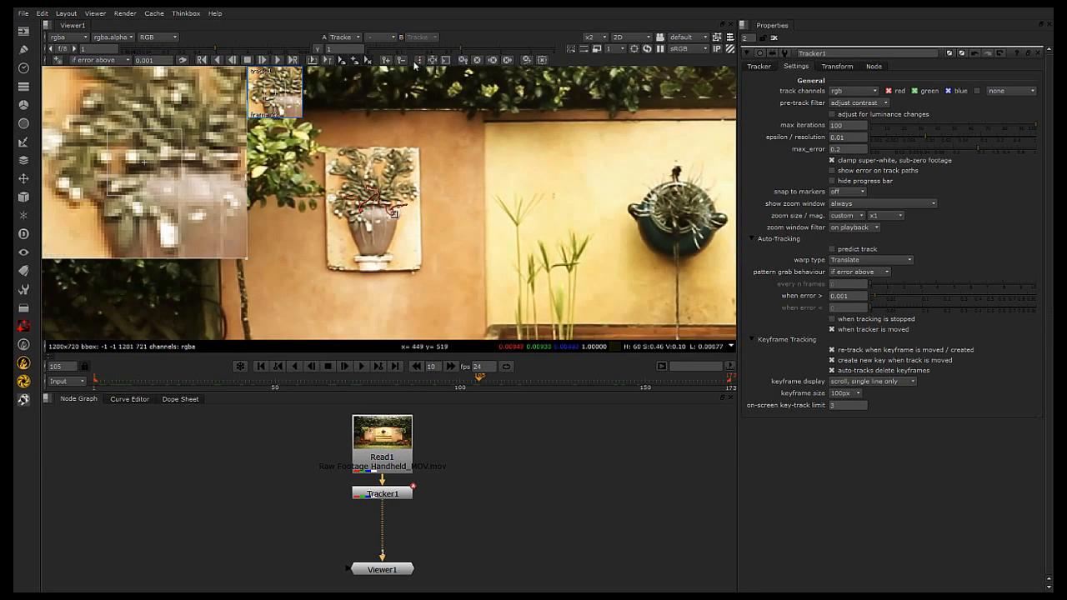
Select track 1 and display the tracking error along its path on the urn plaque
left_click(760, 67)
left_click(797, 99)
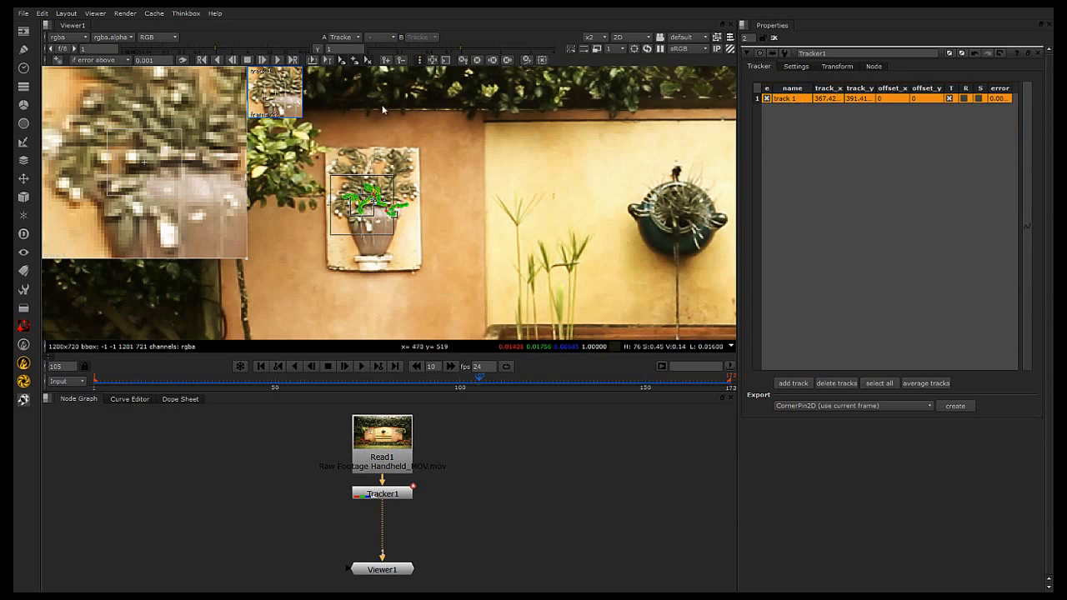
scroll(368, 231, "up", 4)
scroll(383, 144, "up", 2)
Find the high-error point on track 1's path at frame 85 and add a tracking keyframe there
left_click(104, 381)
left_click_drag(150, 385, 402, 390)
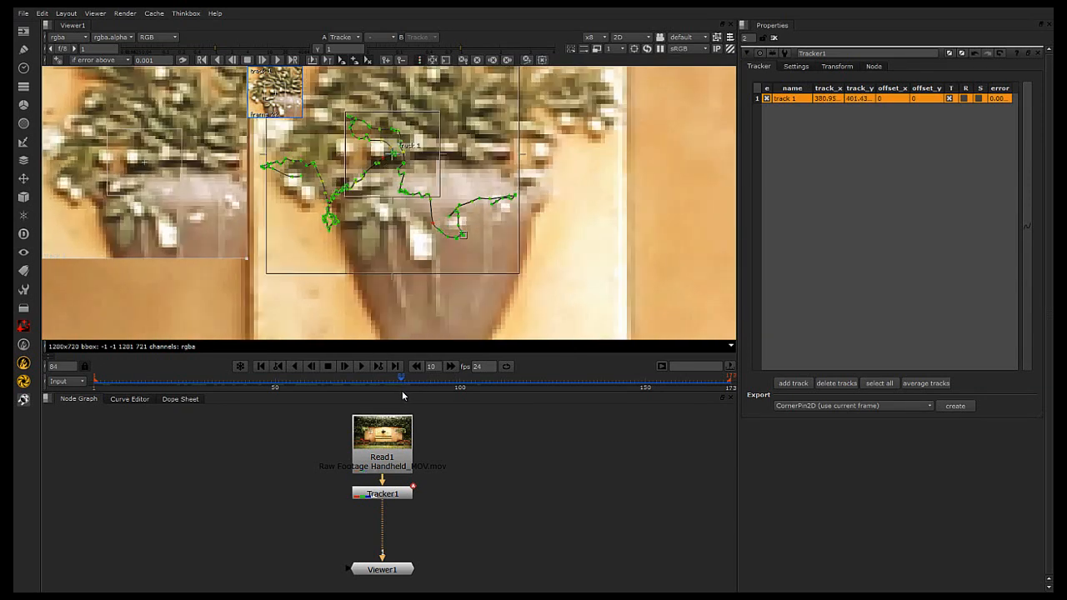
scroll(439, 229, "up", 5)
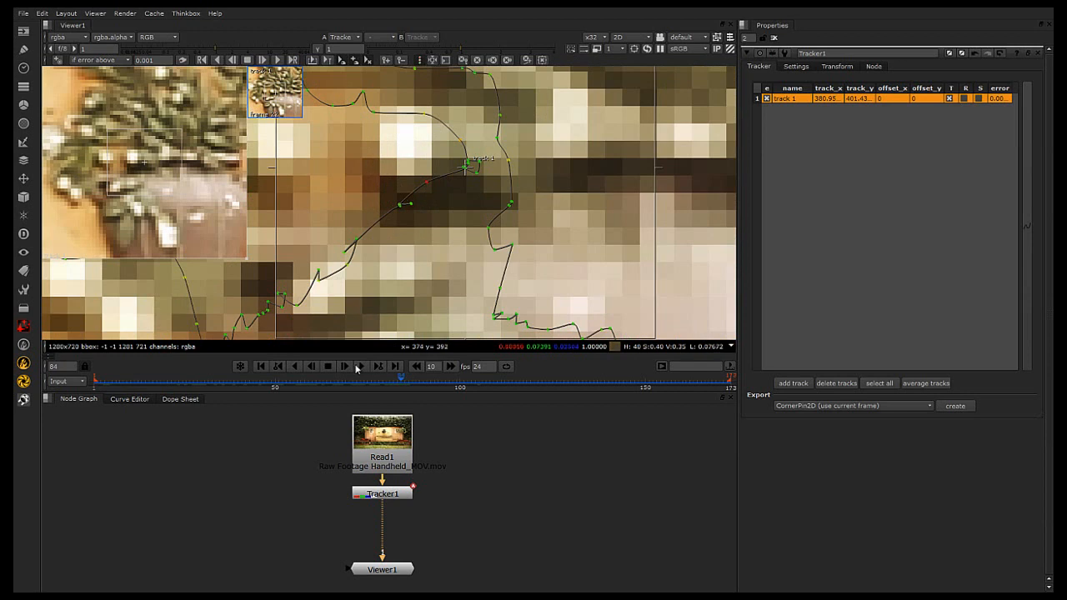
mouse_move(399, 384)
left_mouse_down()
mouse_move(369, 384)
mouse_move(406, 386)
left_mouse_up()
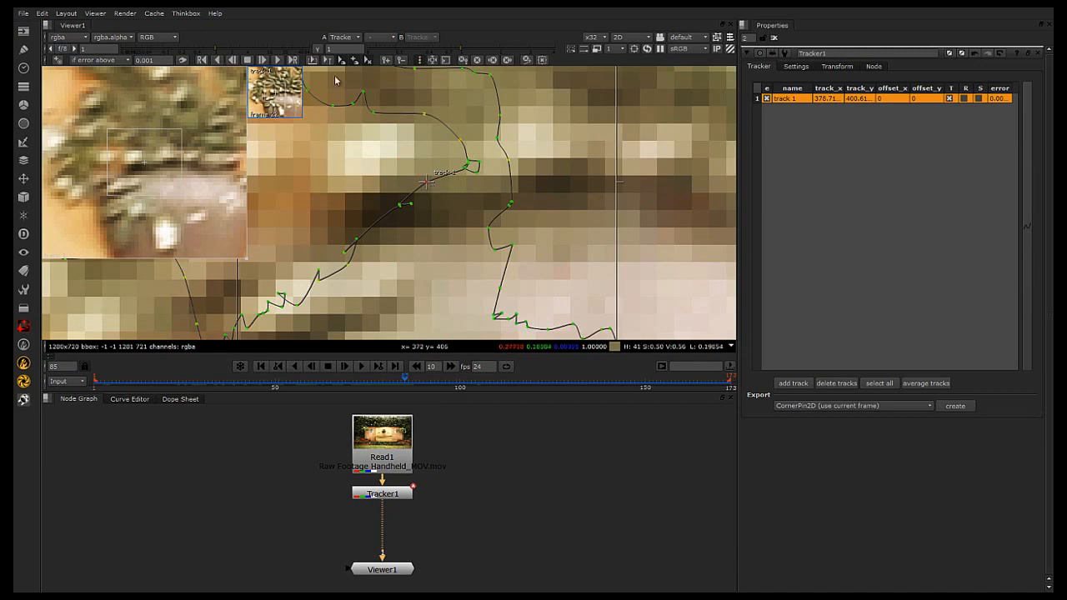
left_click(386, 61)
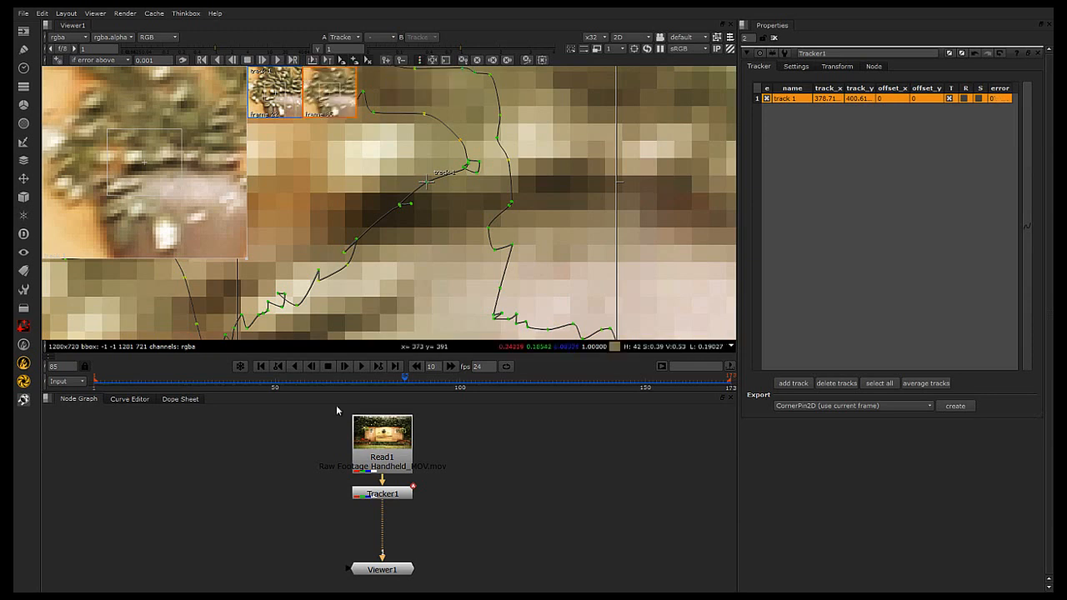
Correct track 1's position at the high-error point on frame 30 using the zoom window, adding a keyframe there
left_click_drag(410, 383, 442, 379)
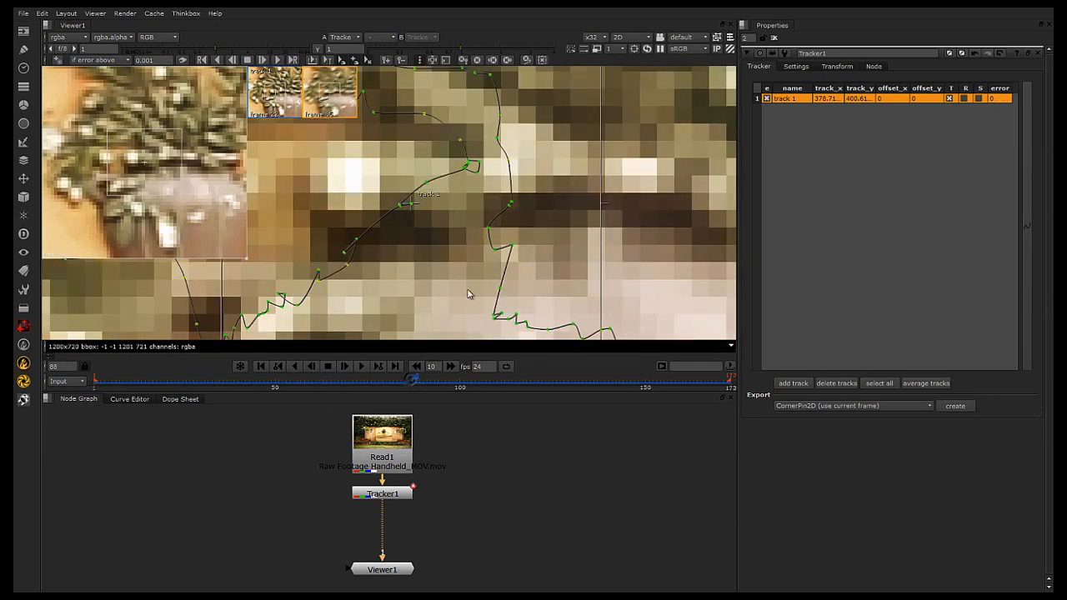
scroll(464, 293, "down", 2)
middle_click_drag(463, 295, 541, 227)
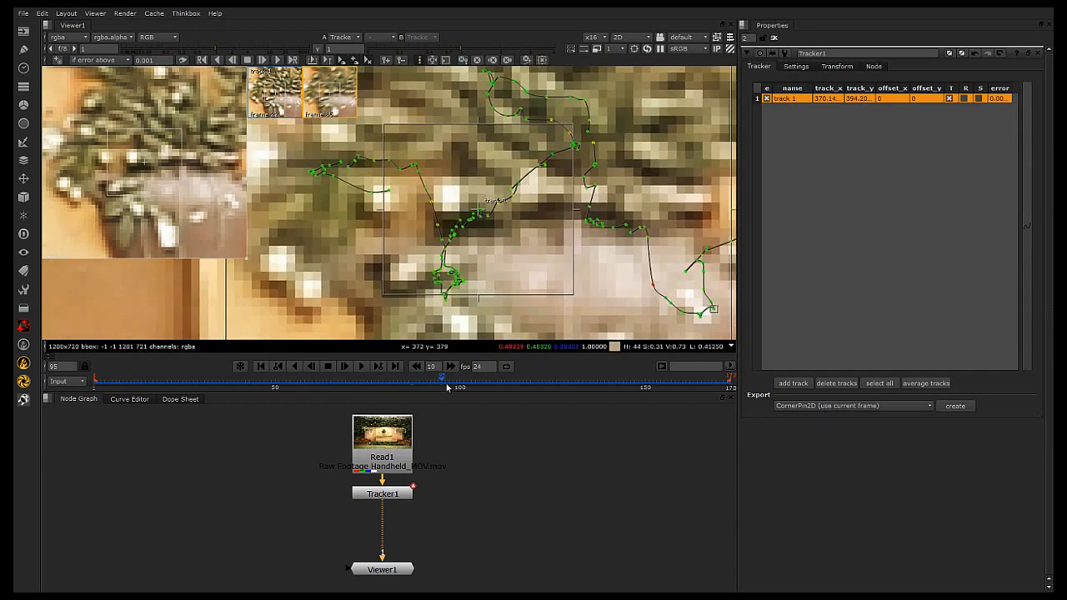
left_click_drag(449, 384, 209, 355)
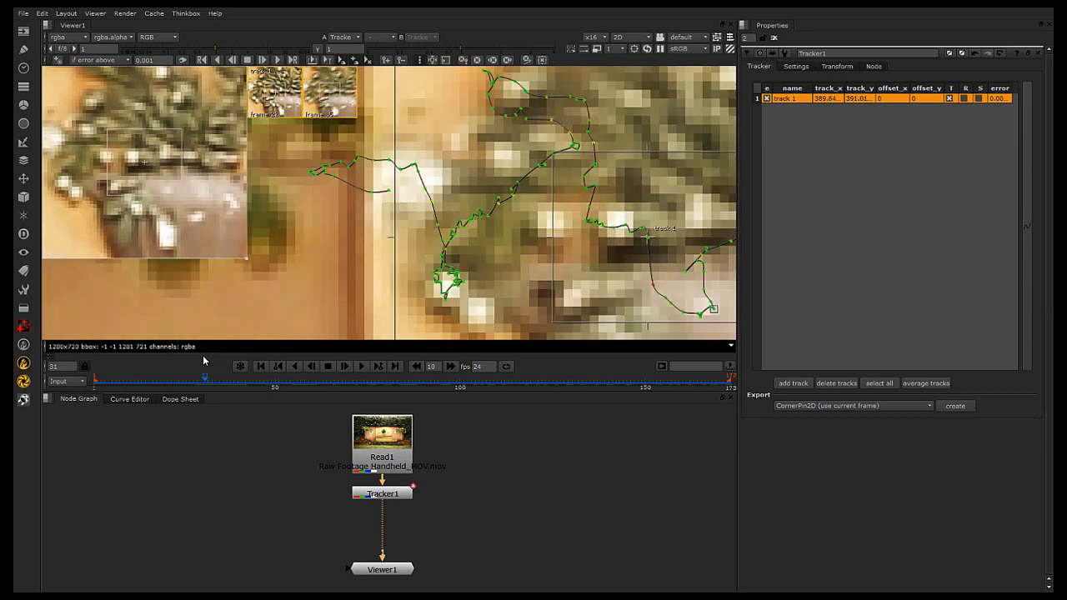
key("Left")
key("Left")
key("Right")
key("Left")
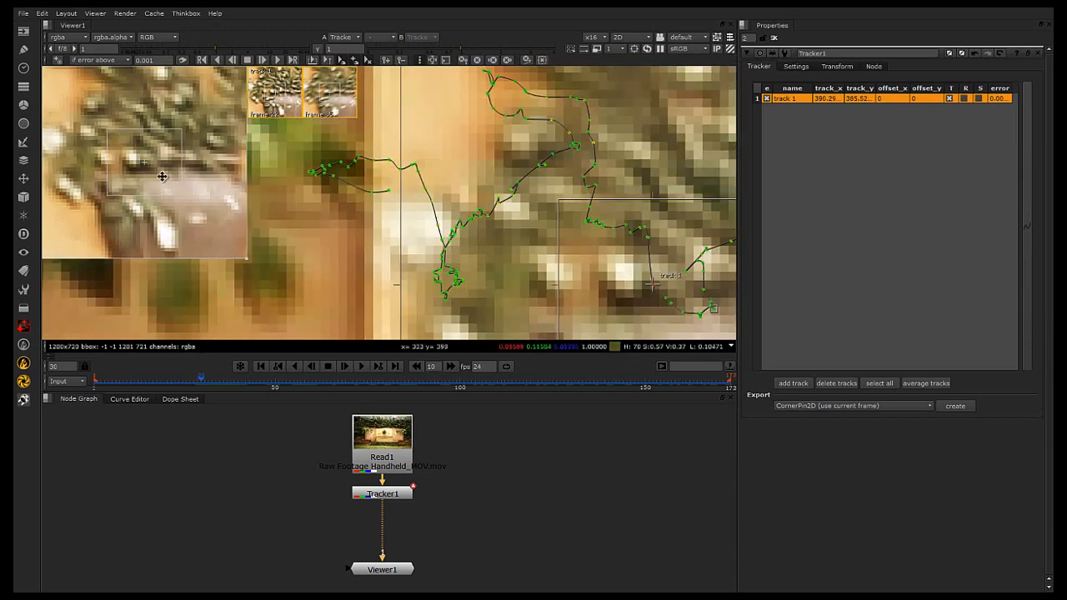
left_click_drag(158, 176, 173, 183)
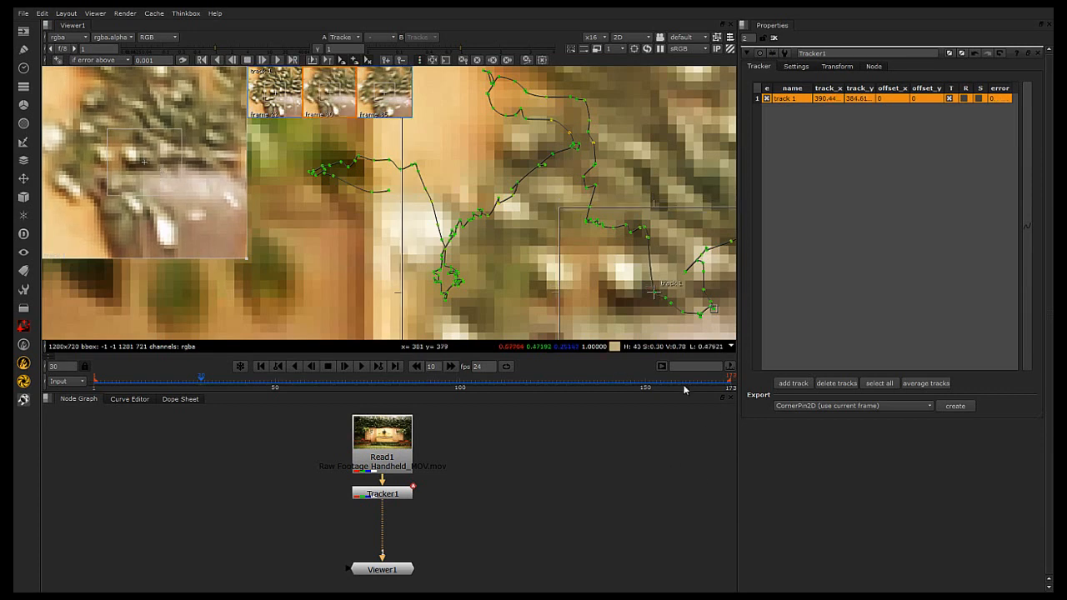
left_click_drag(201, 381, 202, 383)
left_click_drag(158, 178, 160, 177)
Disable track 1 at frame 21 and frame the right-hand urn plaque for the next track
left_click_drag(200, 381, 159, 381)
scroll(417, 254, "down", 6)
scroll(435, 265, "up", 2)
scroll(476, 269, "down", 4)
middle_click_drag(442, 205, 300, 214)
left_click(800, 99)
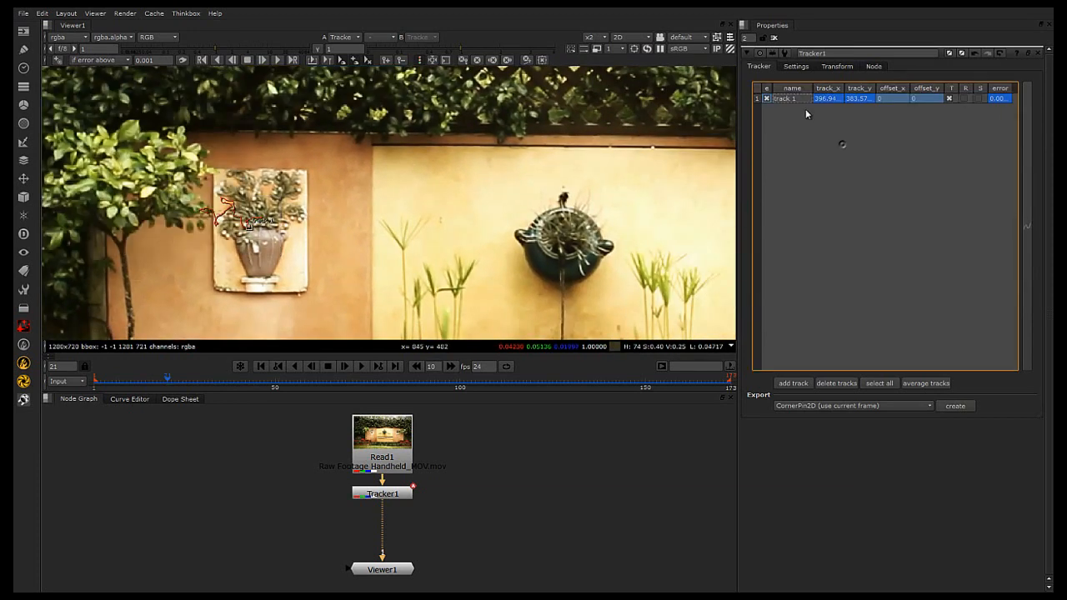
left_click(766, 100)
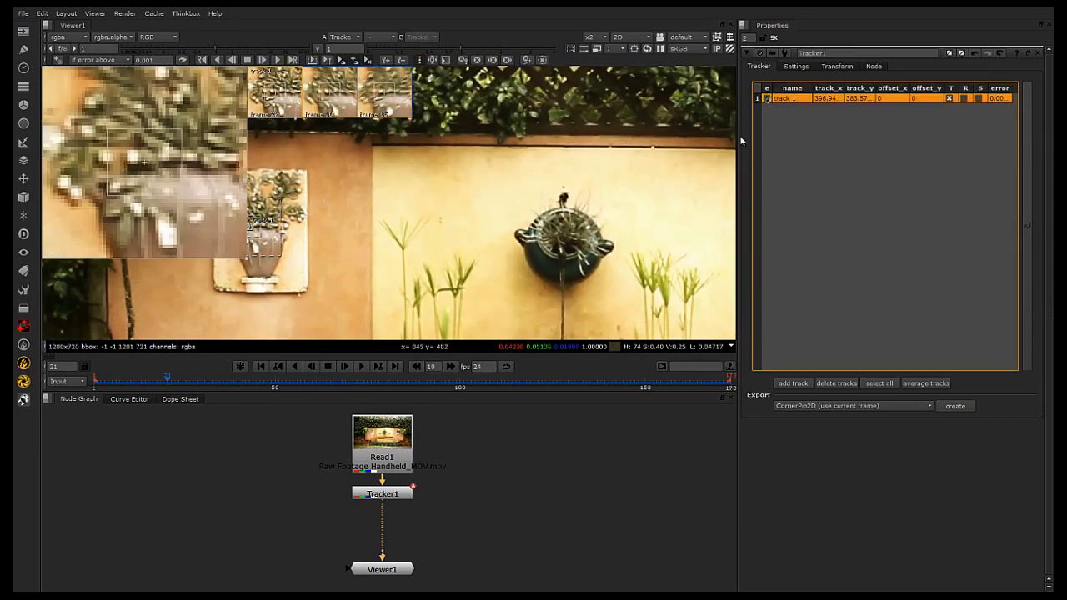
middle_click_drag(590, 276, 279, 287)
scroll(600, 250, "up", 3)
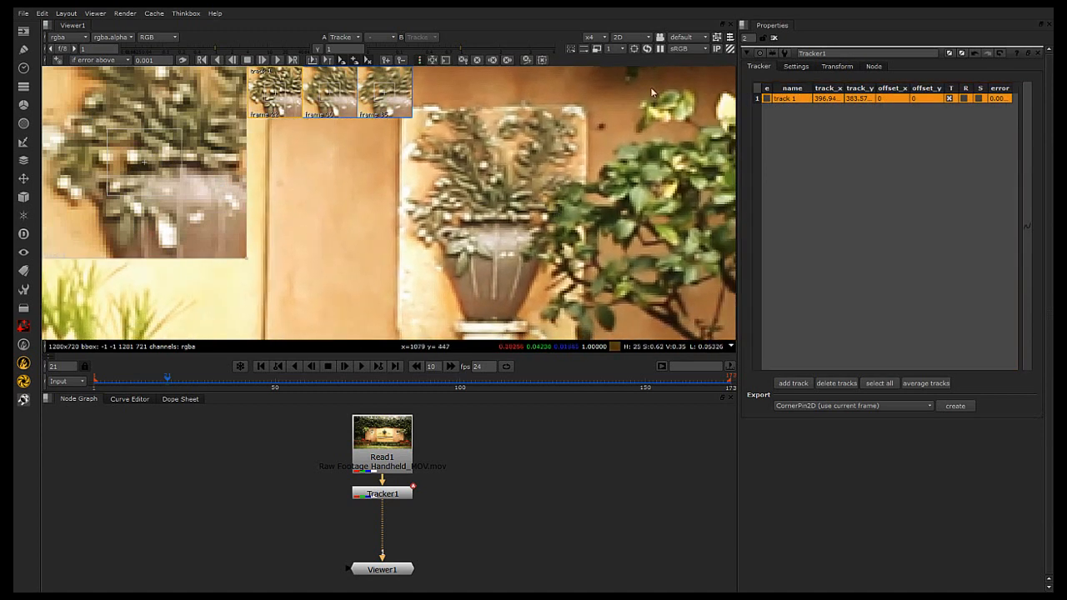
Set snap to markers to corners, and place a new track on the leaf below the right-hand urn's rim
left_click(802, 67)
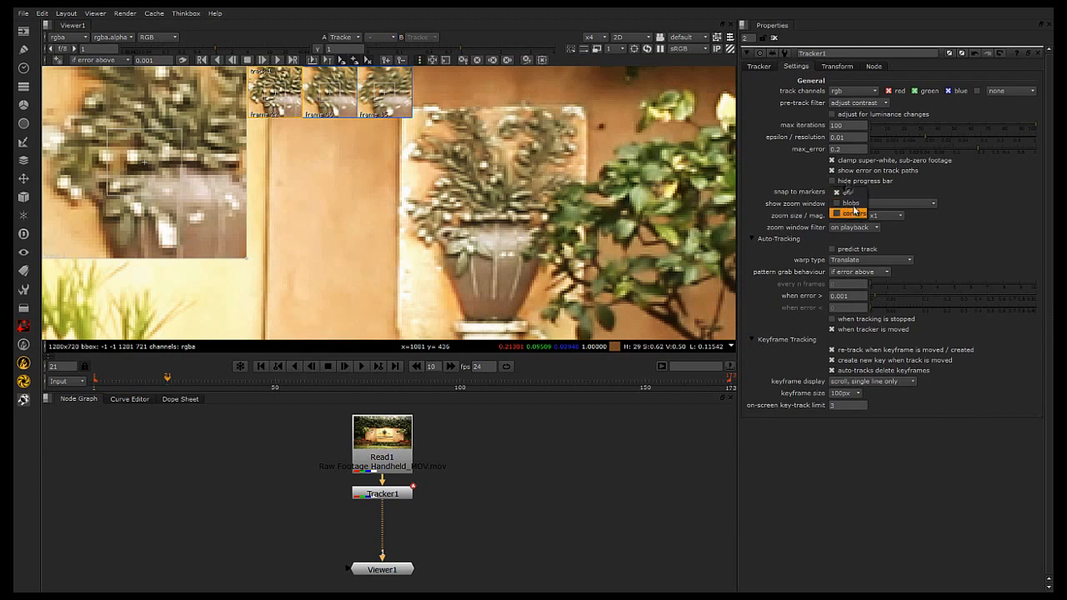
left_click(853, 214)
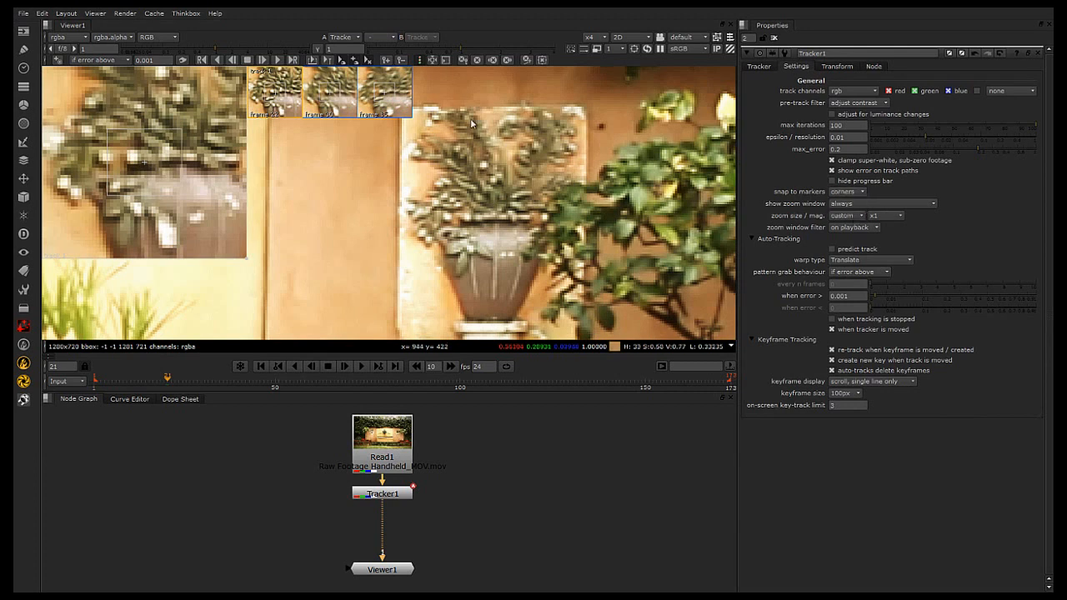
left_click(760, 68)
left_click(799, 143)
left_click(57, 60)
left_click(510, 218)
left_click_drag(512, 219, 462, 253)
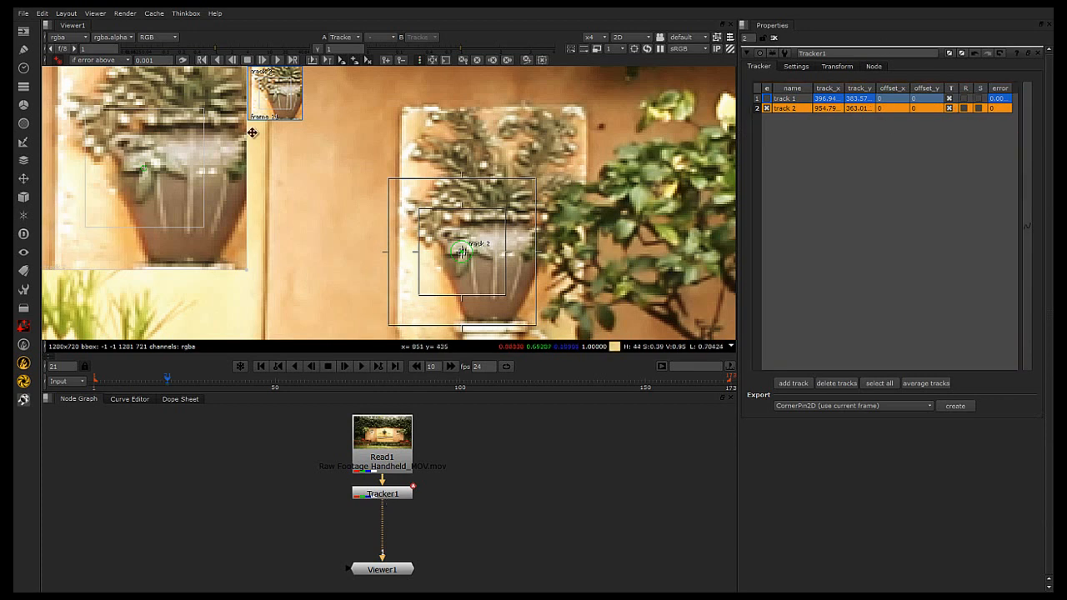
Track track 2 from frame 21 to the last frame, then from frame 23 back to the first frame
left_click(278, 61)
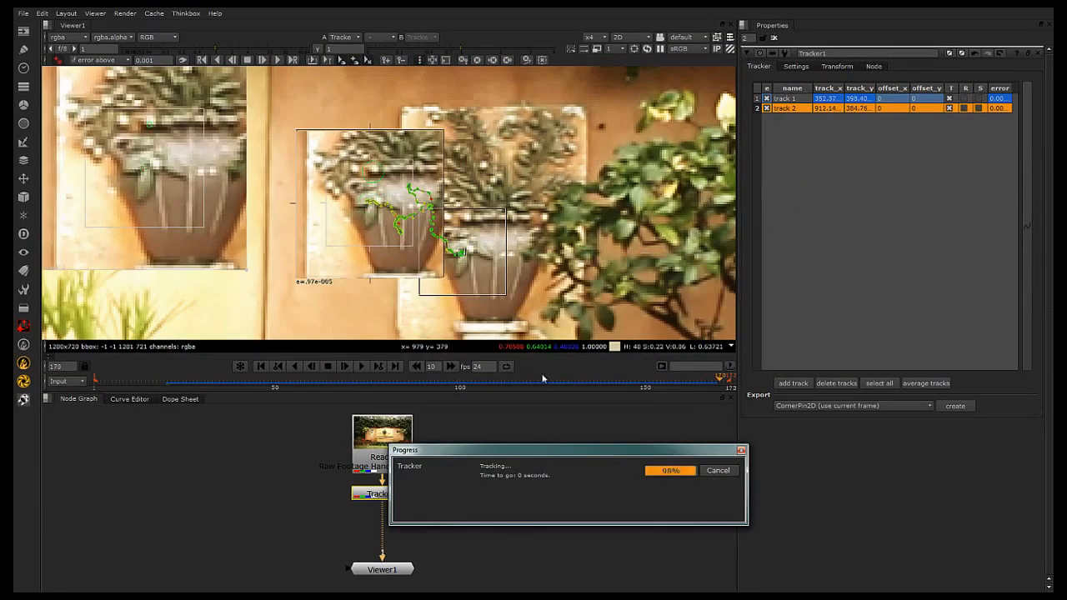
left_click_drag(505, 384, 175, 385)
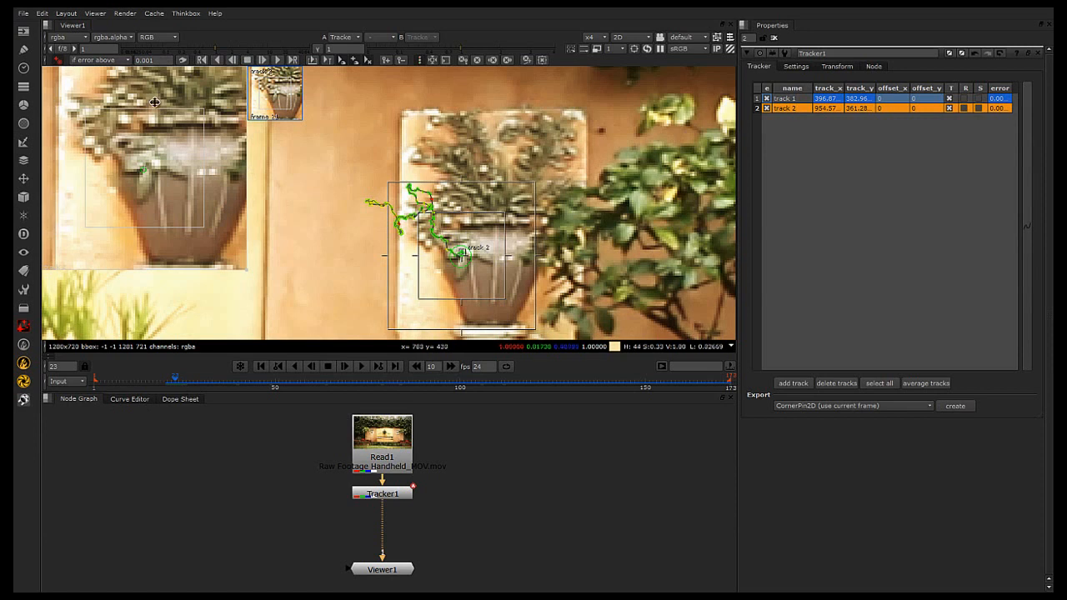
left_click(223, 60)
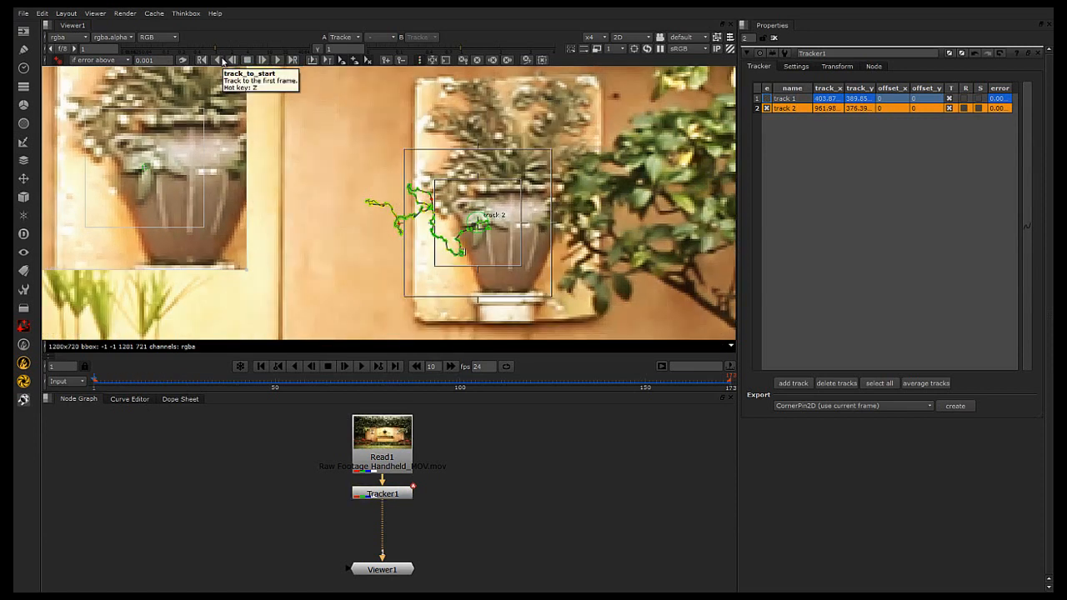
Set Tracker1's snap to markers to off
left_click(796, 66)
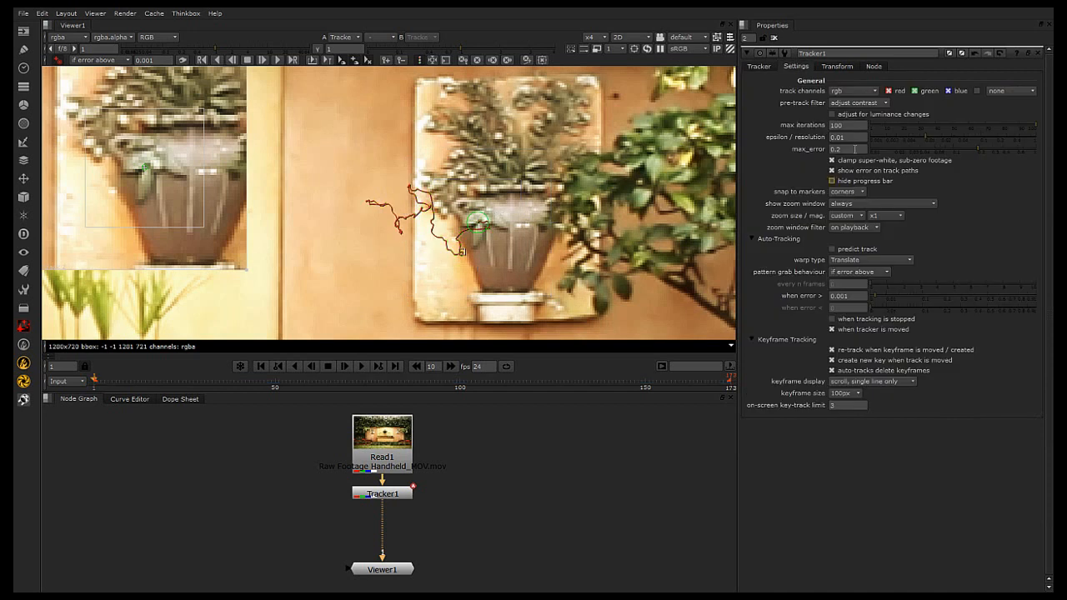
left_click(848, 192)
left_click(844, 172)
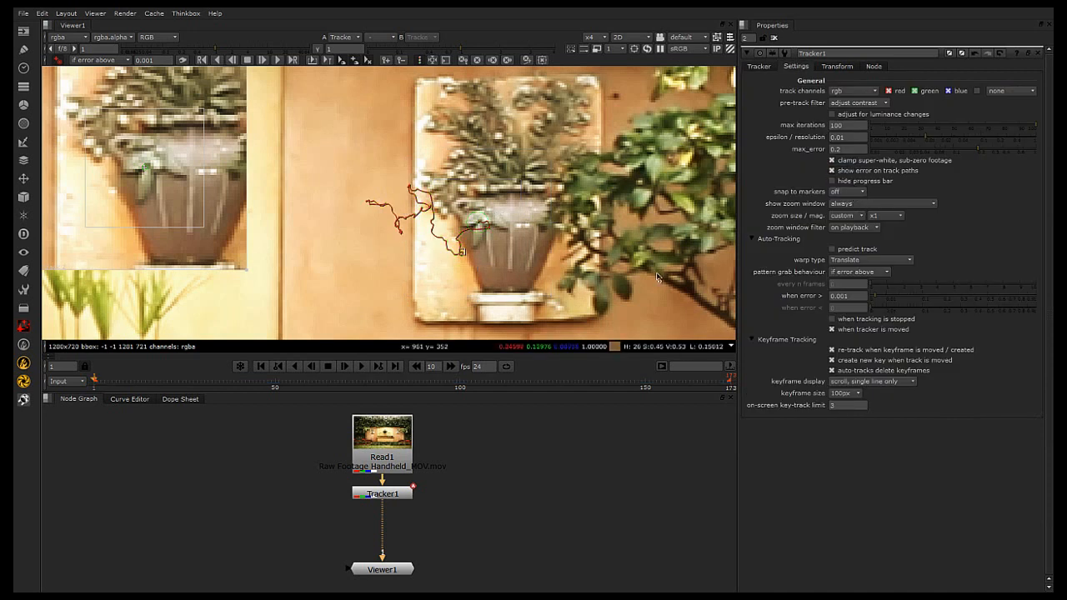
Select track 2 and examine its path for high-error points, checking frame 55 closely on the right-hand urn
left_click(758, 67)
left_click(793, 108)
scroll(490, 274, "up", 3)
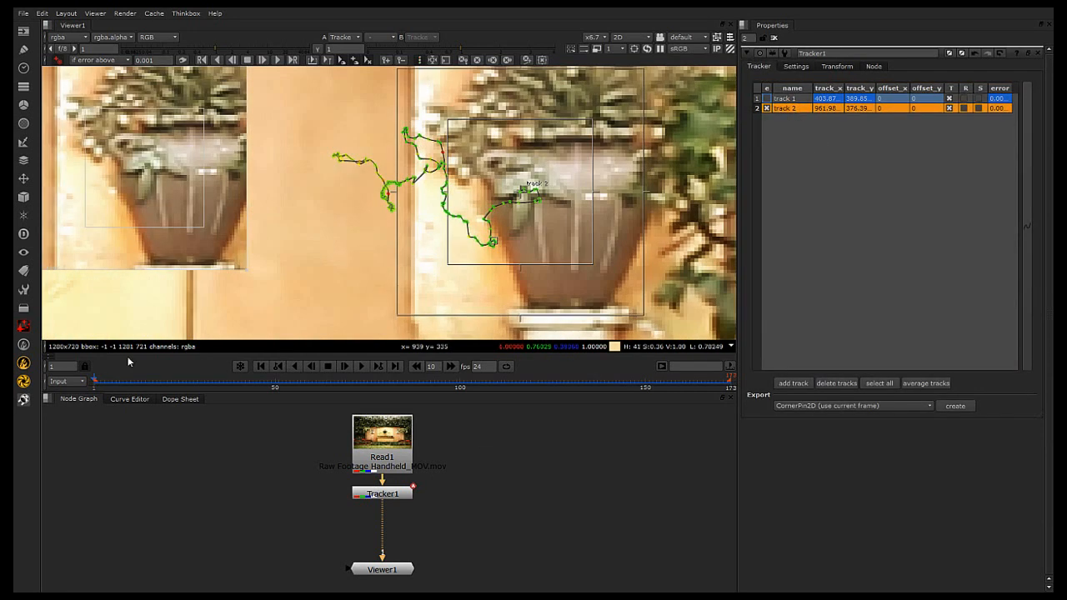
left_click_drag(156, 386, 294, 385)
scroll(416, 154, "up", 3)
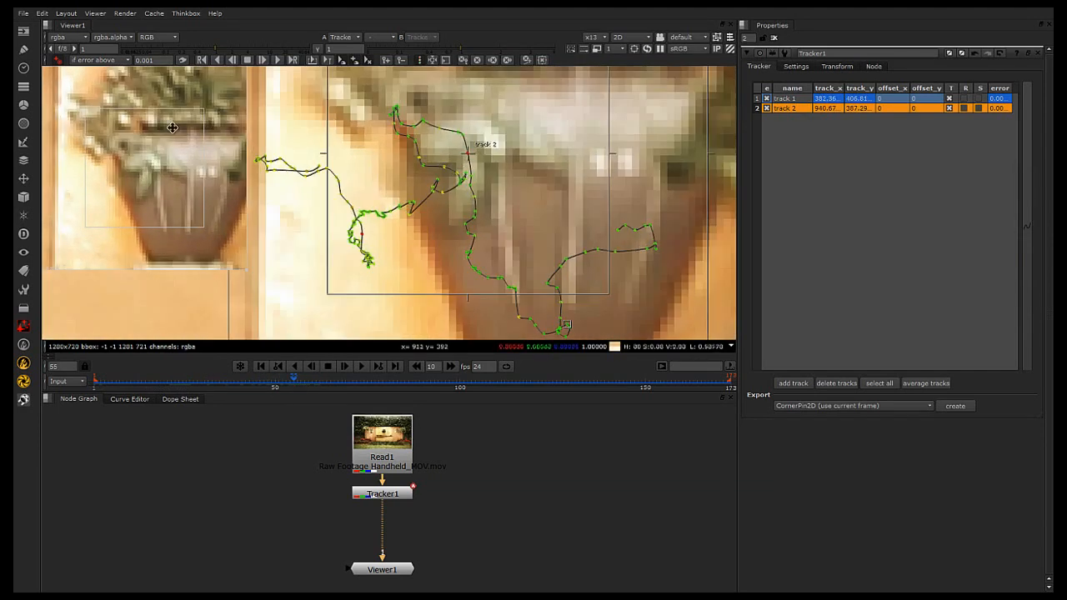
scroll(170, 189, "up", 1)
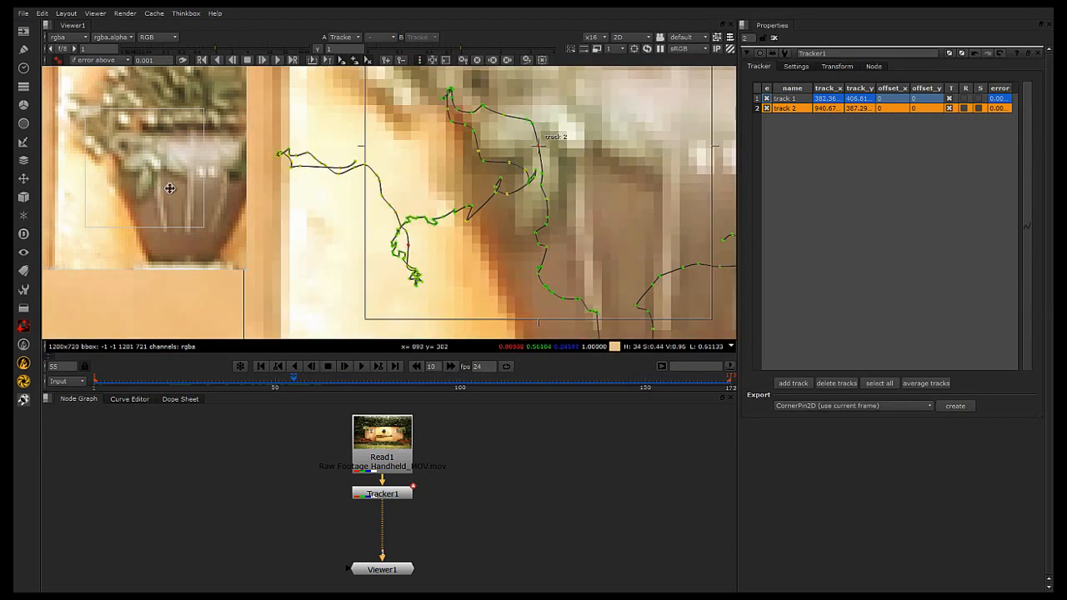
scroll(585, 158, "down", 4)
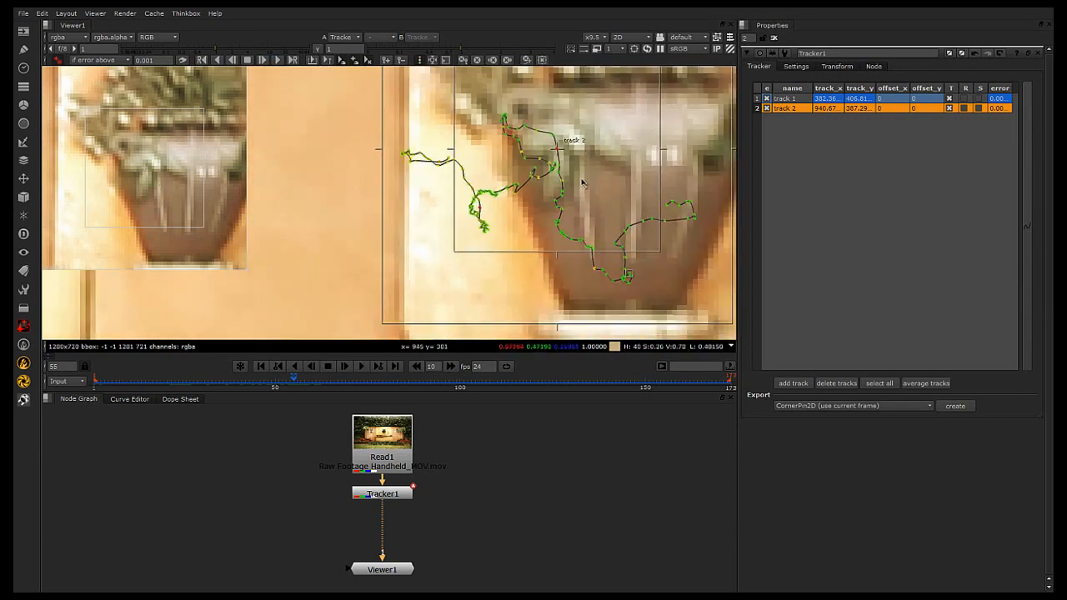
Examine track 2's path on the right-hand urn from frame 55 through to frame 159
scroll(589, 173, "up", 2)
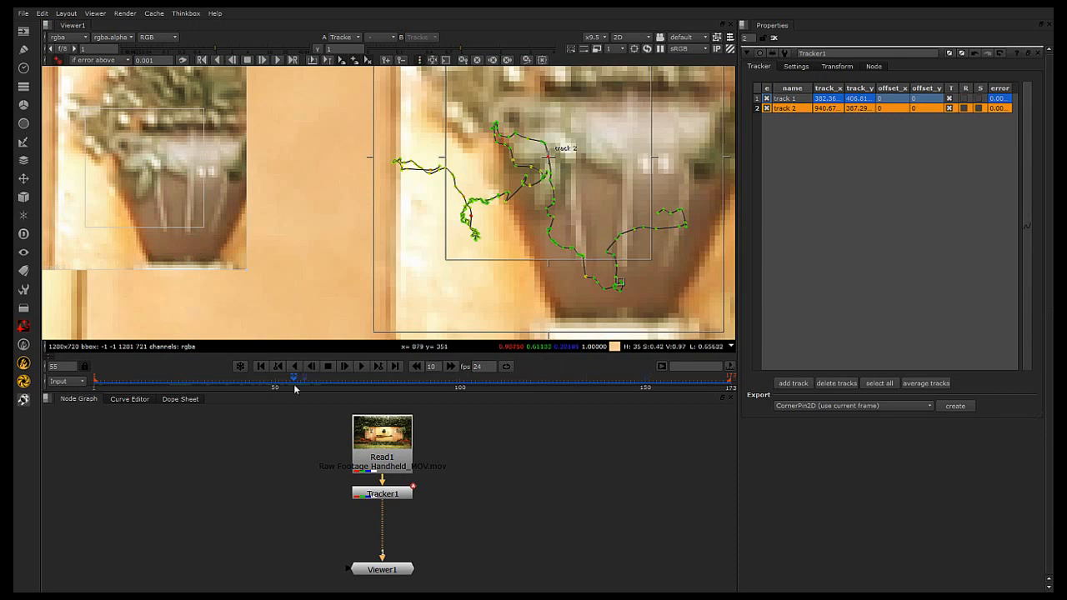
mouse_move(291, 380)
left_mouse_down()
mouse_move(300, 382)
mouse_move(291, 385)
left_mouse_up()
left_click(386, 63)
left_click_drag(292, 383, 634, 348)
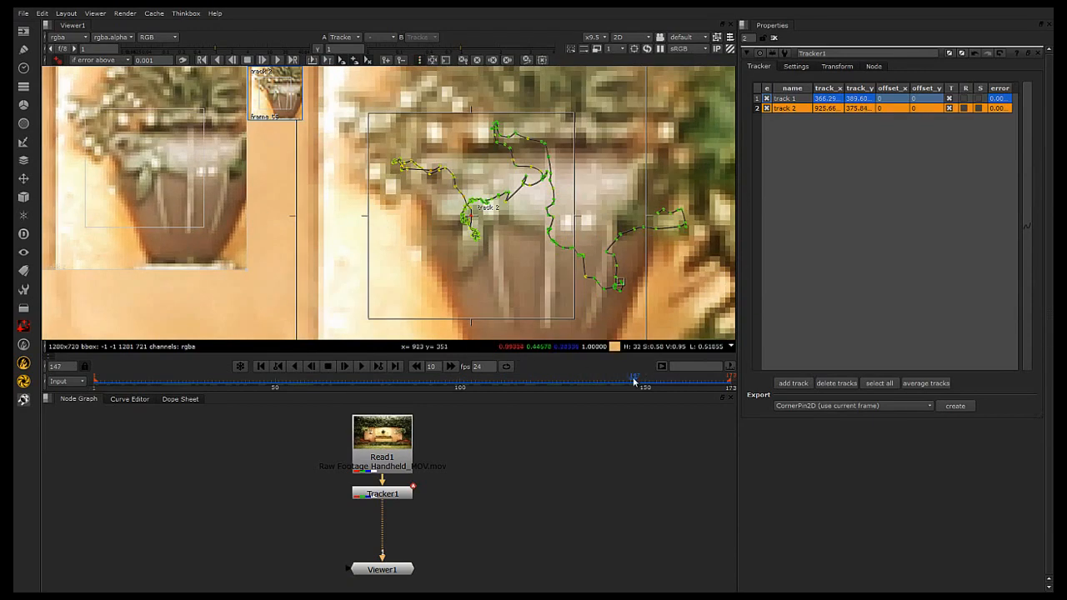
left_click_drag(633, 382, 679, 382)
scroll(539, 217, "down", 6)
scroll(540, 221, "down", 8)
middle_click_drag(496, 263, 550, 268)
left_click(585, 263)
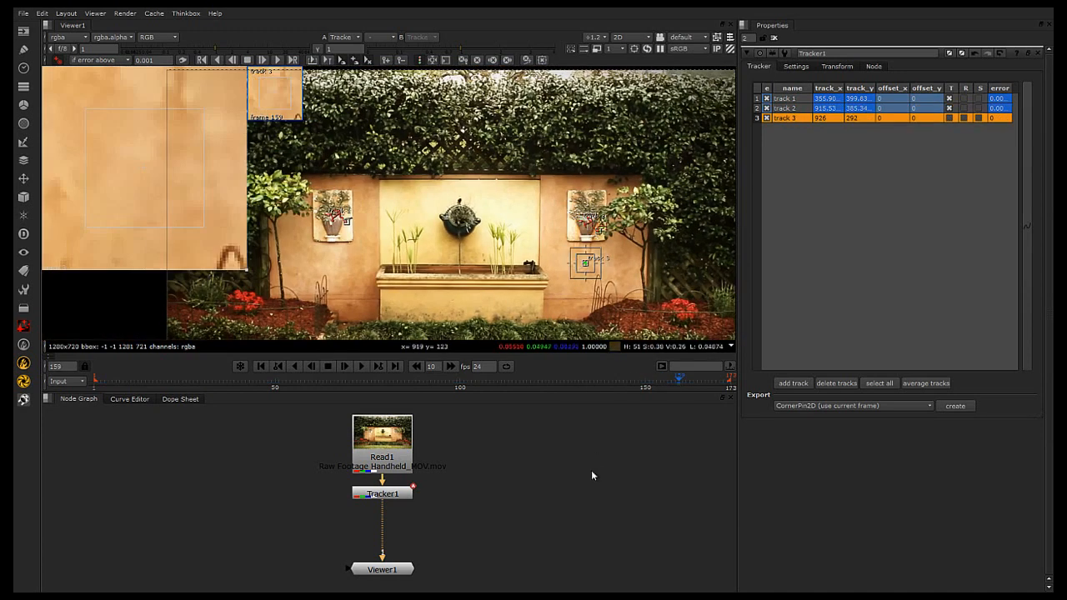
key("ctrl+z")
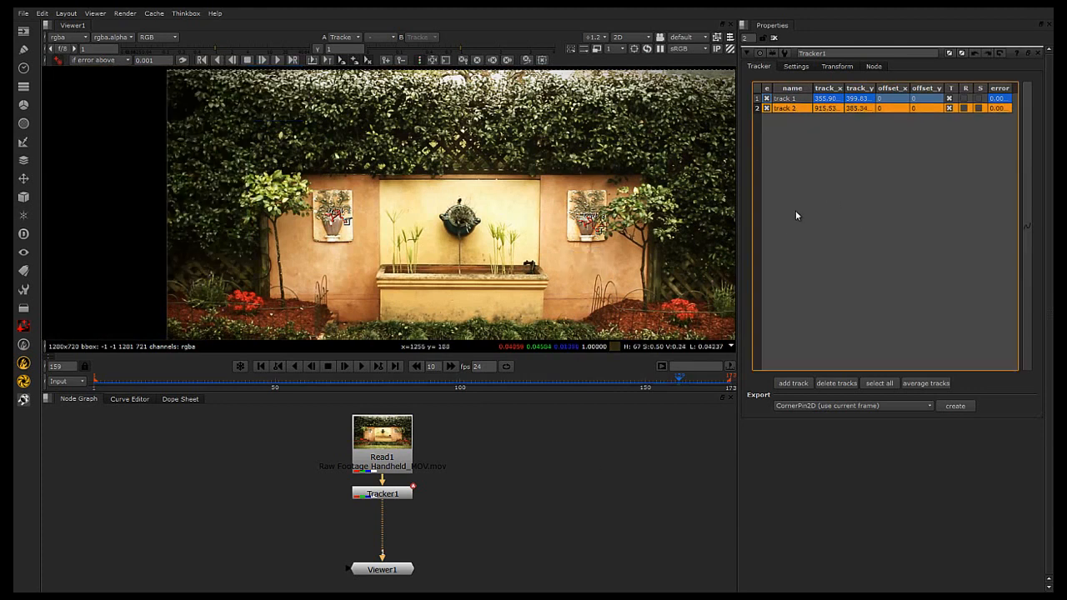
Enable rotation (R) for track 1 and track 2 in addition to translation
left_click(786, 103)
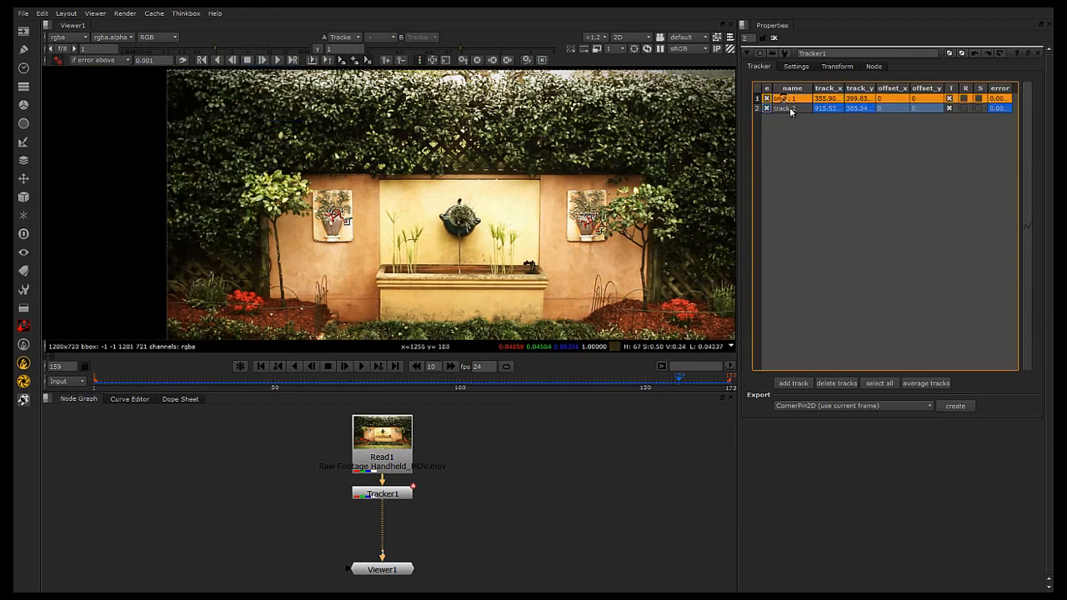
left_click(964, 99)
left_click(963, 108)
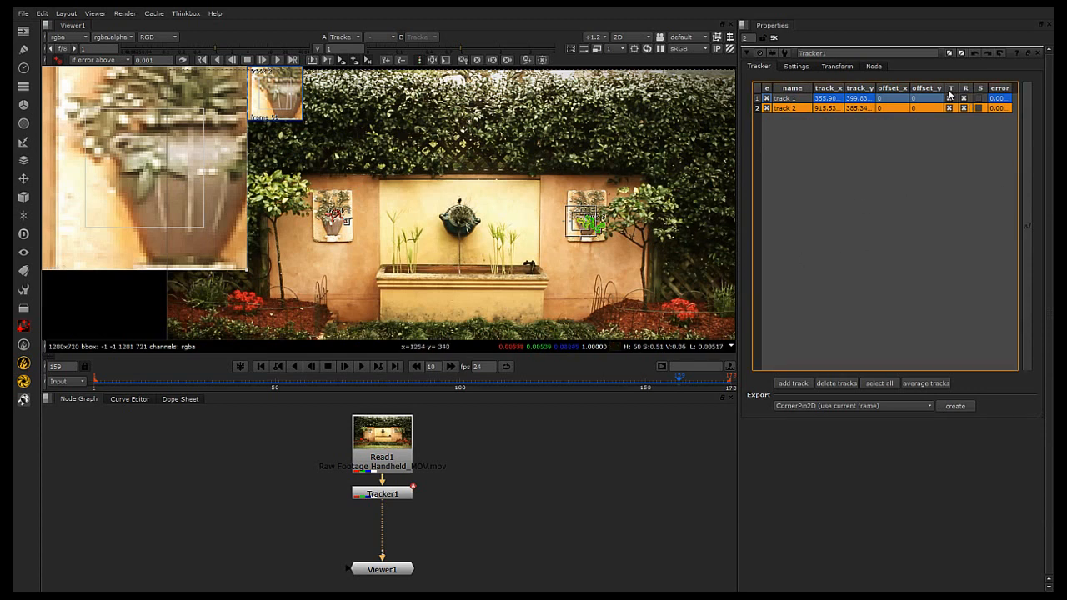
Set Tracker1's transform to stabilize and its reference frame to frame 22
left_click(796, 66)
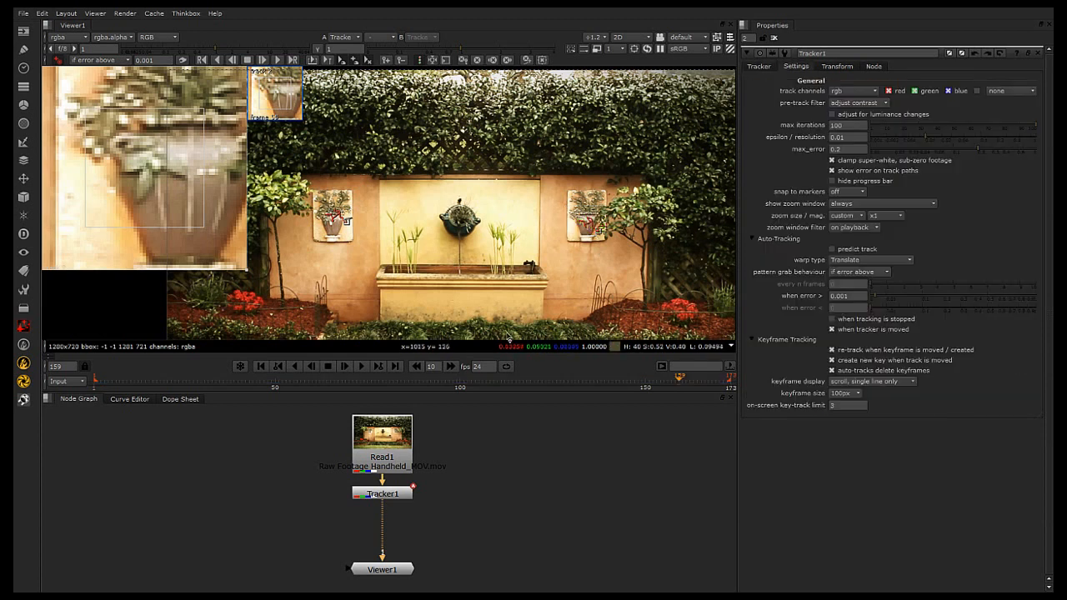
left_click(836, 66)
left_click(834, 82)
left_click(853, 81)
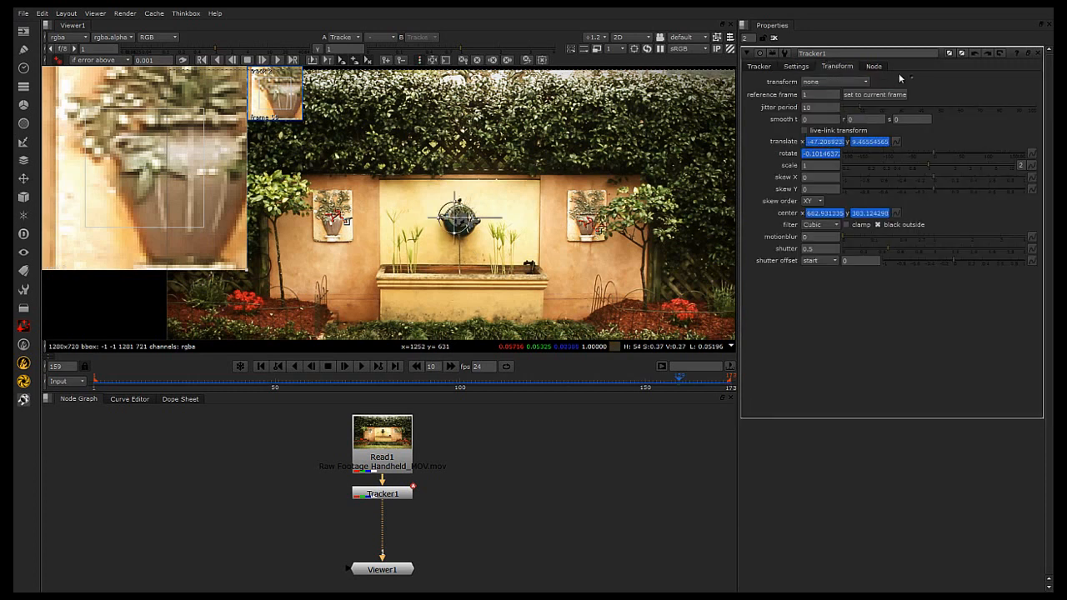
left_click(833, 81)
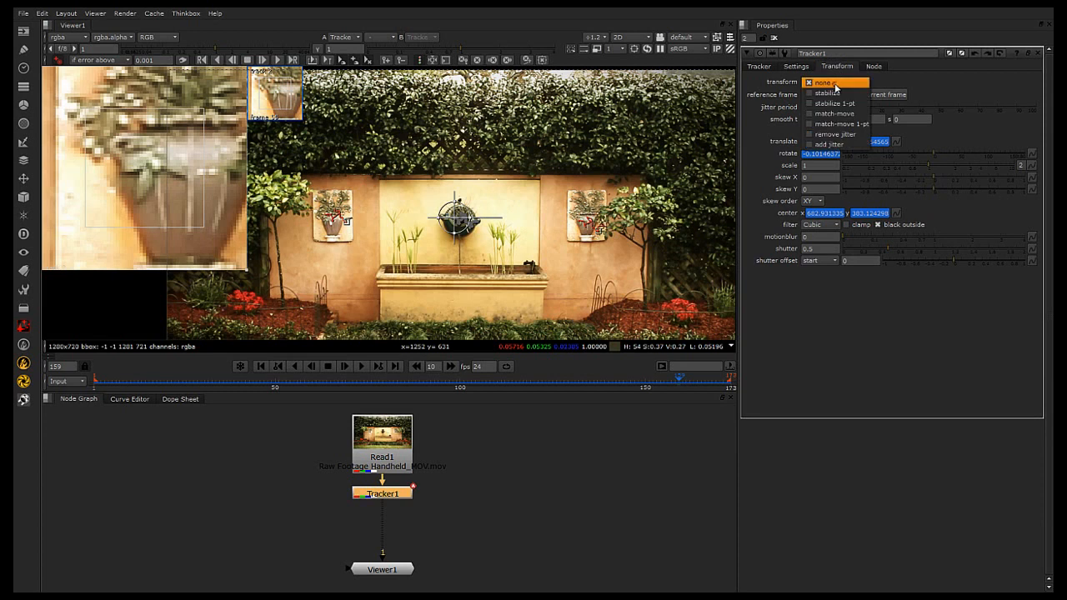
left_click(835, 92)
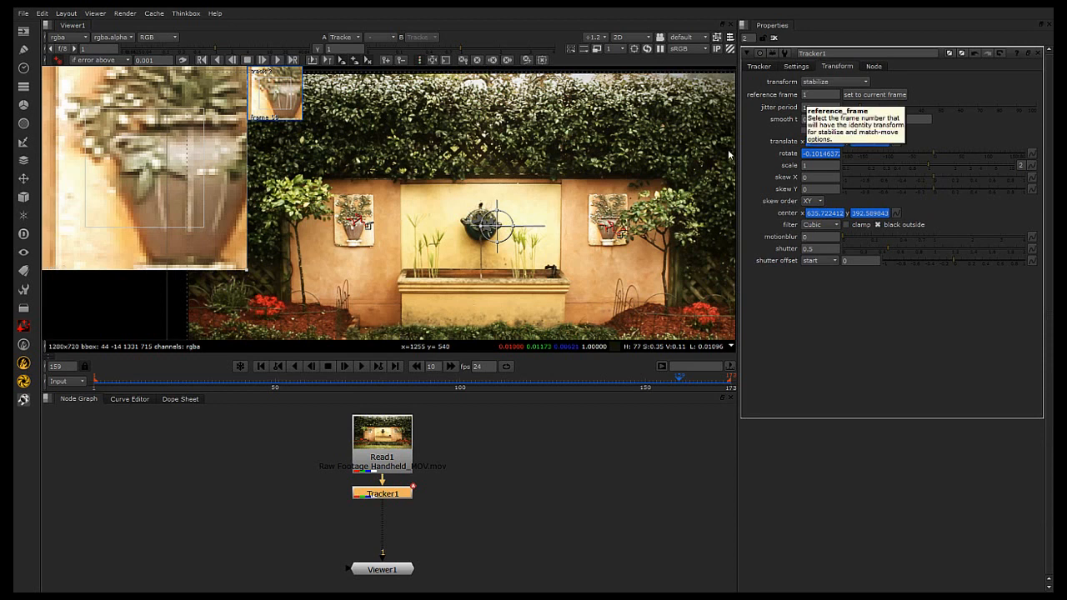
left_click_drag(245, 383, 171, 382)
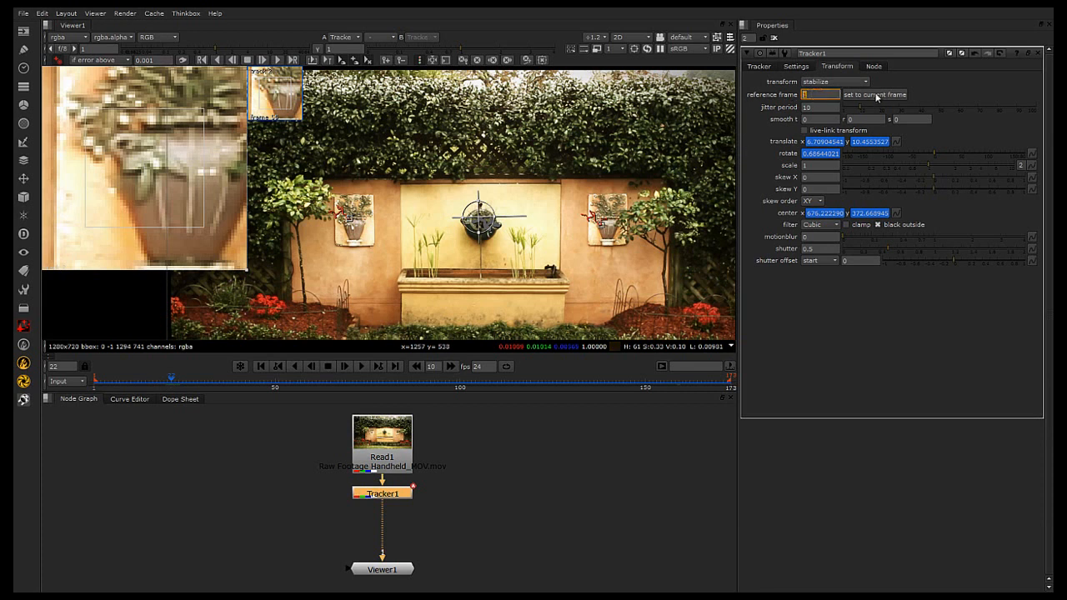
left_click(875, 94)
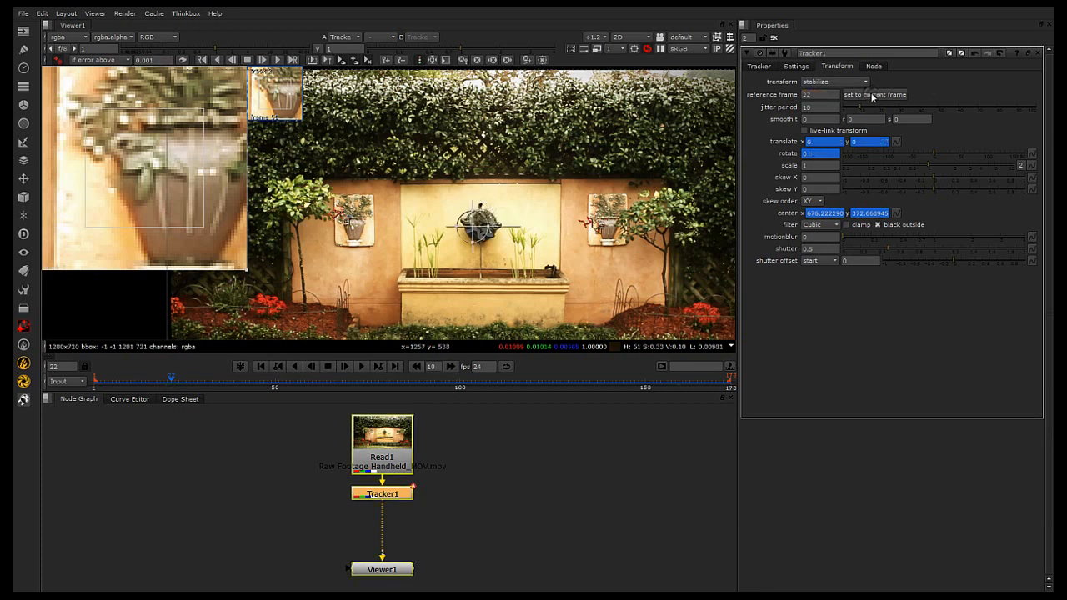
Play back the stabilized footage from frame 22 with the whole frame in view
scroll(425, 295, "down", 2)
middle_click_drag(569, 277, 613, 214)
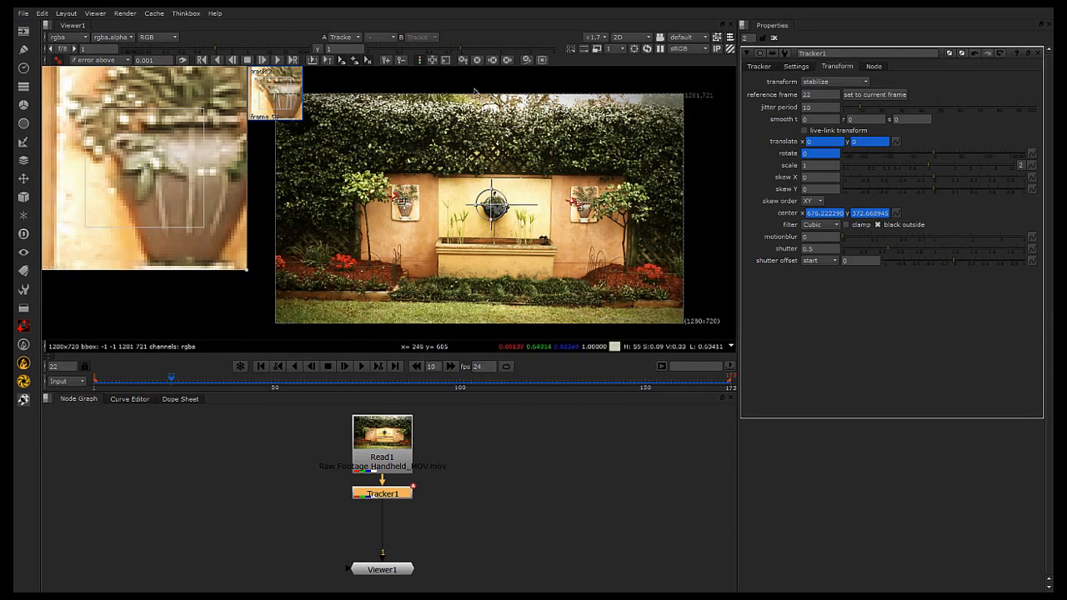
left_click(360, 365)
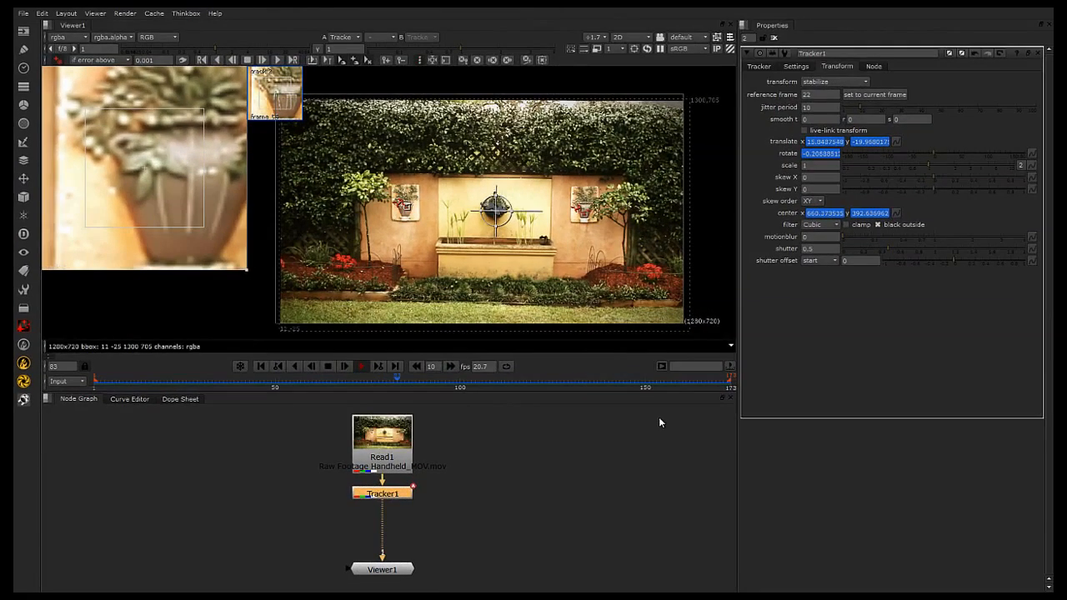
left_click(532, 456)
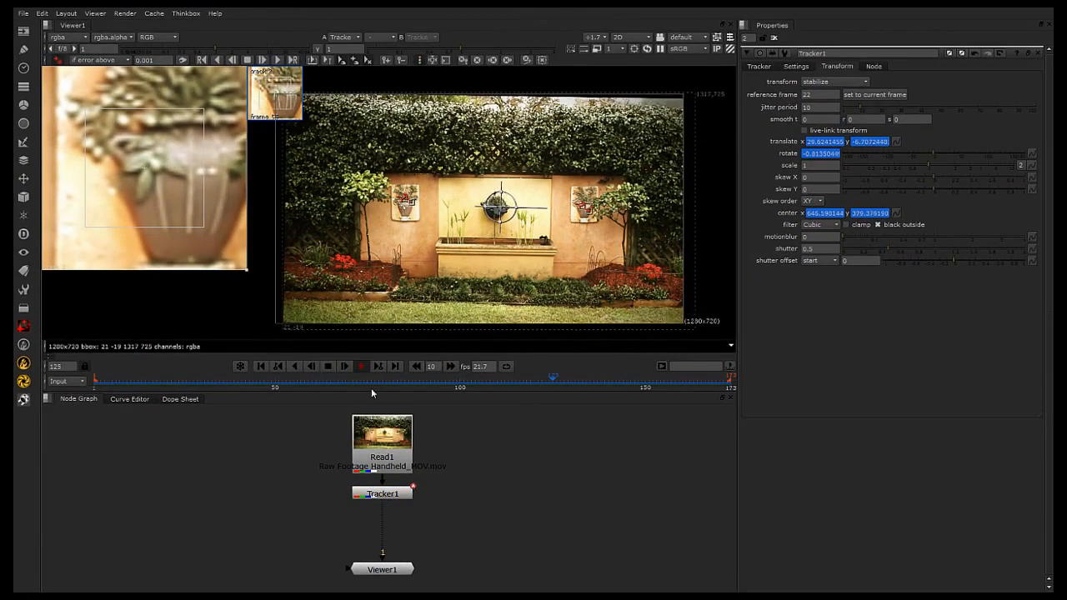
left_click(327, 368)
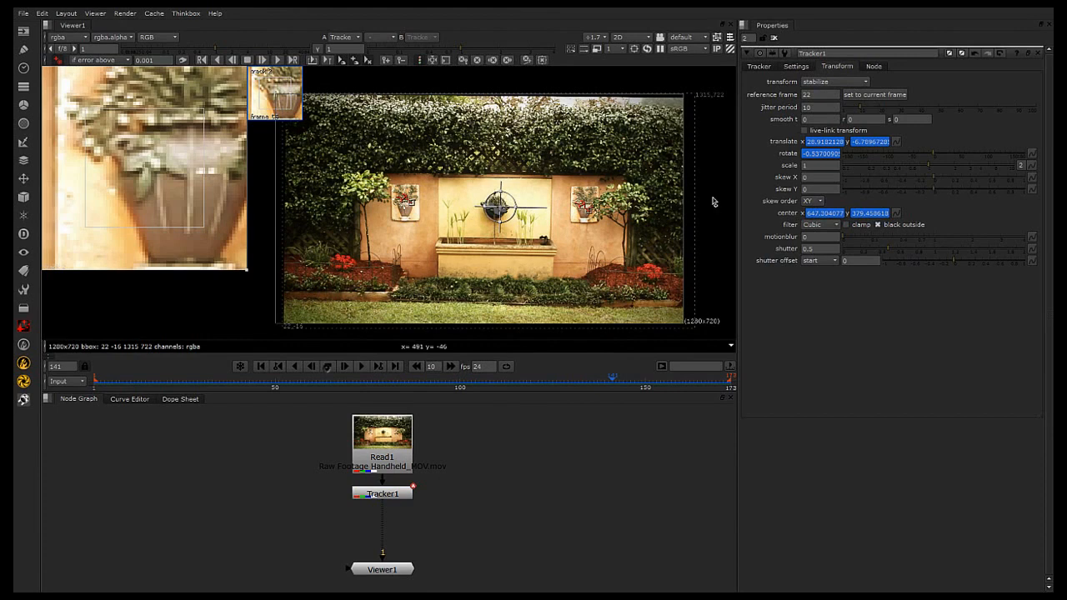
Close Tracker1's properties, then play and scrub the stabilized footage without track overlays to check its steadiness
left_click(1039, 54)
middle_click_drag(582, 211, 503, 203)
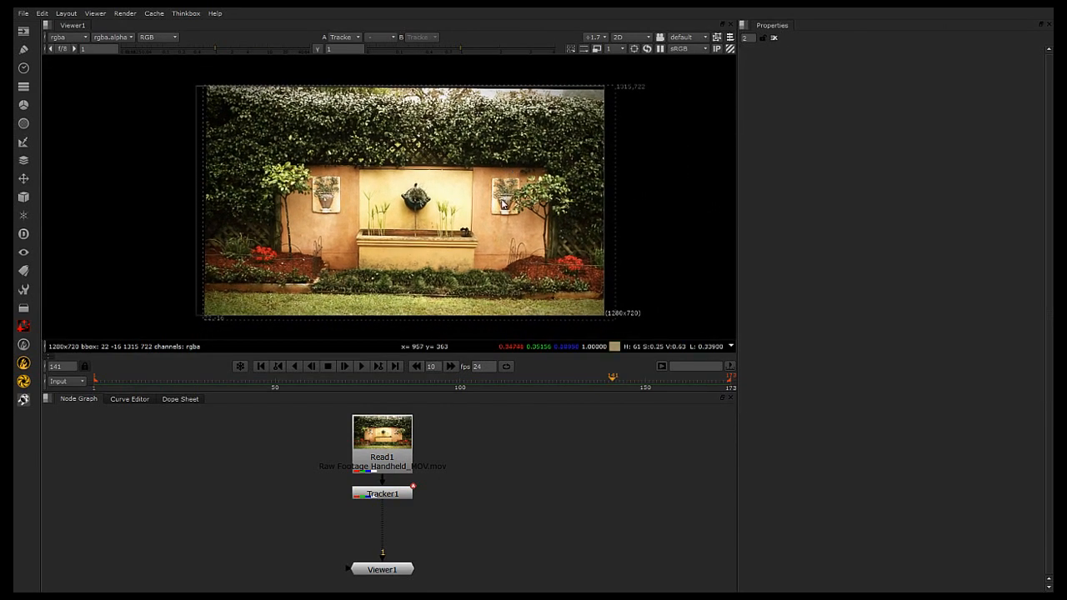
left_click(358, 364)
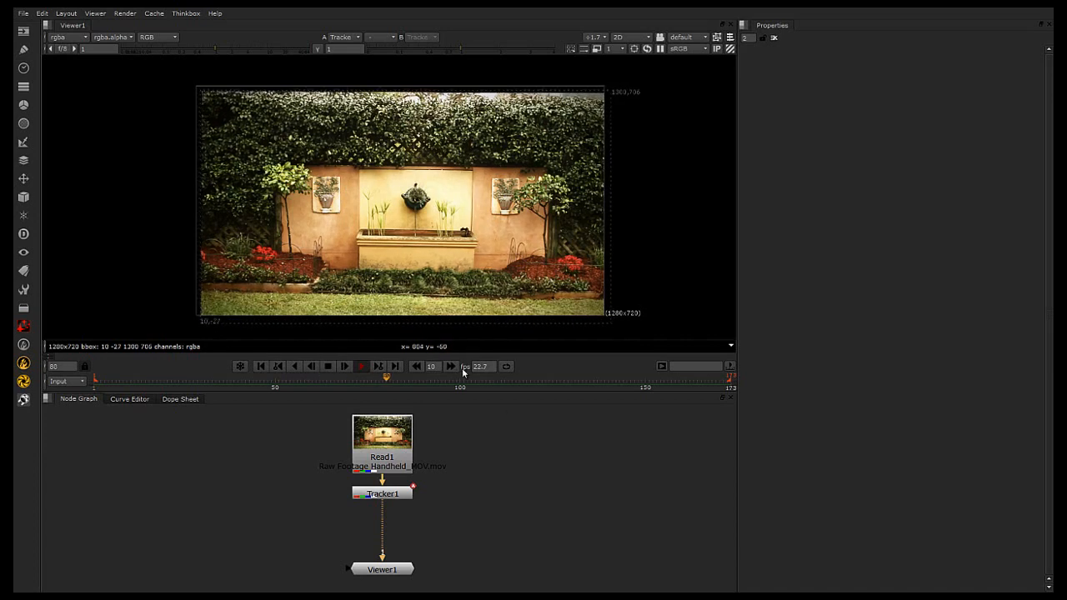
left_click(329, 366)
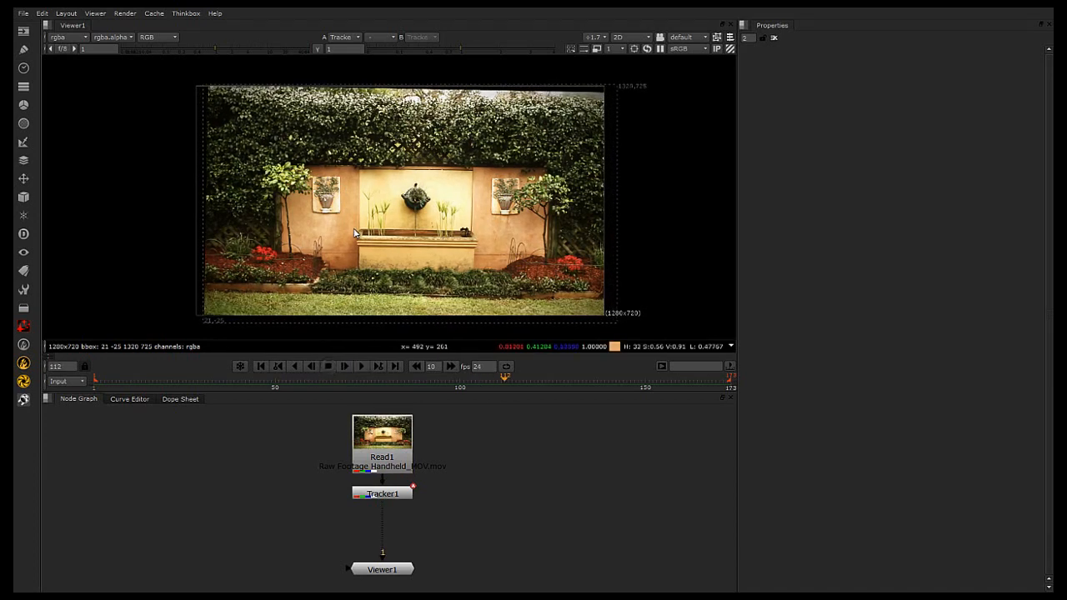
scroll(355, 234, "up", 2)
left_click_drag(358, 383, 533, 398)
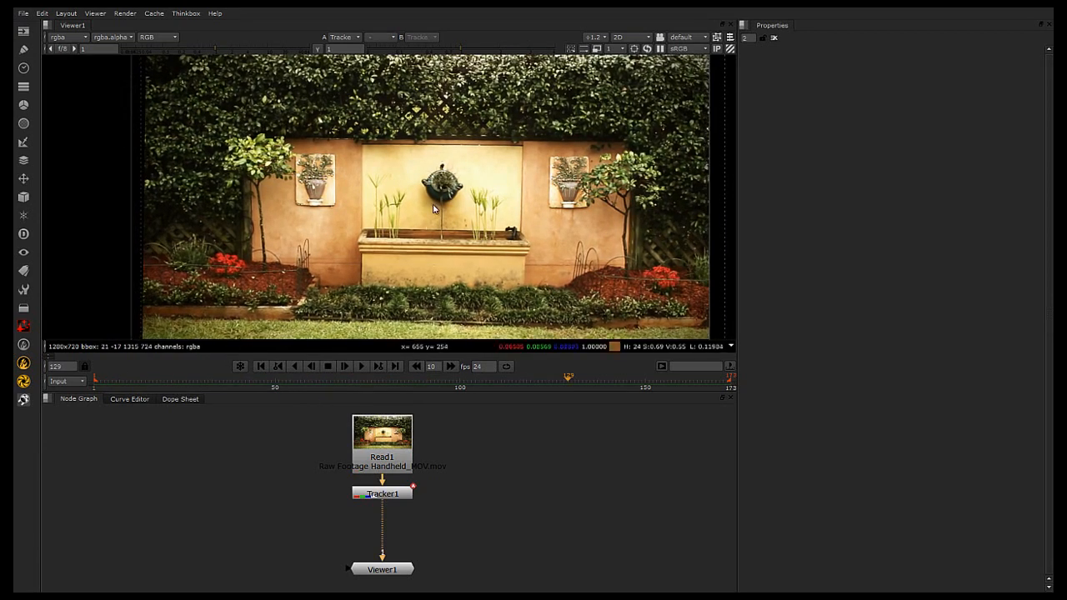
left_click_drag(380, 384, 345, 384)
Delete the Tracker1 node and insert a new Tracker node between Read1 and the viewer
double_click(399, 493)
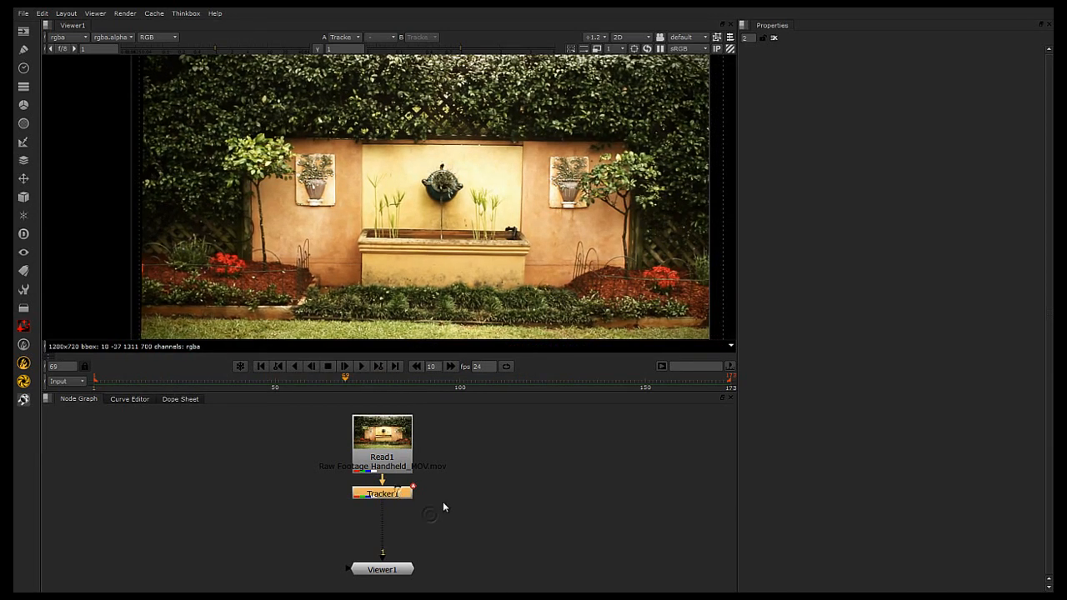
key("Delete")
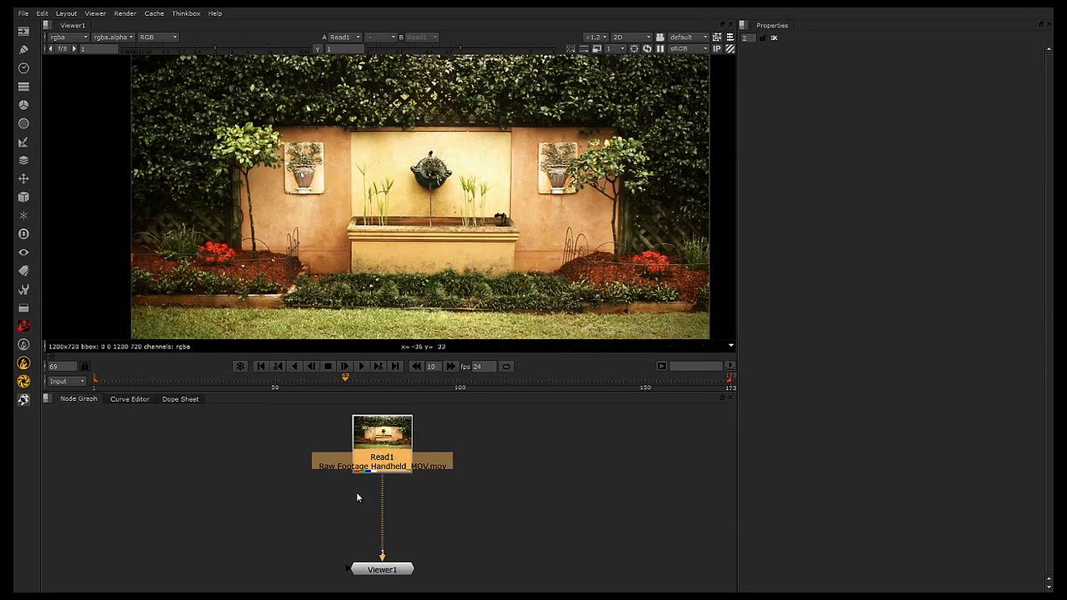
key("Tab")
type("trac")
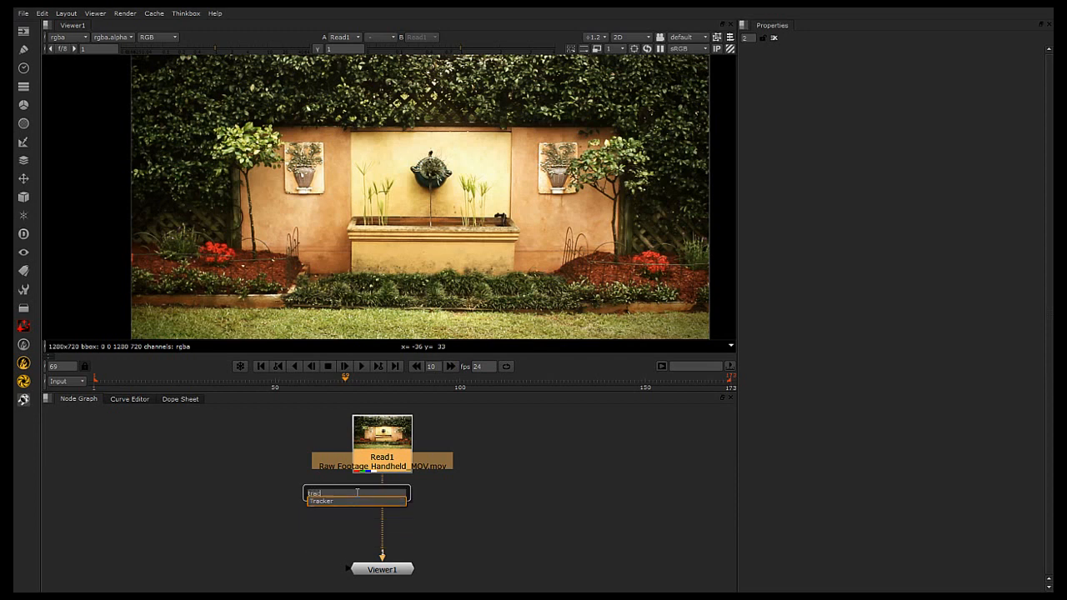
type("k")
key("Return")
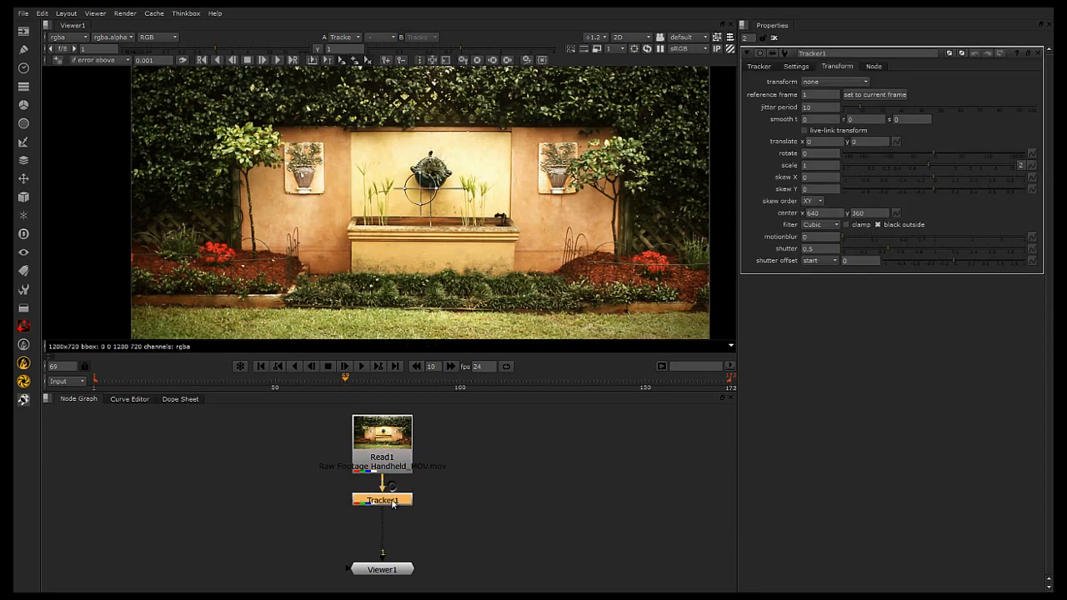
Place the new Tracker's first track at frame 69 on the spots near the trough's lower left, just above the grass
scroll(434, 261, "up", 5)
scroll(461, 235, "up", 1)
left_click(759, 67)
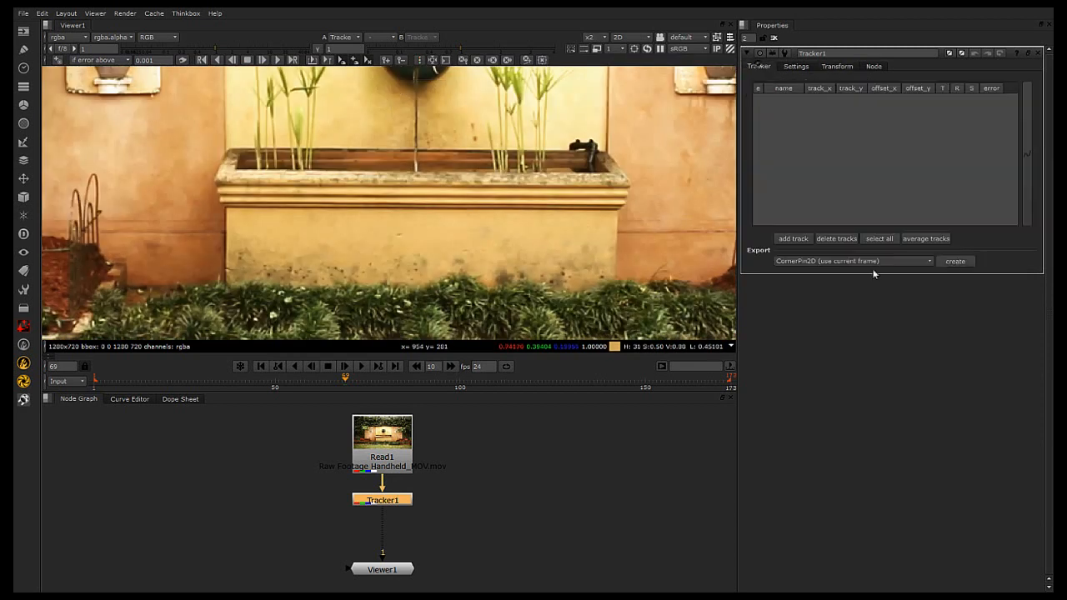
left_click(57, 60)
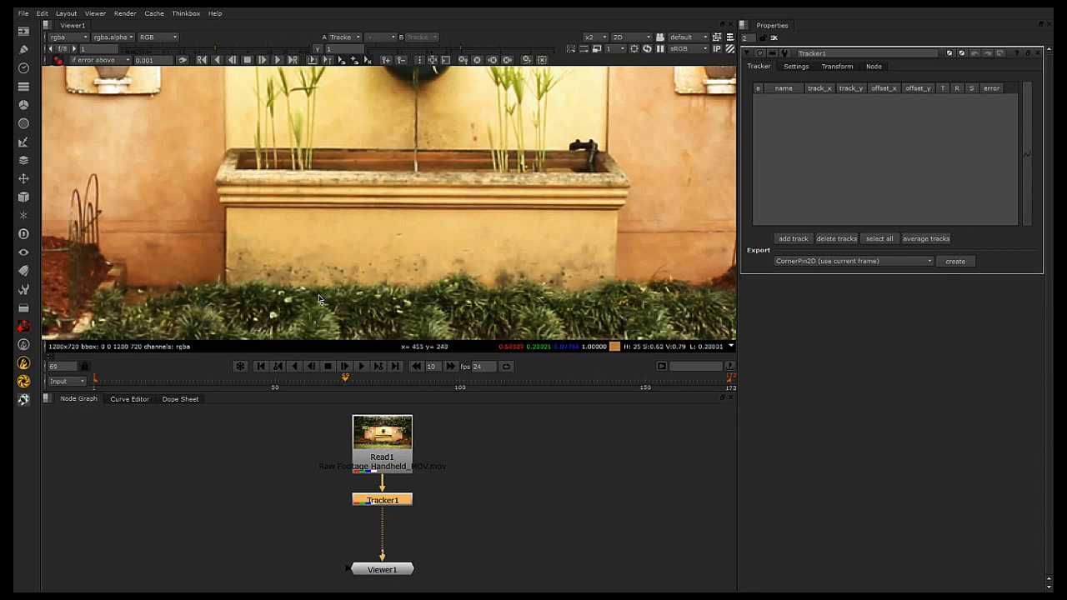
left_click(269, 279)
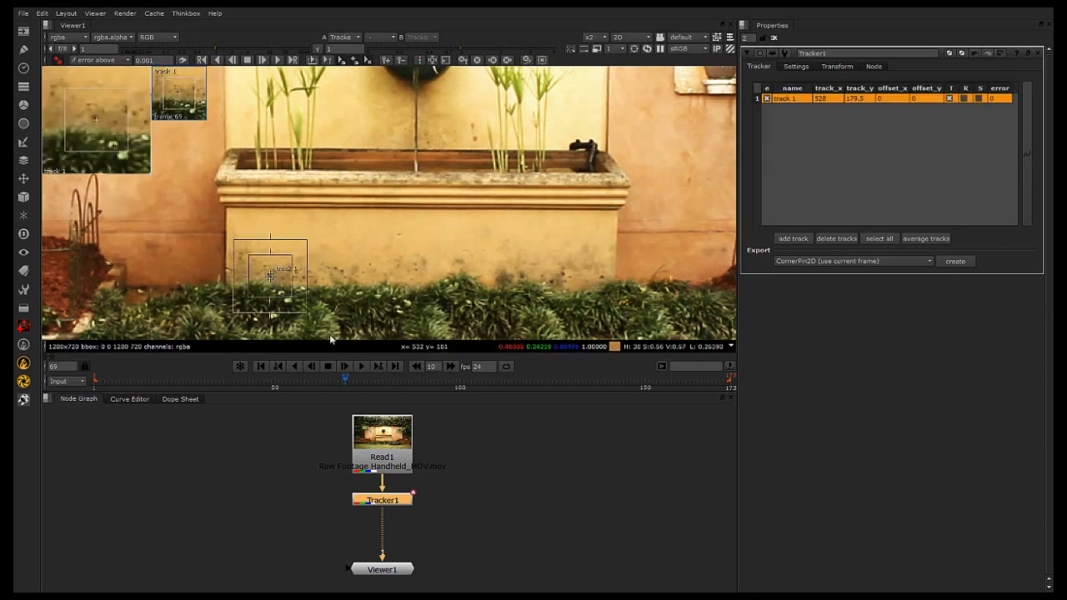
Add four tracks on the trough: two along its base, one on the mid-face speck, and one on the left corner below the ledge
scroll(267, 280, "up", 2)
left_click_drag(283, 291, 373, 269)
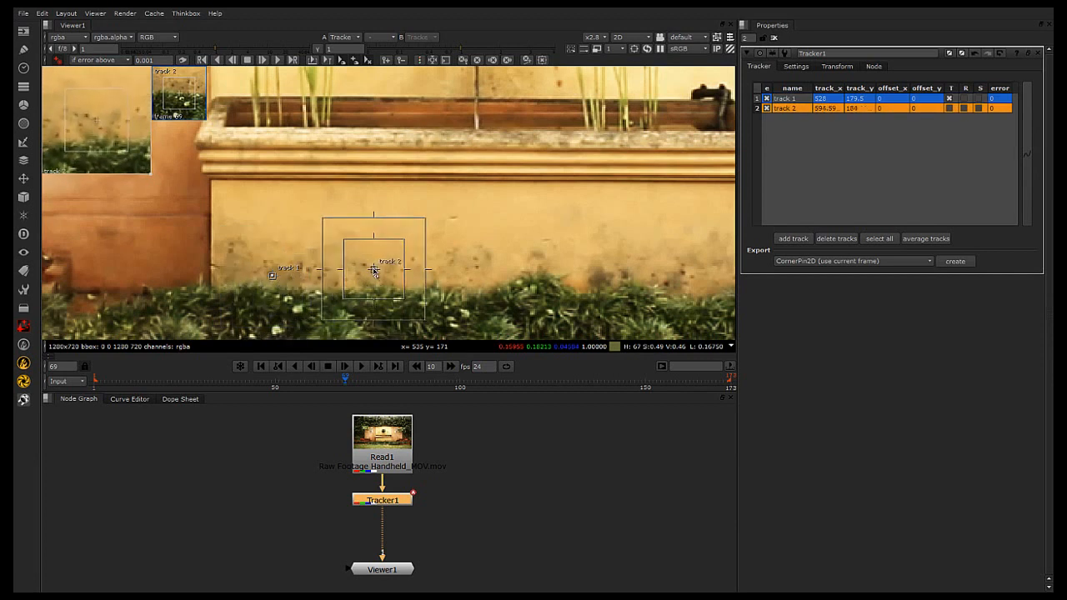
left_click(667, 289, "ctrl+alt")
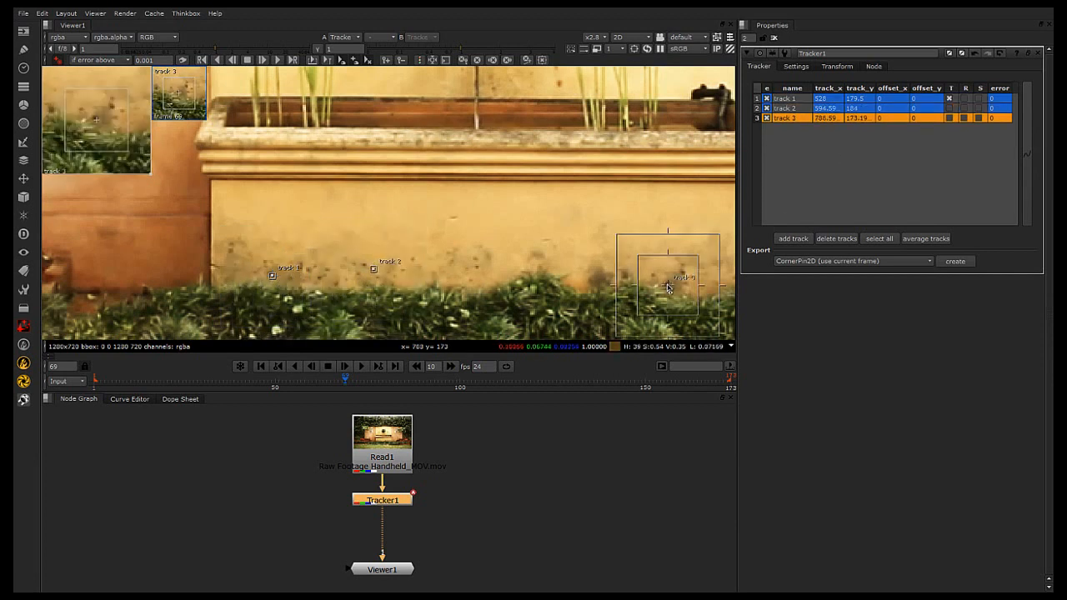
left_click(454, 218, "ctrl+alt")
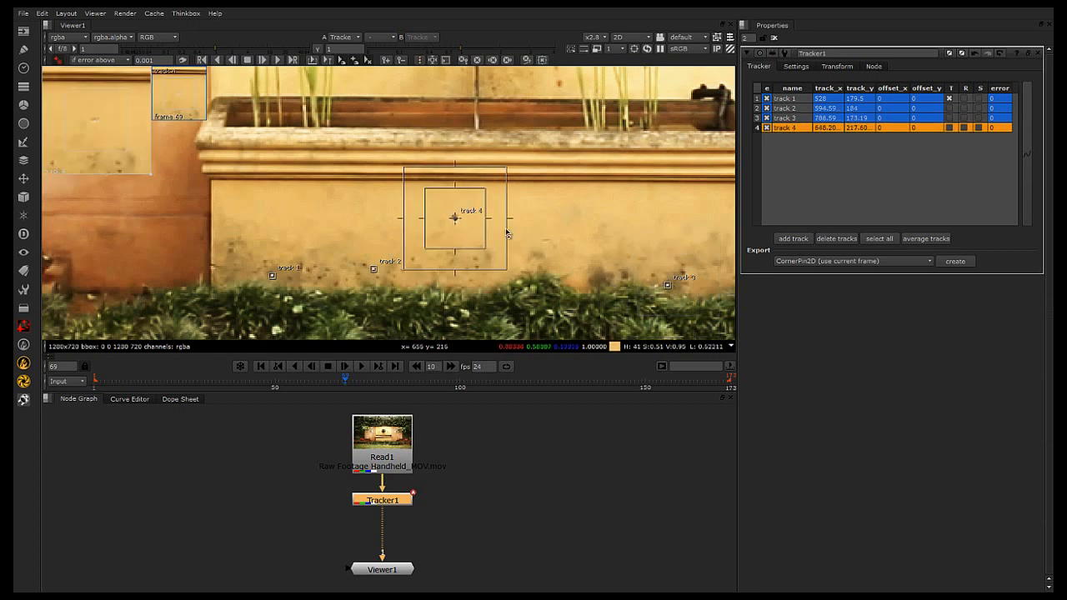
left_click(212, 184, "ctrl+alt")
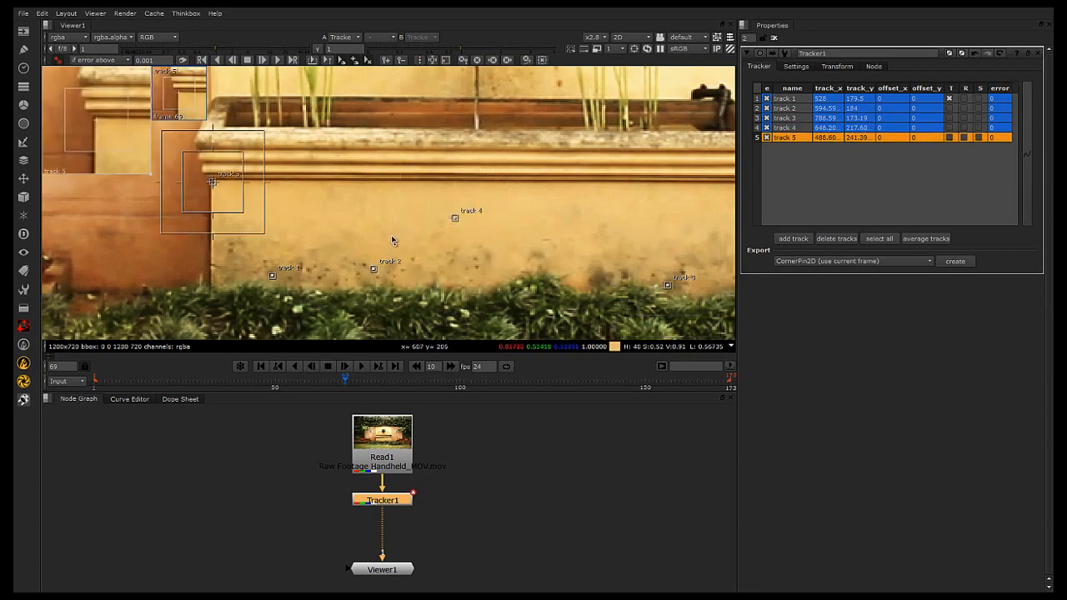
Display the viewer in luminance and add a track on the trough's right corner just below the ledge
left_click(163, 37)
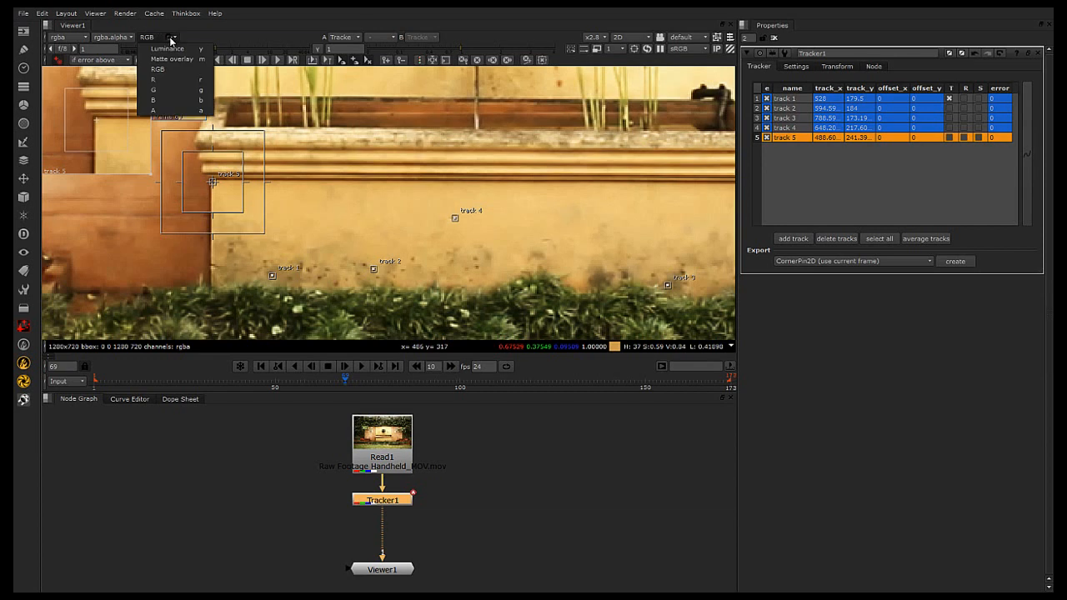
left_click(177, 55)
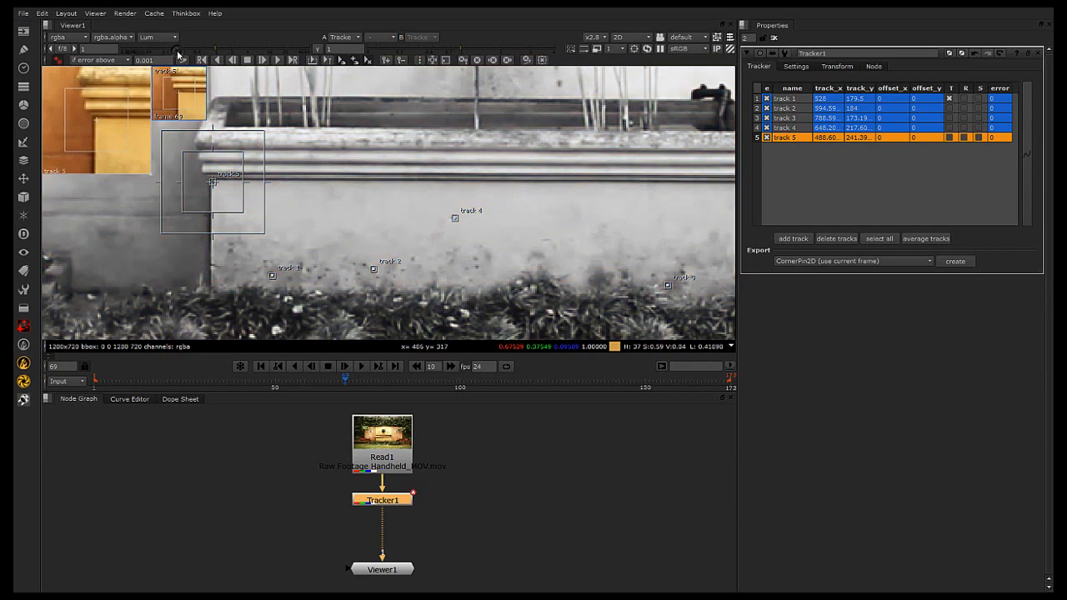
right_click(595, 231)
left_click(244, 8)
middle_click_drag(506, 265, 259, 262)
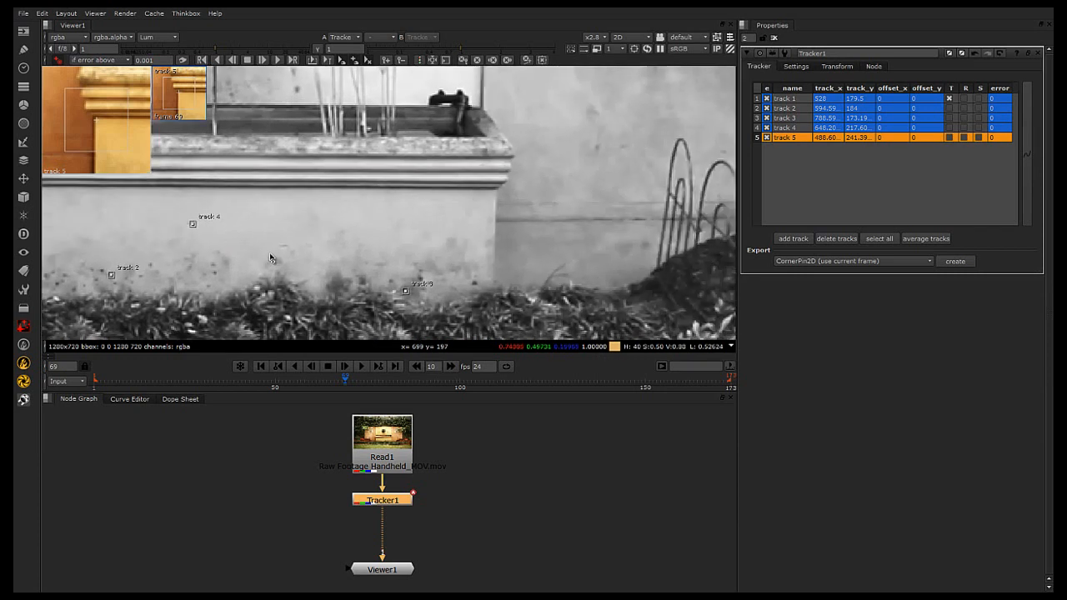
left_click(496, 189, "ctrl+alt")
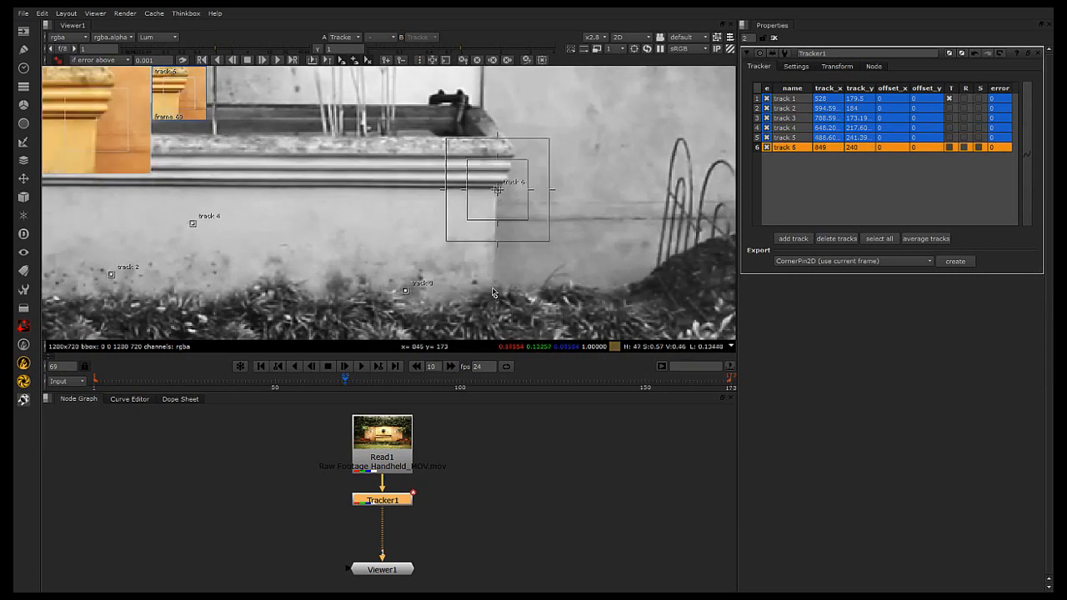
Add three tracks on the trough: one on its base above the grass, one on the upper-left back corner, and one low near its left edge
left_click(211, 288, "ctrl+alt")
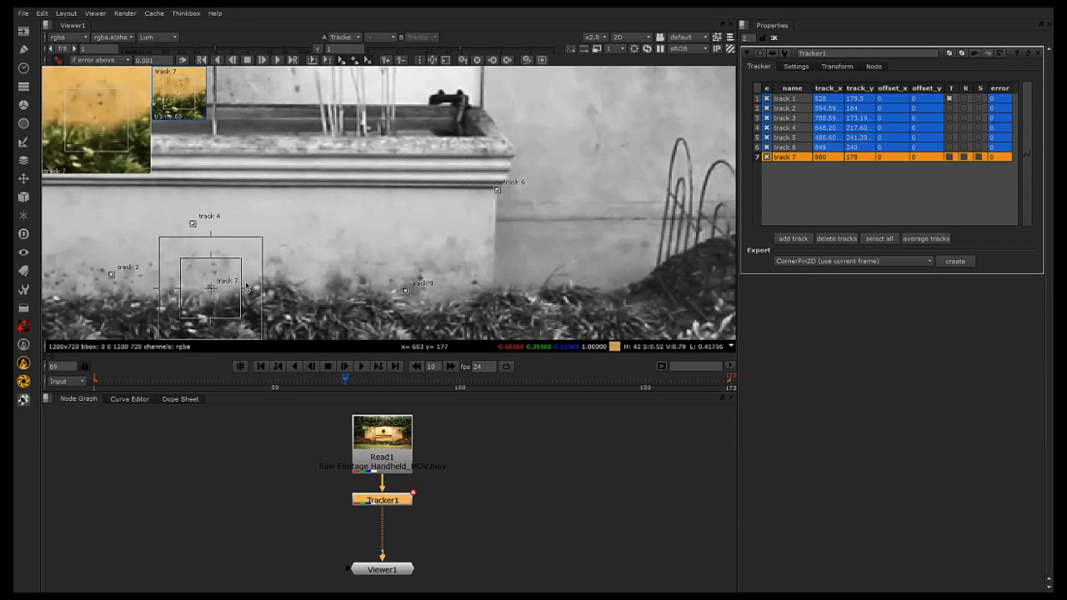
middle_click_drag(312, 246, 740, 250)
middle_click_drag(443, 204, 441, 287)
left_click(392, 195, "ctrl+alt")
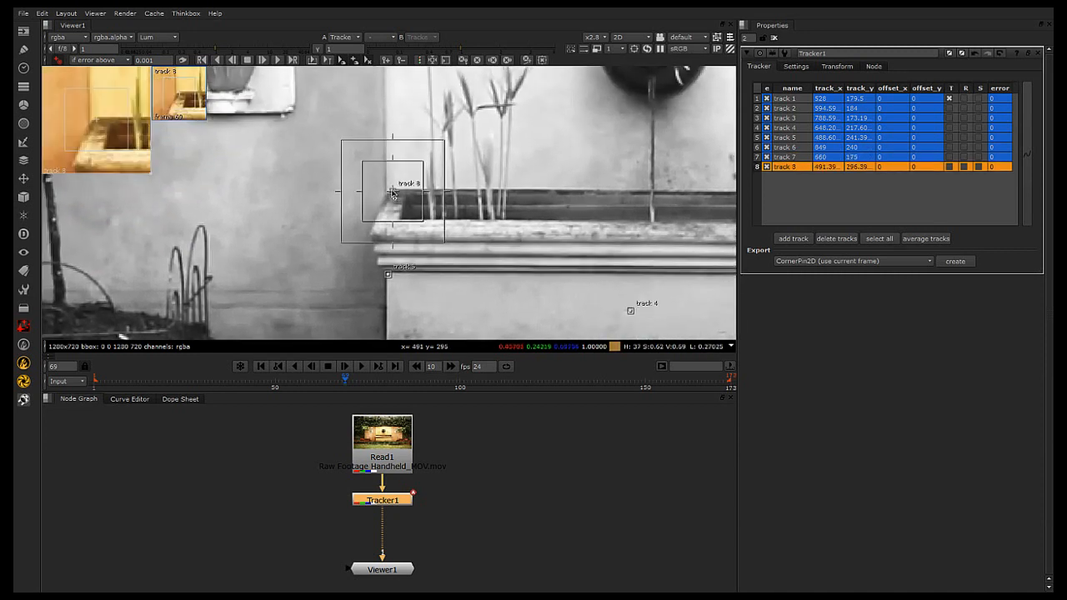
middle_click_drag(286, 212, 369, 306)
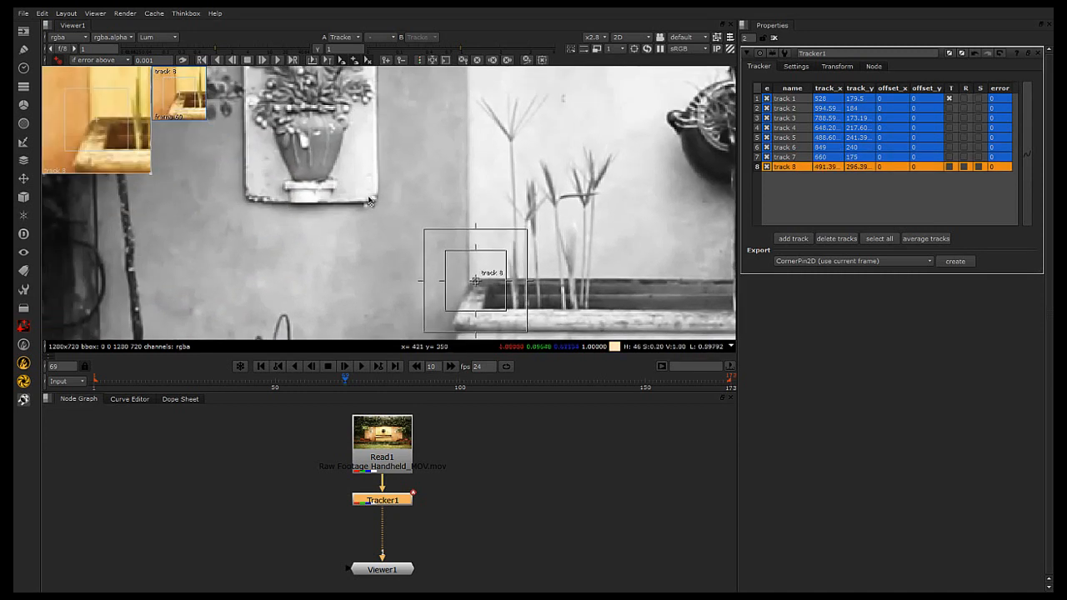
middle_click_drag(550, 292, 397, 98)
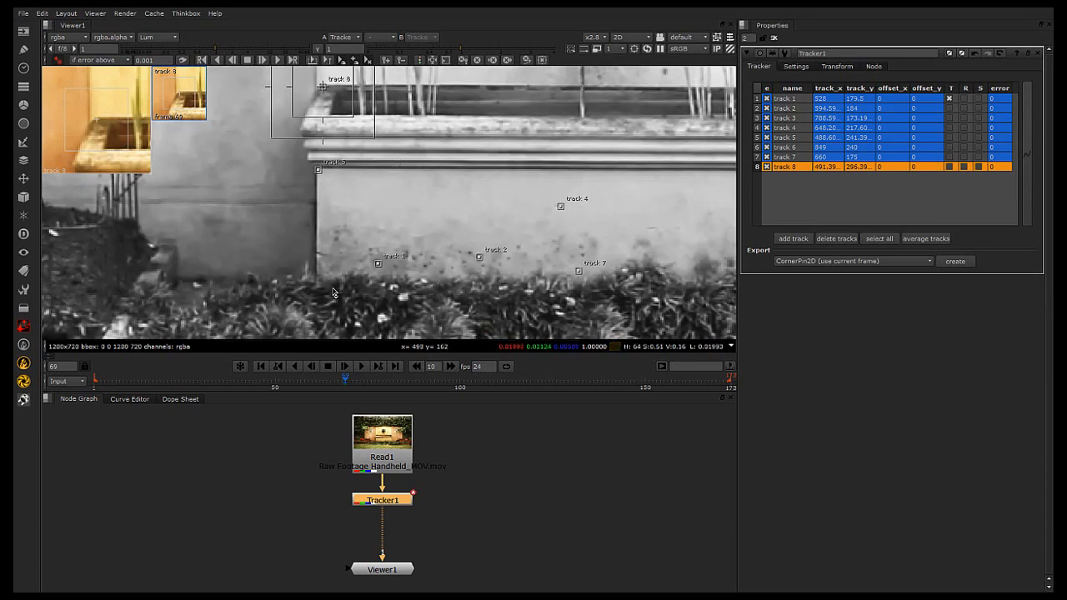
left_click(338, 237, "ctrl+alt")
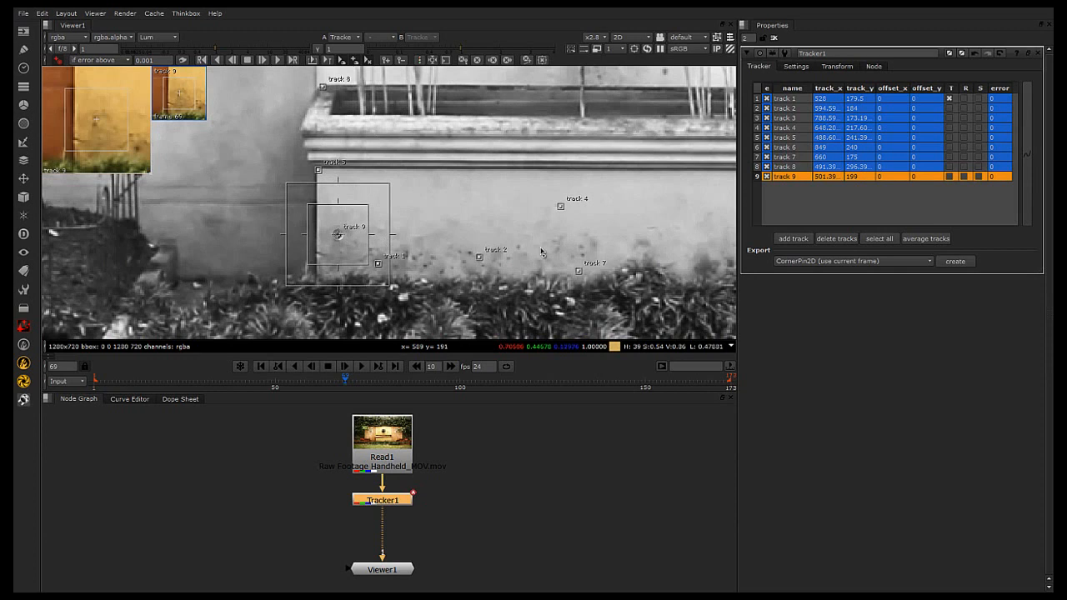
Track tracks 1 to 9 forward from frame 69 to the end and backward from frame 69 to the first frame
left_click(794, 99)
left_click(791, 178, "shift")
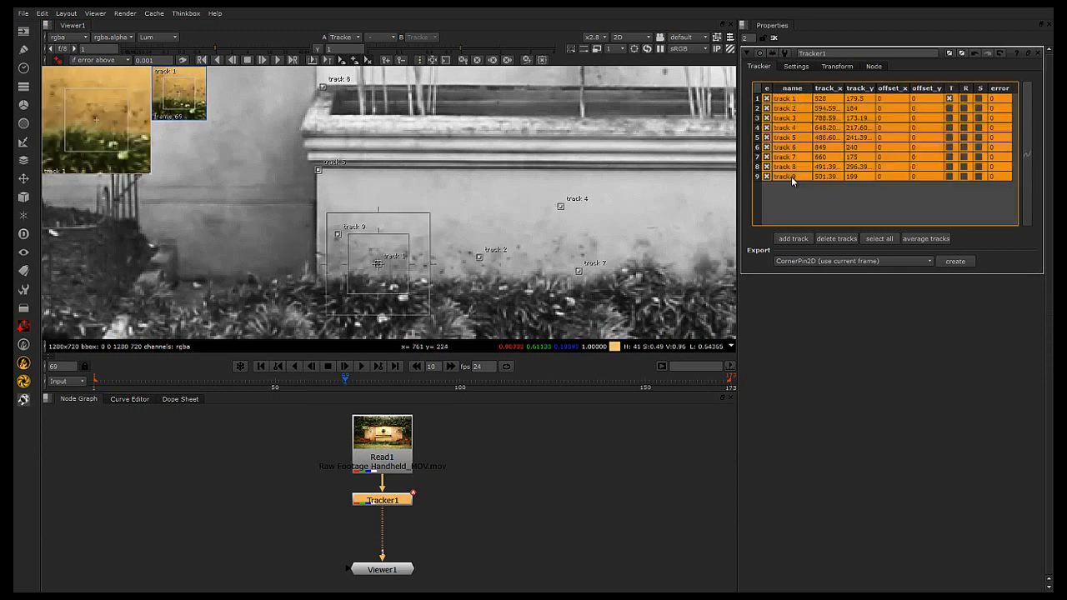
scroll(406, 246, "down", 8)
middle_click_drag(405, 242, 426, 241)
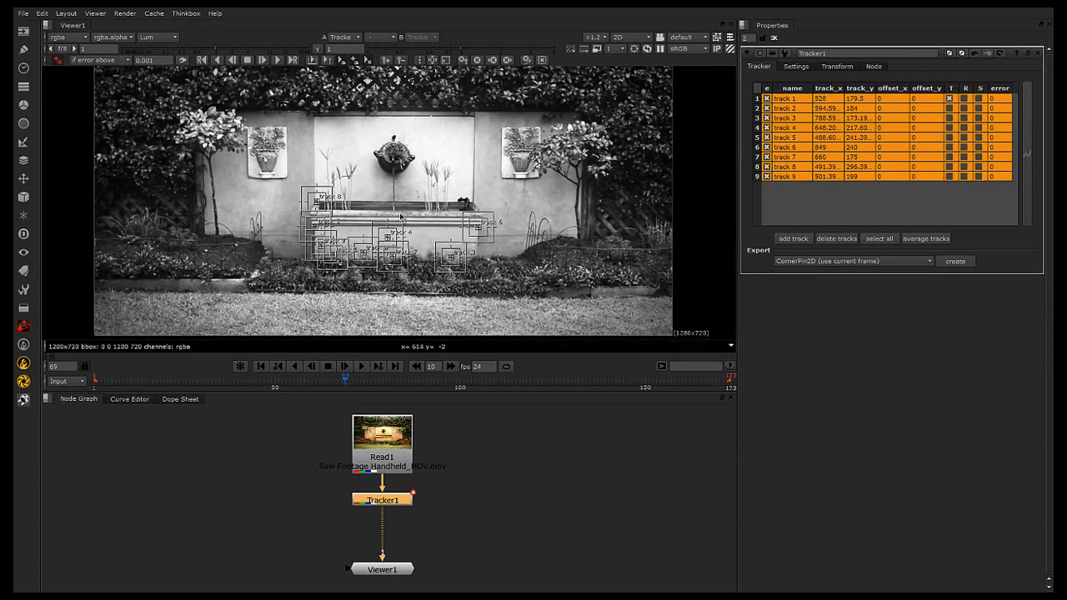
left_click(278, 60)
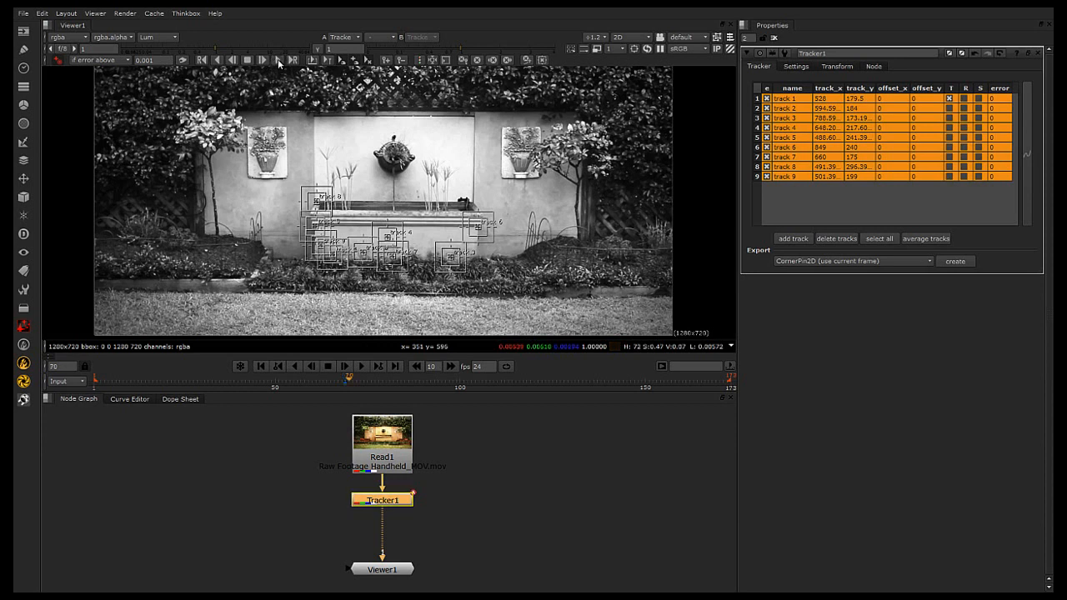
left_click(278, 59)
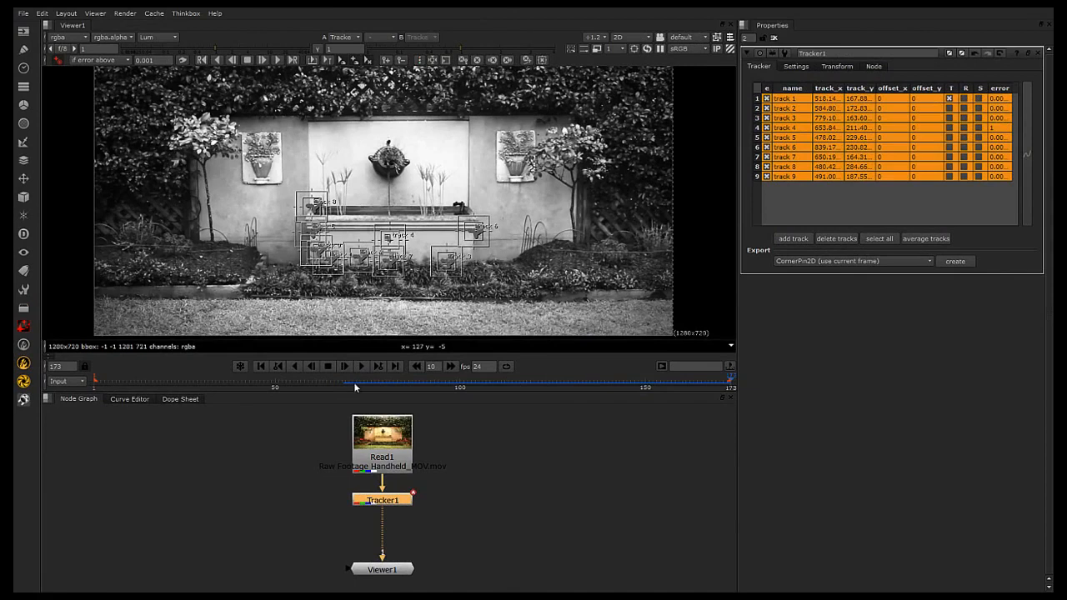
left_click_drag(354, 382, 348, 383)
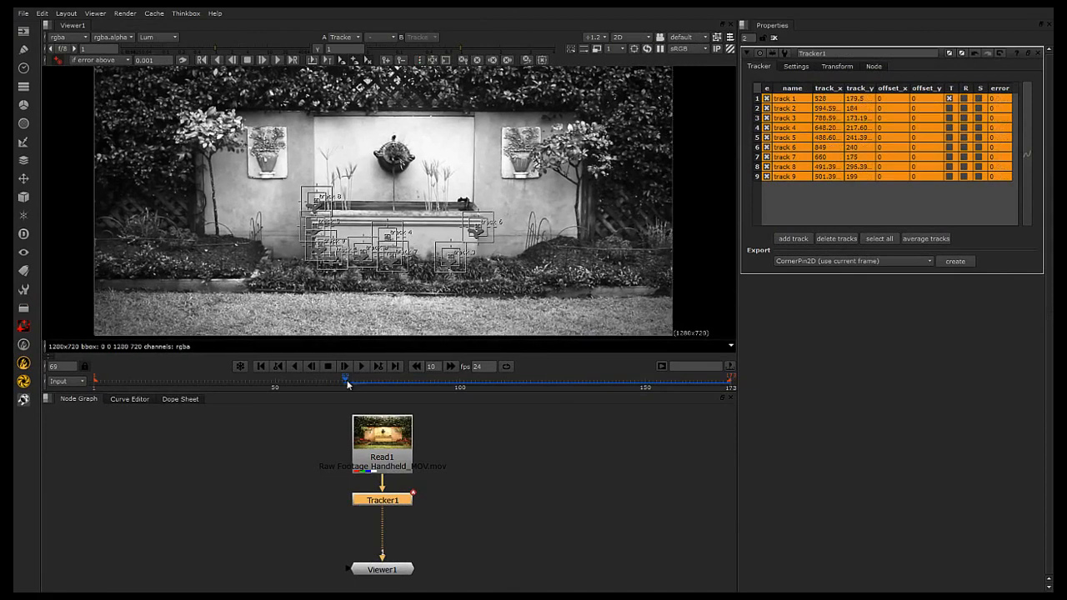
left_click(218, 60)
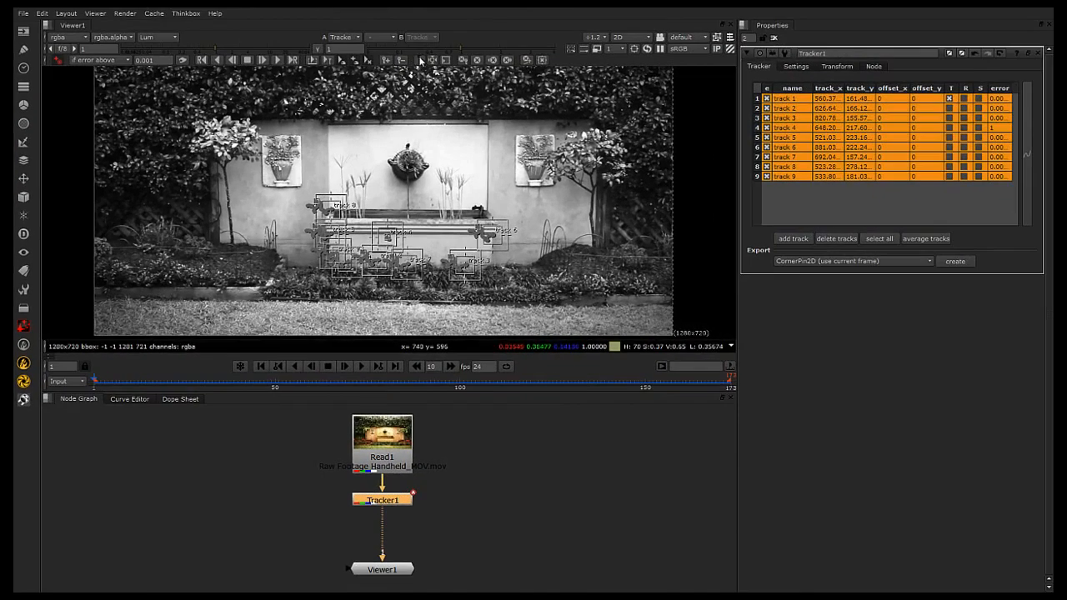
Display the tracking error along the track paths and check the nine tracks around the trough up to frame 84
left_click(420, 62)
scroll(415, 263, "up", 6)
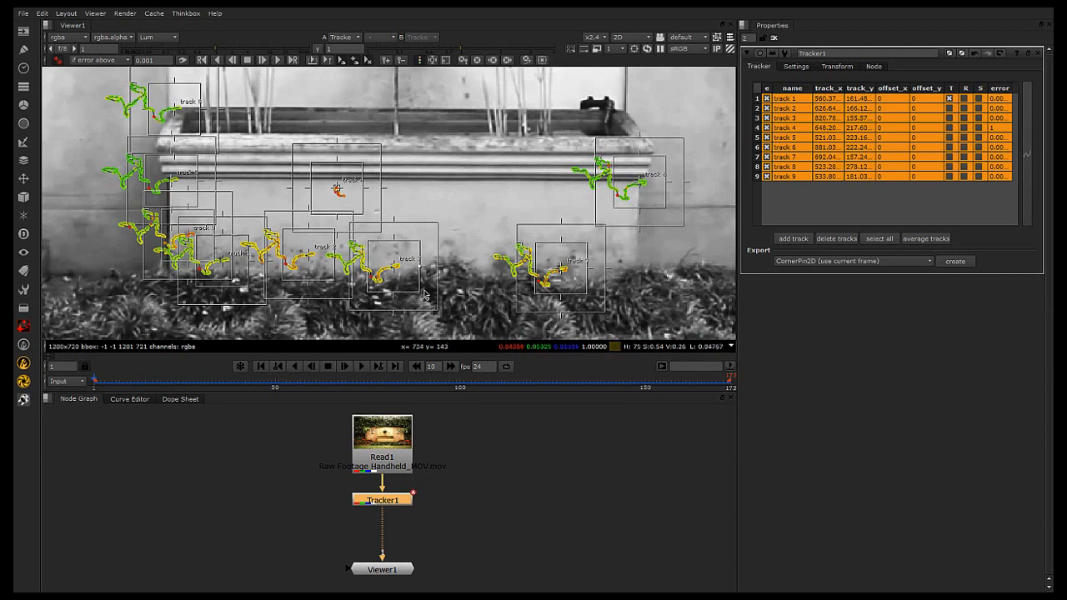
left_click_drag(106, 384, 401, 384)
scroll(356, 247, "down", 4)
middle_click_drag(450, 260, 474, 267)
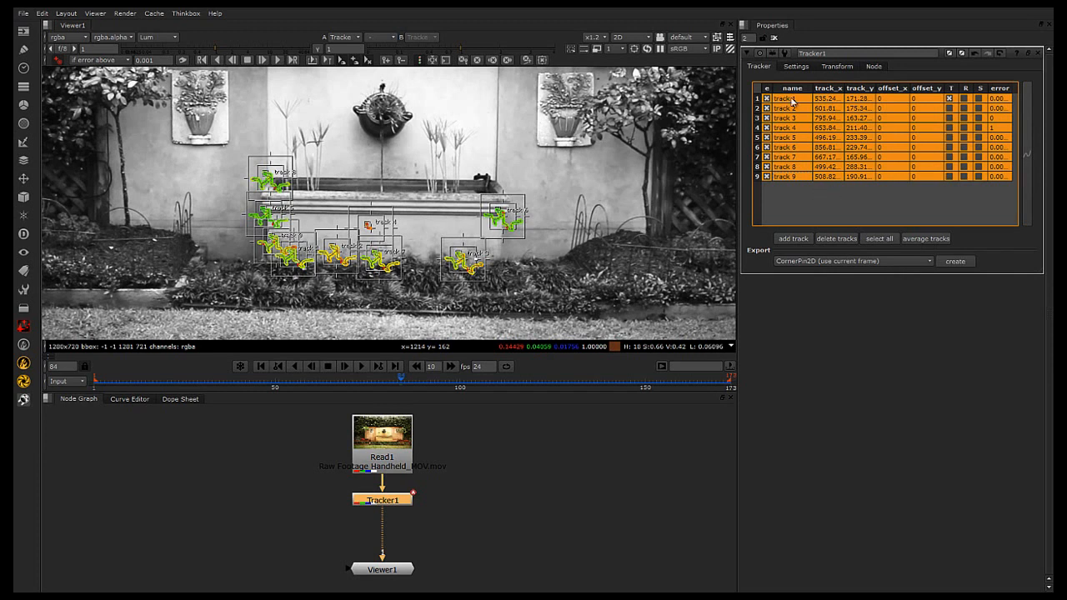
Average the nine tracks into one track and delete the nine original tracks
left_click(923, 239)
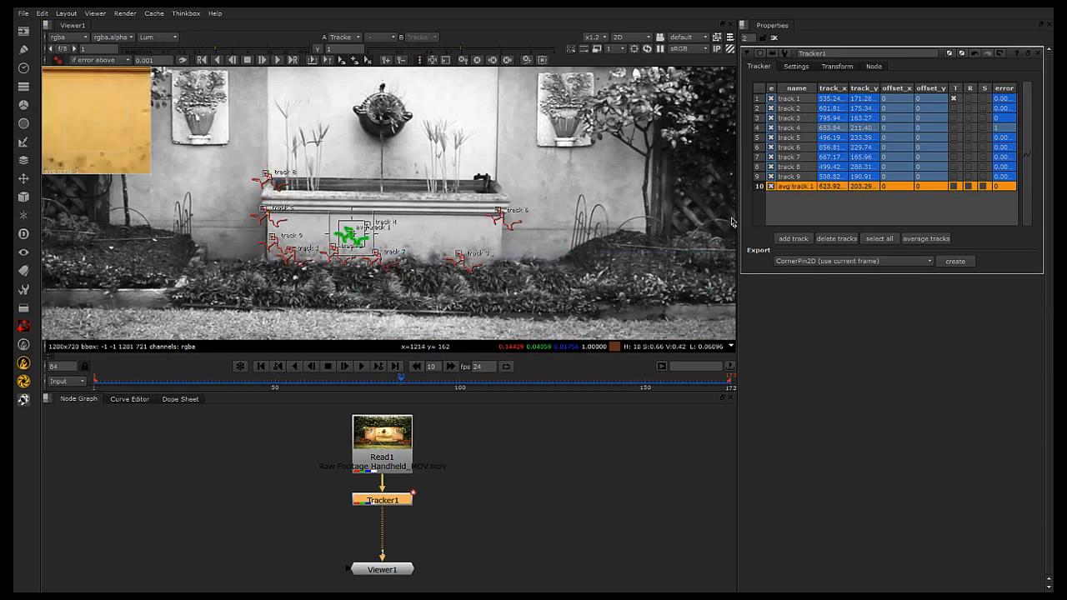
scroll(347, 236, "up", 3)
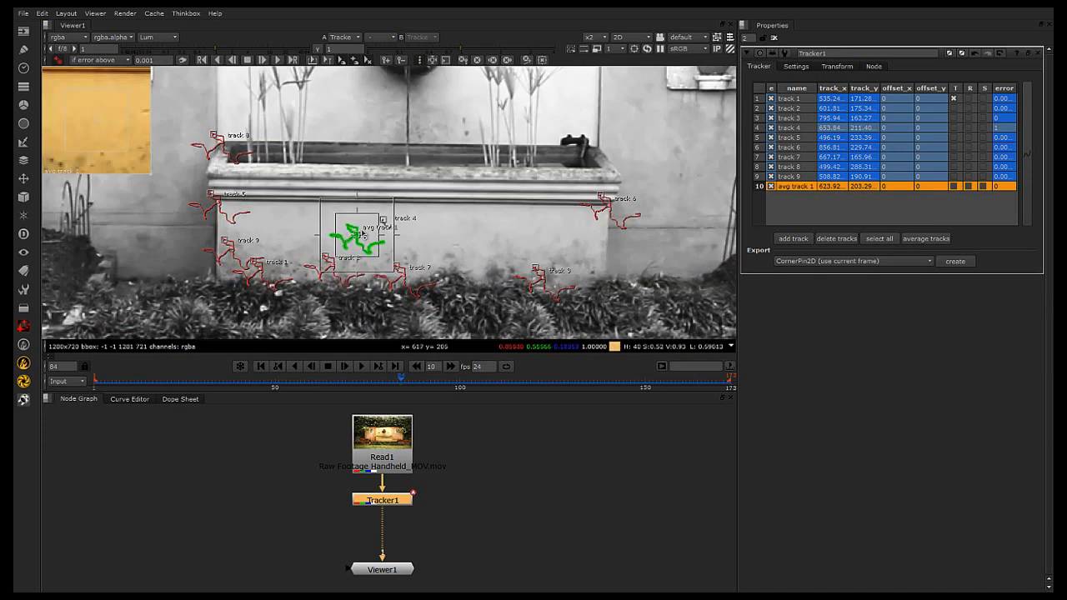
left_click(792, 177)
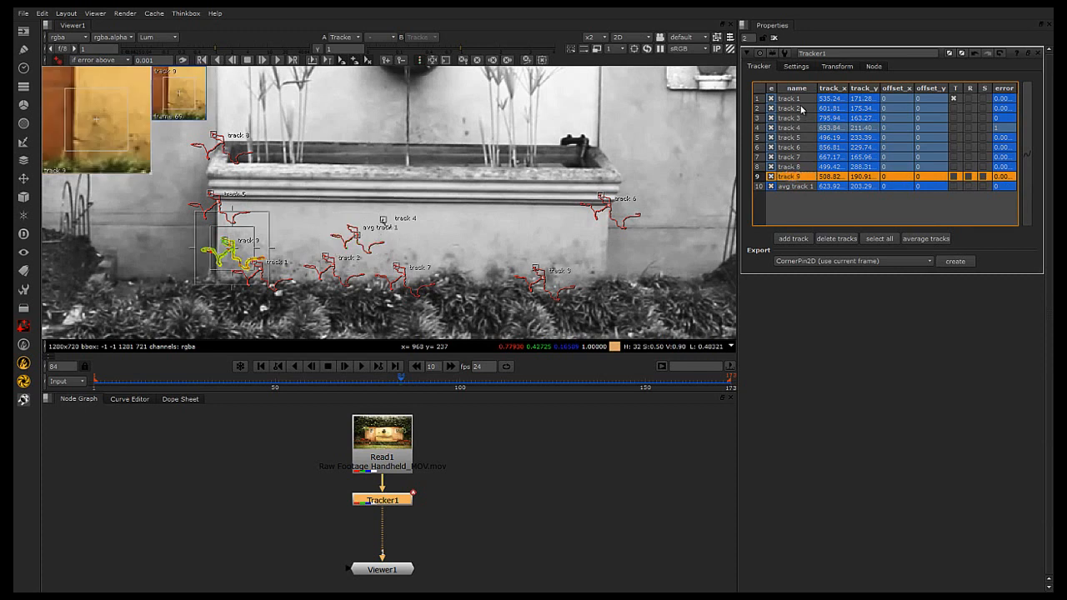
left_click(796, 99, "shift")
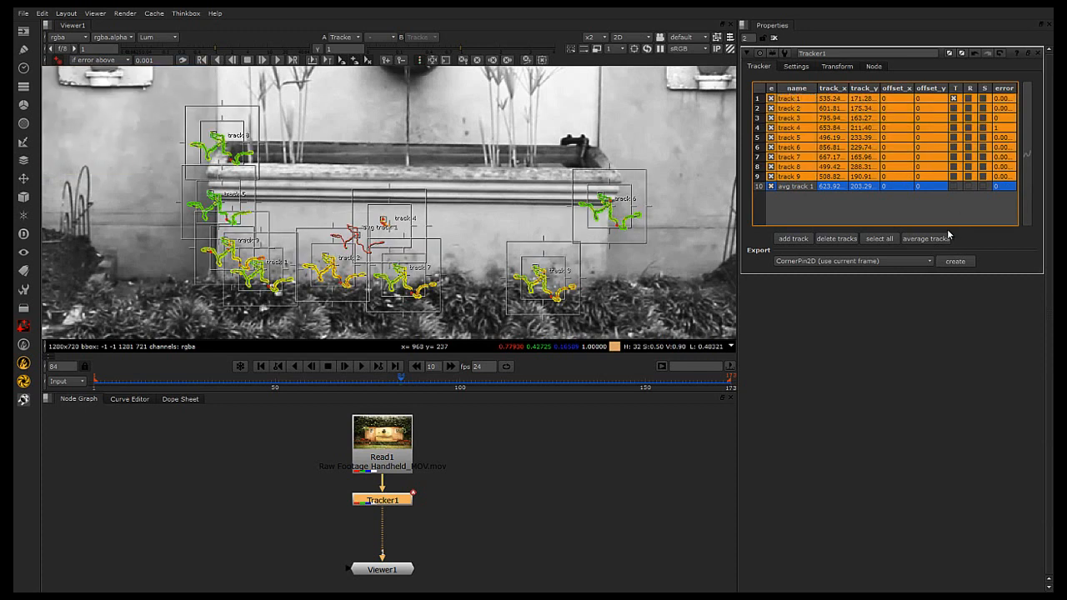
left_click(838, 239)
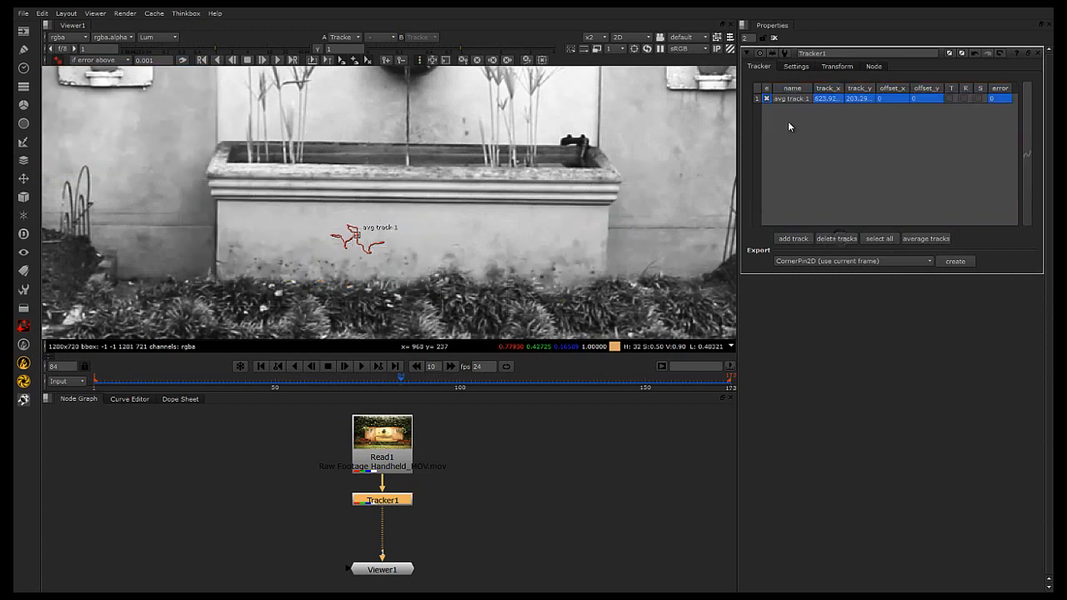
Examine the averaged track's path up close, go to frame 2, and disable the averaged track
left_click(788, 98)
scroll(300, 237, "up", 6)
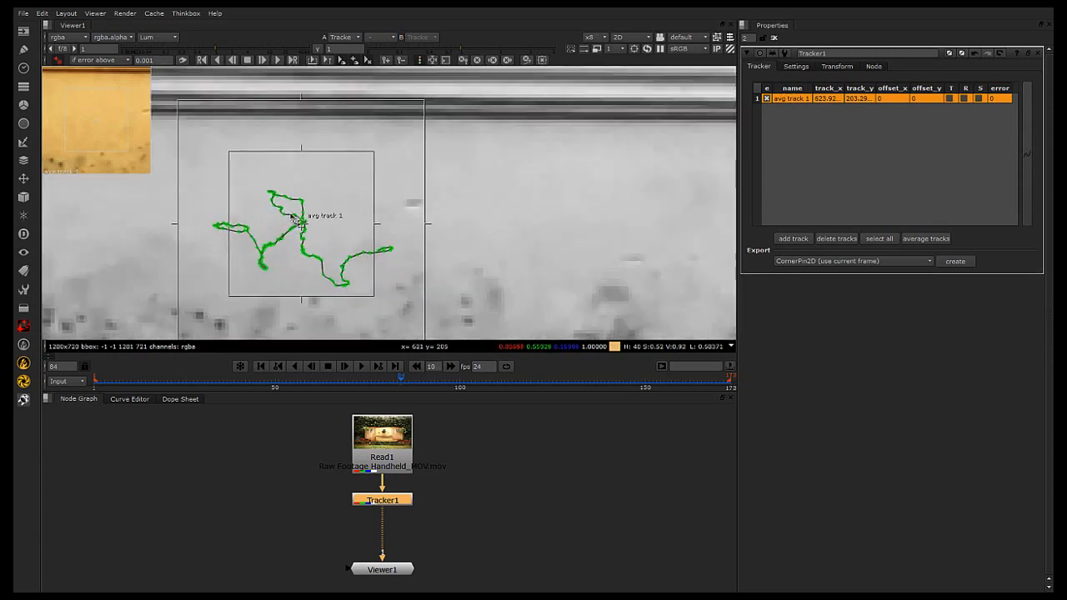
mouse_move(117, 381)
left_mouse_down()
mouse_move(95, 381)
mouse_move(690, 376)
mouse_move(96, 381)
left_mouse_up()
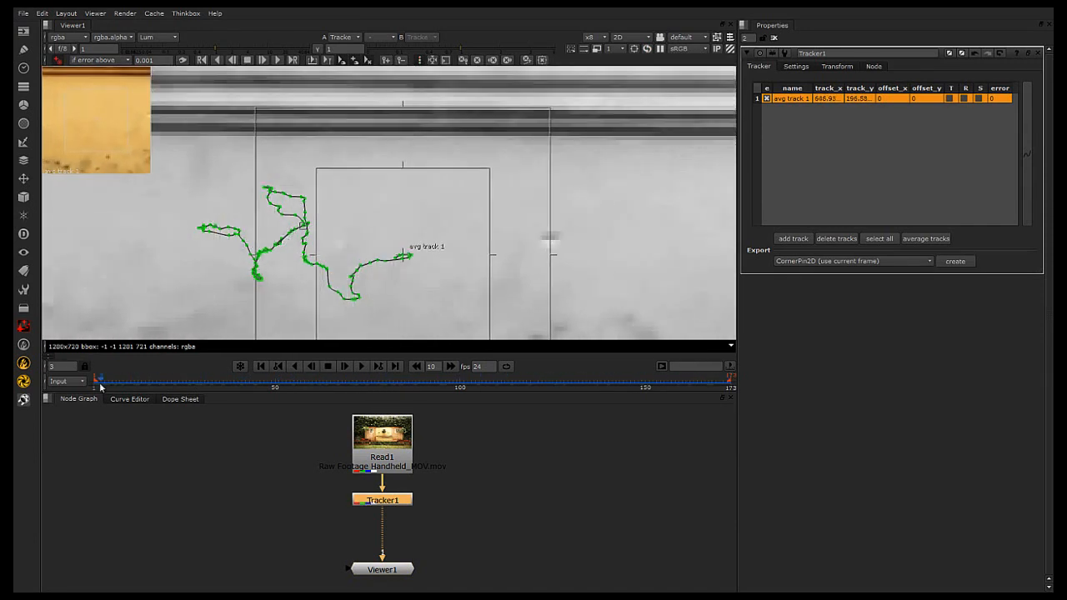
scroll(453, 252, "down", 5)
scroll(494, 259, "down", 2)
middle_click_drag(580, 271, 367, 287)
scroll(360, 288, "up", 1)
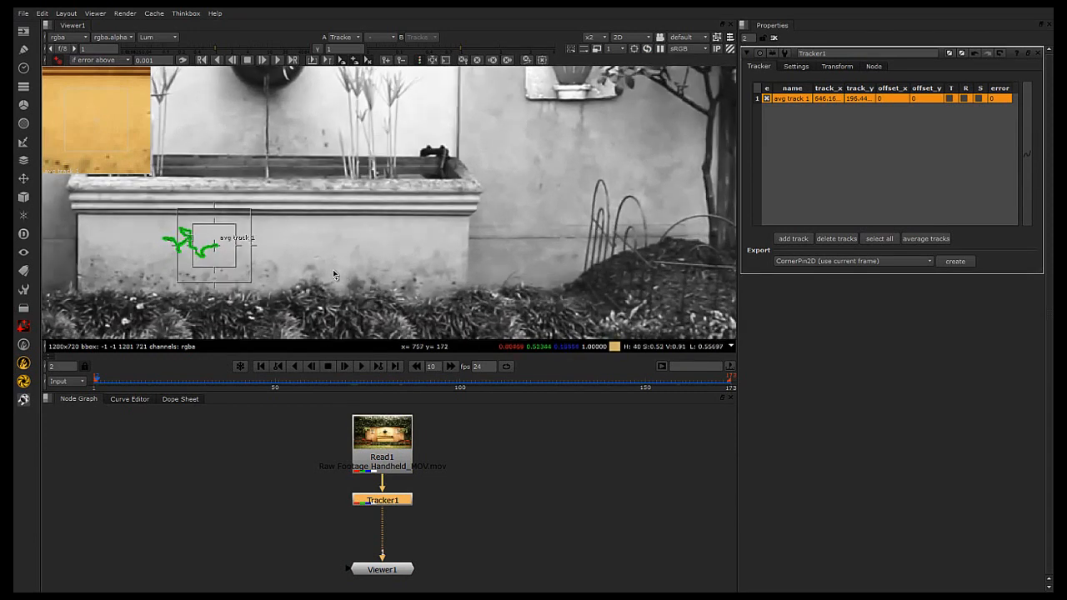
scroll(332, 276, "down", 1)
middle_click_drag(372, 264, 336, 274)
left_click(765, 98)
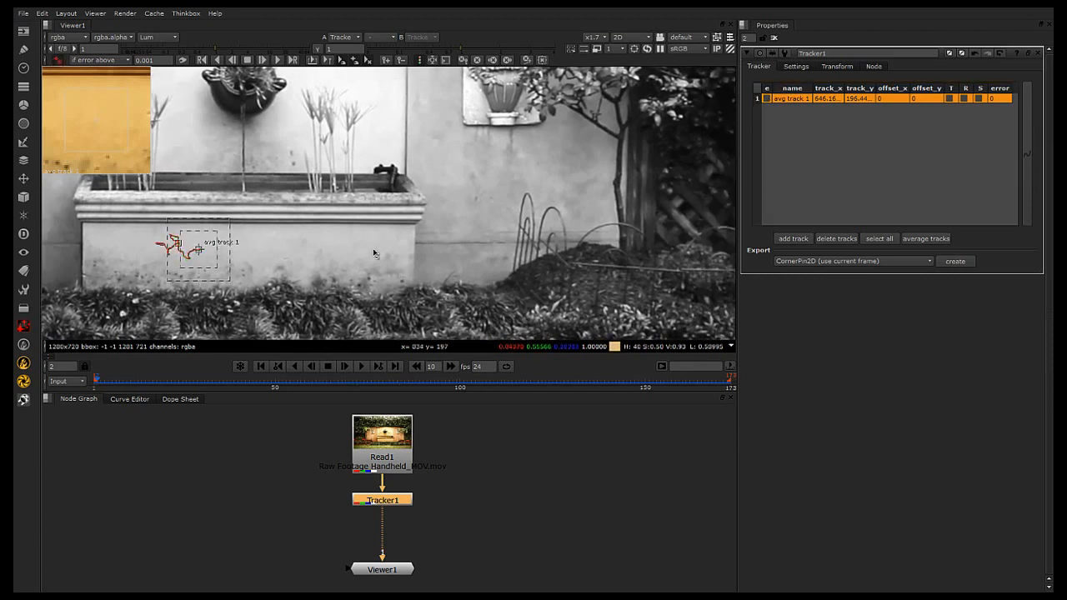
Add seven tracks: trough's lower-right edge, right corner below the ledge, right plaque's pot base and foliage, wall beside the plaque, wall mark behind the trough, and tap
left_click(402, 286, "ctrl+alt")
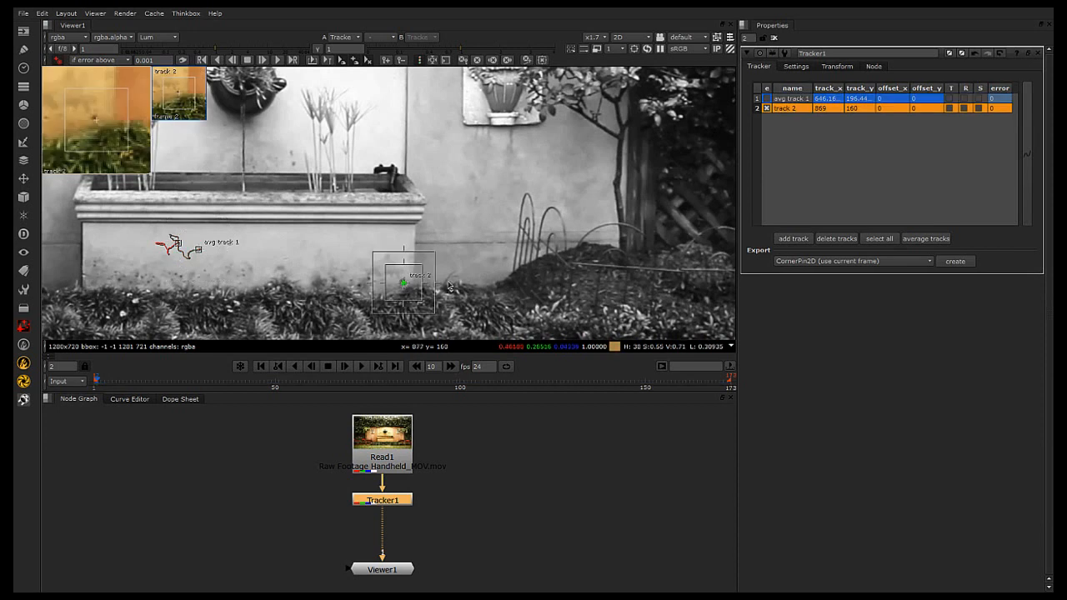
left_click(416, 231, "ctrl+alt")
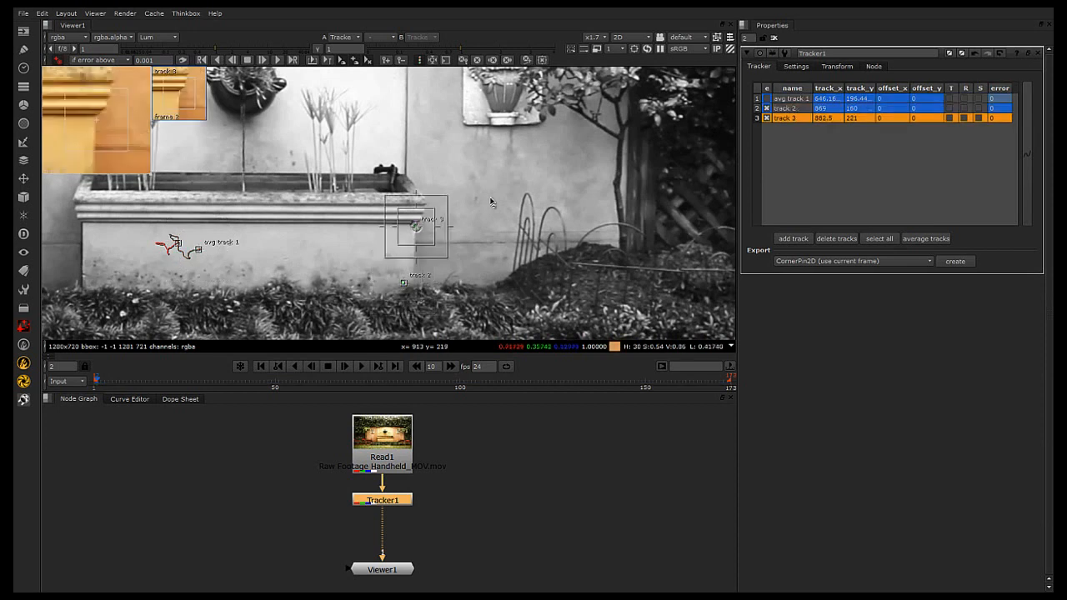
left_click(493, 116, "ctrl+alt")
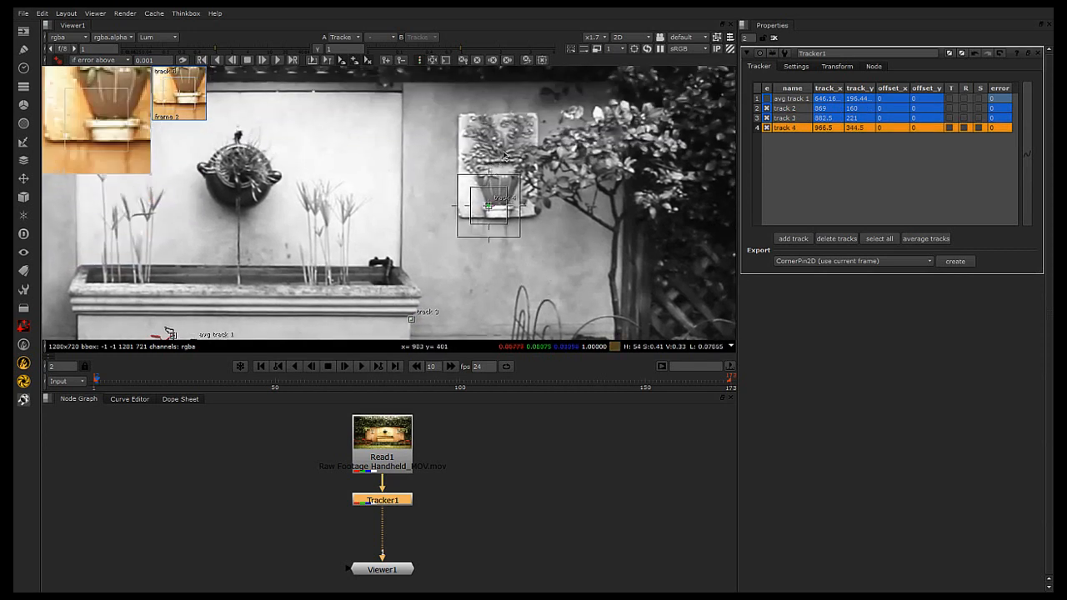
left_click(501, 149, "ctrl+alt")
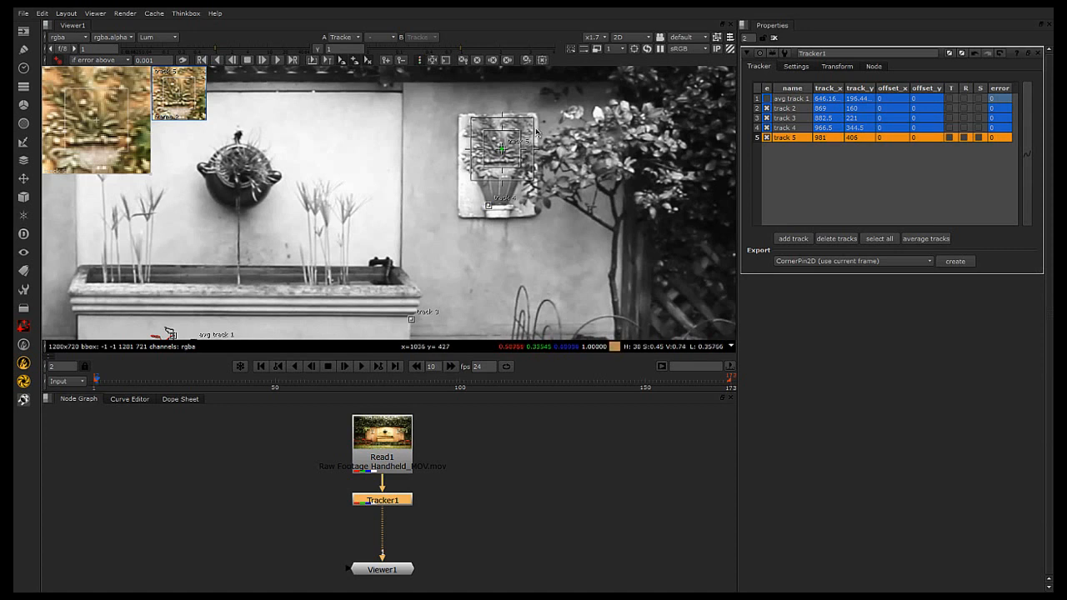
left_click(545, 126, "ctrl+alt")
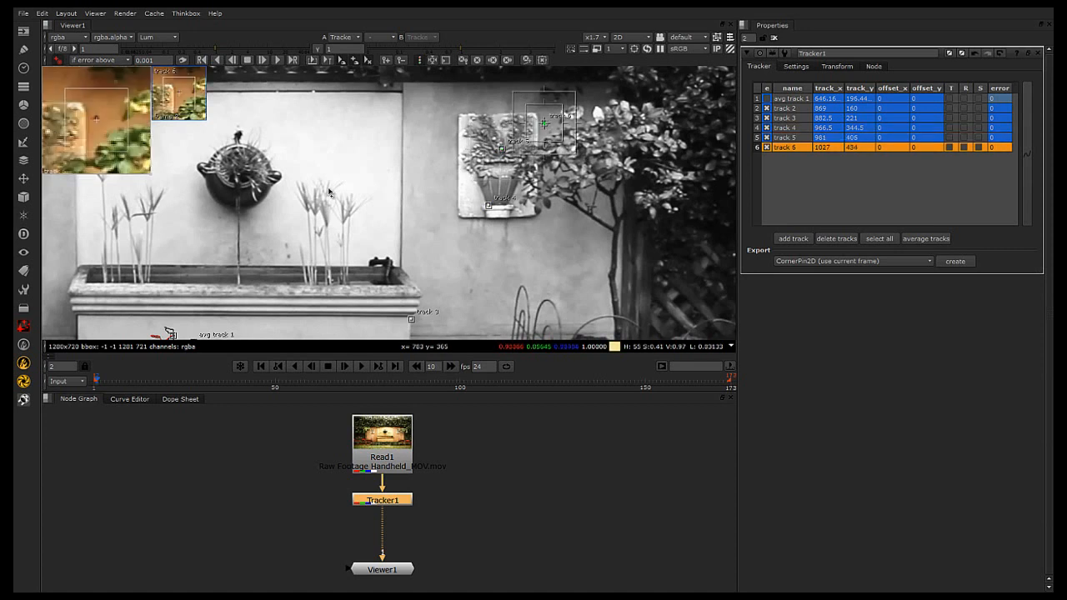
left_click(288, 256, "ctrl+alt")
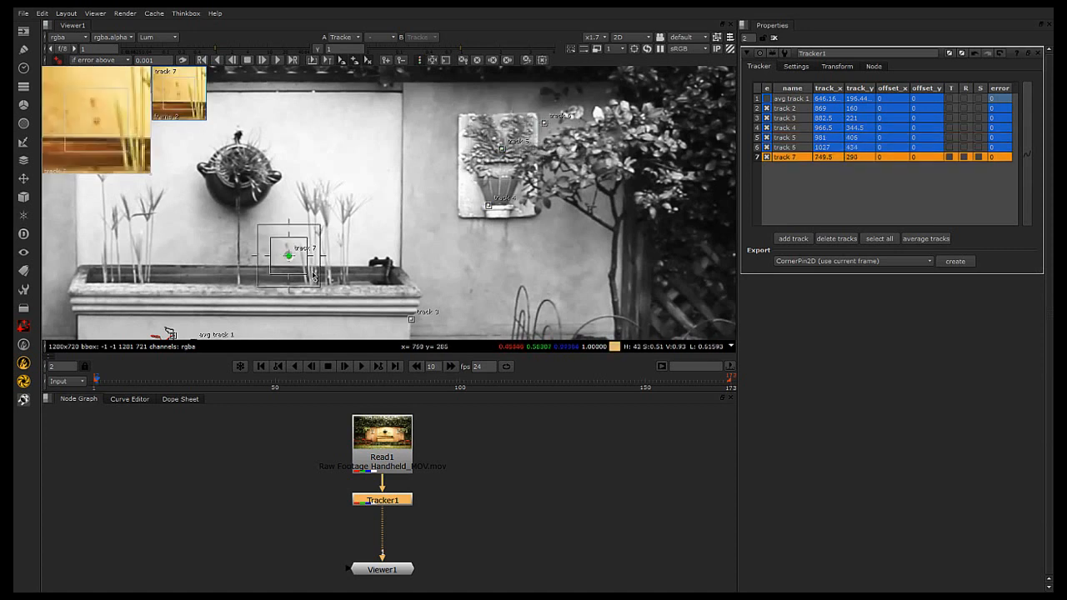
left_click(375, 264, "ctrl+alt")
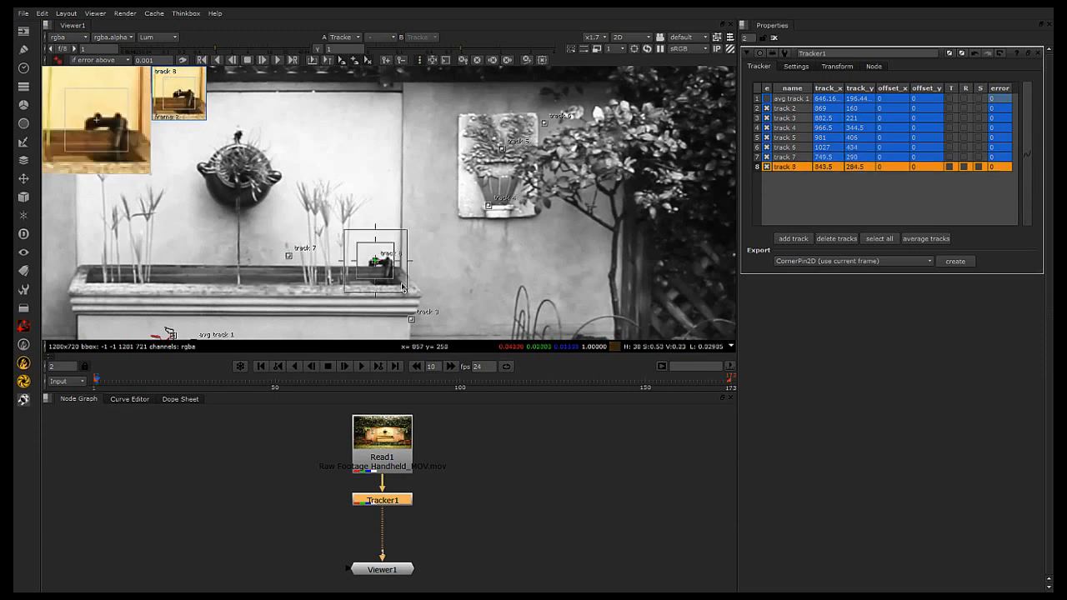
Track tracks 2 to 8 forward from frame 1 to the end, and backward from frame 3 to frame 1
left_click(796, 108)
left_click(794, 168, "shift")
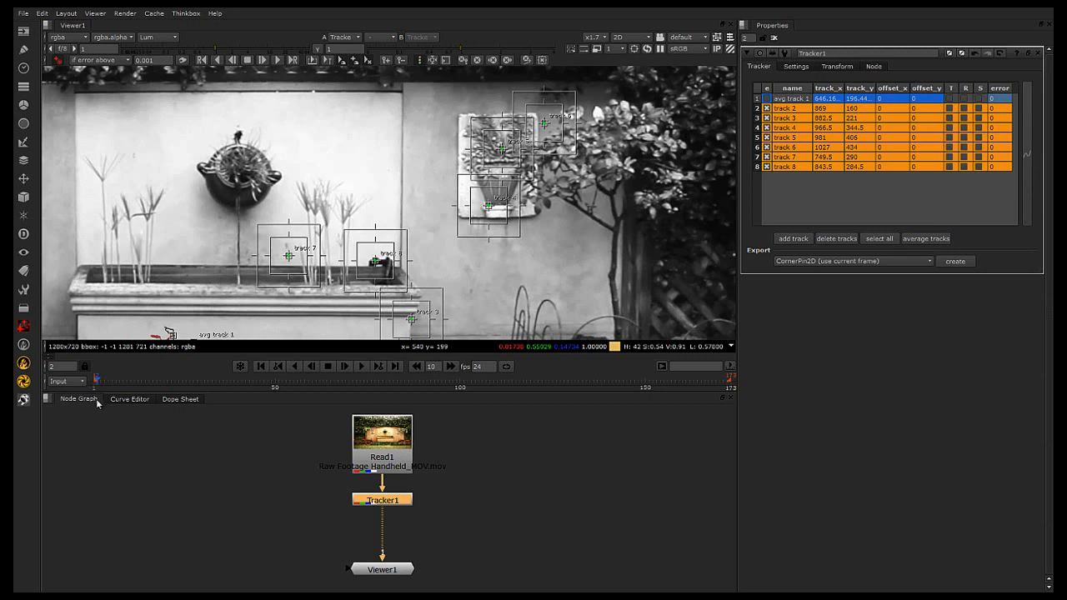
left_click_drag(97, 384, 93, 381)
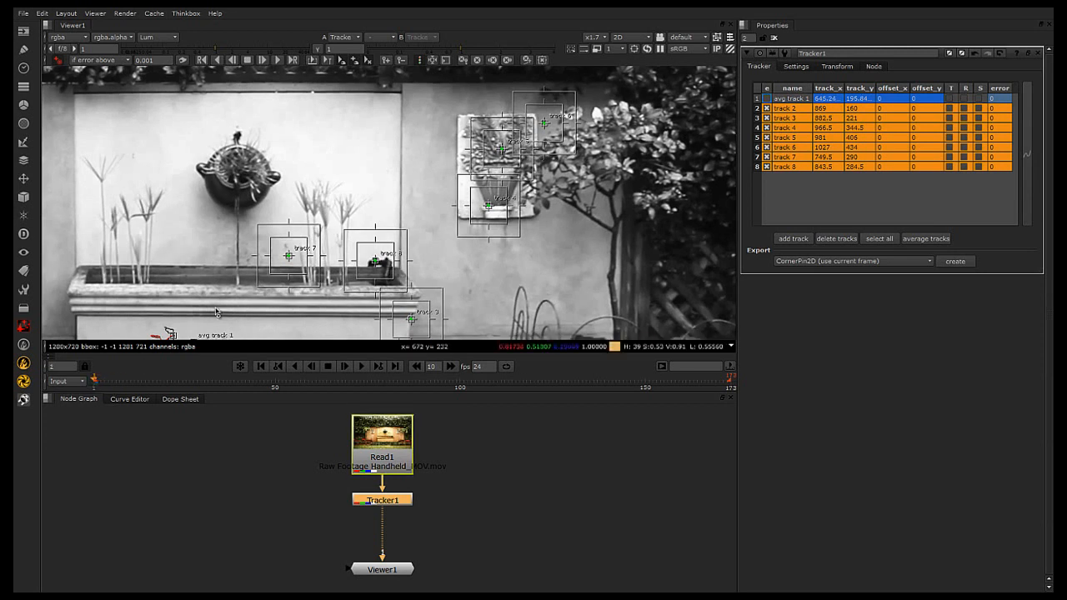
scroll(205, 214, "down", 2)
middle_click_drag(234, 237, 239, 193)
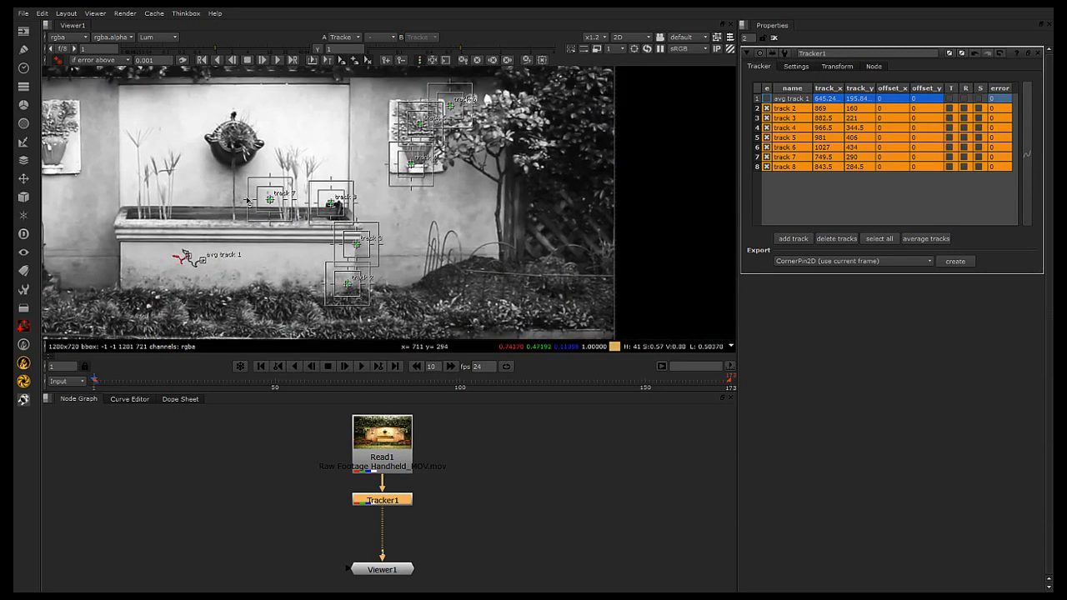
left_click(278, 61)
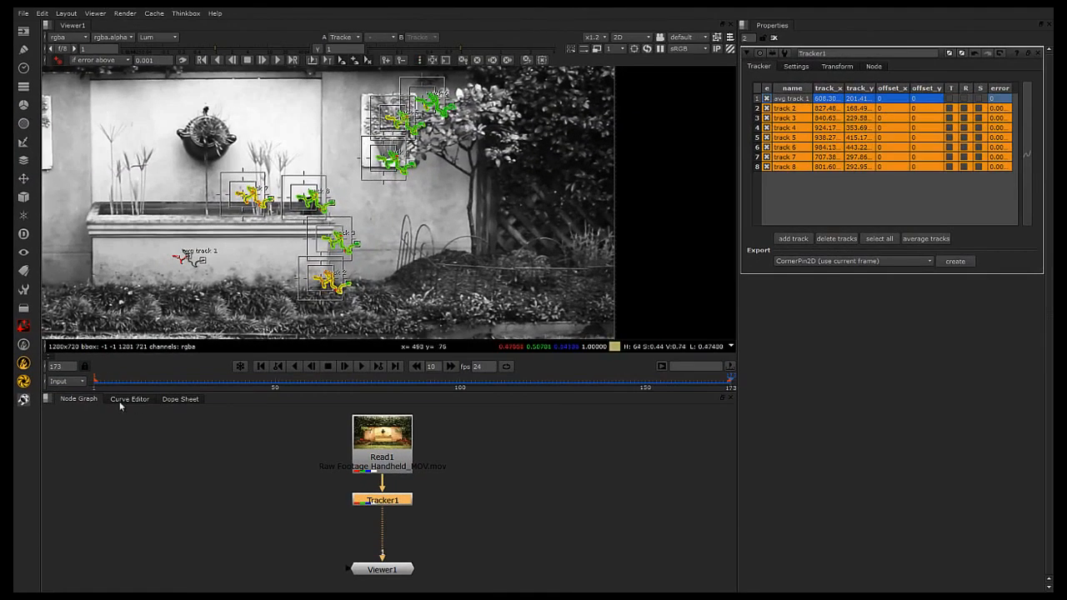
left_click(106, 382)
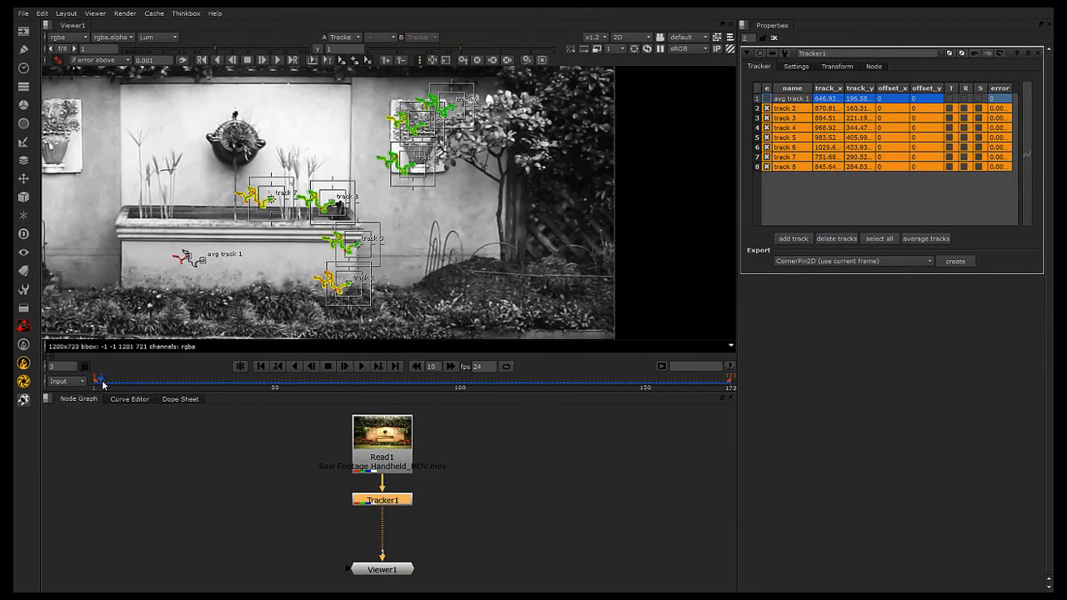
left_click(219, 61)
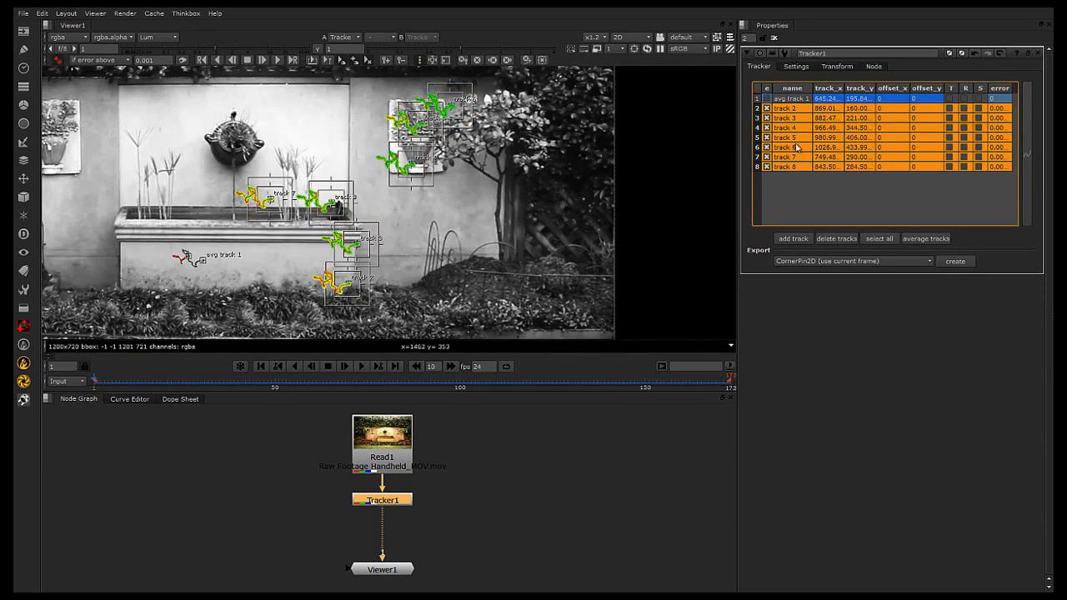
Average tracks 2 to 8 into a second averaged track and delete the seven original tracks
left_click(930, 242)
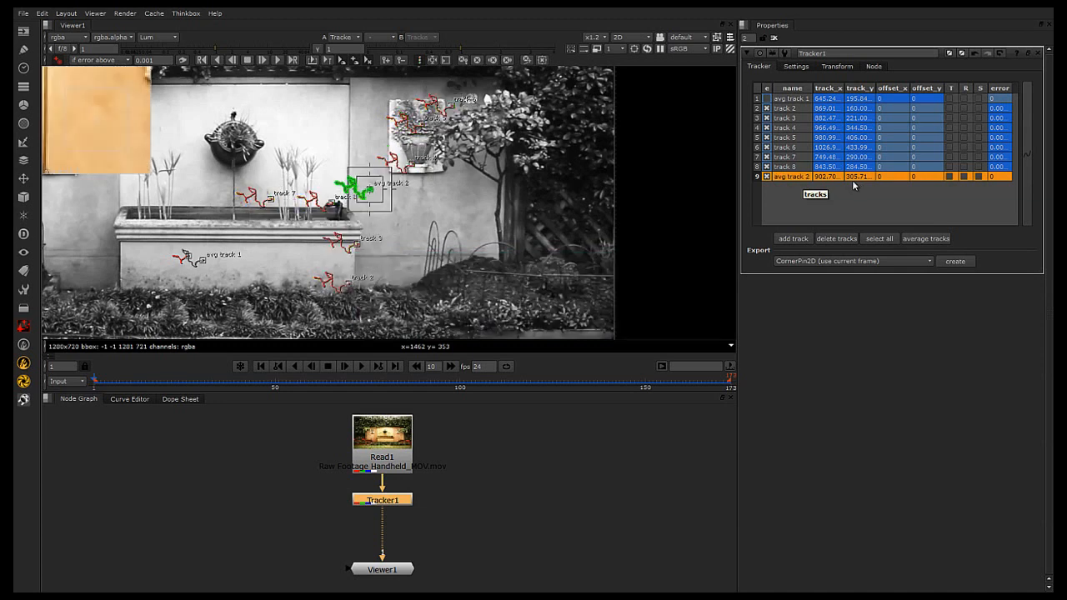
left_click(792, 167)
left_click(792, 108, "shift")
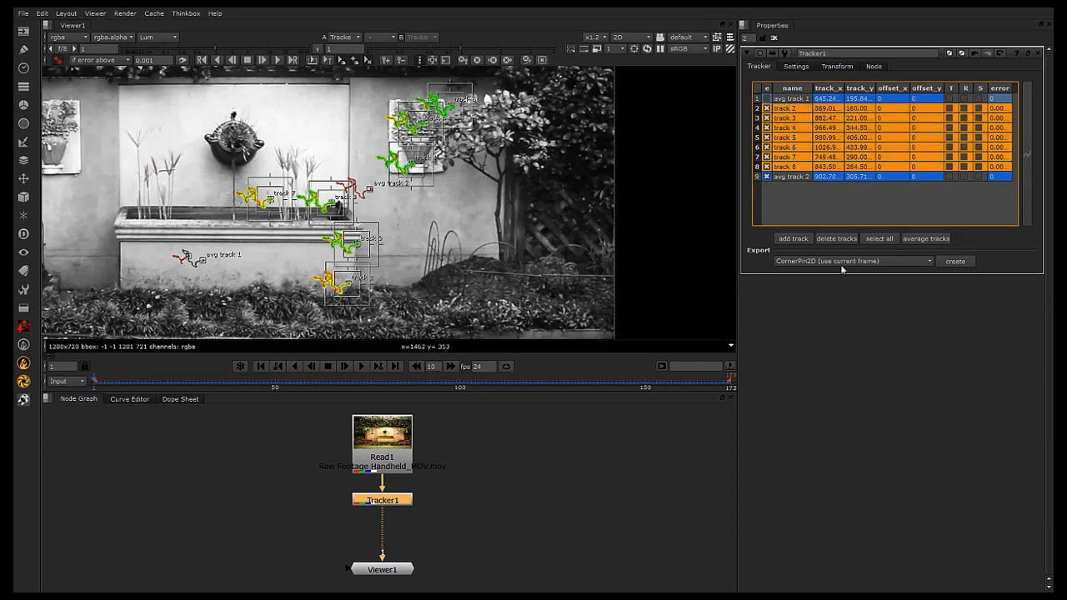
left_click(835, 238)
Re-enable the first averaged track and turn on translation and rotation (T and R) for both averaged tracks
left_click(787, 98)
left_click(767, 98)
left_click(791, 108)
scroll(395, 263, "down", 2)
scroll(334, 242, "up", 2)
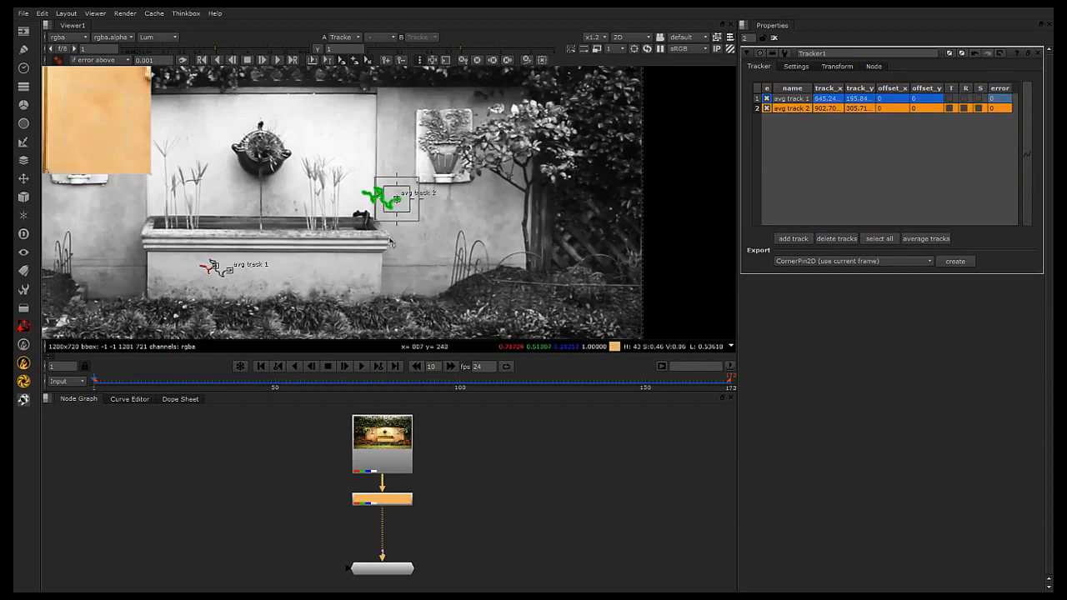
left_click(789, 100, "shift")
left_click(949, 109)
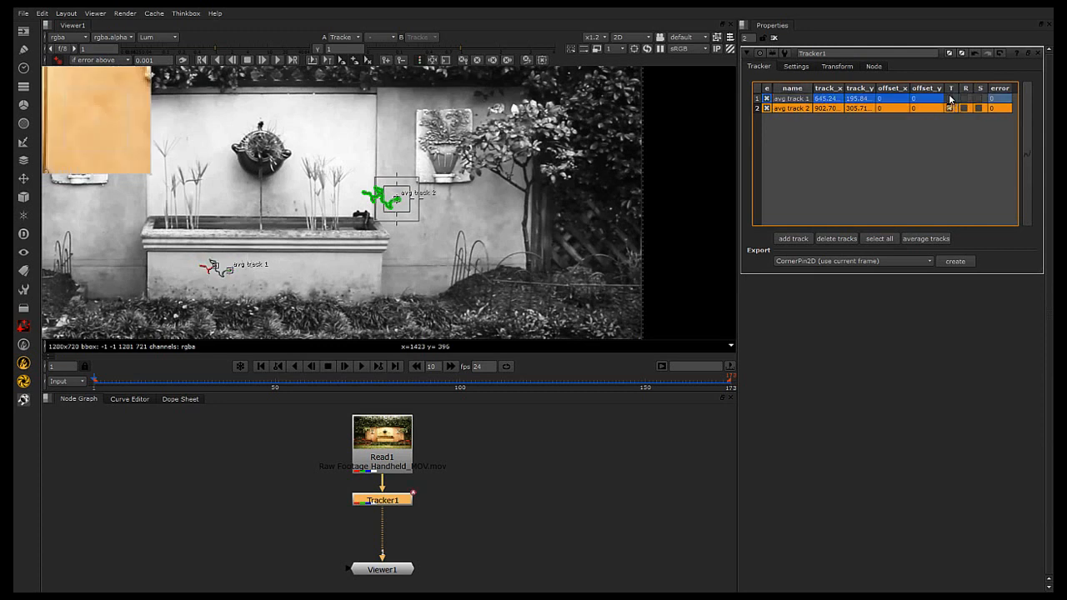
left_click(949, 98)
left_click(965, 99)
left_click(965, 108)
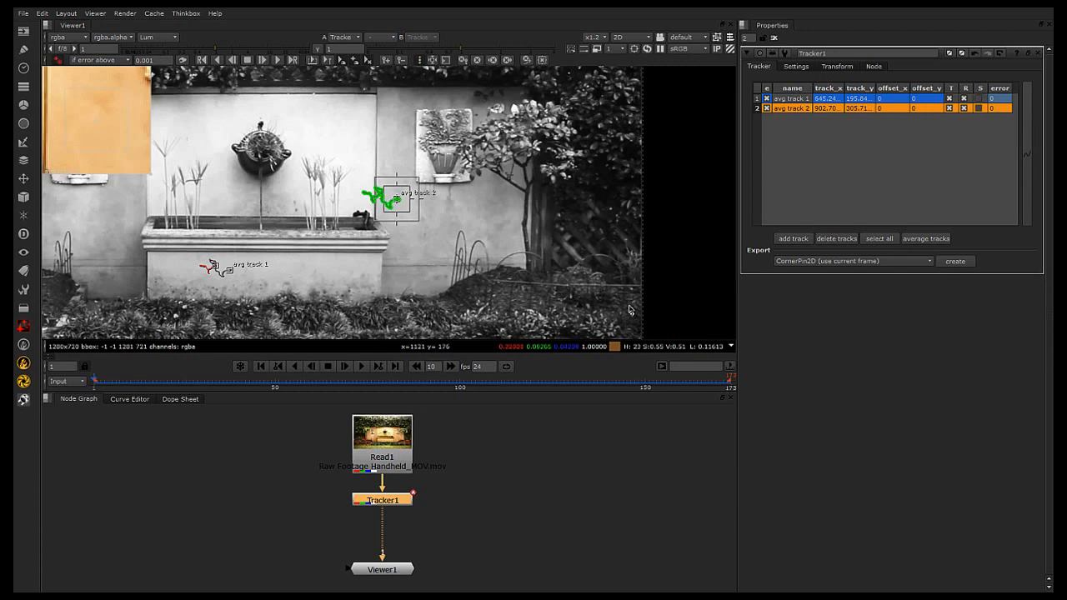
Add a Read node that loads logo_aetuts.png beside the existing nodes
scroll(504, 457, "up", 2)
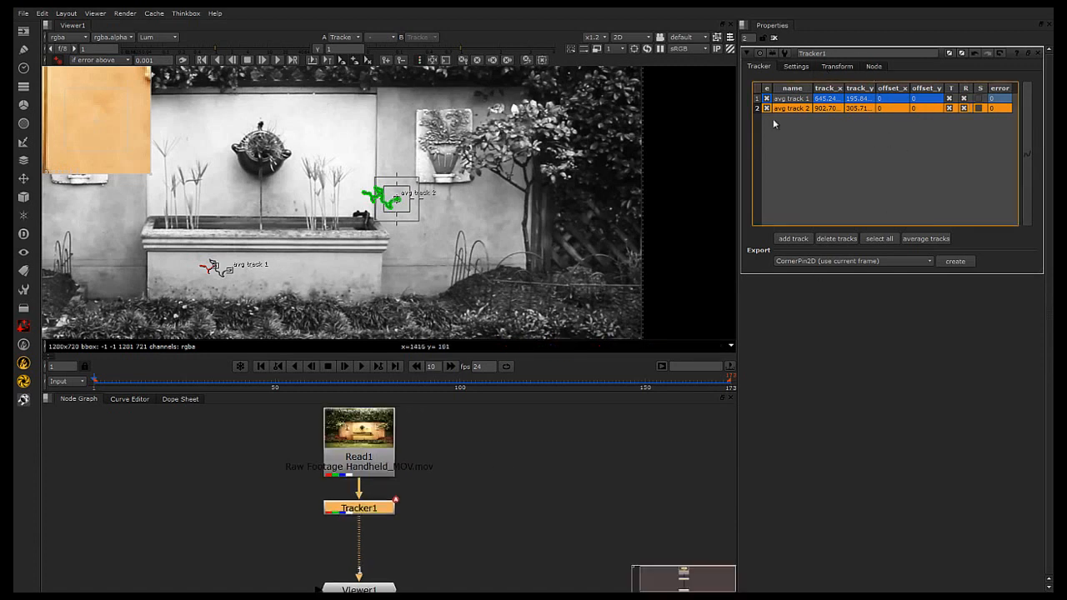
left_click(548, 449)
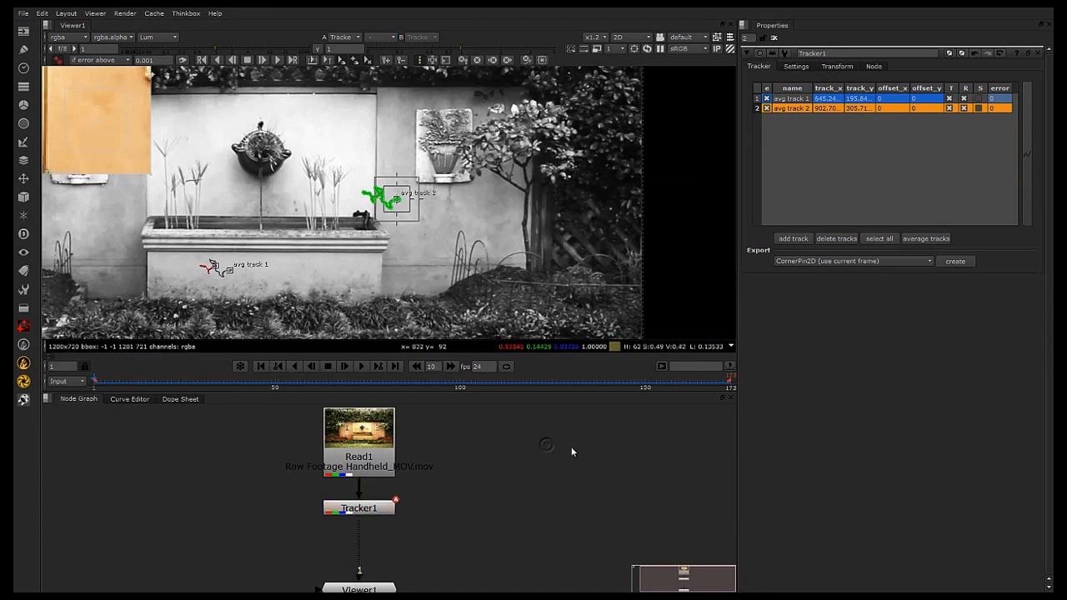
key("r")
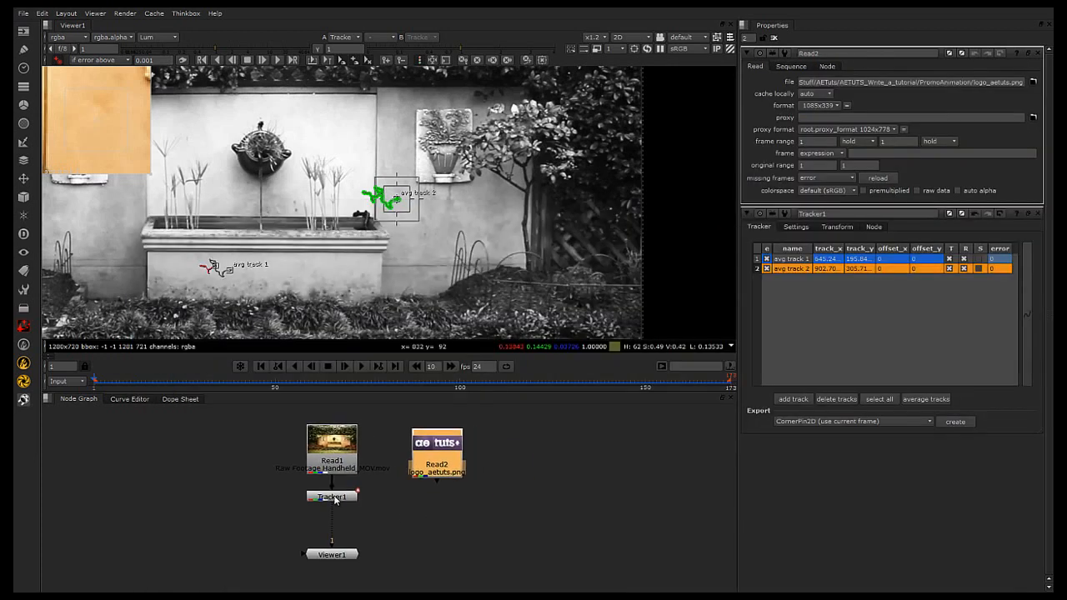
Detach Tracker1 from the node stream and spread out Read1, Tracker1 and Viewer1 in the node graph
left_click_drag(334, 500, 368, 513)
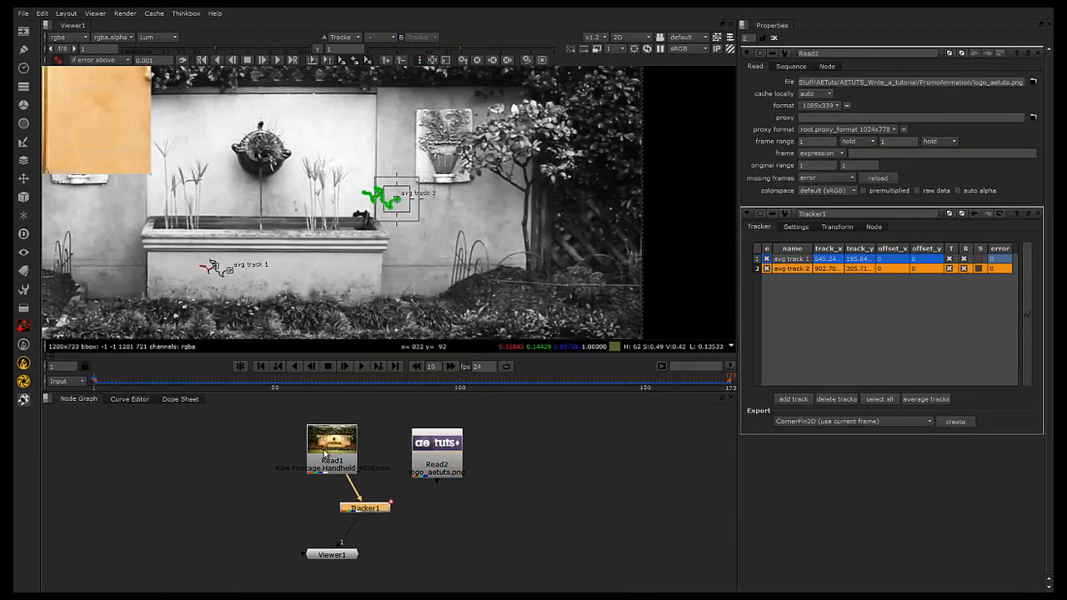
left_click_drag(333, 454, 274, 454)
left_click_drag(354, 506, 279, 455)
left_click_drag(331, 555, 314, 587)
Merge the logo over the garden footage above Viewer1 and display the viewer in RGB
left_click(274, 446)
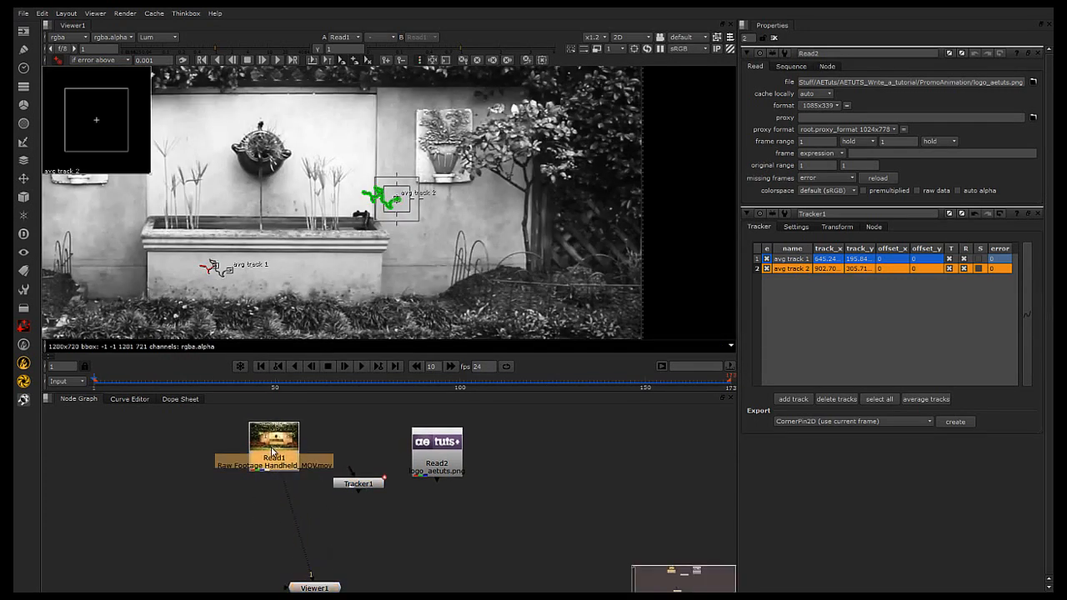
left_click(444, 464)
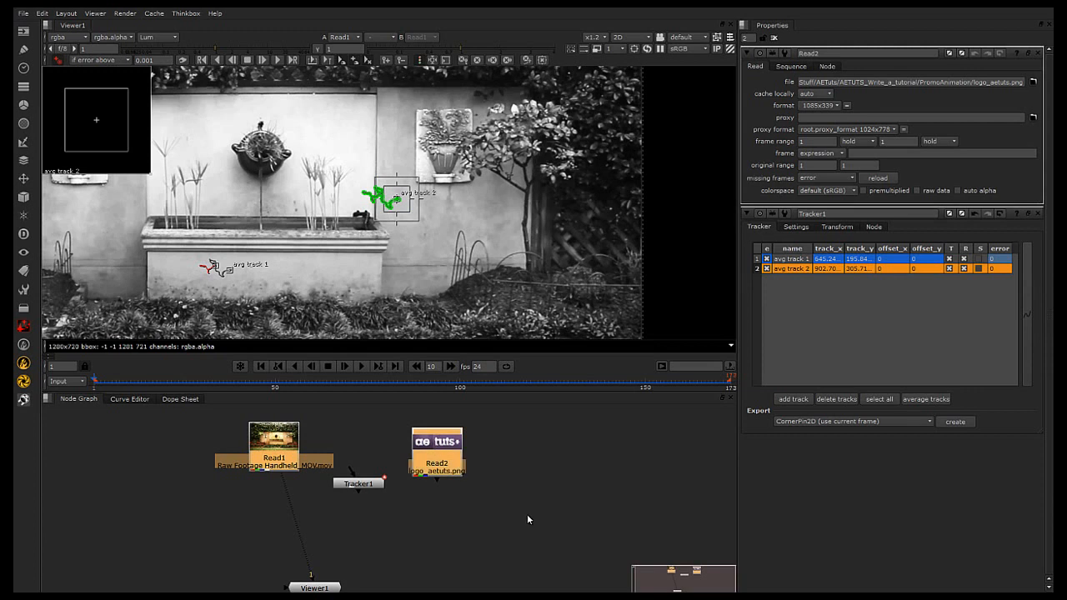
key("m")
left_click_drag(408, 491, 323, 547)
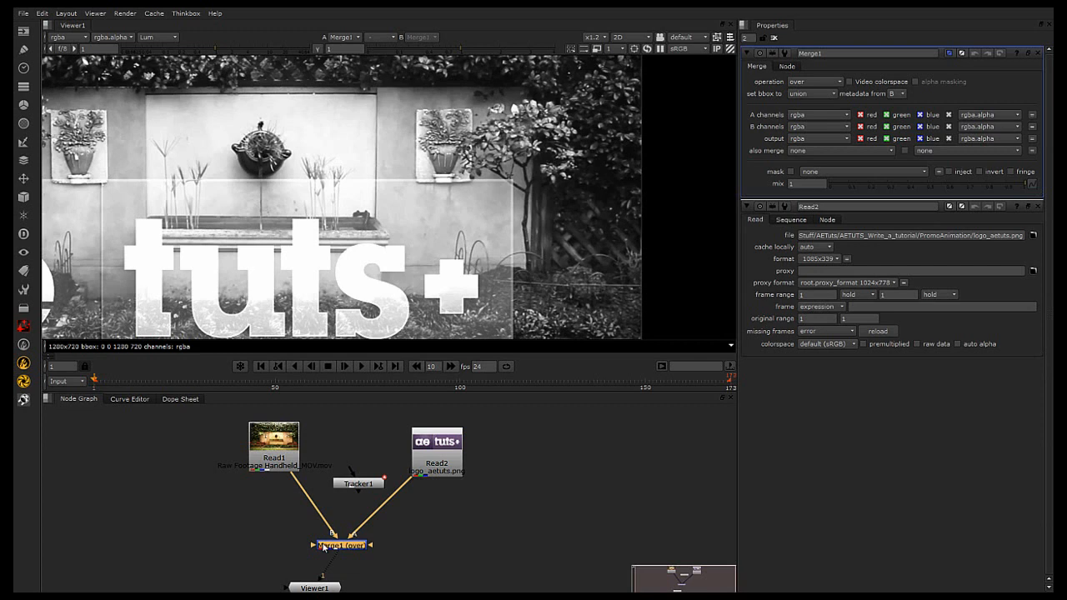
scroll(599, 235, "down", 3)
left_click(172, 38)
left_click(162, 68)
scroll(442, 466, "up", 2)
Set Merge1's operation to overlay and enable alpha masking
left_click(430, 454)
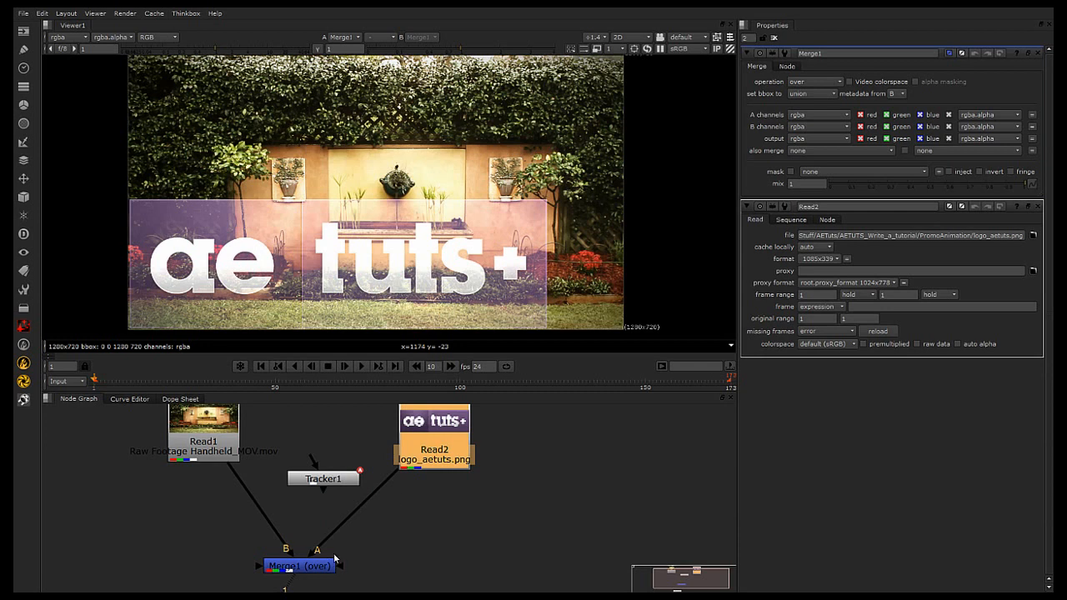
left_click(317, 566)
left_click(817, 81)
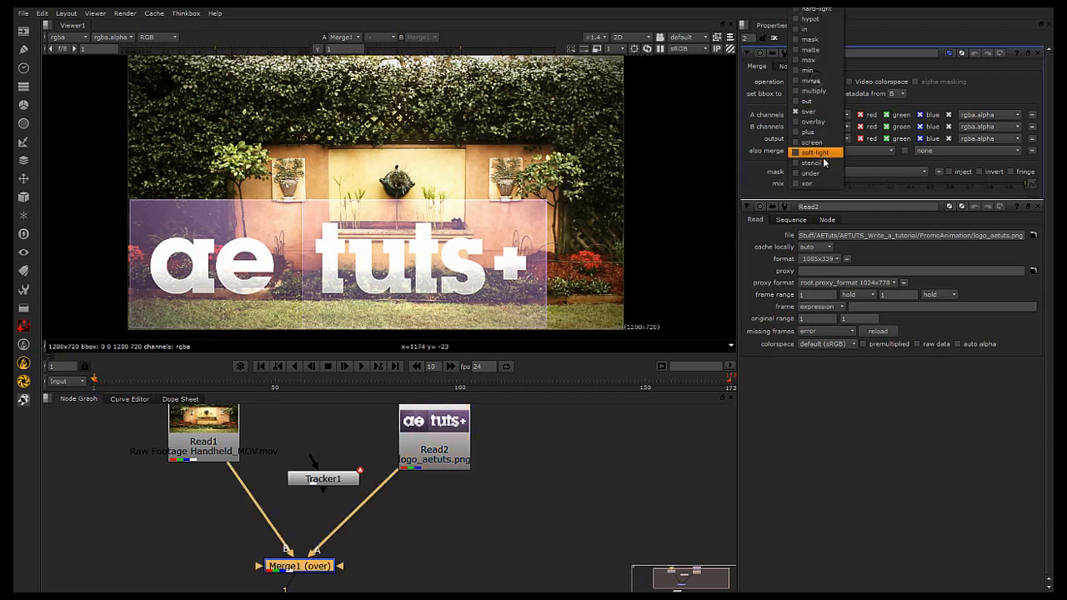
left_click(817, 122)
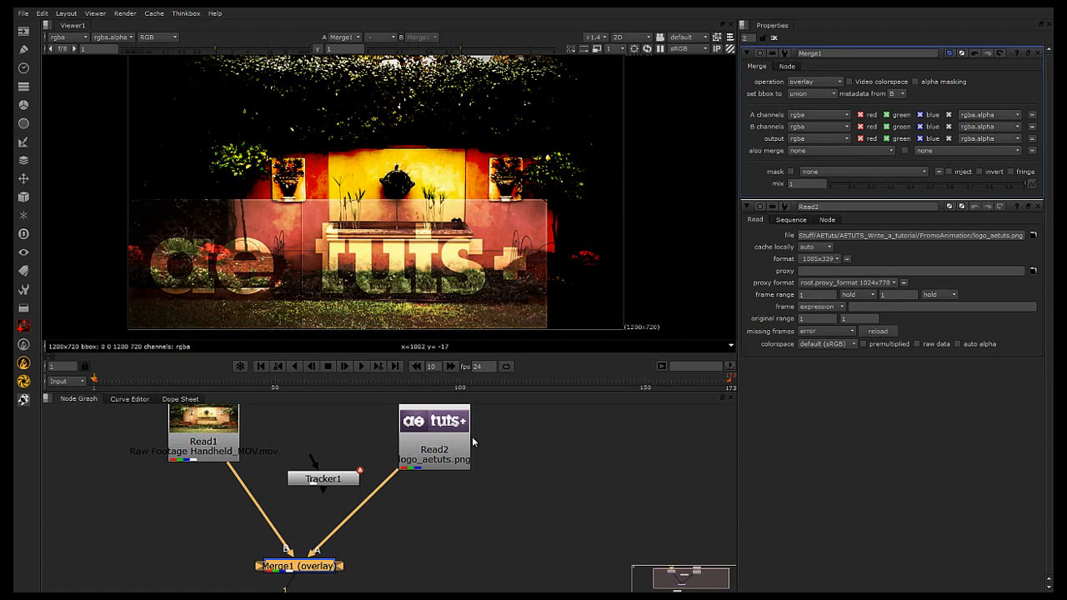
left_click(916, 81)
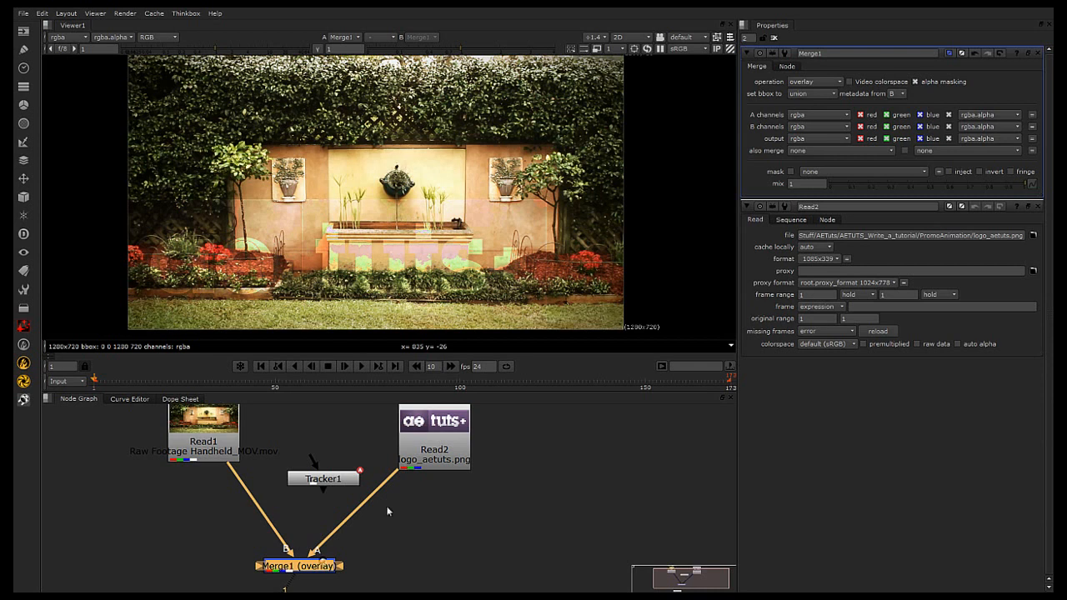
Move Tracker1 aside and add a Transform node between the logo's Read node and the merge
left_click(433, 435)
left_click_drag(333, 481, 306, 432)
left_click(425, 431)
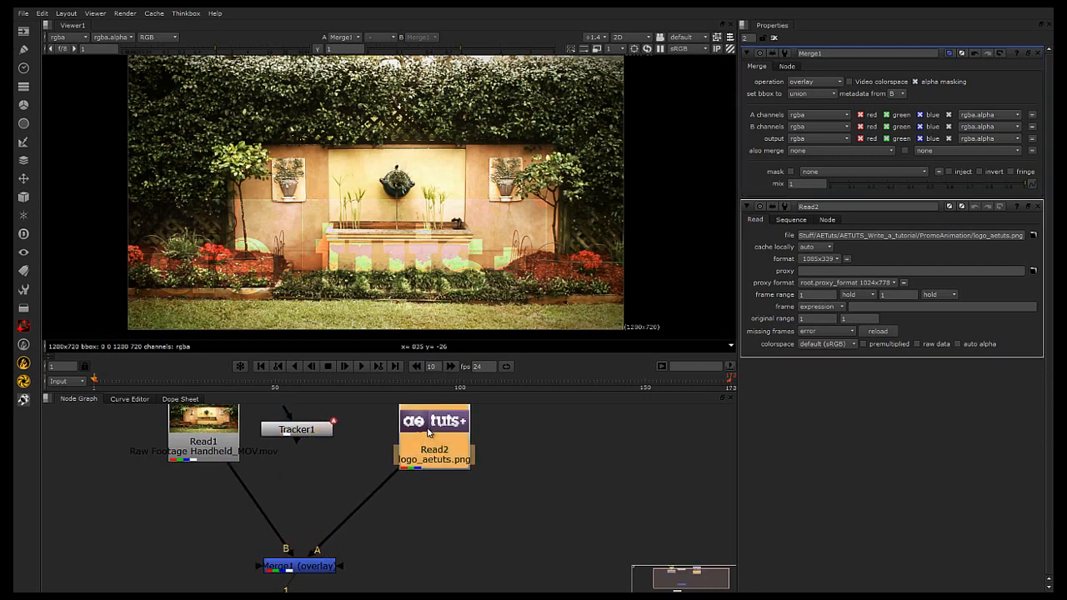
key("Tab")
type("tr")
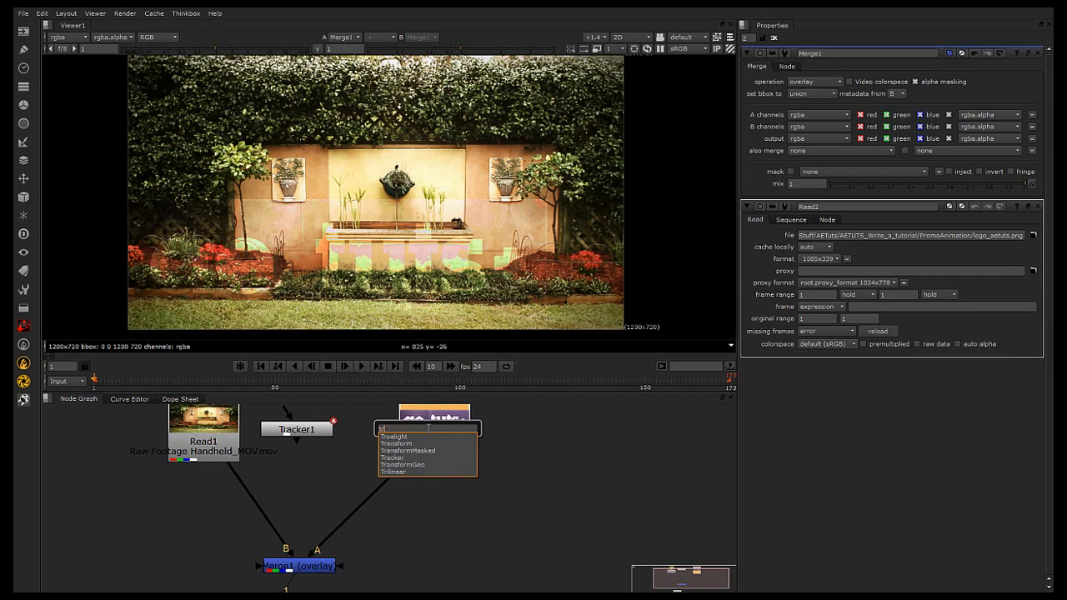
left_click(406, 444)
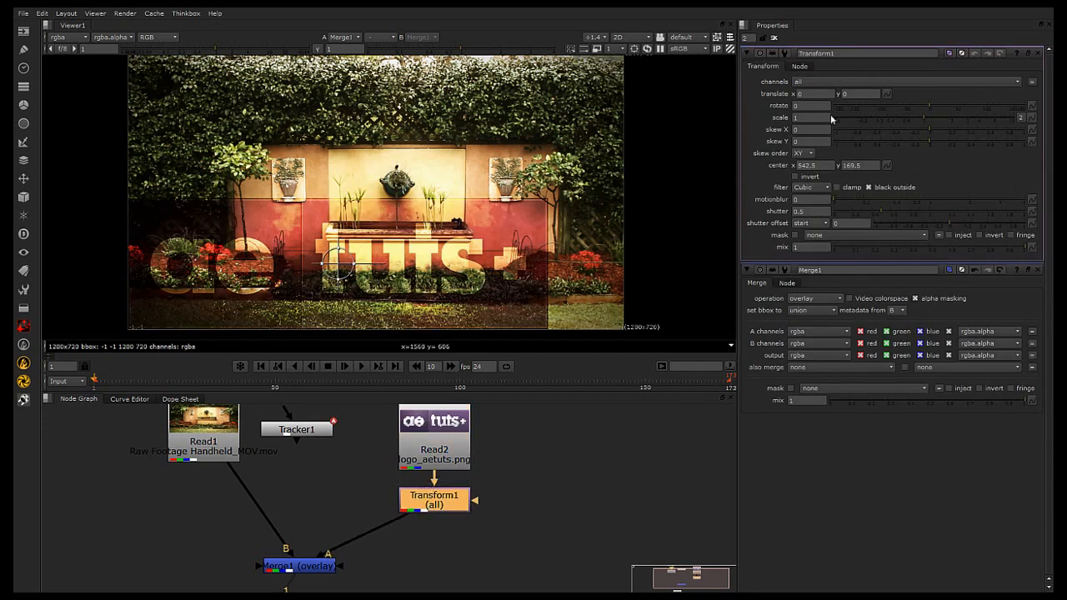
Scale the logo to 0.122 and position it on the trough's front face at translate x 145, y 23.5
left_click_drag(923, 124, 859, 123)
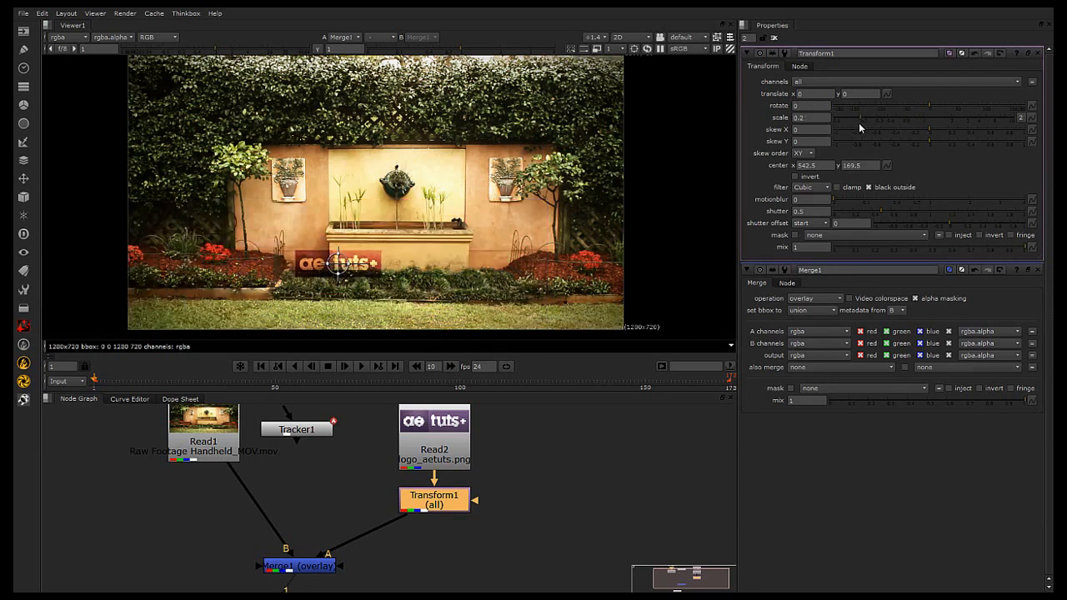
scroll(359, 264, "up", 2)
left_click_drag(328, 263, 411, 254)
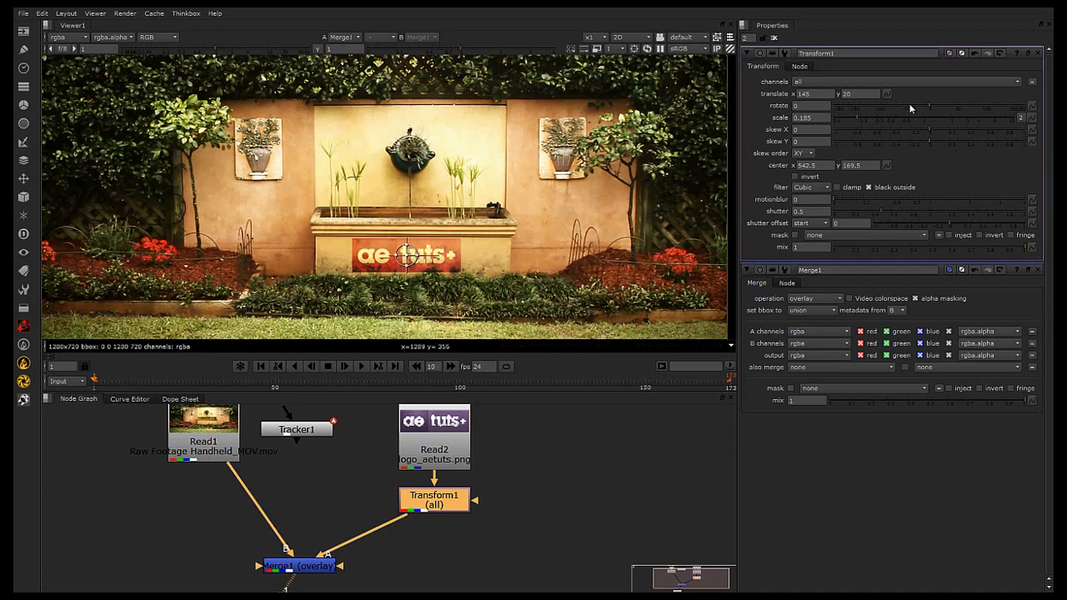
left_click_drag(860, 119, 842, 122)
scroll(391, 314, "up", 2)
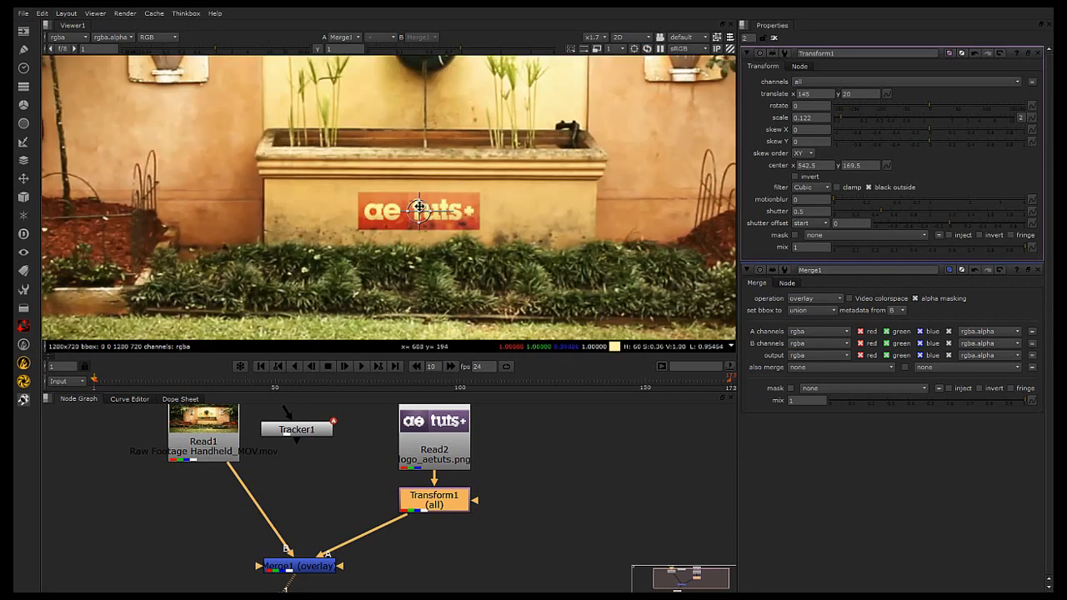
left_click_drag(424, 206, 424, 202)
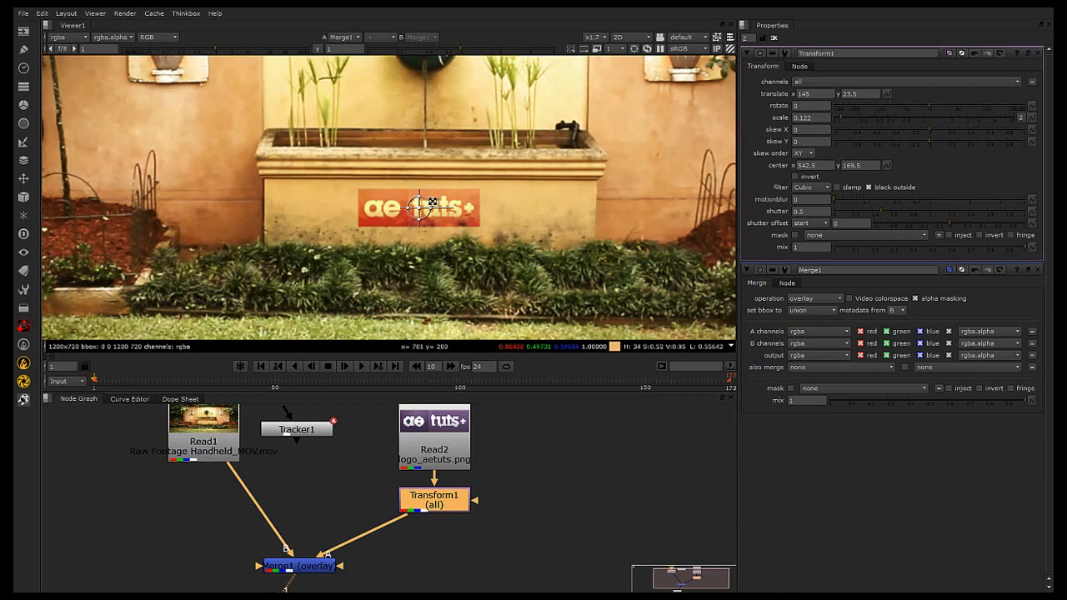
Rotate the logo to -0.6 and reduce its scale to 0.1 to fit the trough's front
scroll(434, 202, "up", 1)
left_click(808, 106)
key("Down")
key("Down")
key("Down")
key("Down")
key("Down")
key("Down")
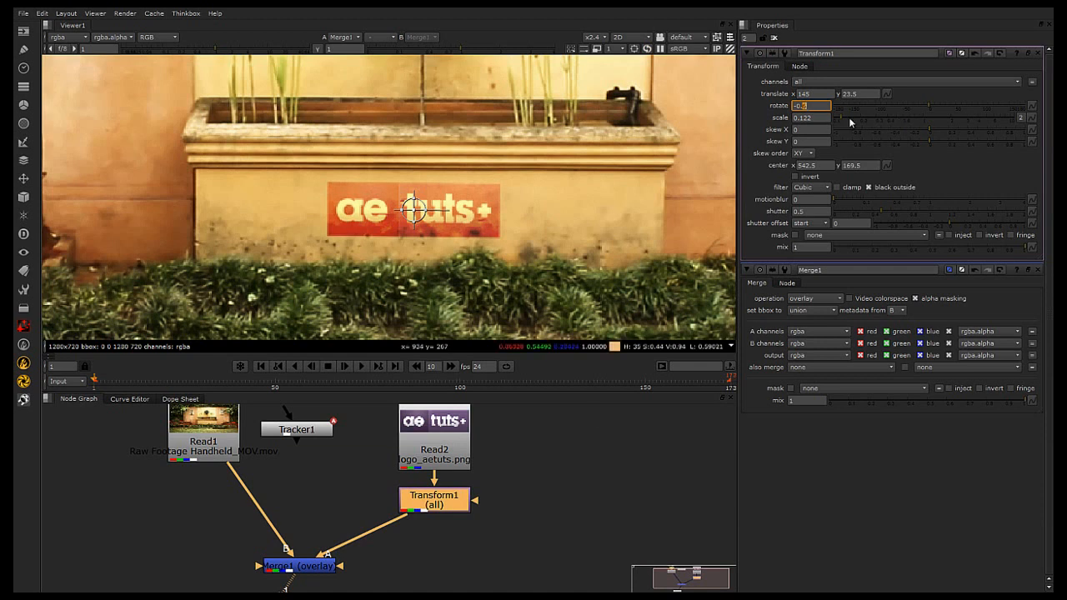
left_click_drag(838, 117, 833, 117)
Reopen Tracker1's properties and export its averaged tracks as a Transform (match-move) node
left_click(585, 431)
scroll(529, 471, "down", 2)
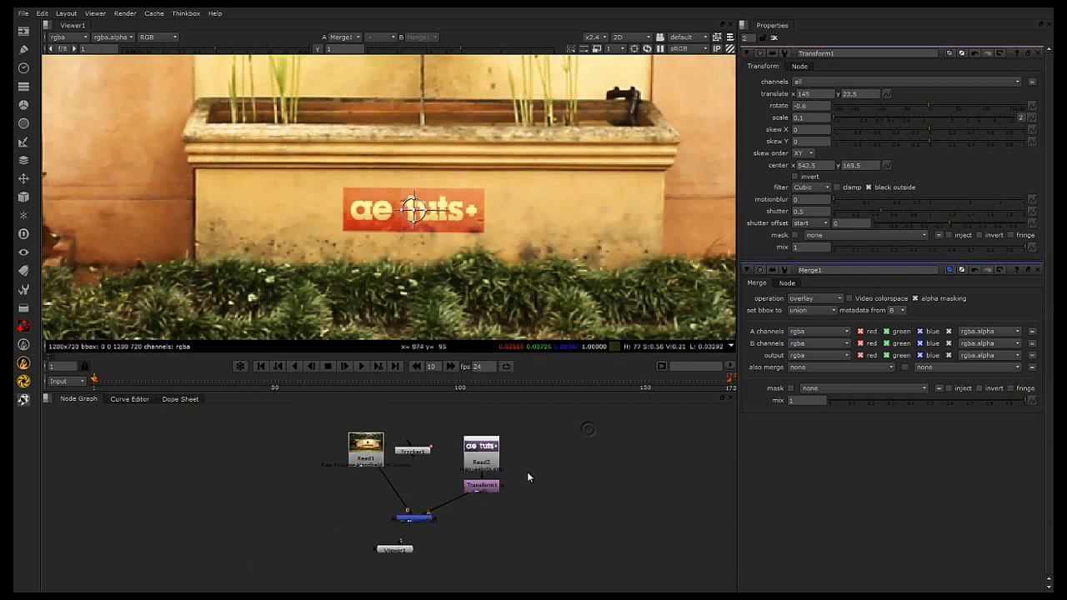
left_click(463, 489)
left_click_drag(364, 435, 361, 428)
double_click(361, 428)
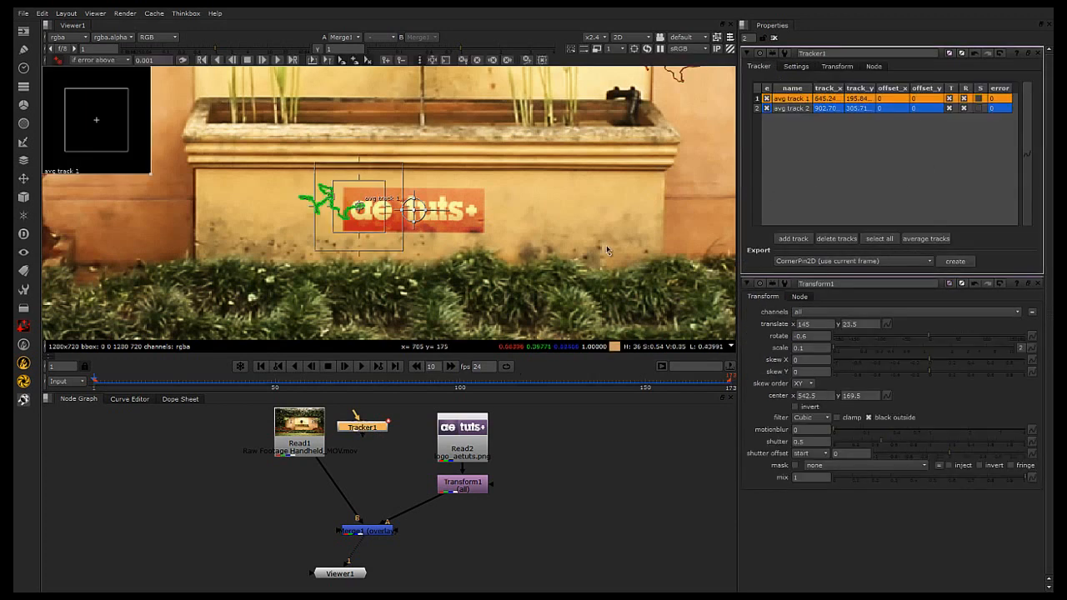
left_click(916, 260)
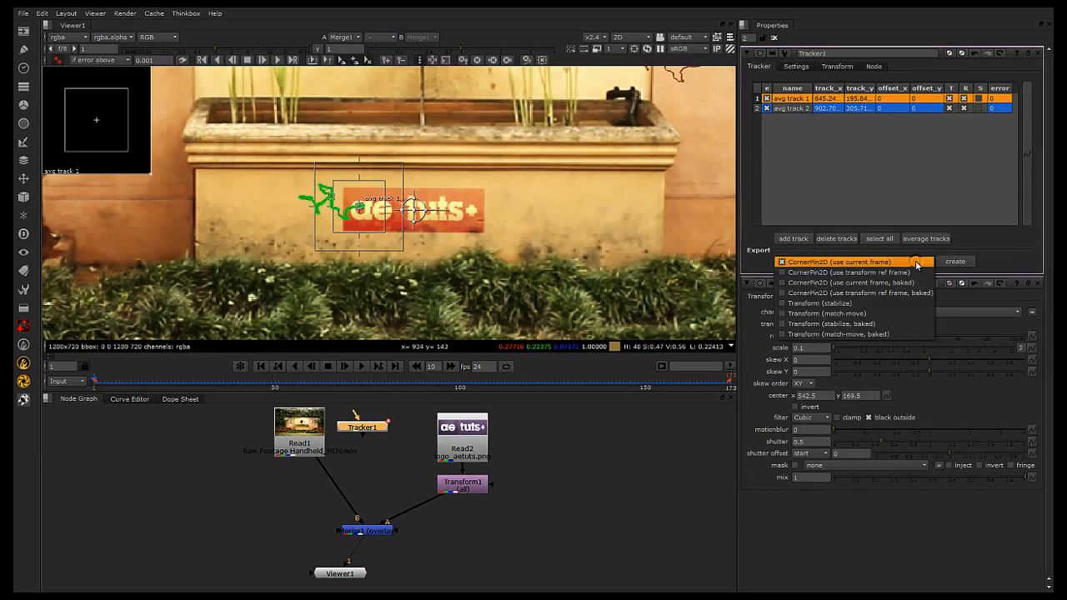
left_click(852, 311)
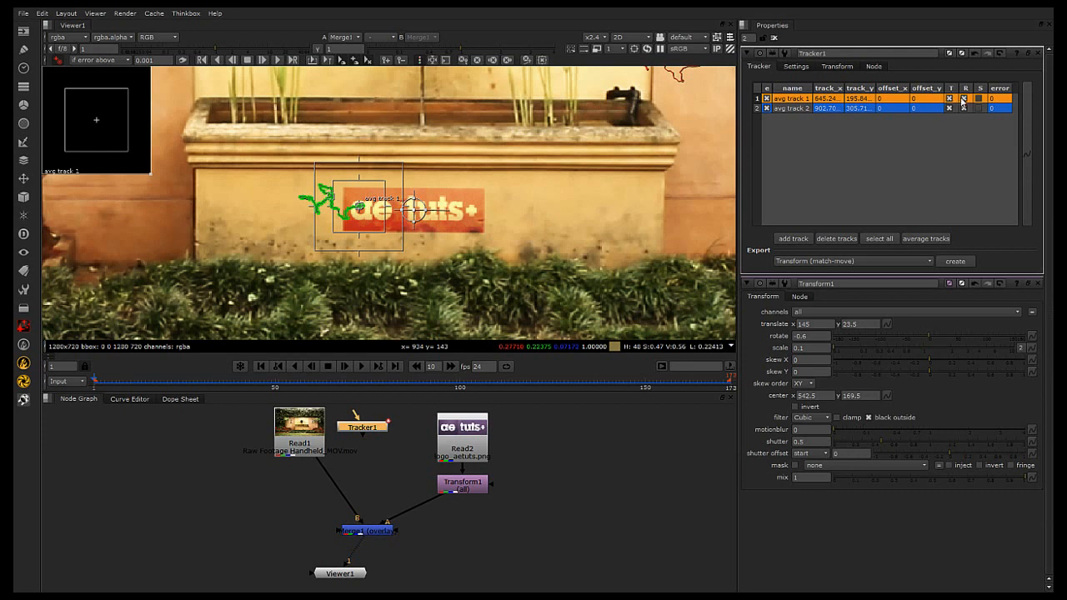
left_click(955, 262)
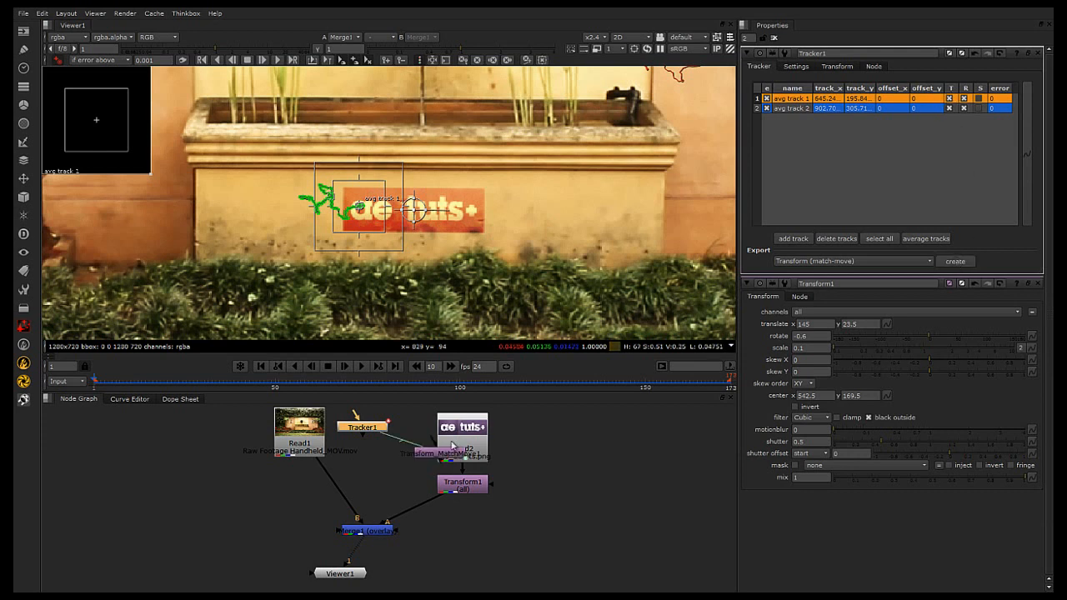
Insert the match-move node between Transform1 and Merge1, and tidy the layout of Read1, Tracker1 and Merge1 around it
left_click(420, 510)
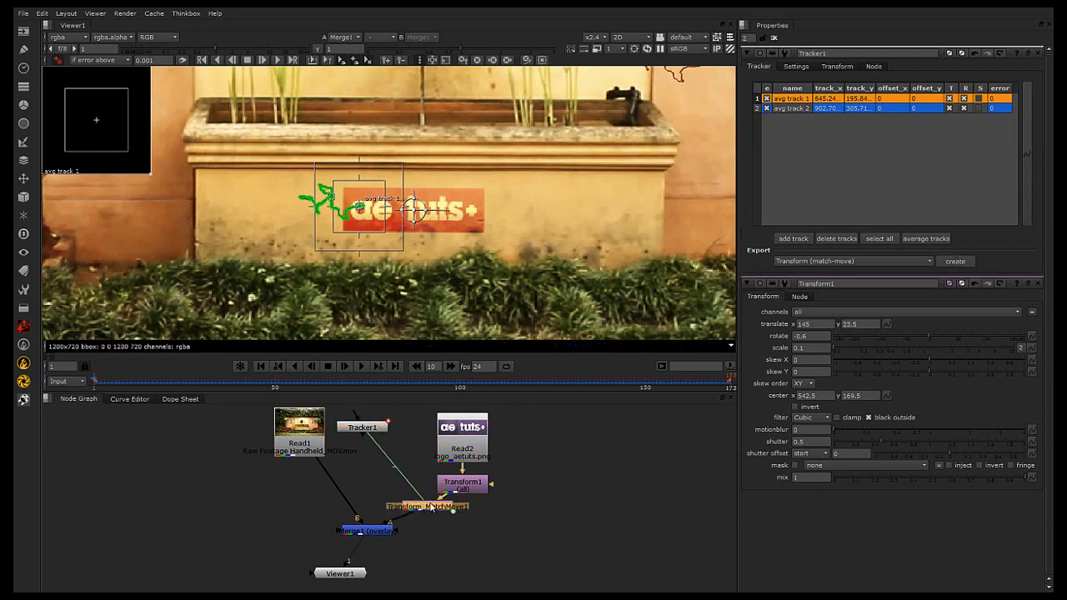
left_click_drag(447, 507, 446, 522)
left_click_drag(367, 530, 349, 596)
left_click_drag(375, 550, 374, 566)
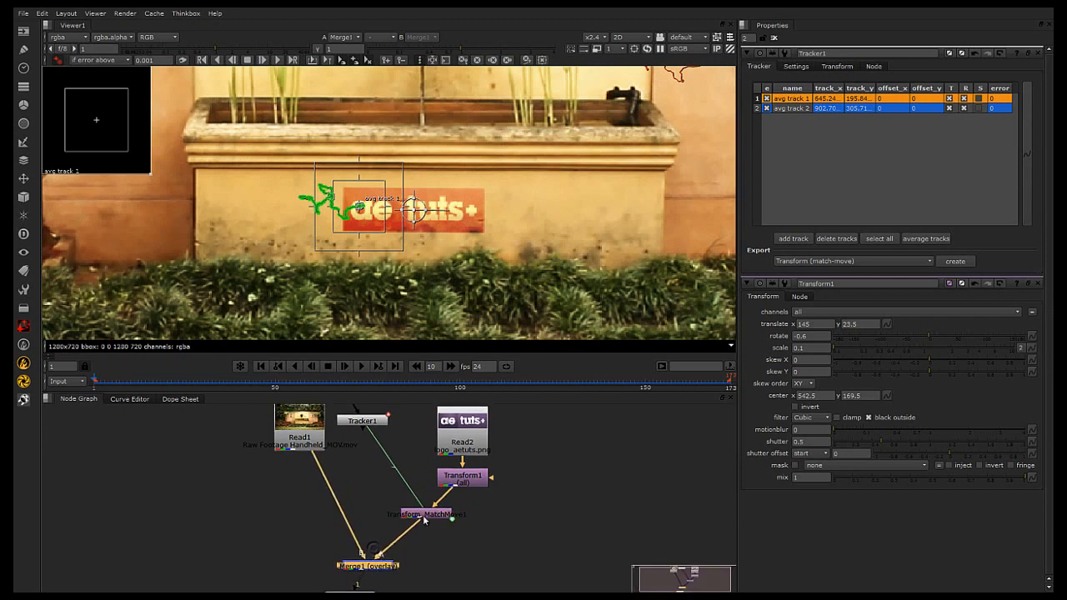
left_click_drag(426, 518, 461, 519)
left_click_drag(366, 420, 376, 460)
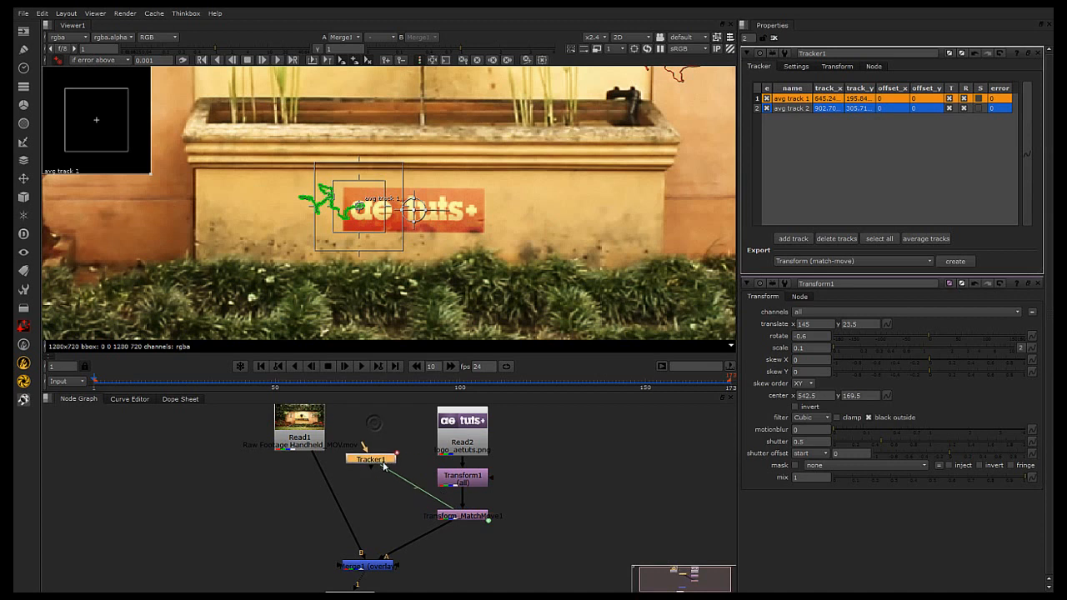
left_click_drag(305, 433, 265, 448)
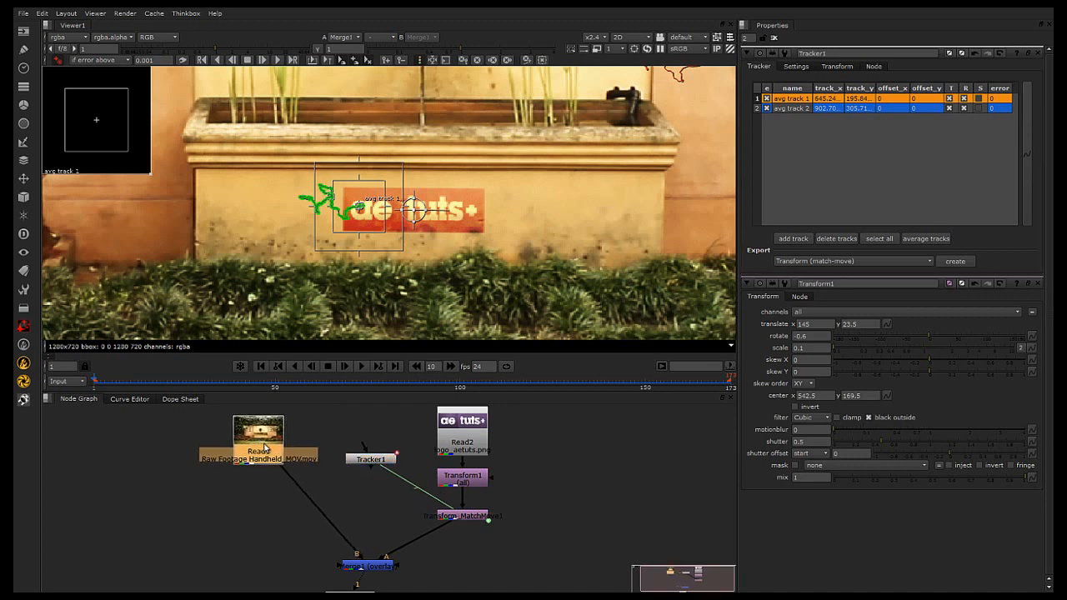
Open the match-move node's properties and set its motion blur to 1.28
left_click(467, 523)
scroll(517, 458, "up", 2)
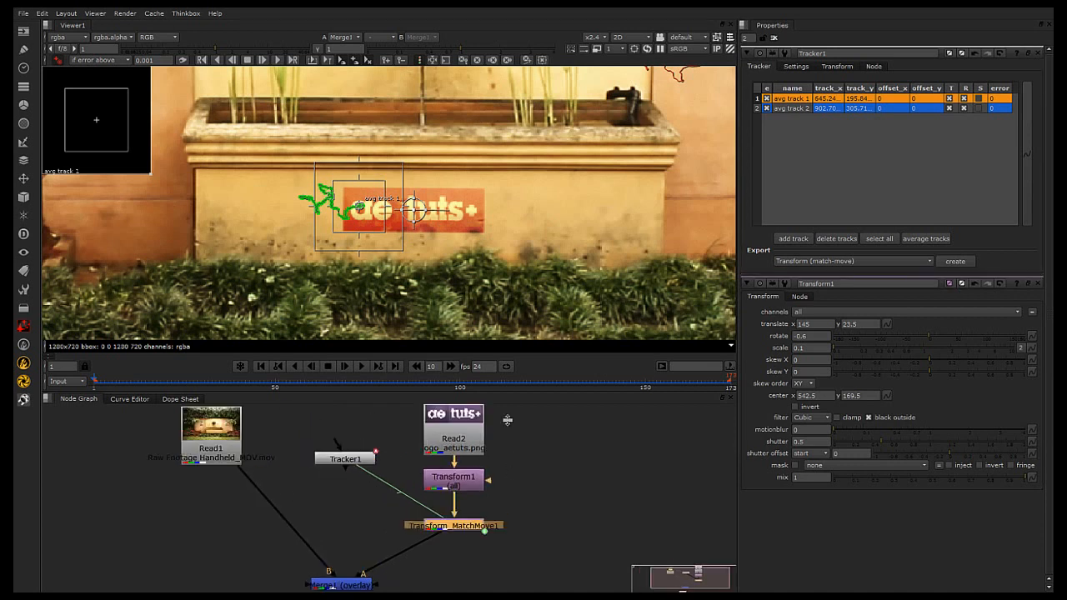
double_click(457, 526)
left_click(847, 189)
left_click_drag(928, 188, 941, 191)
left_click(533, 425)
scroll(535, 422, "down", 2)
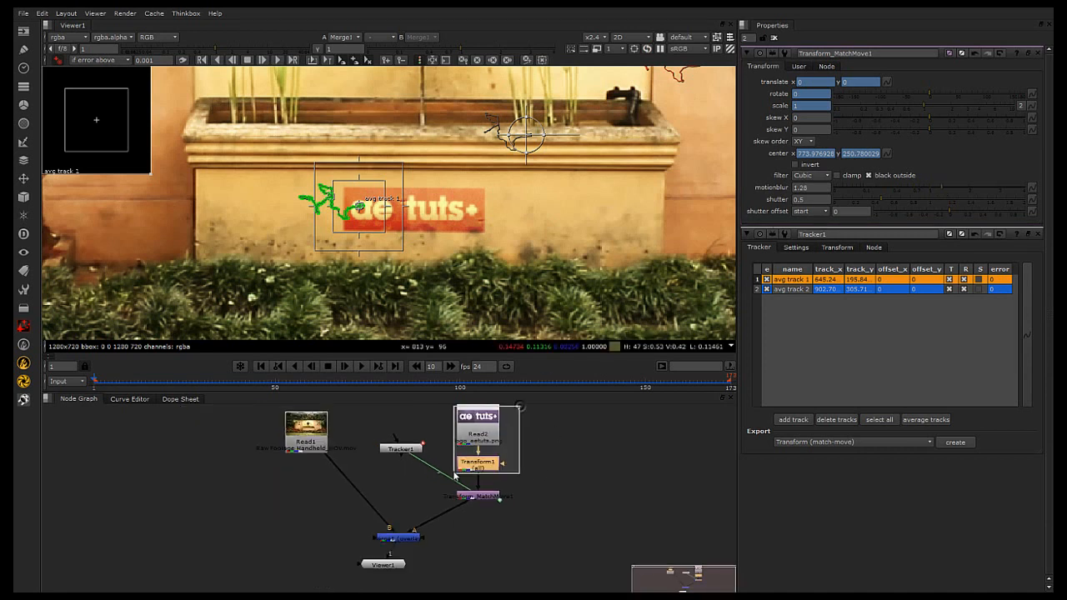
Move Read2 and Transform1 upward together to make room above the match-move node
scroll(534, 450, "down", 1)
scroll(487, 479, "up", 2)
left_click_drag(514, 434, 405, 560)
left_click_drag(444, 524, 440, 493)
left_click(498, 451)
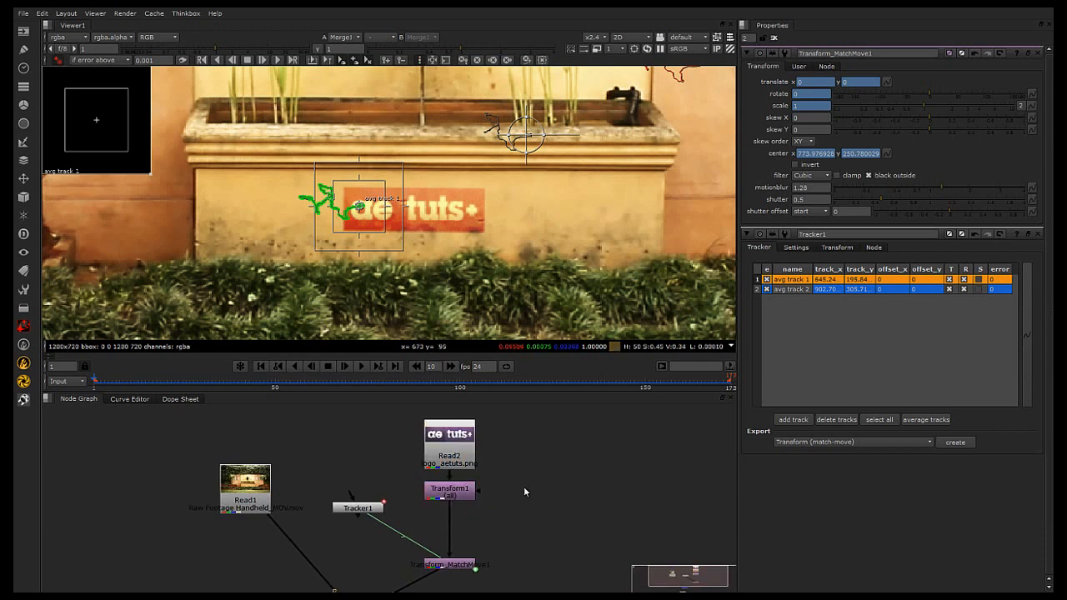
Insert a Blur node between Transform1 and the match-move node and set its size to 1.1
left_click(450, 488)
key("Tab")
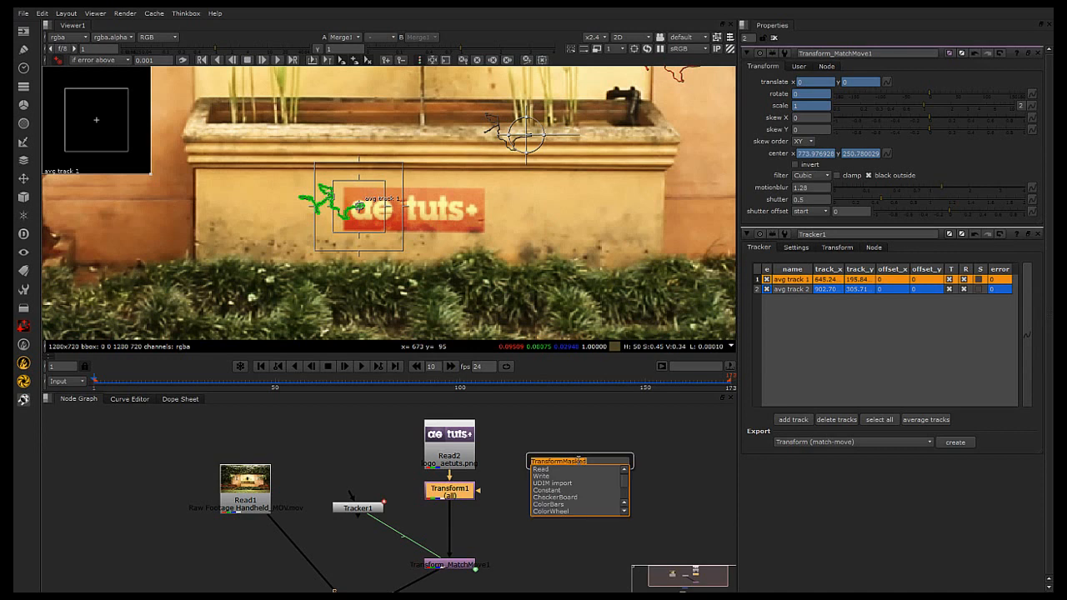
type("Bl")
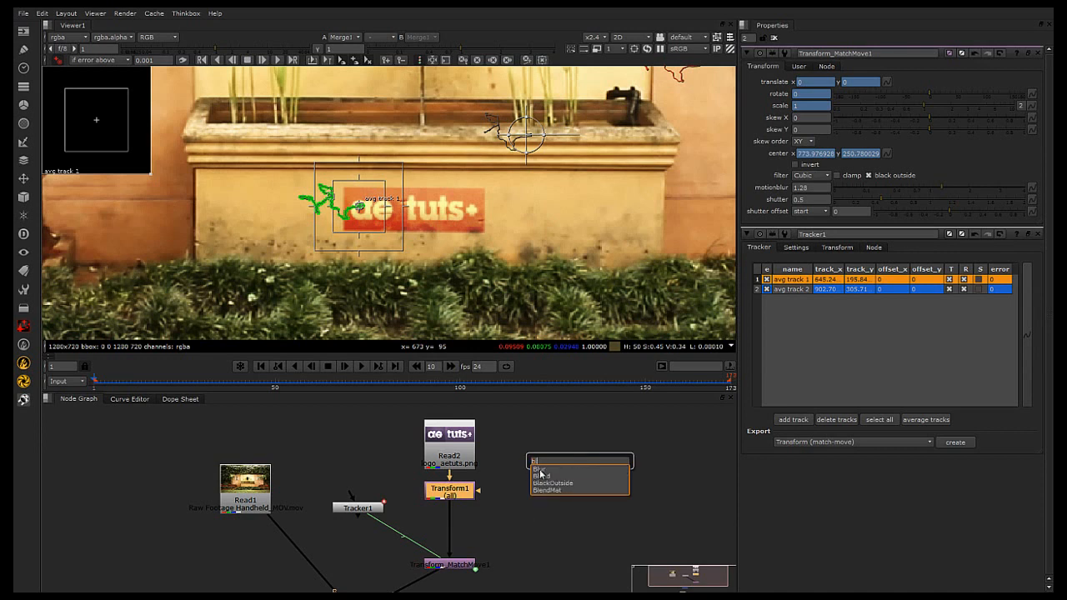
left_click(540, 471)
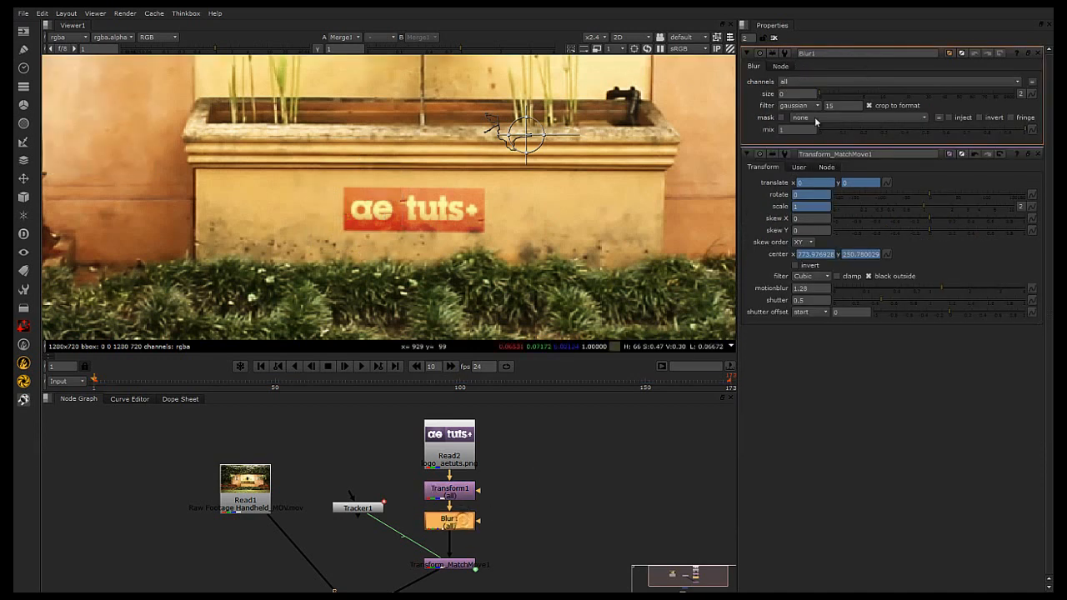
left_click_drag(824, 94, 839, 103)
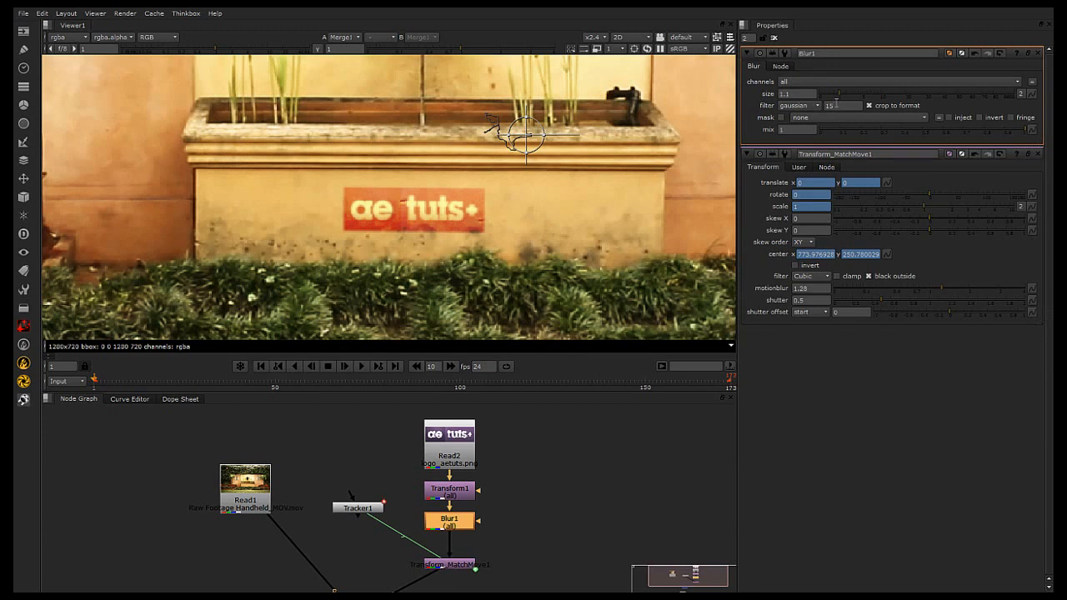
scroll(521, 231, "down", 4)
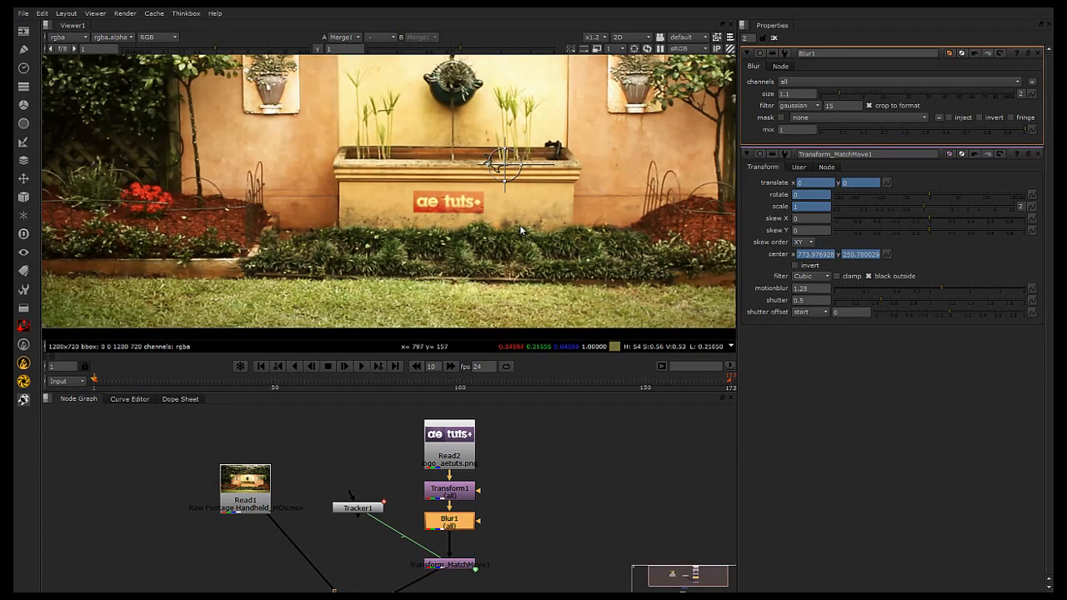
Go to frame 72 and play back the composite to check how the blurred logo follows the trough
left_click(572, 435)
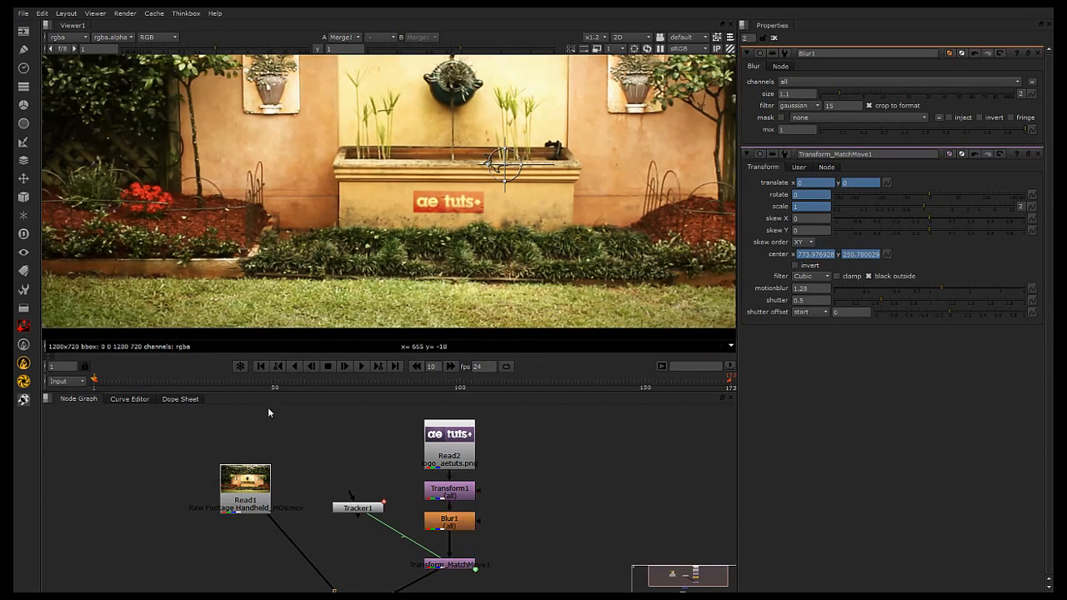
left_click_drag(261, 386, 357, 388)
scroll(396, 274, "down", 2)
middle_click_drag(493, 259, 451, 284)
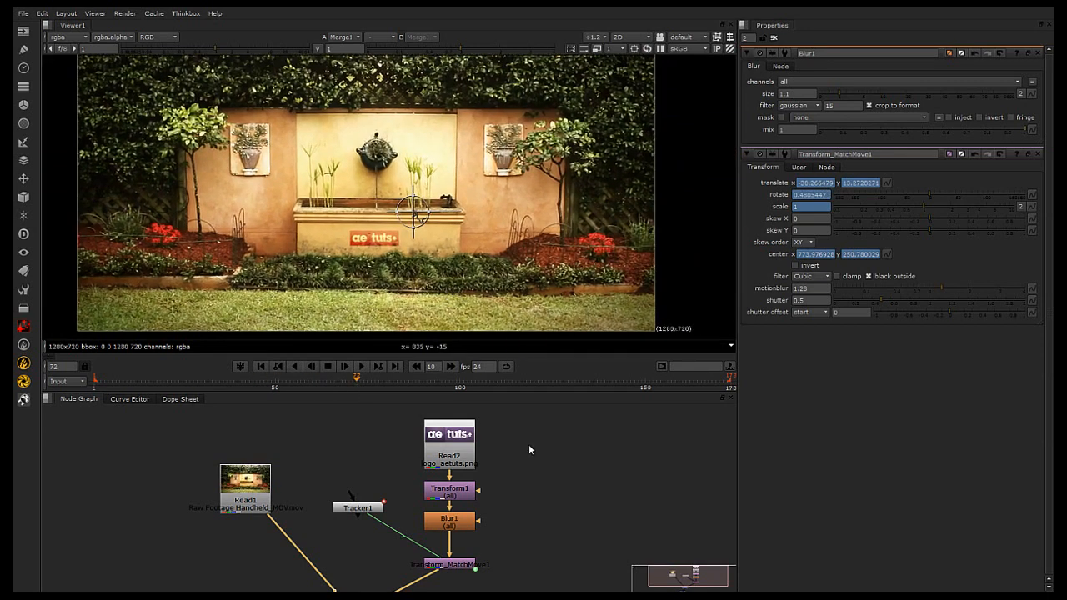
left_click(361, 366)
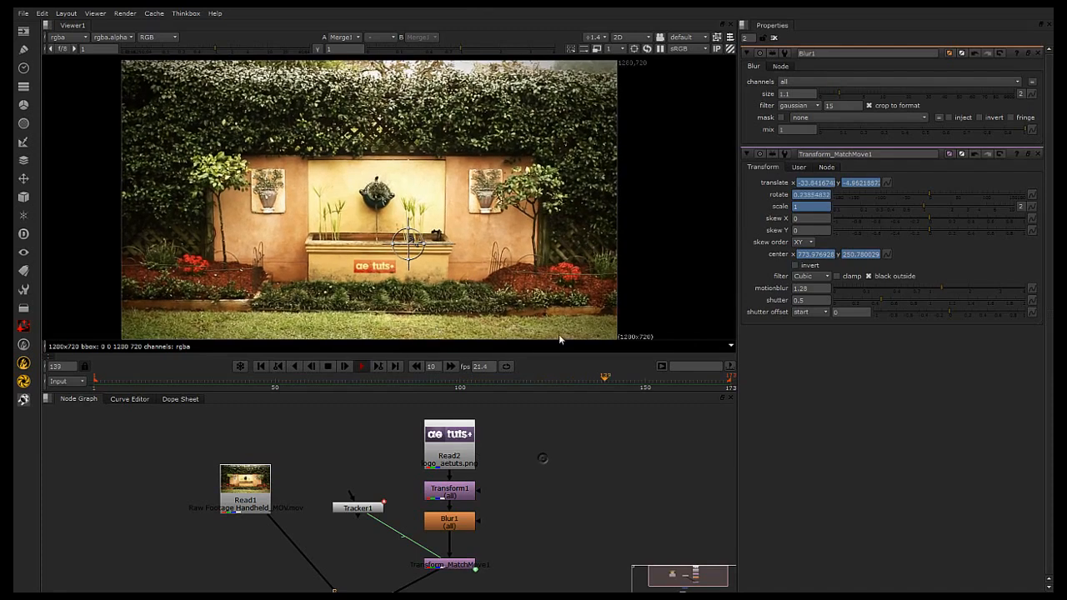
left_click(329, 366)
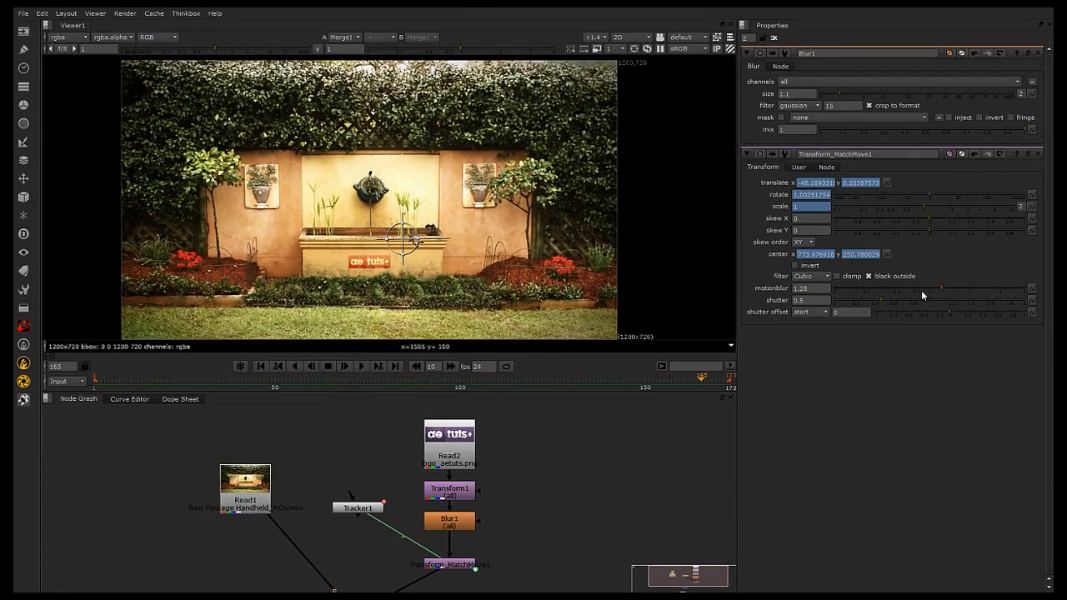
Open Merge1's properties and lower its mix to 0.665 to blend the logo into the trough
middle_click_drag(511, 513, 512, 474)
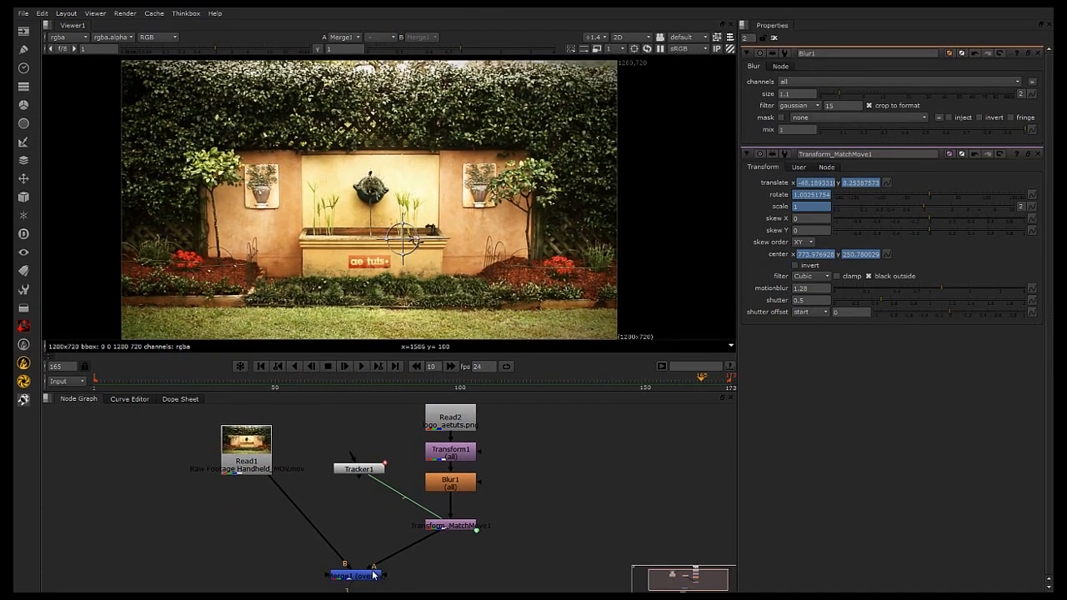
double_click(365, 576)
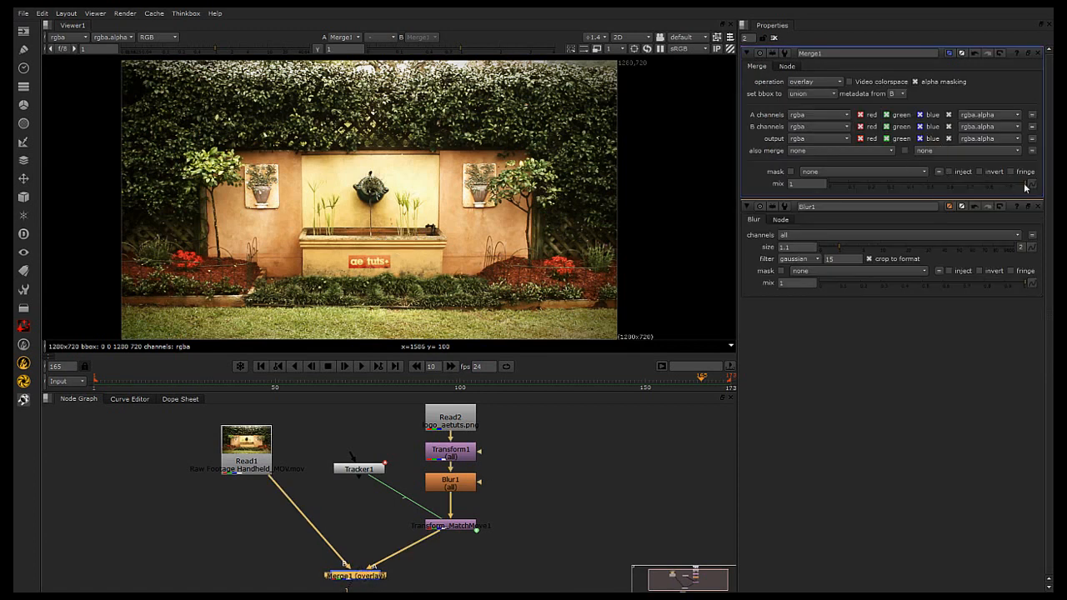
left_click_drag(1003, 188, 966, 188)
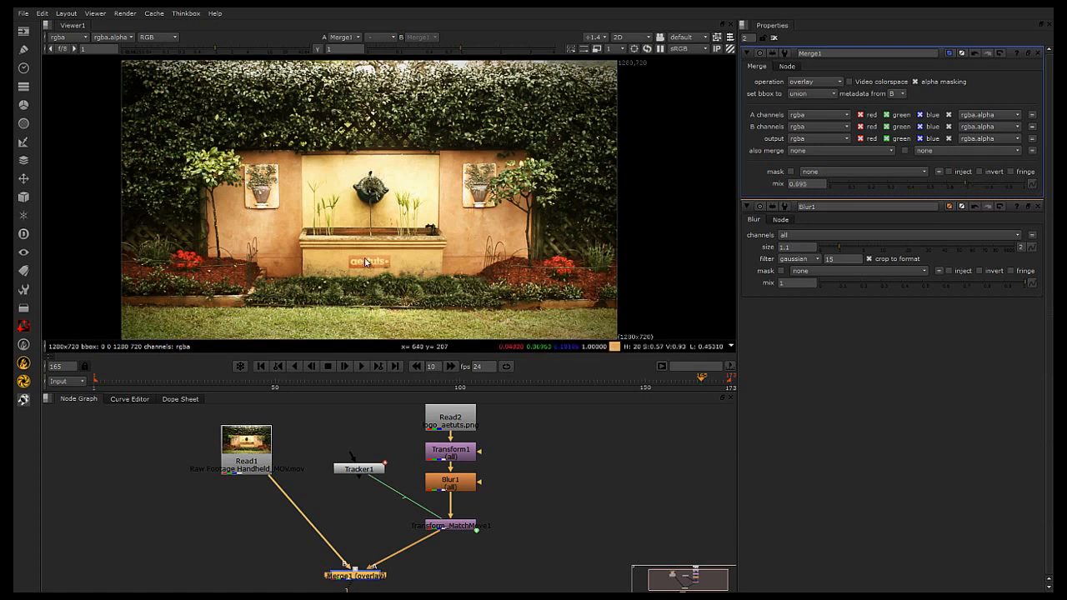
scroll(325, 259, "up", 1)
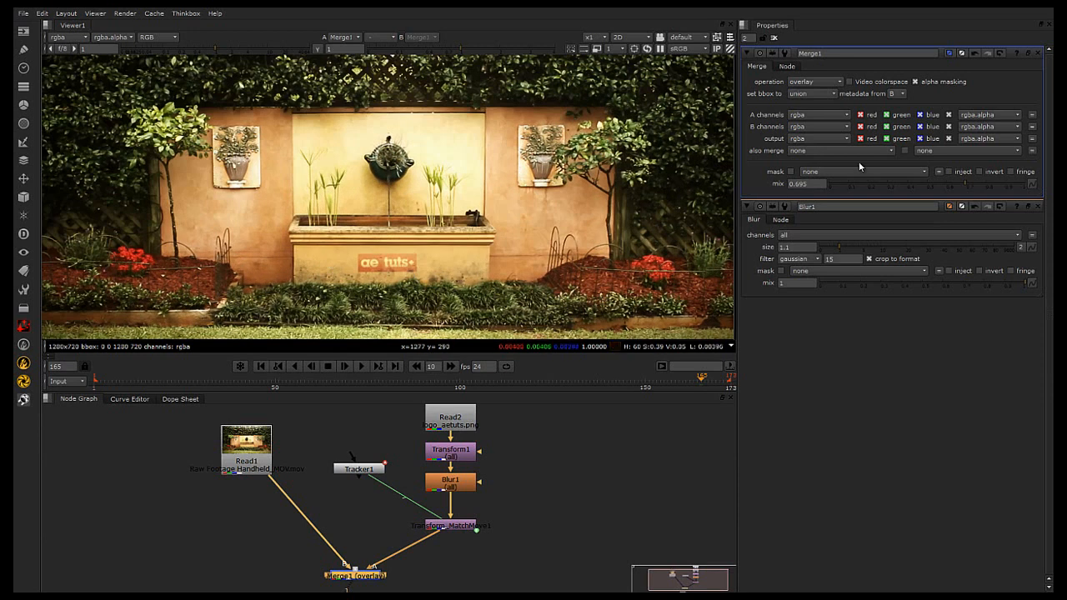
left_click(968, 185)
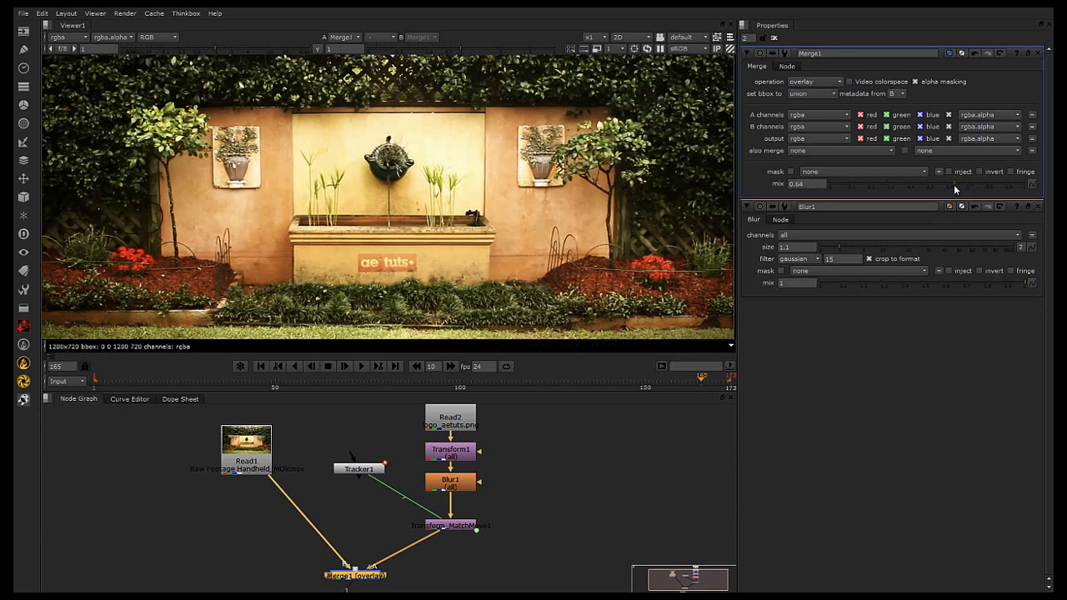
Move Read2 and Transform1 further up and insert a Grade node between Transform1 and Blur1
middle_click_drag(506, 453, 508, 498)
left_click_drag(400, 407, 470, 462)
left_click(469, 464)
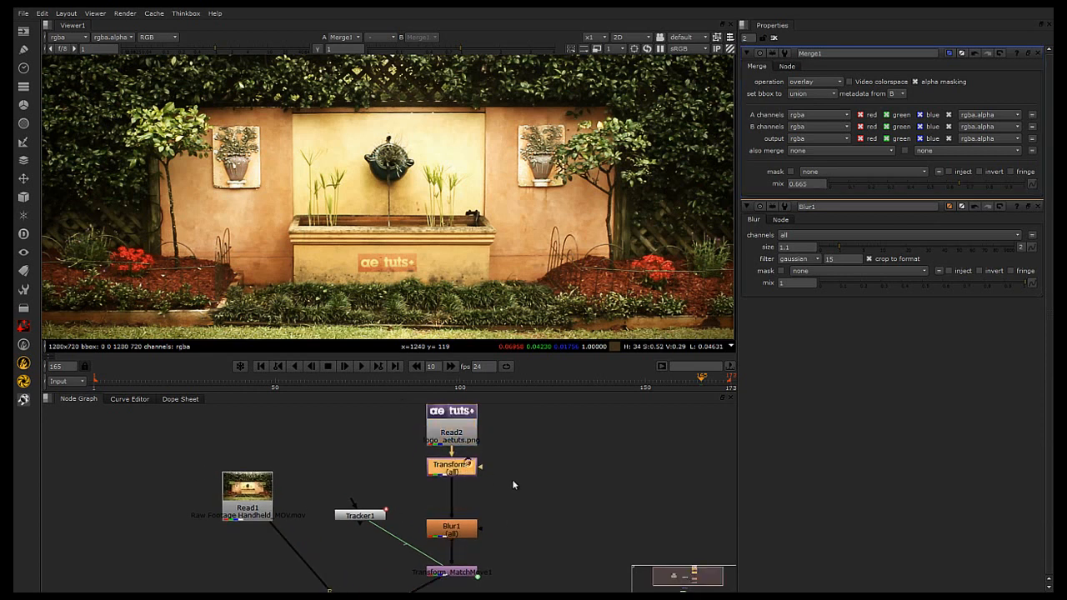
key("g")
left_click_drag(459, 488, 459, 496)
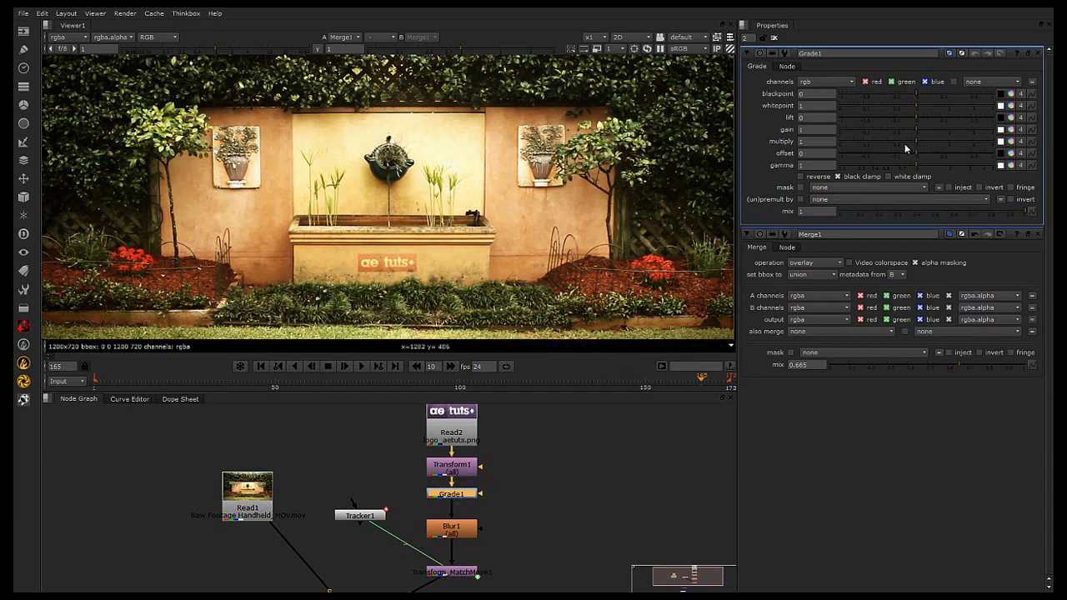
Warm and darken the logo by setting Grade1's gain to red 0.68, green 0.585 and blue 0.49
left_click(1009, 130)
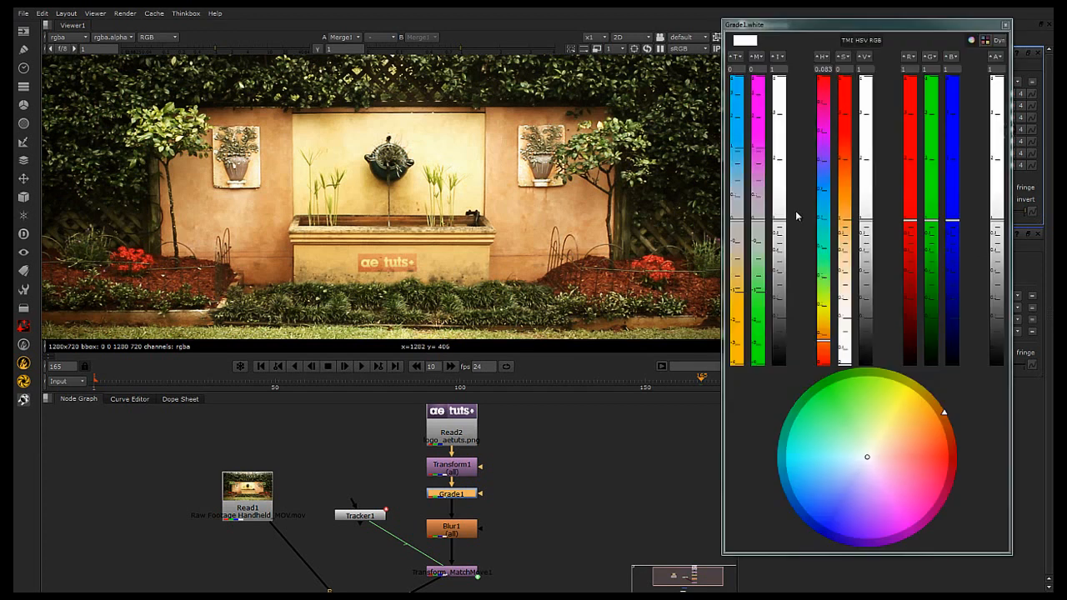
left_click_drag(737, 226, 738, 290)
mouse_move(783, 223)
left_mouse_down()
mouse_move(781, 206)
mouse_move(781, 233)
left_mouse_up()
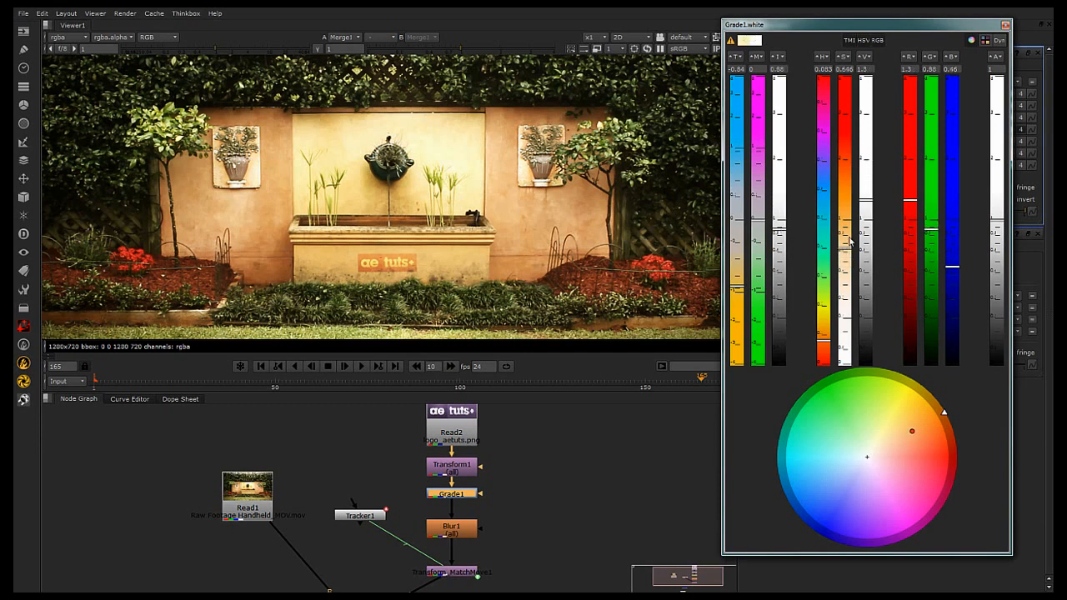
left_click_drag(850, 253, 845, 292)
left_click_drag(868, 206, 868, 249)
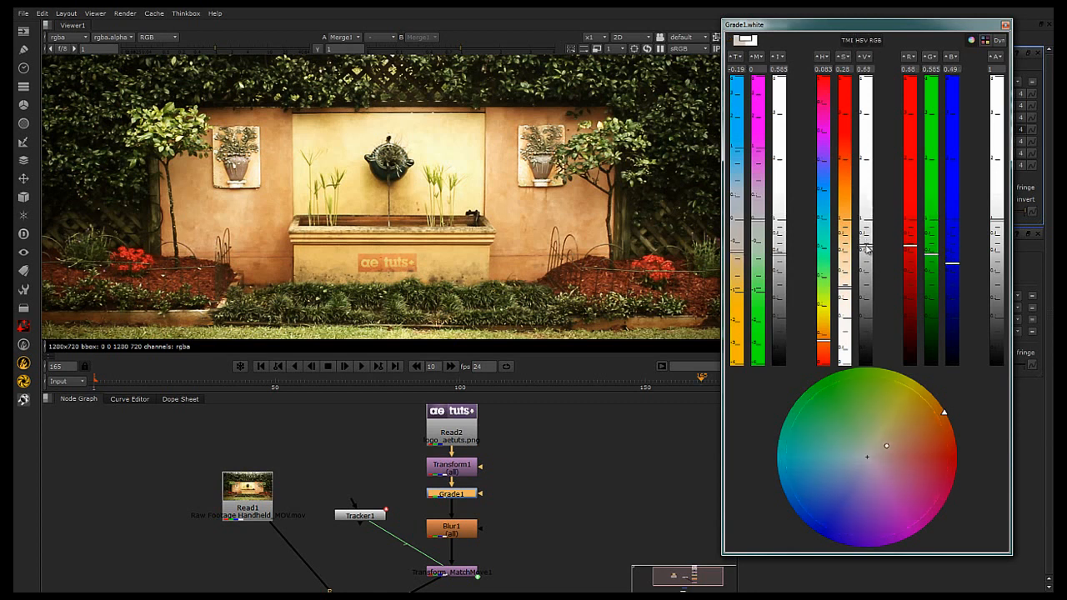
left_click(1005, 26)
Reduce Merge1's mix to 0.54, inspect the logo up close and play back the full composite
mouse_move(949, 367)
left_mouse_down()
mouse_move(926, 368)
mouse_move(936, 369)
left_mouse_up()
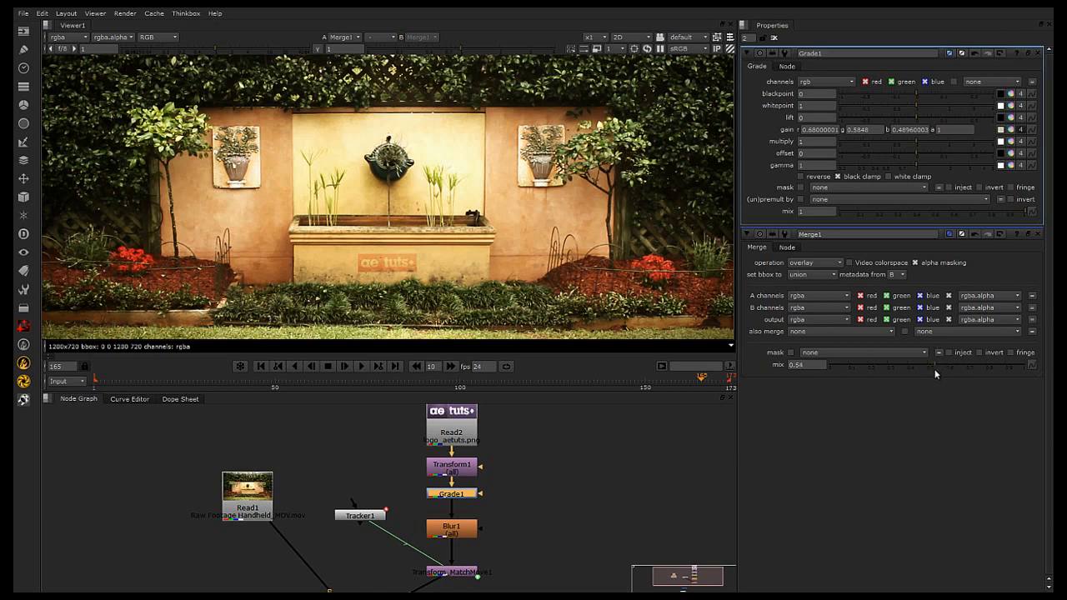
scroll(401, 273, "up", 2)
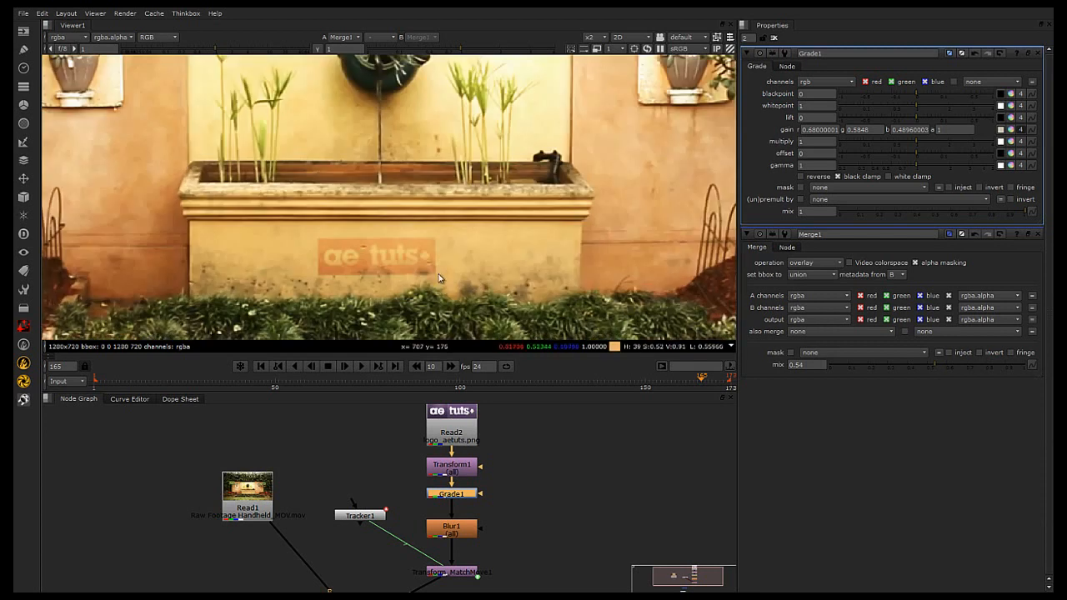
scroll(467, 283, "down", 1)
scroll(458, 263, "down", 2)
middle_click_drag(520, 290, 454, 275)
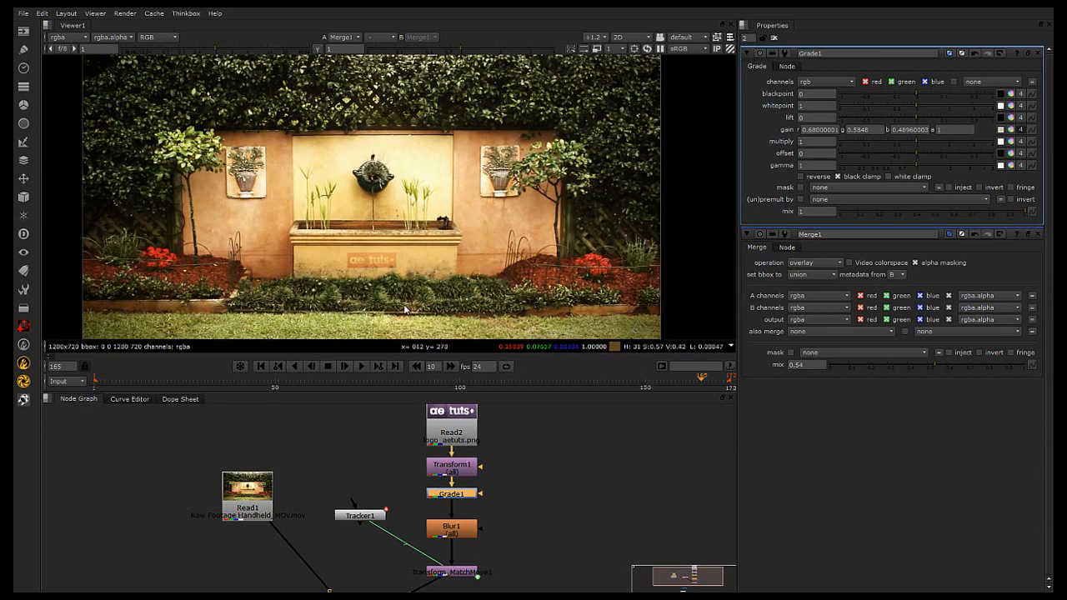
scroll(365, 259, "down", 1)
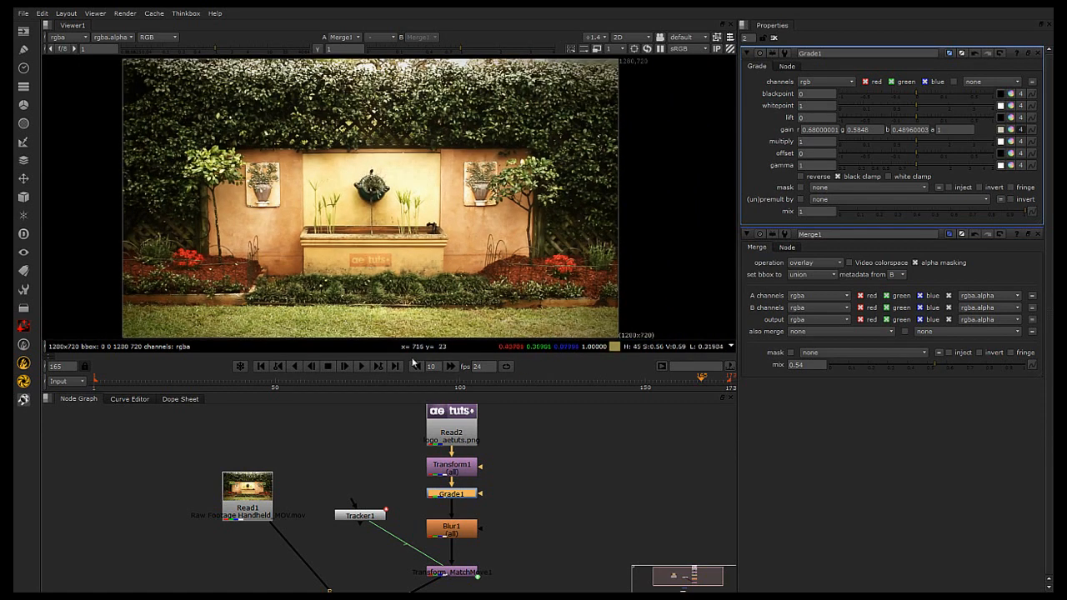
left_click(360, 366)
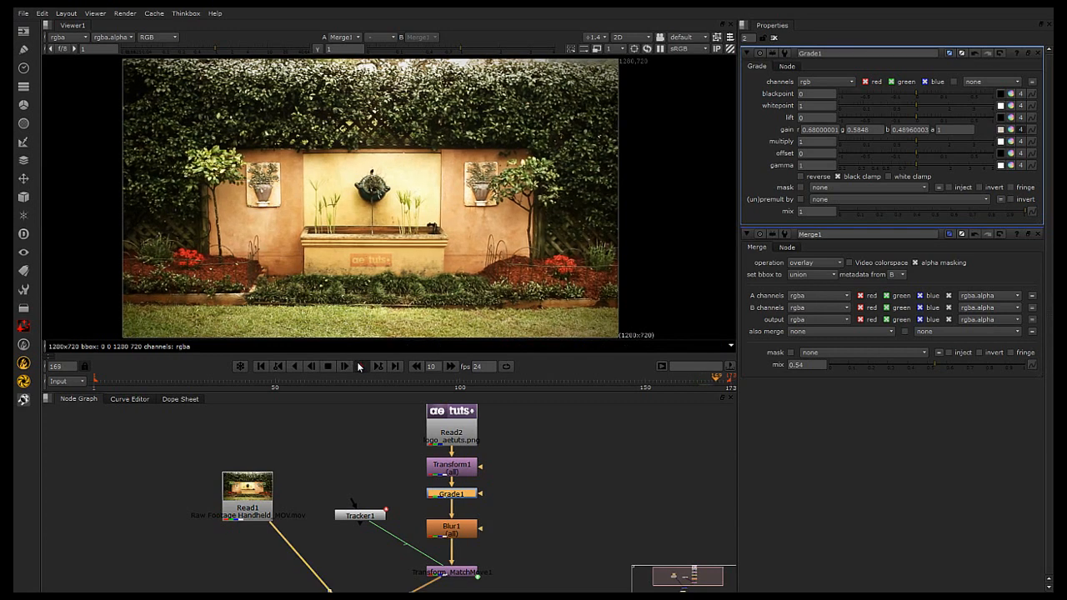